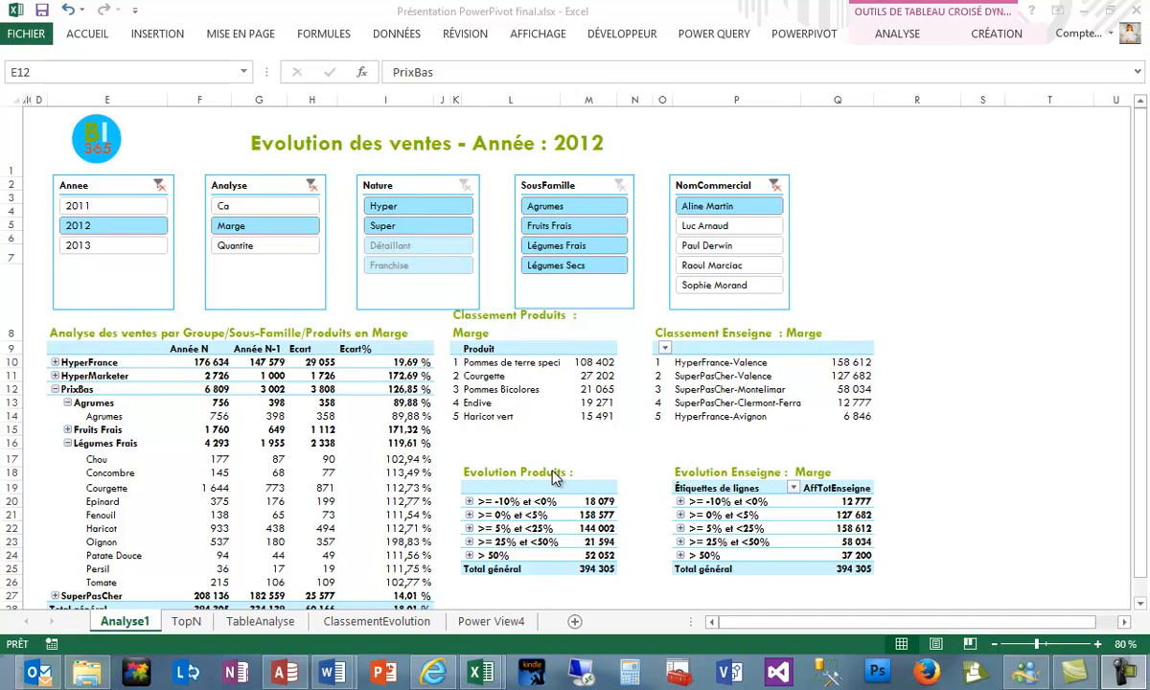
Expand the ">= -10% et <0%" band under Evolution Produits to review its products, and collapse it again.
{"action": "left_click", "coordinate": [468, 503]}
{"action": "left_click", "coordinate": [468, 503]}
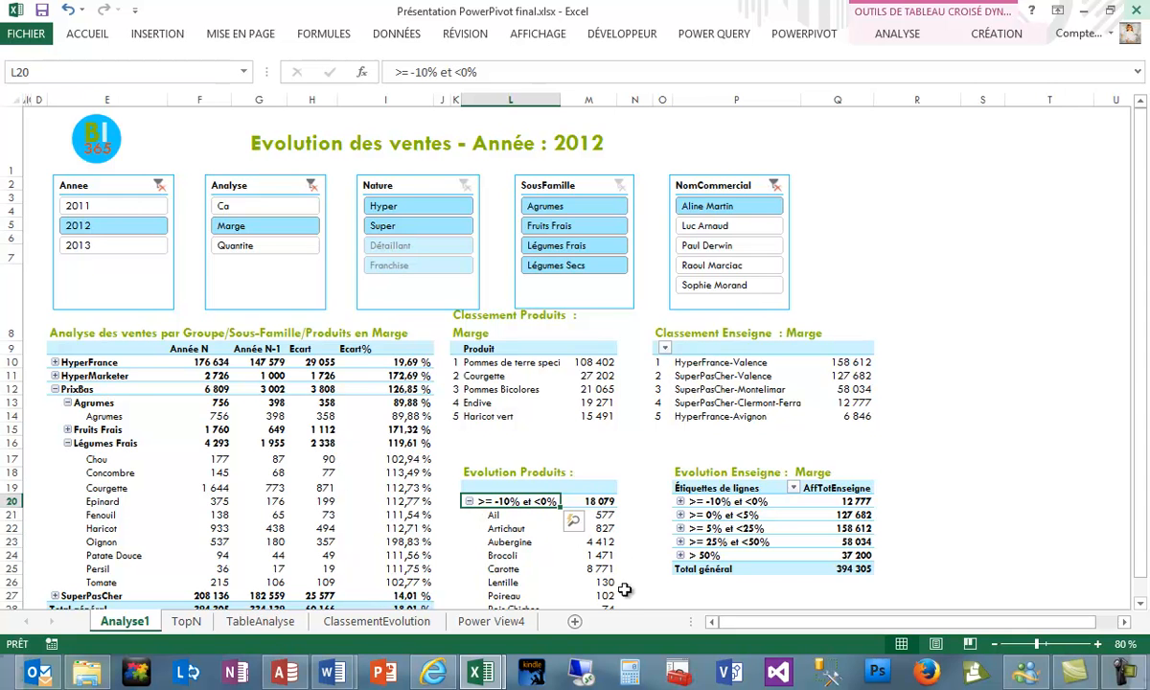
{"action": "scroll", "coordinate": [632, 583], "scroll_direction": "down", "scroll_amount": 1}
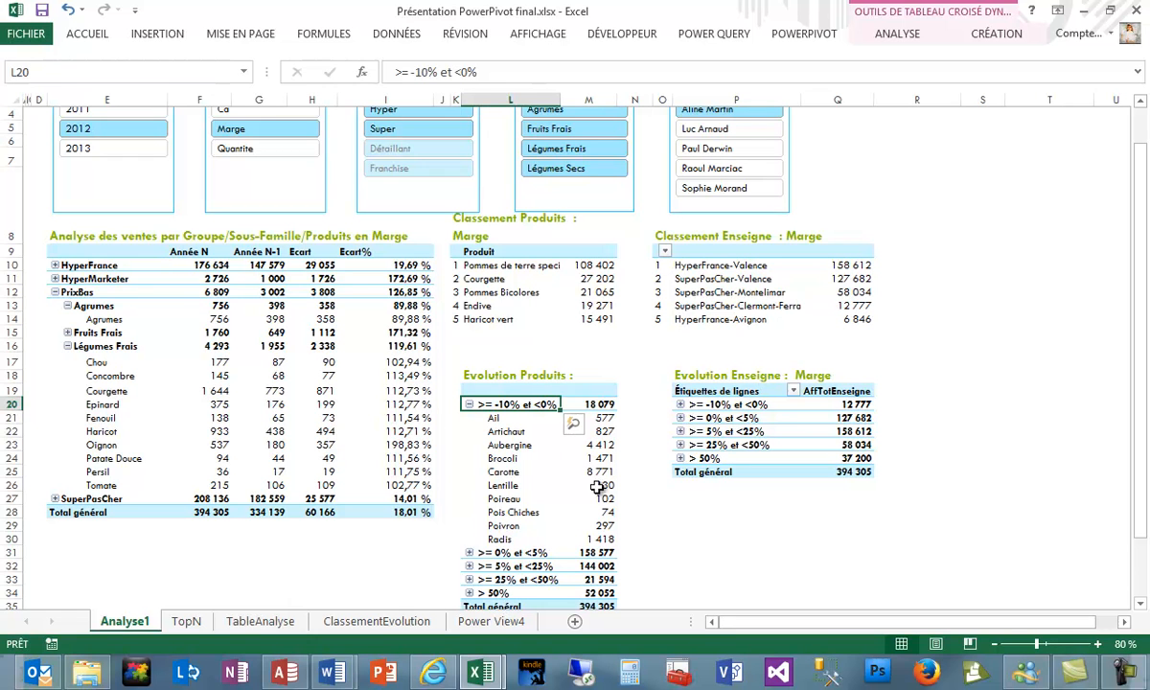
{"action": "left_click", "coordinate": [469, 405]}
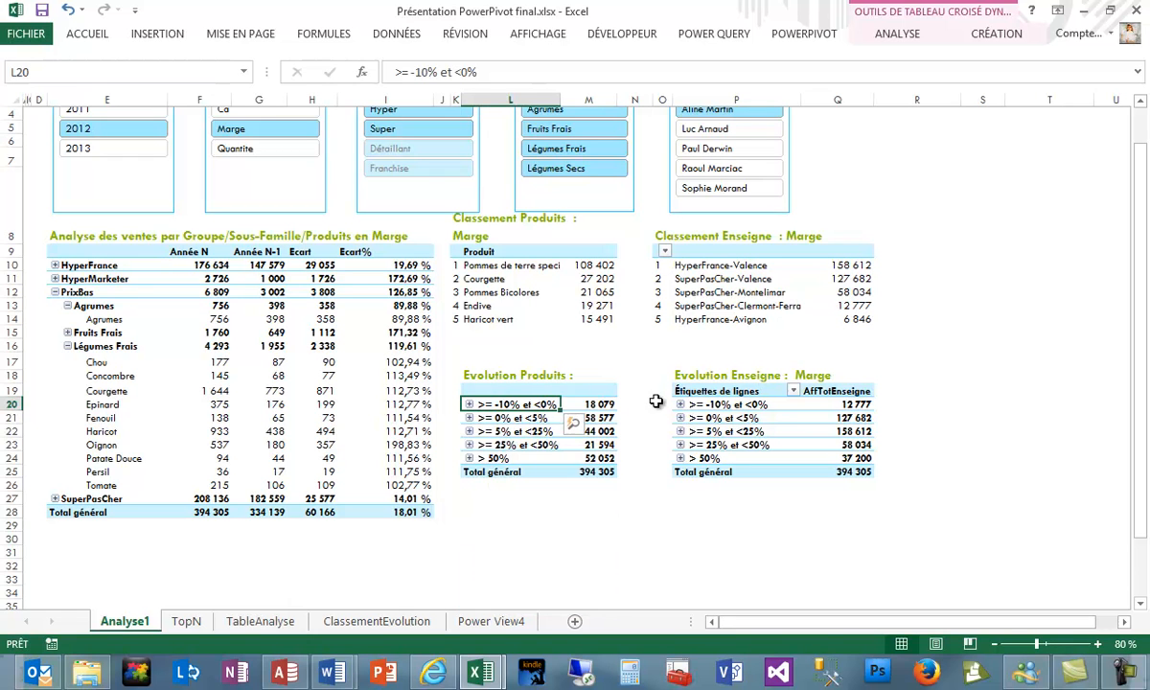
Under Evolution Enseigne, expand the ">= 5% et <25%" band and check the stores in the "> 50%" band before collapsing that one.
{"action": "left_click", "coordinate": [680, 431]}
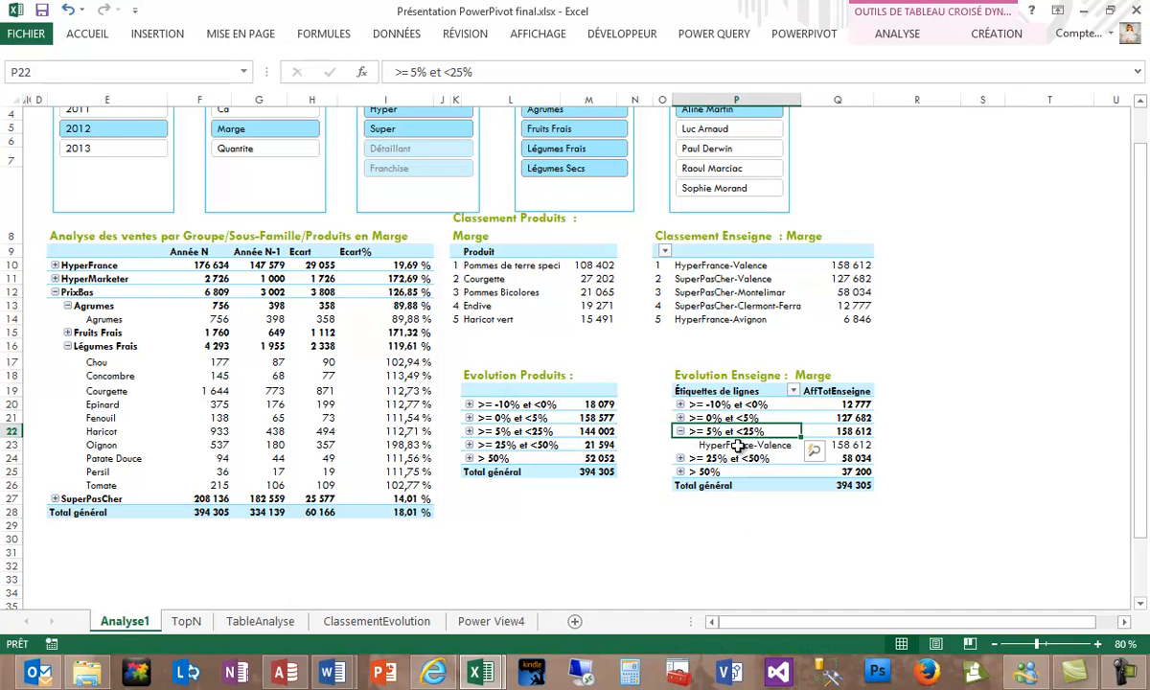
{"action": "left_click", "coordinate": [681, 471]}
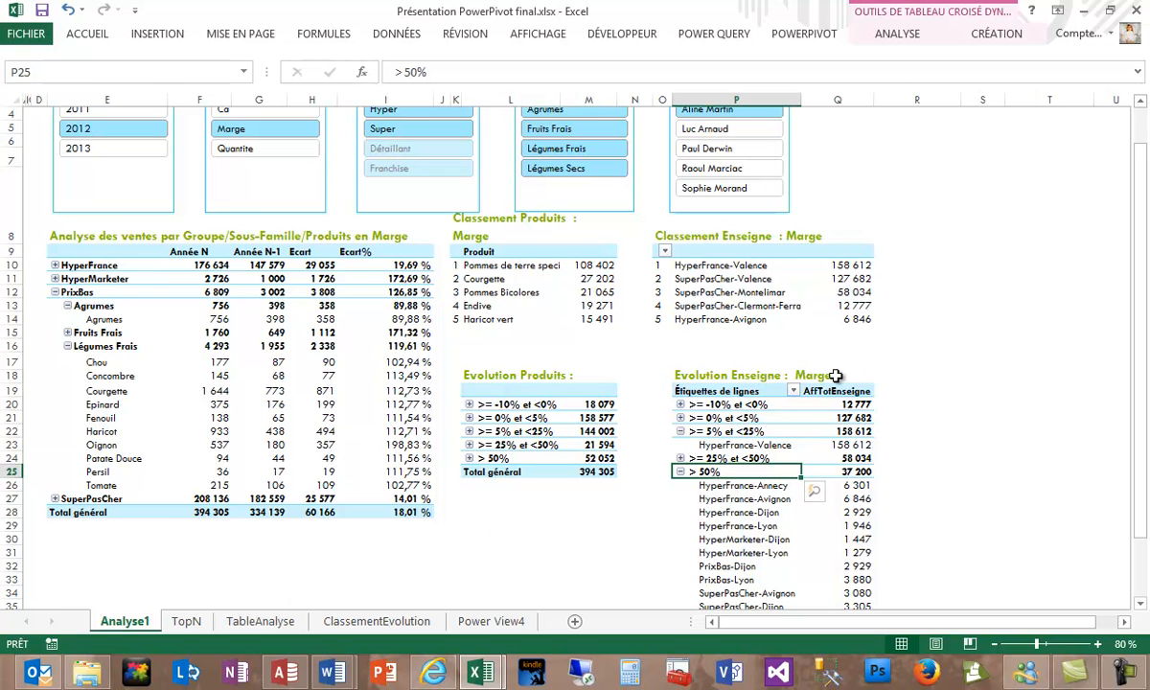
{"action": "left_click", "coordinate": [679, 471]}
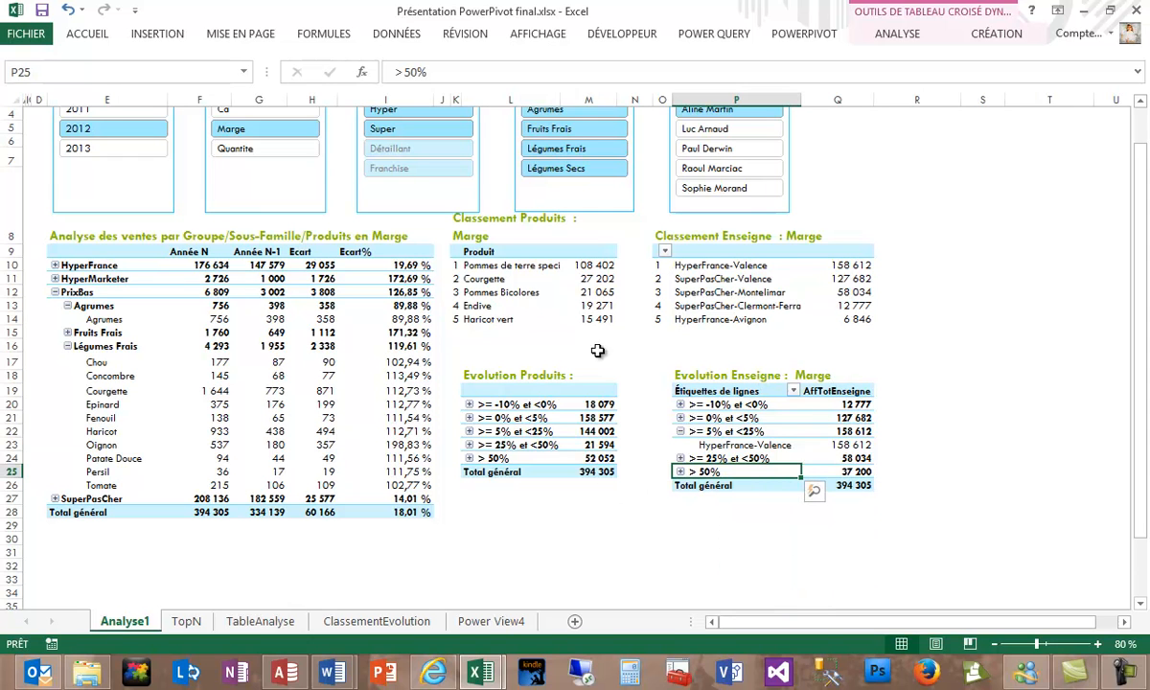
{"action": "scroll", "coordinate": [602, 367], "scroll_direction": "up", "scroll_amount": 1}
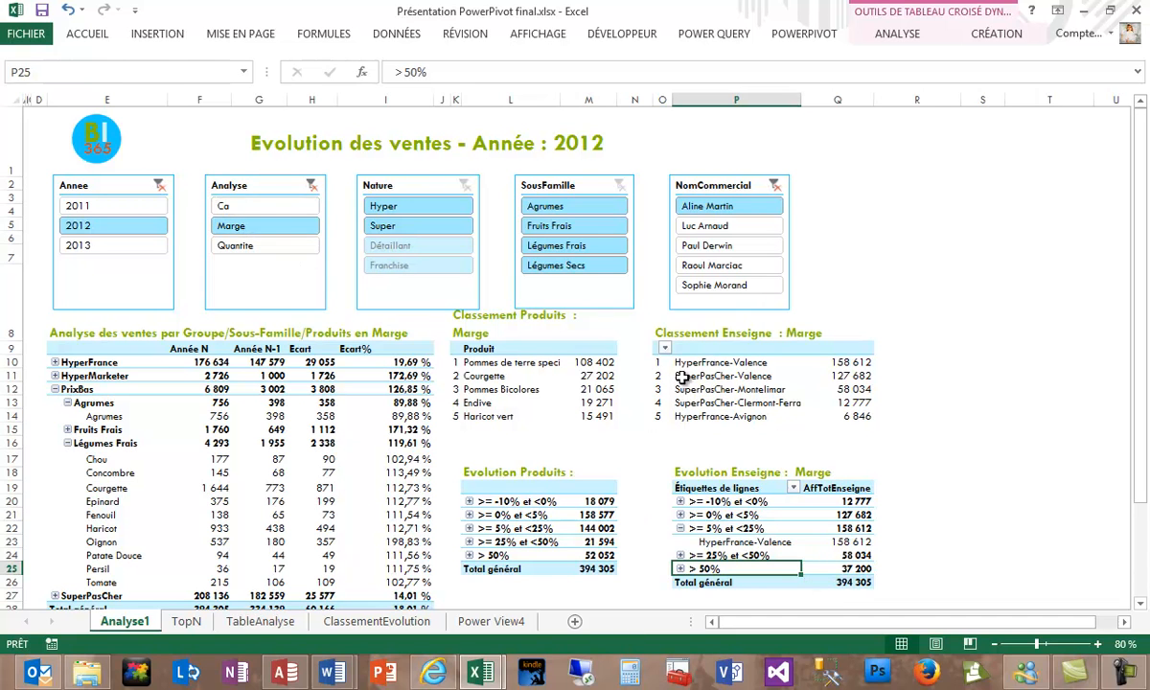
Clear the NomCommercial slicer filter and set the Analyse slicer to Ca, also viewing the report by Quantite.
{"action": "left_click", "coordinate": [238, 208]}
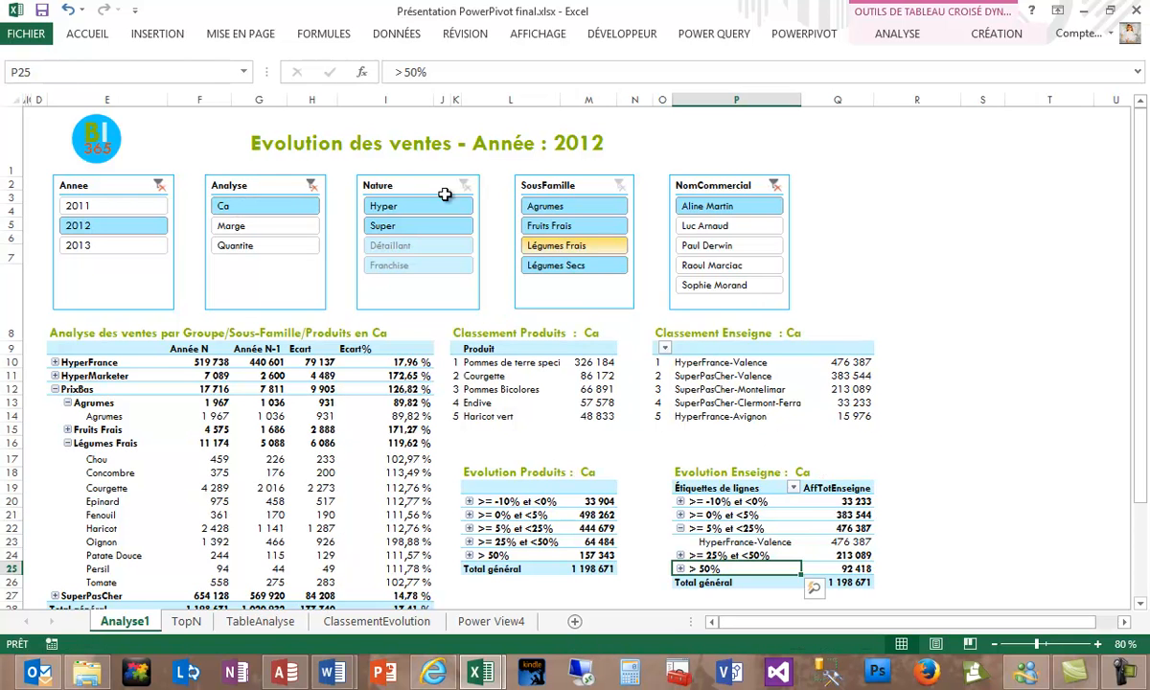
{"action": "left_click", "coordinate": [238, 249]}
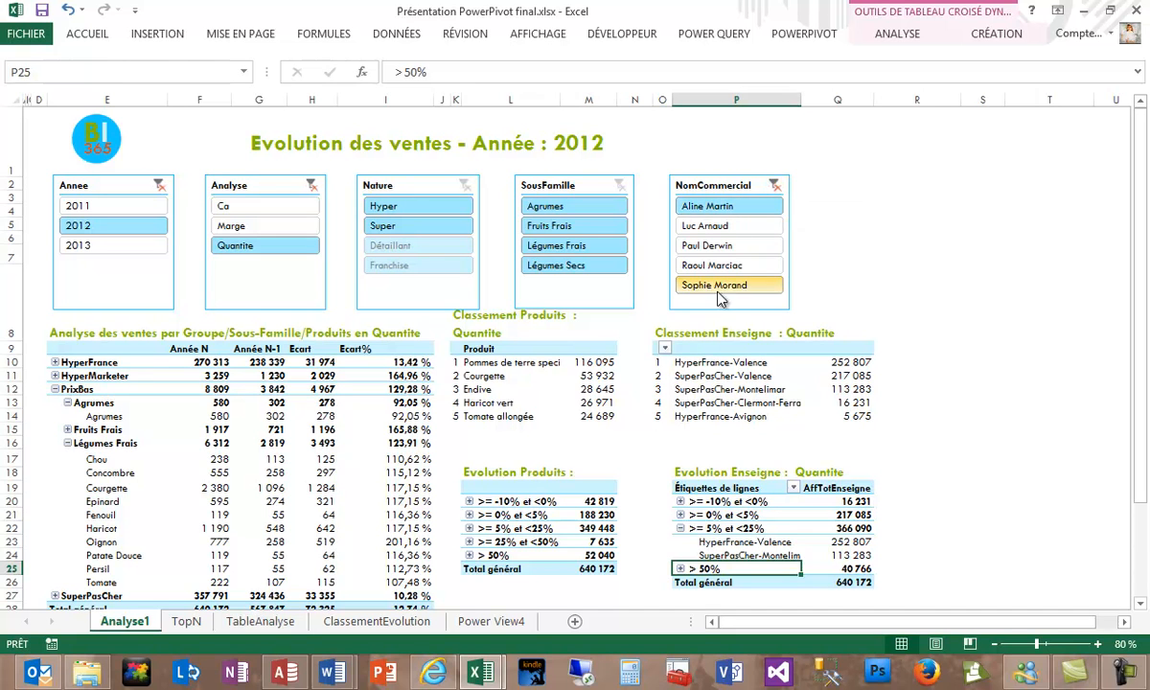
{"action": "left_click", "coordinate": [773, 185]}
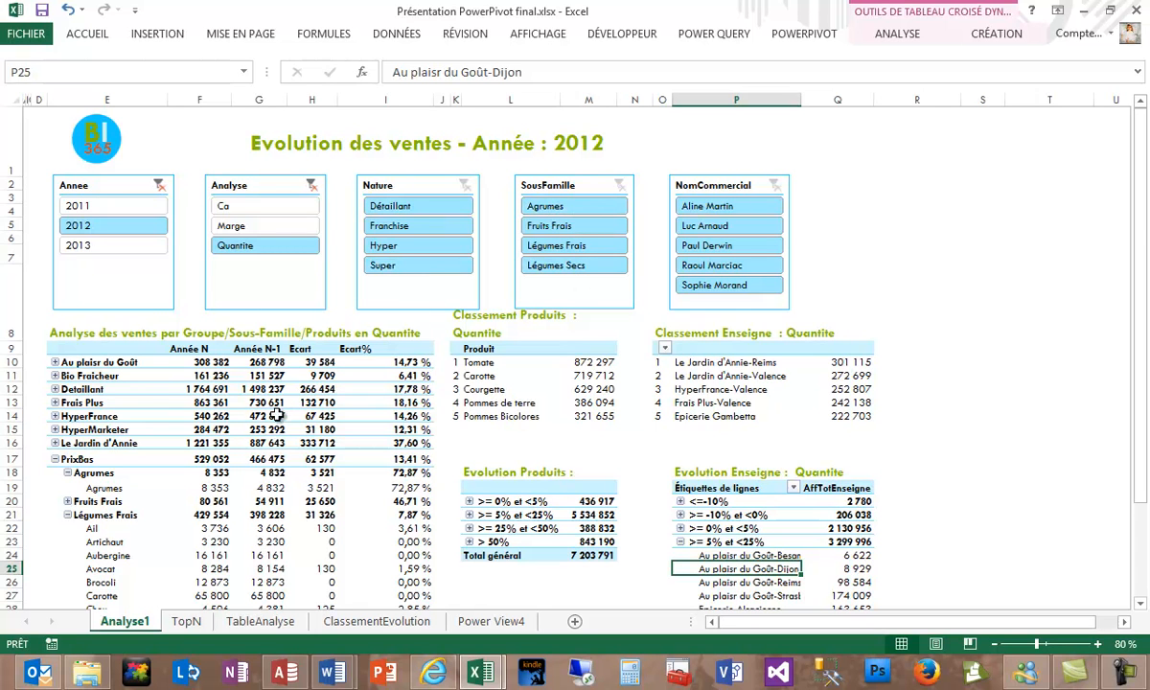
{"action": "left_click", "coordinate": [295, 206]}
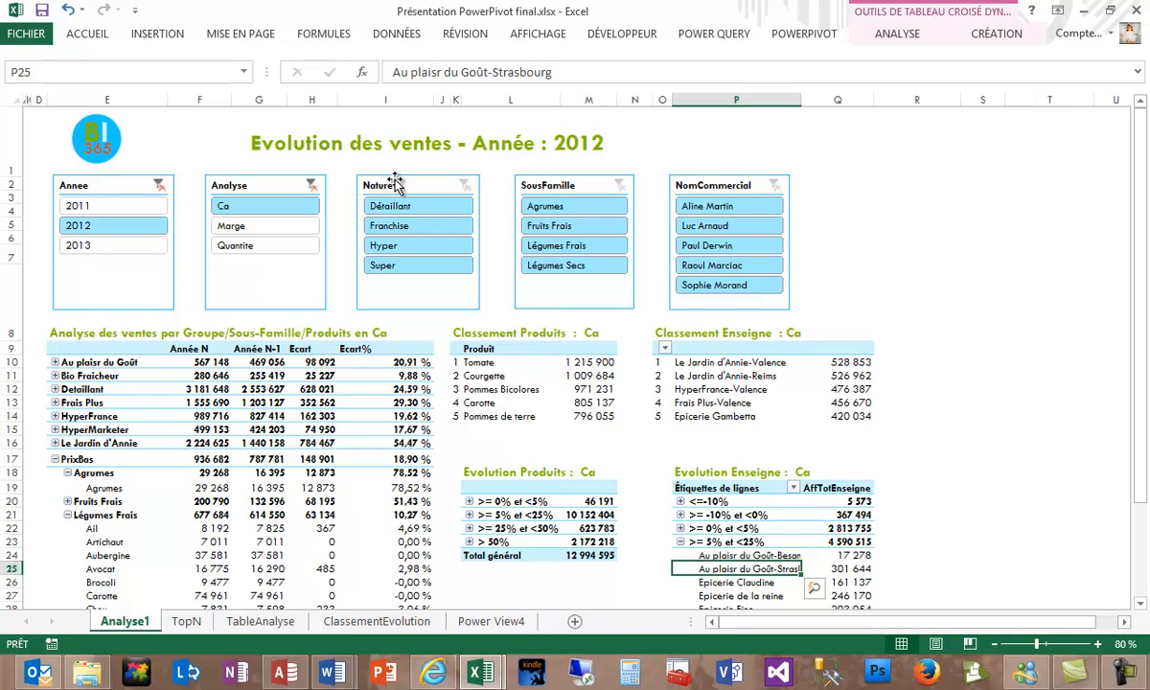
Collapse the ">= 5% et <25%" band under Evolution Enseigne and the PrixBas group in the sales analysis table.
{"action": "scroll", "coordinate": [934, 458], "scroll_direction": "down", "scroll_amount": 1}
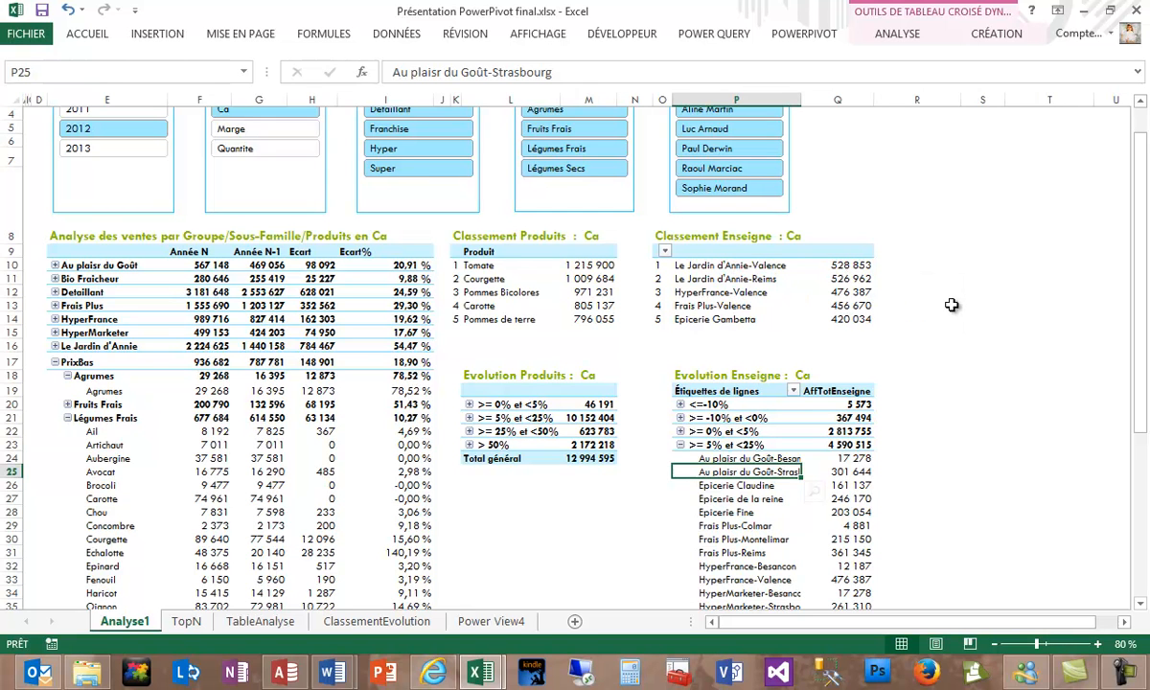
{"action": "left_click", "coordinate": [680, 445]}
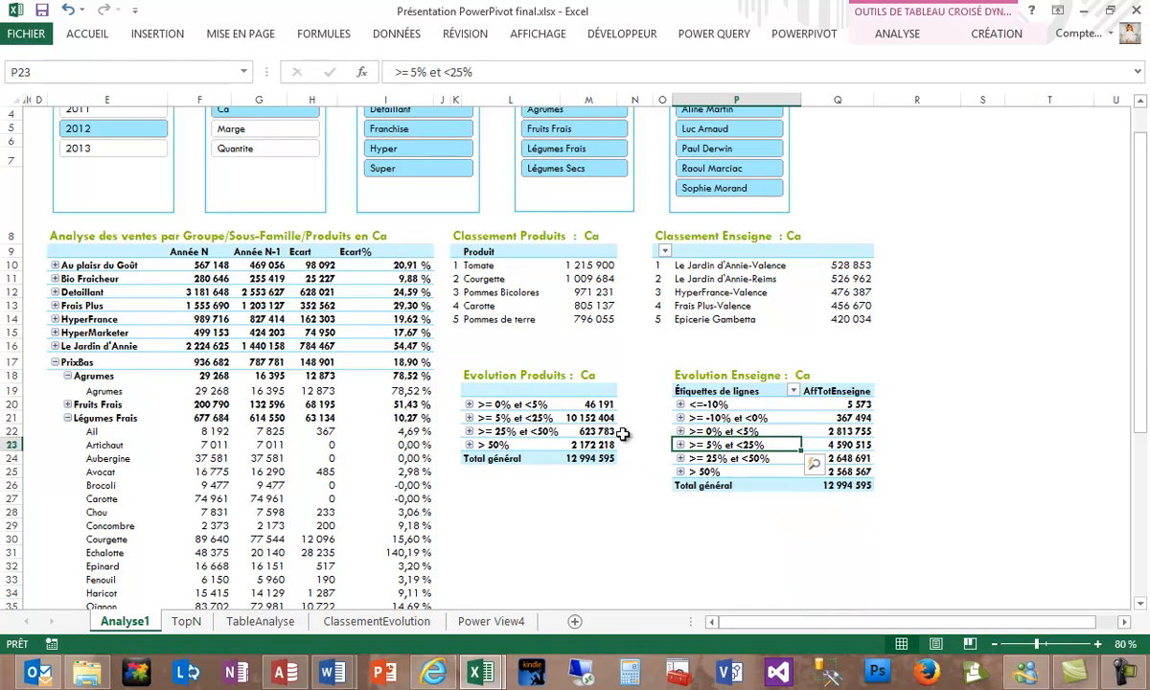
{"action": "scroll", "coordinate": [968, 582], "scroll_direction": "up", "scroll_amount": 1}
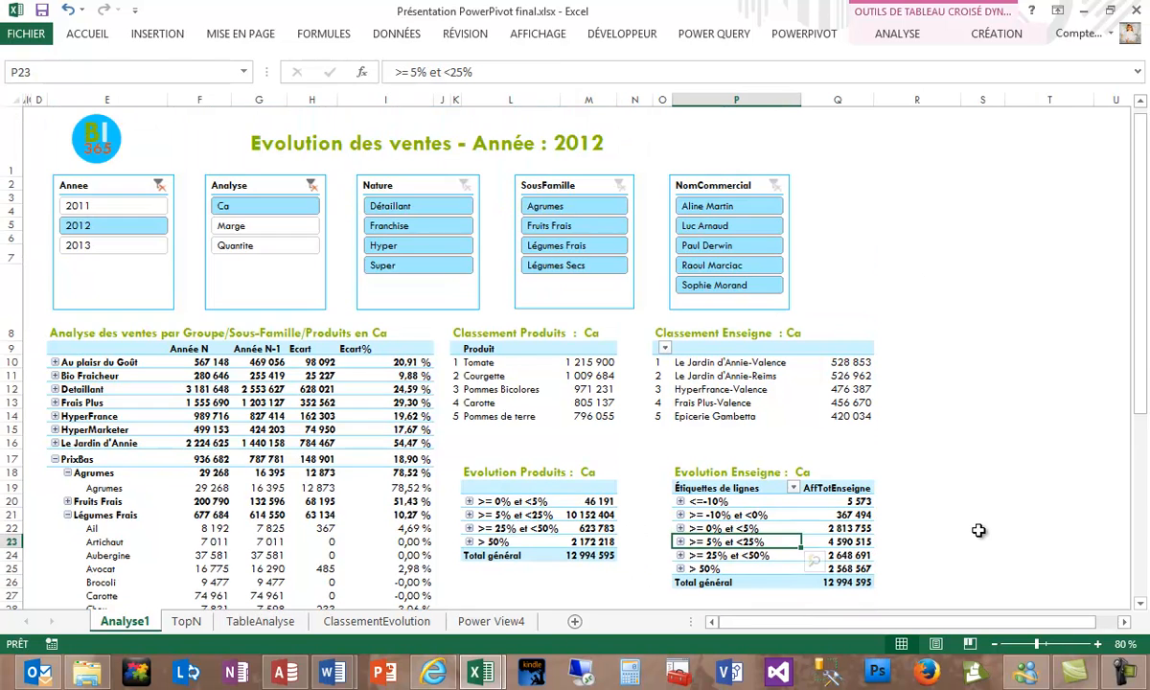
{"action": "scroll", "coordinate": [977, 532], "scroll_direction": "down", "scroll_amount": 1}
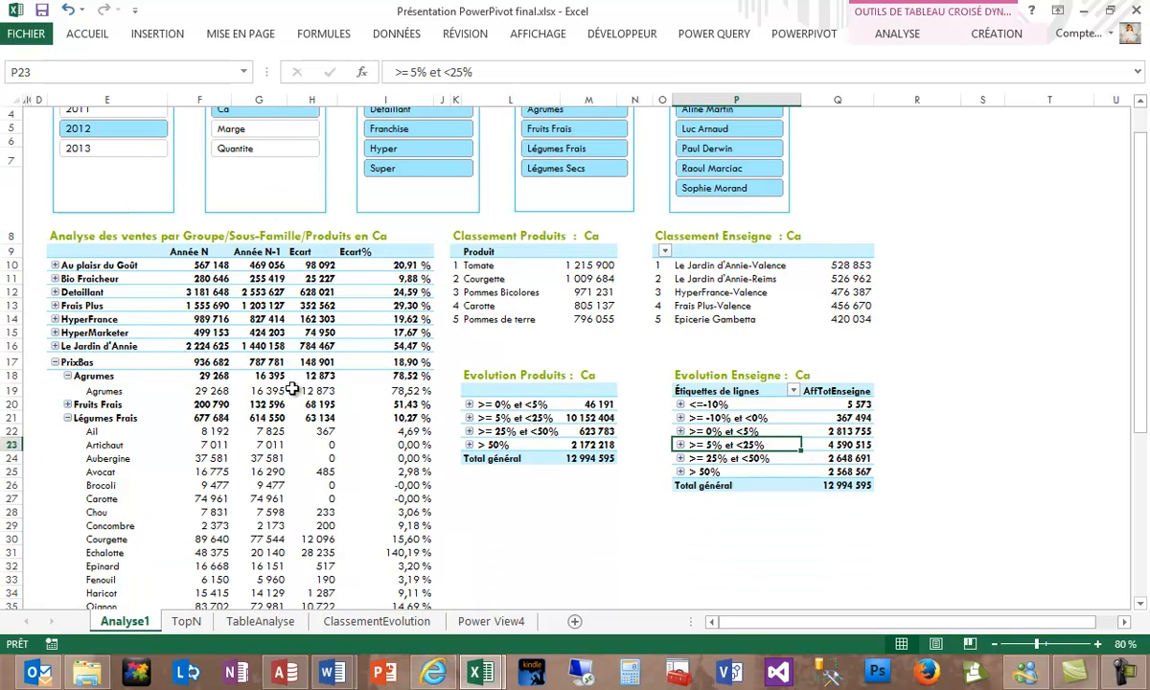
{"action": "left_click", "coordinate": [55, 362]}
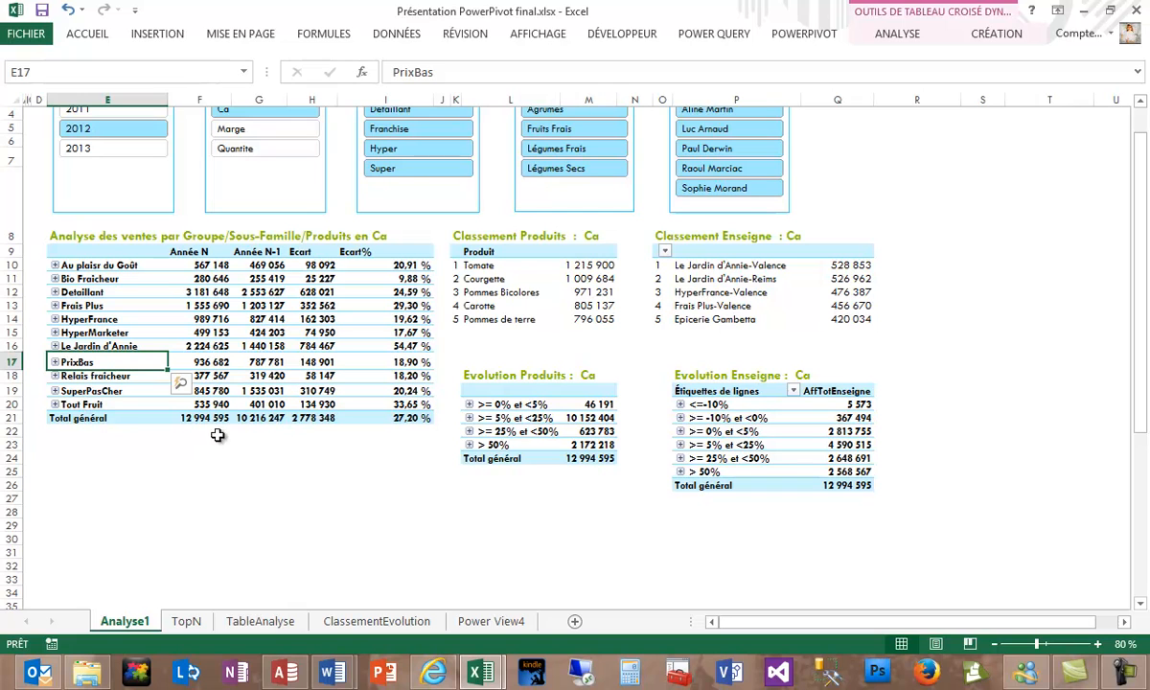
Open the workbook's PowerPivot data model and switch it from the diagram to the data view.
{"action": "left_click", "coordinate": [805, 33]}
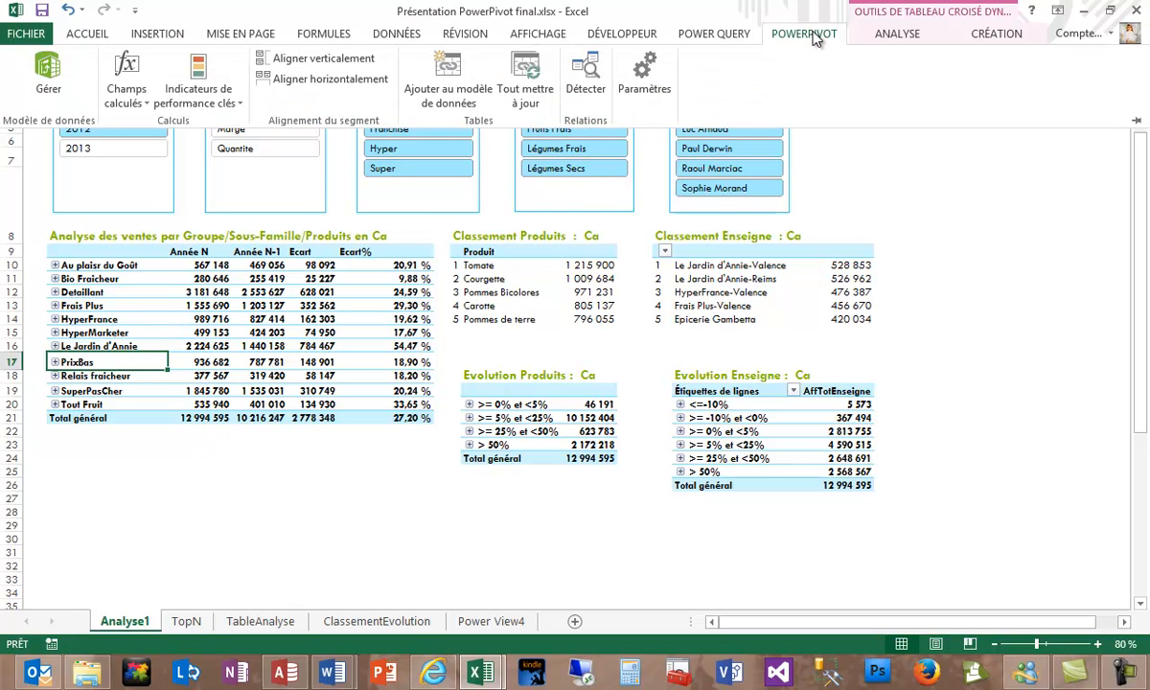
{"action": "left_click", "coordinate": [52, 72]}
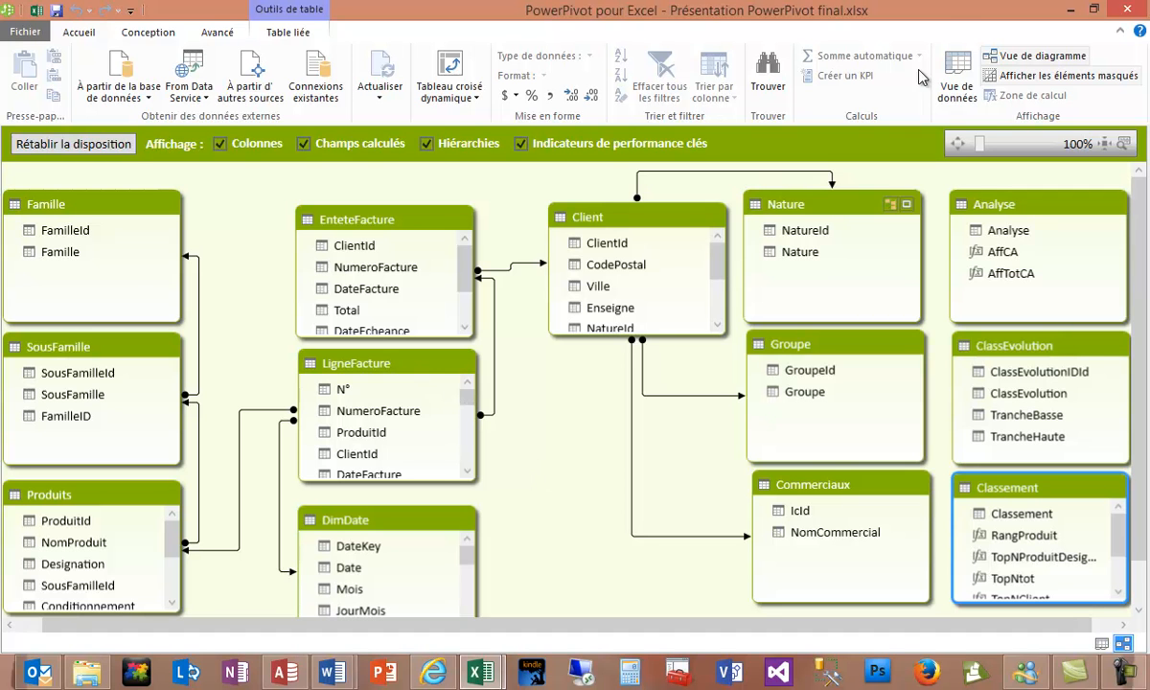
{"action": "left_click", "coordinate": [960, 92]}
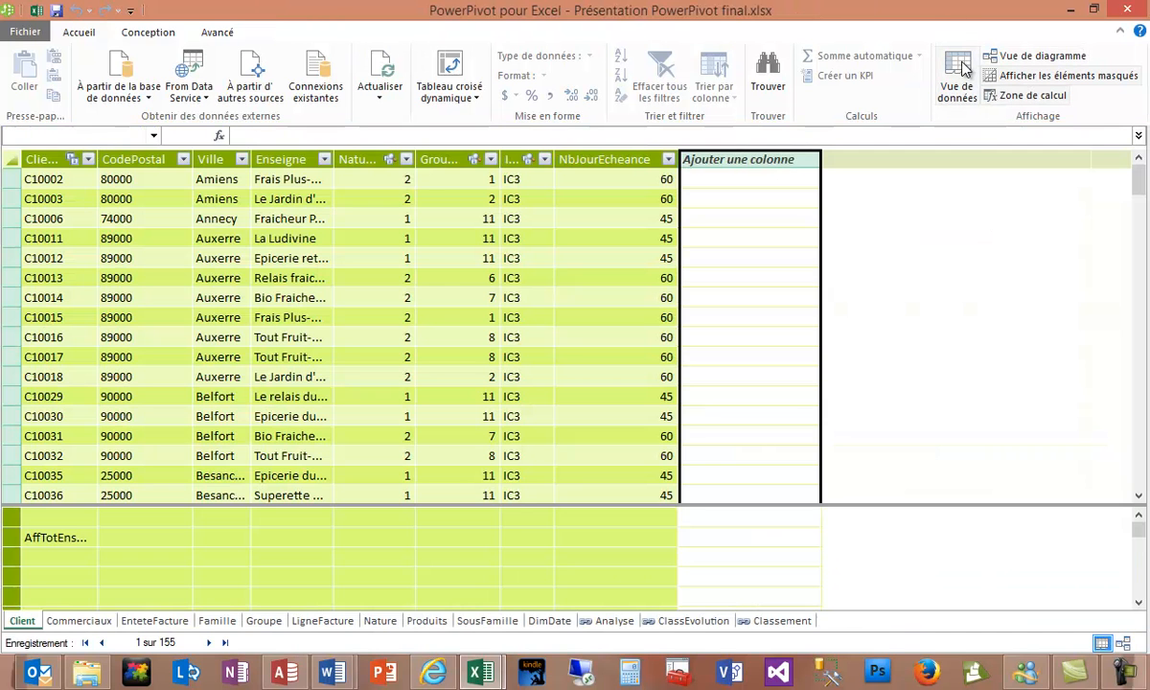
Examine the Commerciaux, EnteteFacture, Famille and LigneFacture tables, selecting the first invoice line in LigneFacture.
{"action": "left_click", "coordinate": [78, 621]}
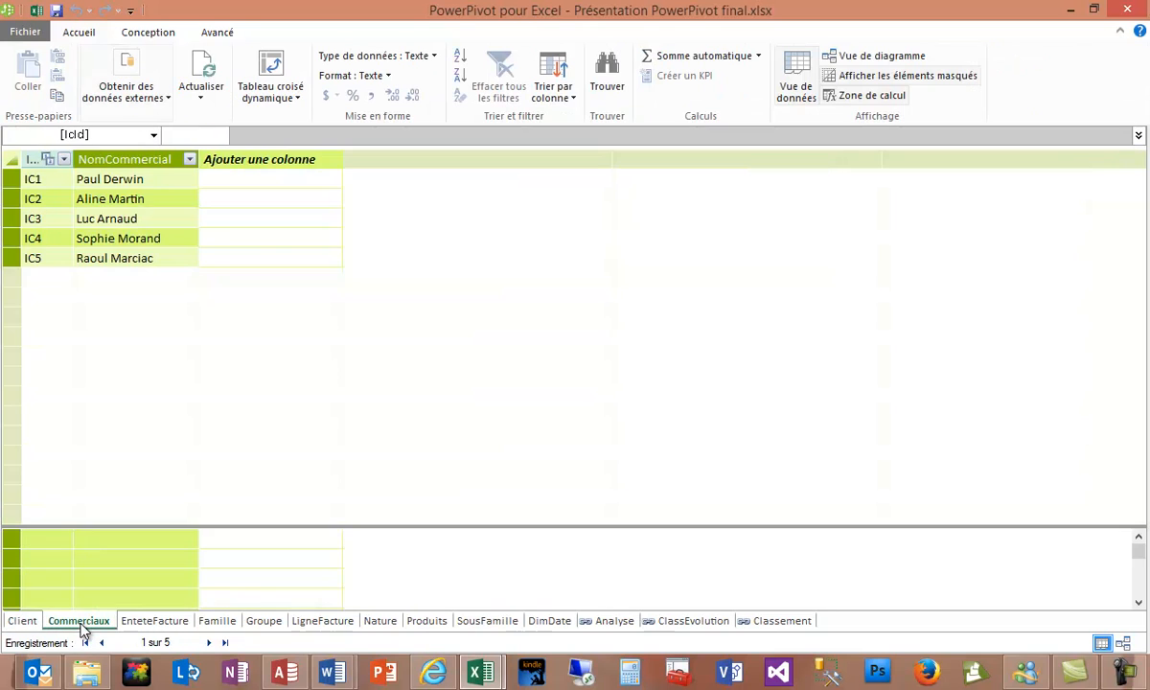
{"action": "left_click", "coordinate": [167, 622]}
{"action": "left_click", "coordinate": [211, 623]}
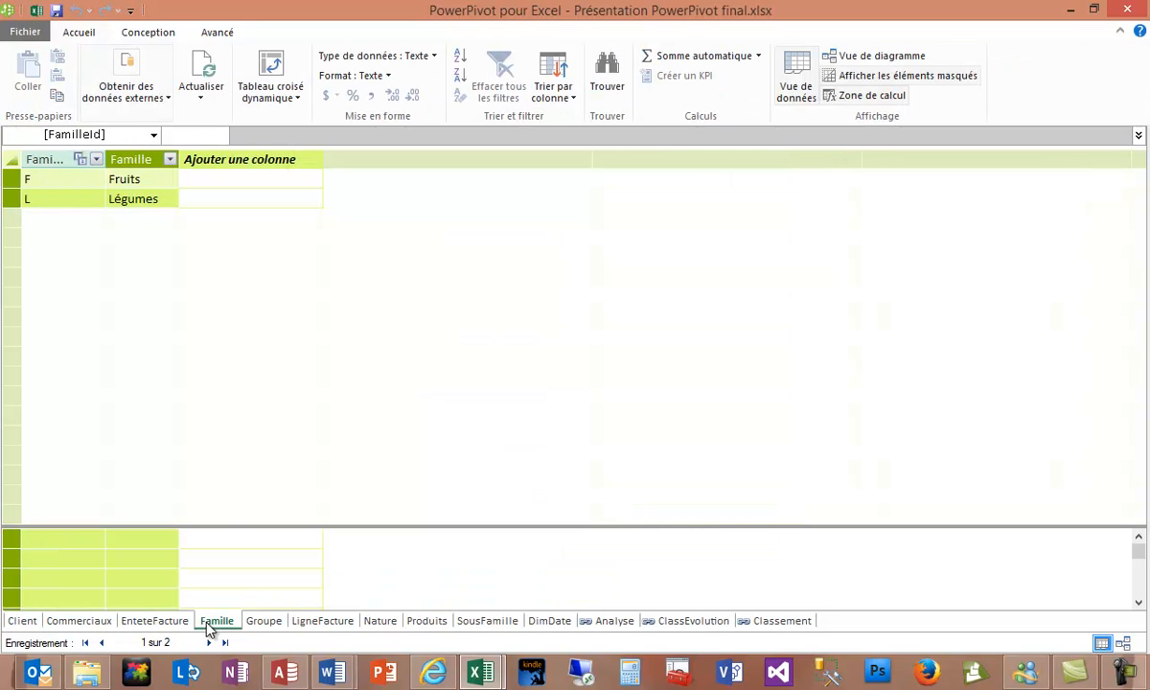
{"action": "left_click", "coordinate": [100, 622]}
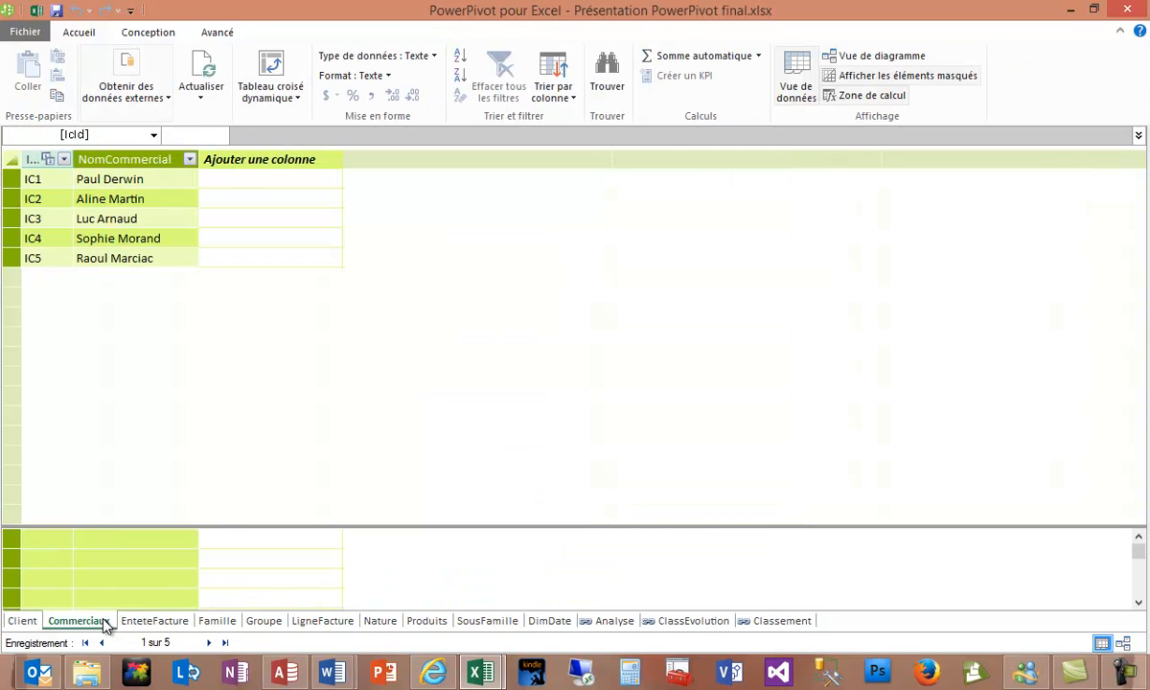
{"action": "left_click", "coordinate": [156, 622]}
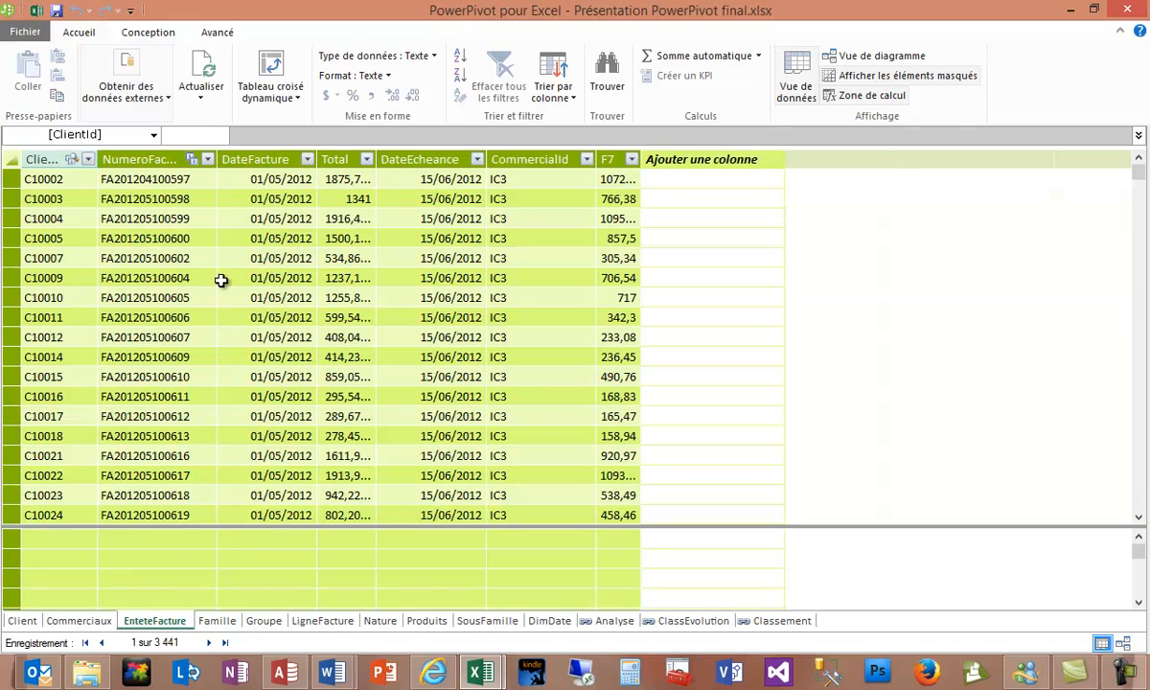
{"action": "left_click", "coordinate": [322, 621]}
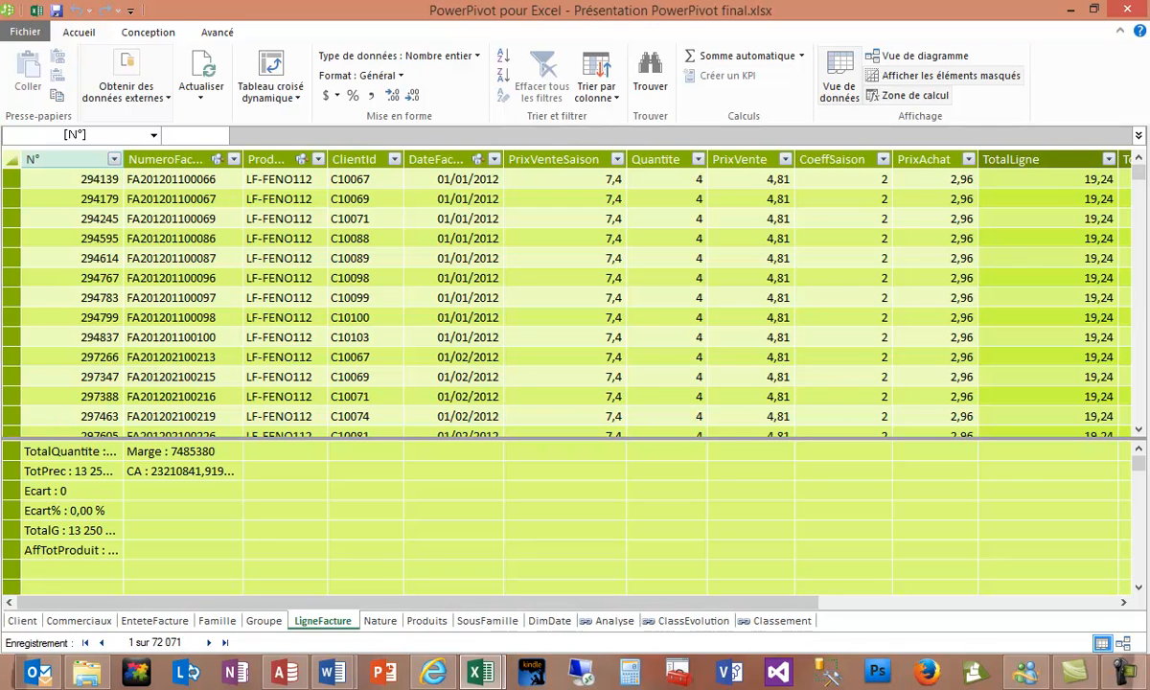
{"action": "left_click", "coordinate": [12, 176]}
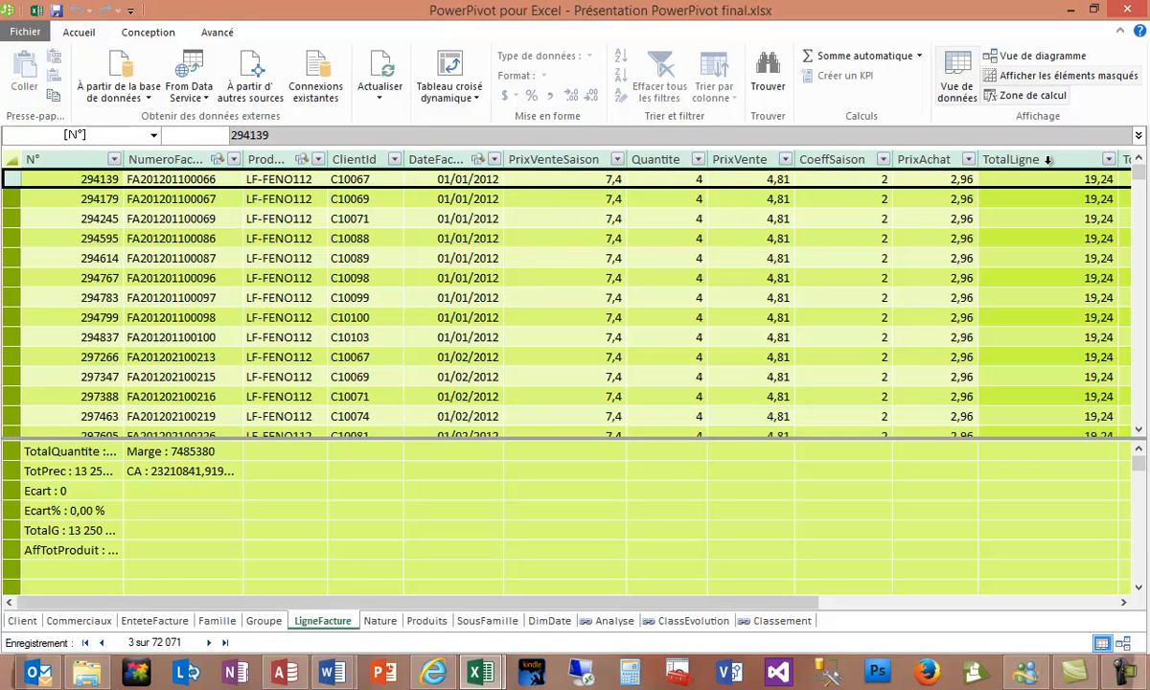
Review how the EnteteFacture, Client, Commerciaux, LigneFacture, Produits, SousFamille and Famille tables hold the linked data.
{"action": "left_click", "coordinate": [168, 622]}
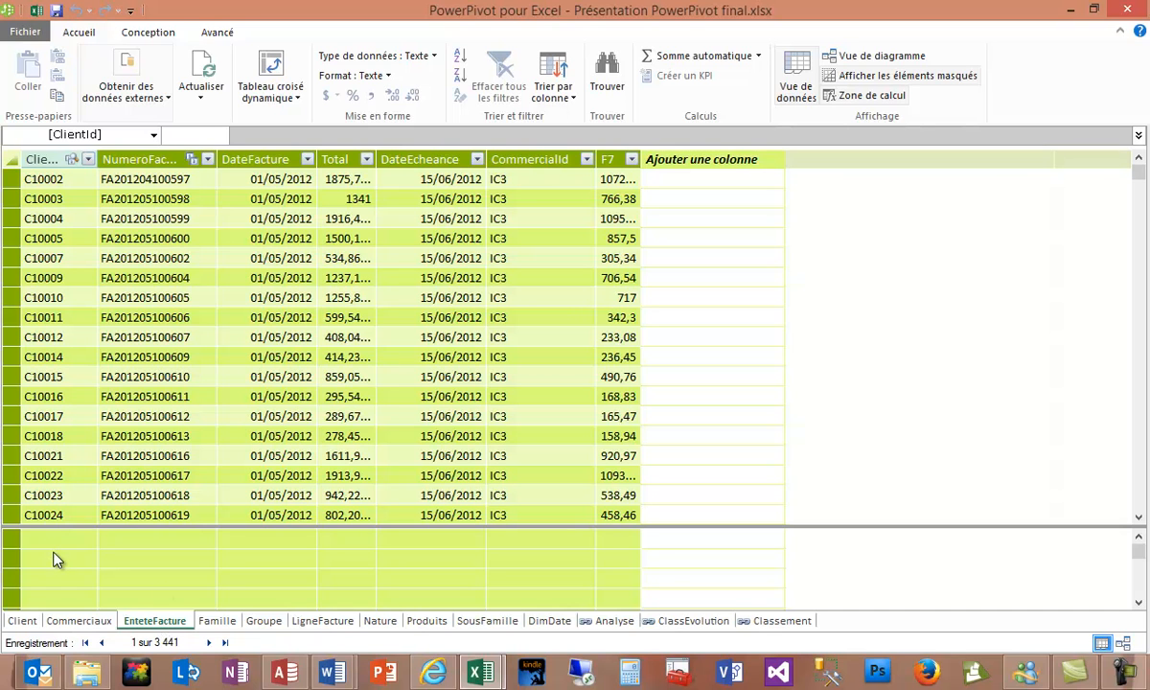
{"action": "left_click", "coordinate": [17, 623]}
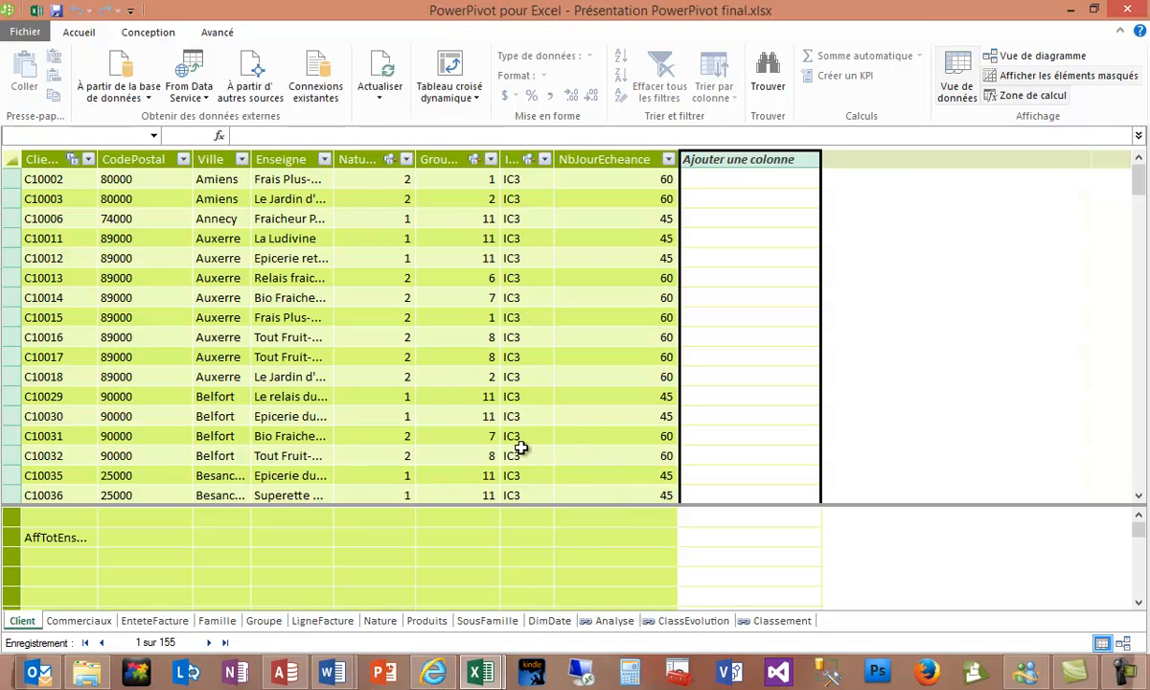
{"action": "left_click", "coordinate": [81, 623]}
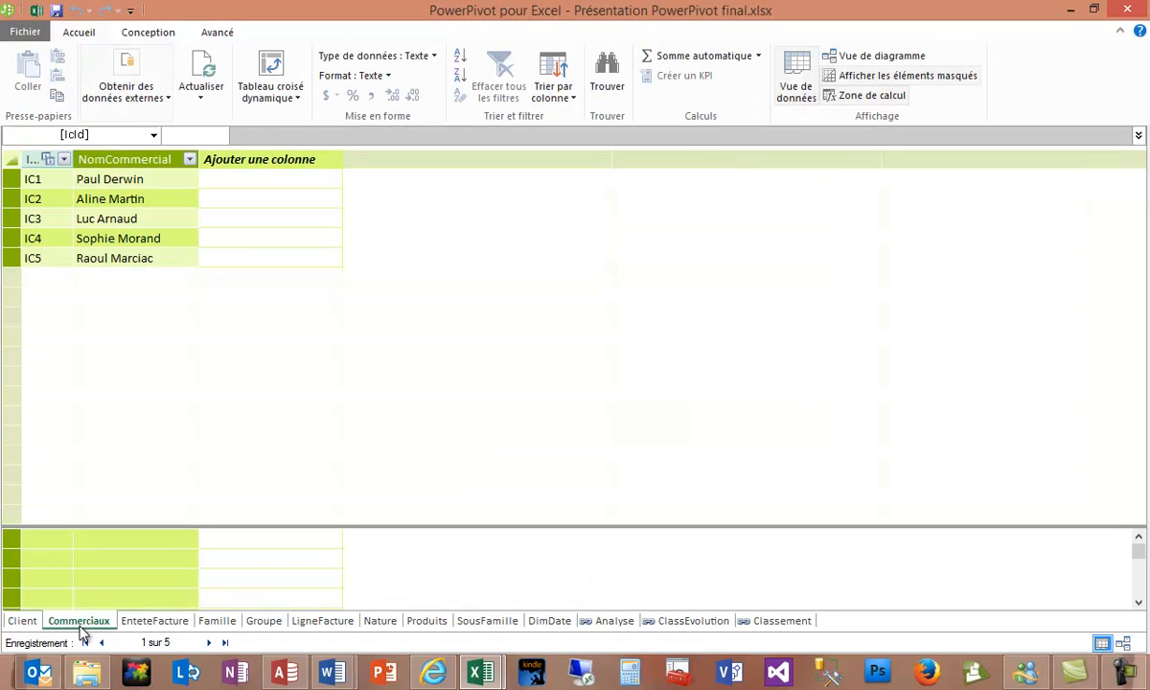
{"action": "left_click", "coordinate": [323, 623]}
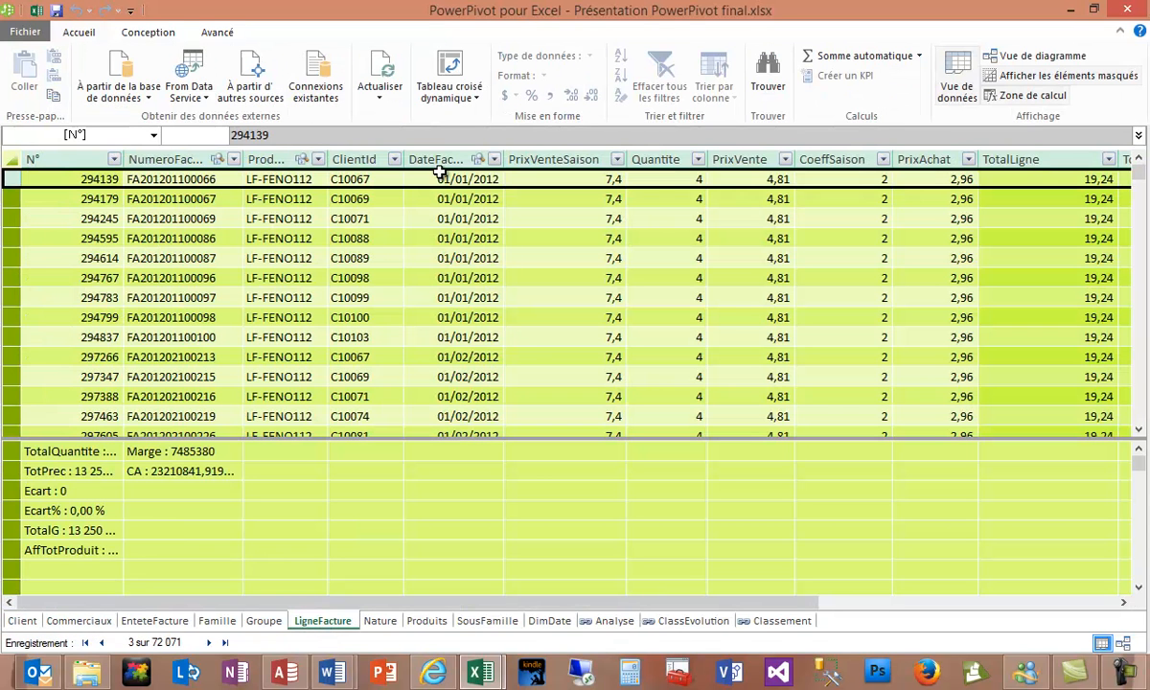
{"action": "left_click", "coordinate": [439, 624]}
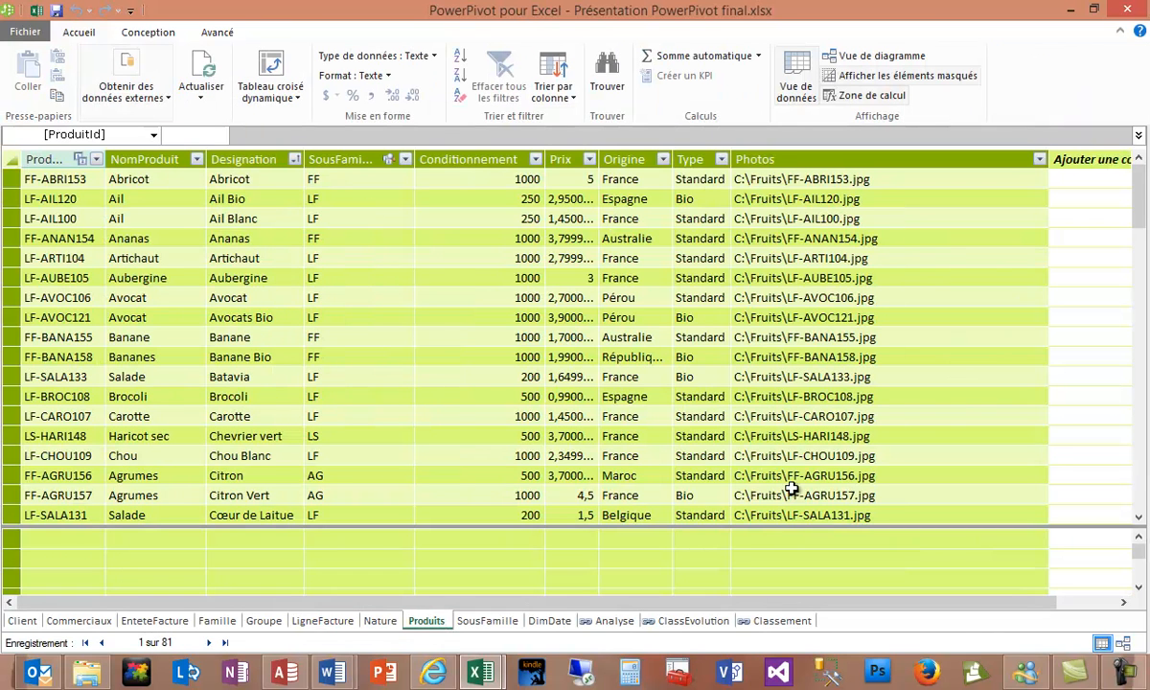
{"action": "left_click", "coordinate": [500, 624]}
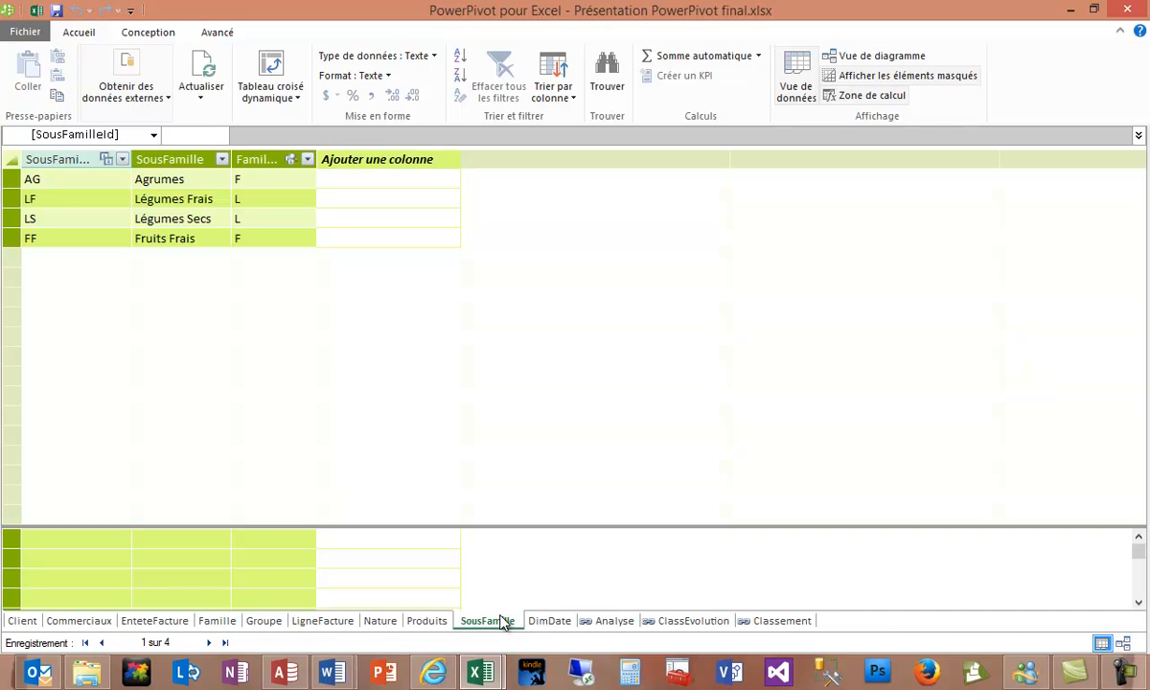
{"action": "left_click", "coordinate": [228, 623]}
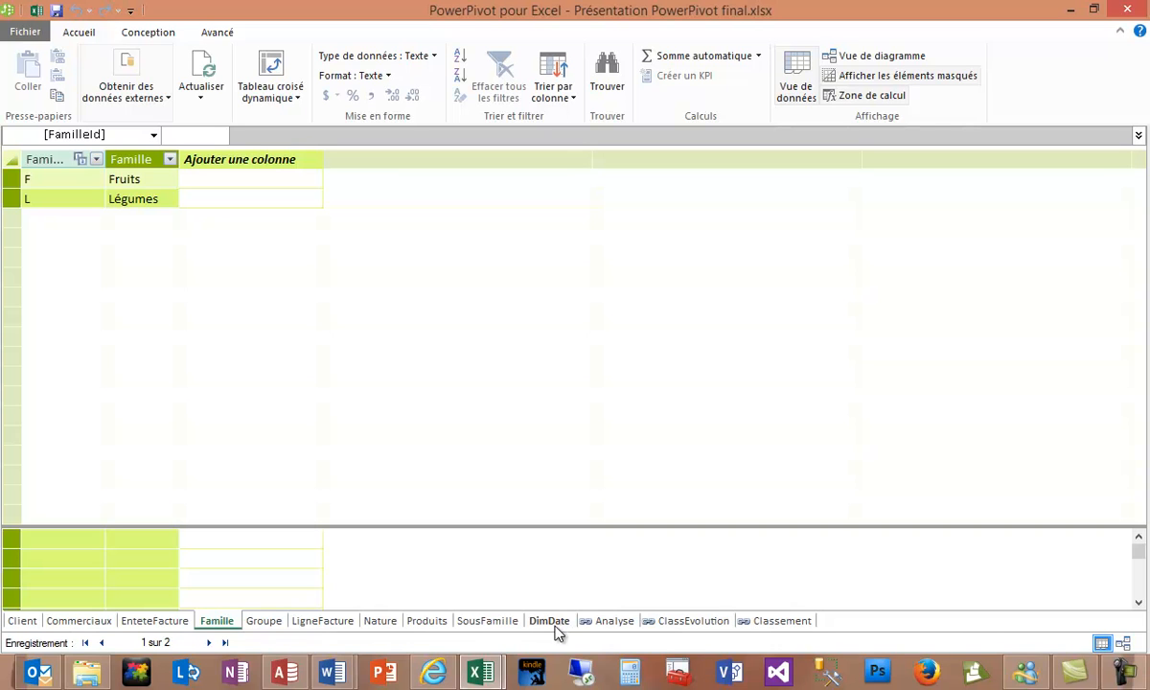
Check the database import options and open the table import wizard for other external data sources.
{"action": "left_click", "coordinate": [148, 102]}
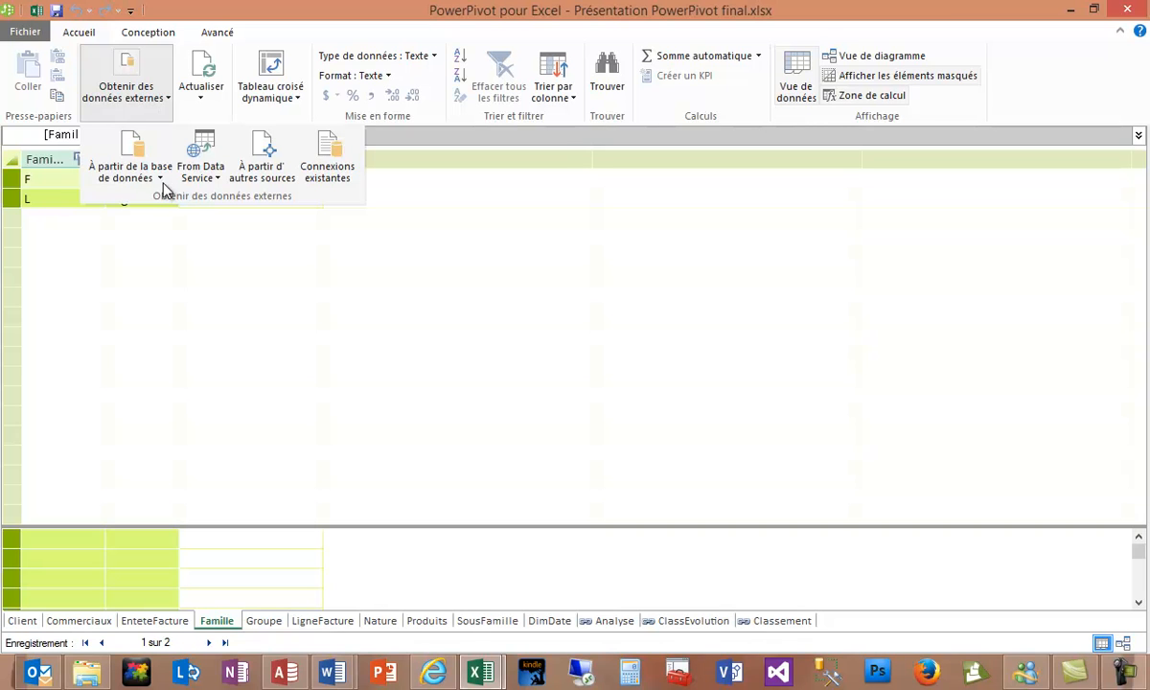
{"action": "left_click", "coordinate": [160, 181]}
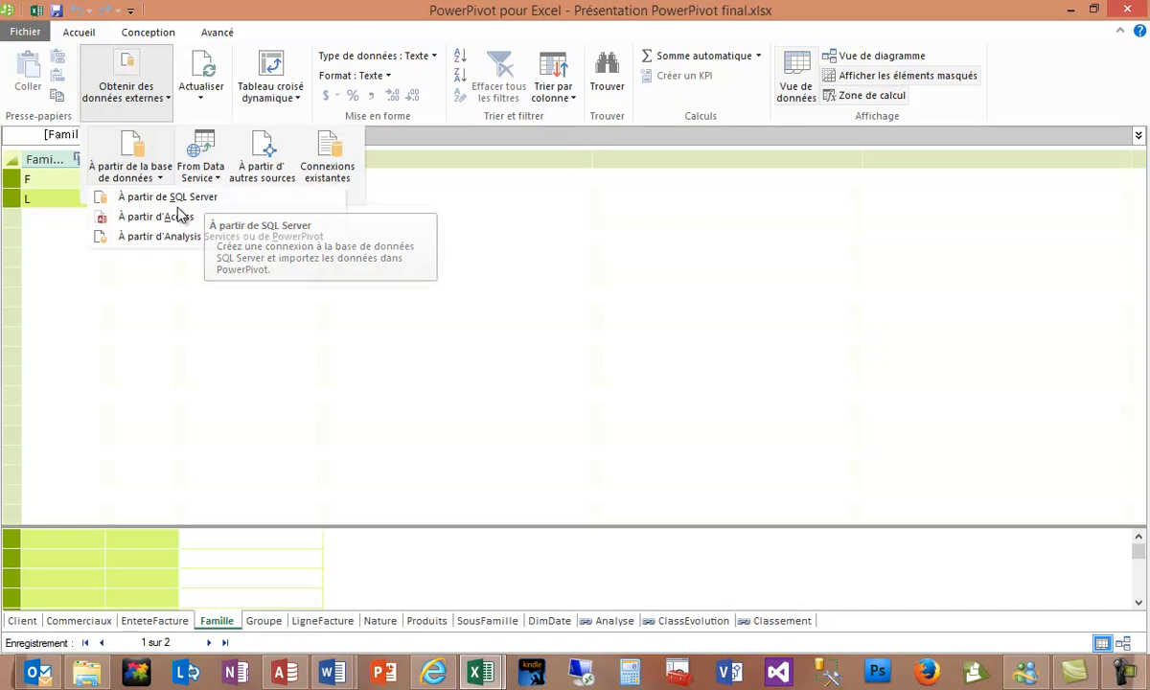
{"action": "left_click", "coordinate": [264, 154]}
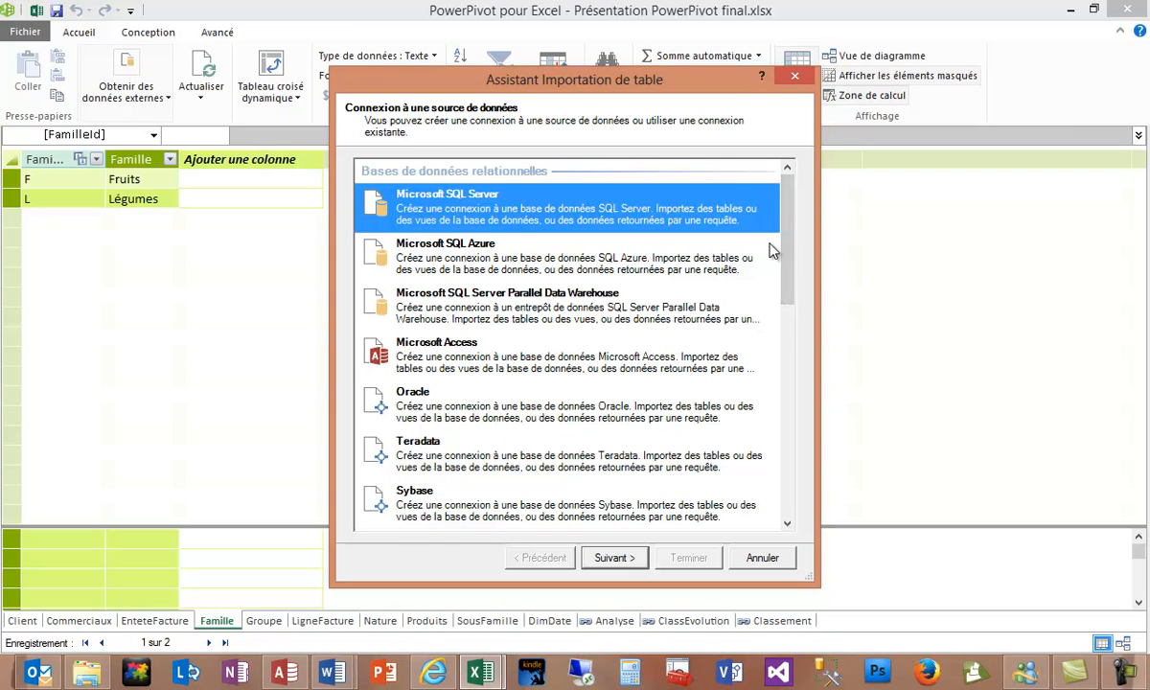
Review the relational, multidimensional, data feed and file sources in the table import wizard, then close it without importing.
{"action": "left_click_drag", "start_coordinate": [788, 220], "coordinate": [788, 310]}
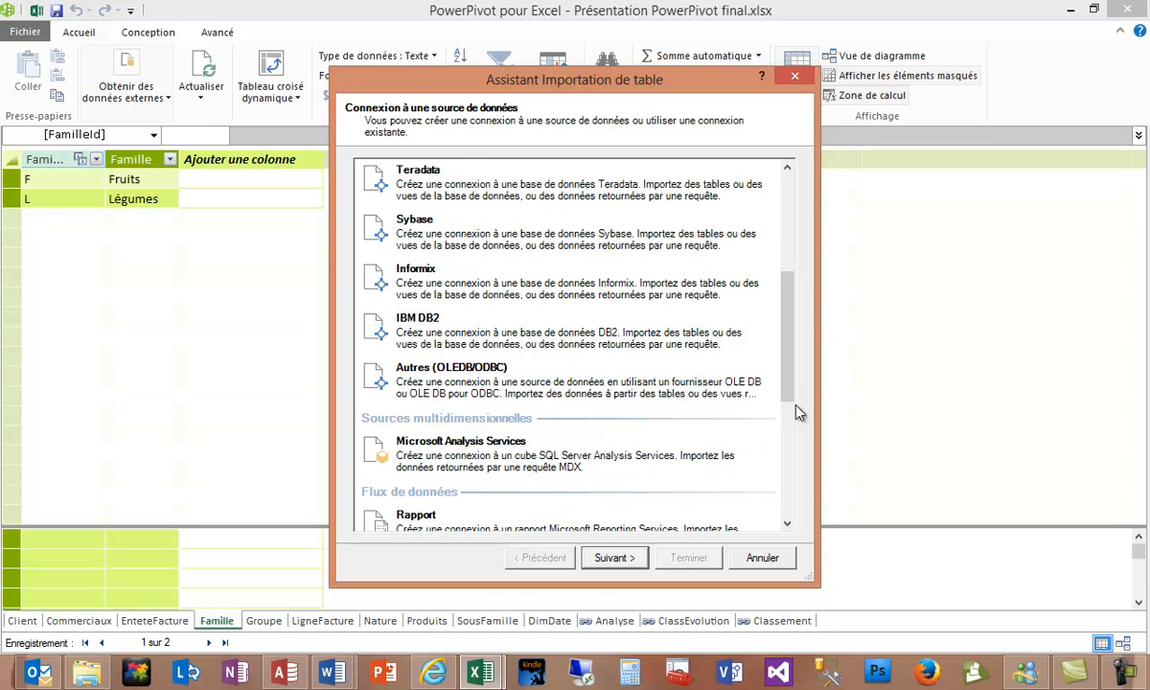
{"action": "scroll", "coordinate": [796, 383], "scroll_direction": "down", "scroll_amount": 5}
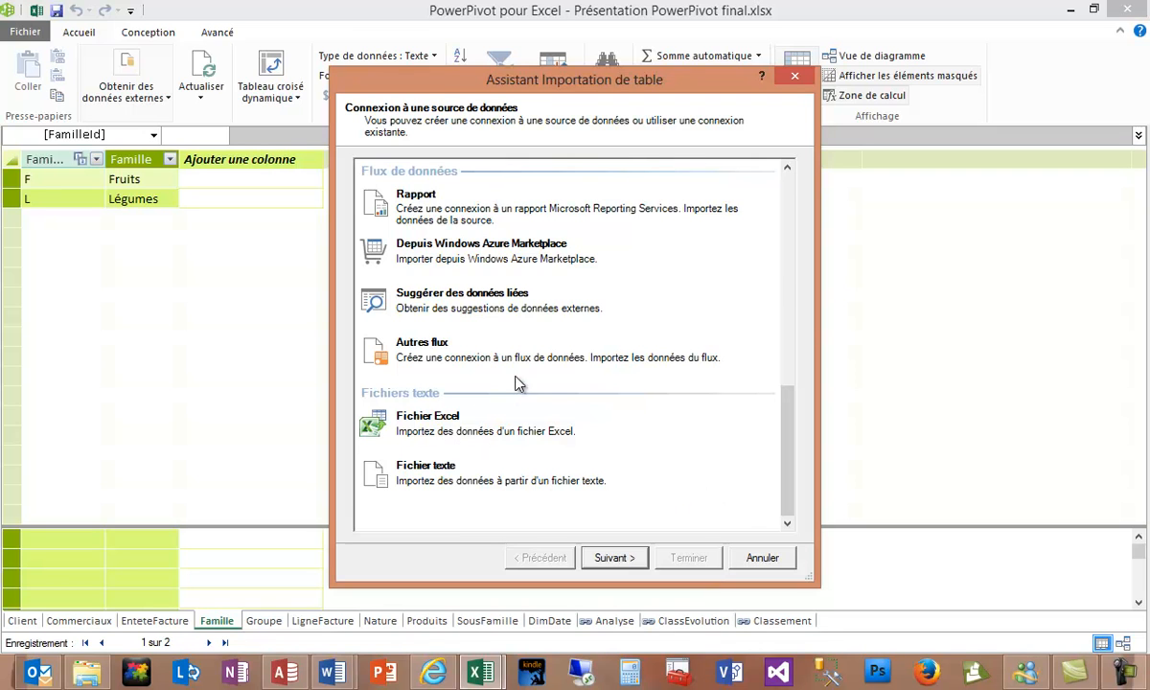
{"action": "left_click", "coordinate": [778, 558]}
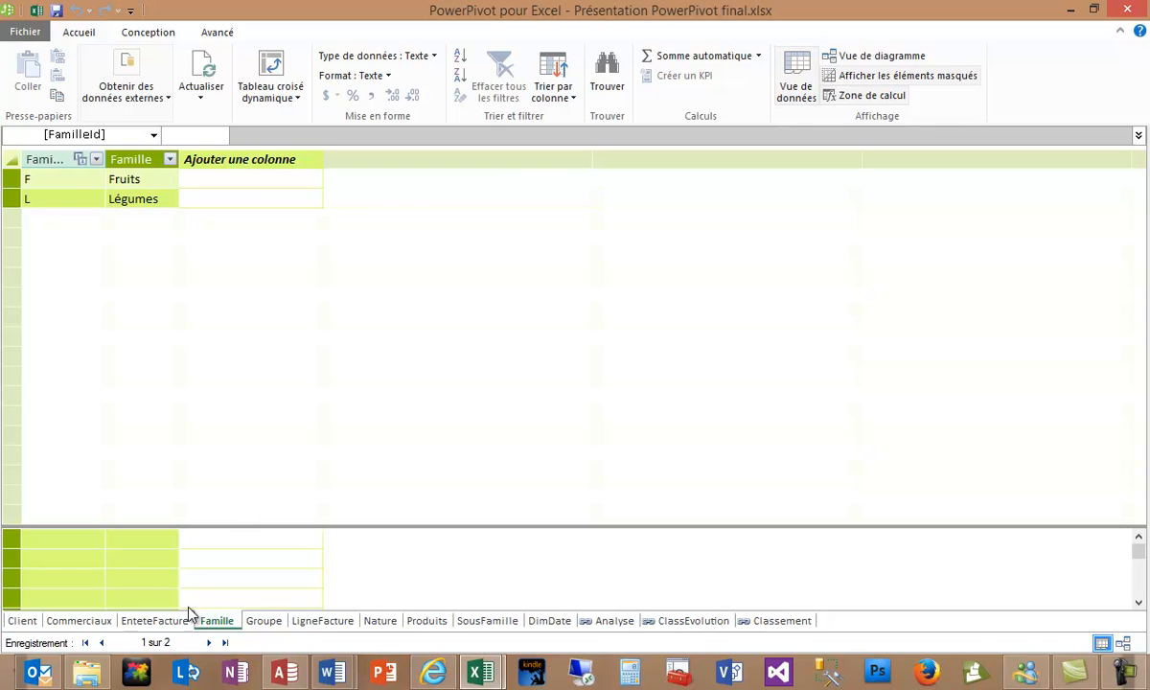
Compare the EnteteFacture, Groupe, Famille and LigneFacture tables in the data view, ending on LigneFacture.
{"action": "left_click", "coordinate": [158, 622]}
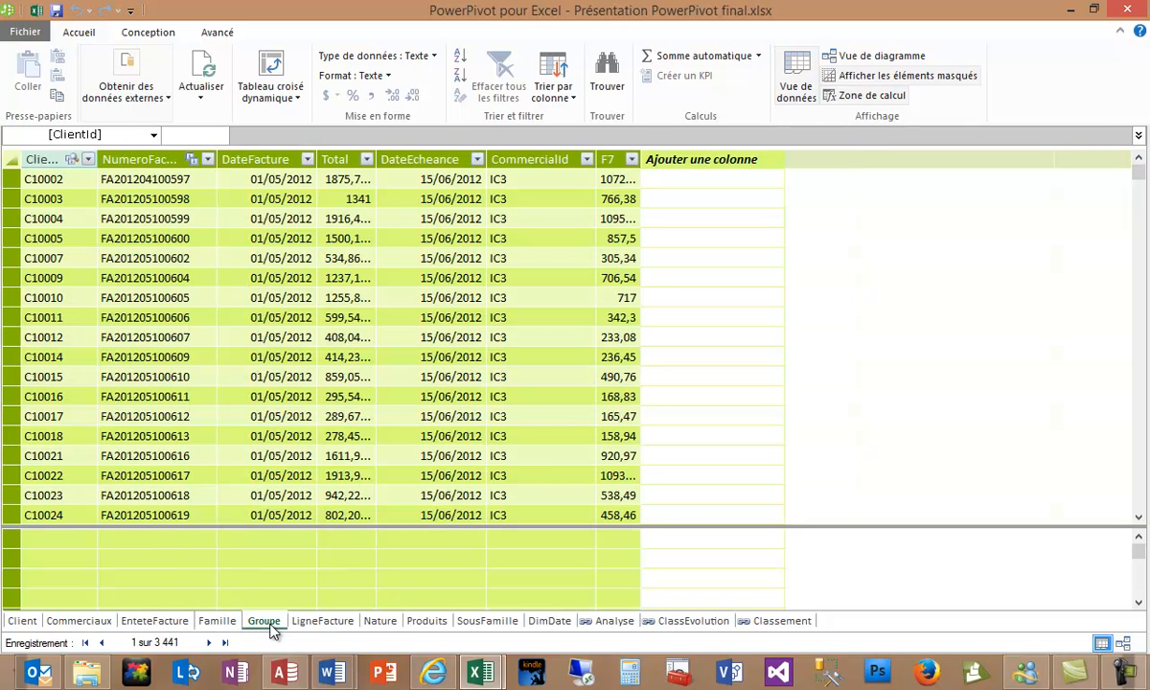
{"action": "left_click", "coordinate": [265, 622]}
{"action": "left_click", "coordinate": [219, 622]}
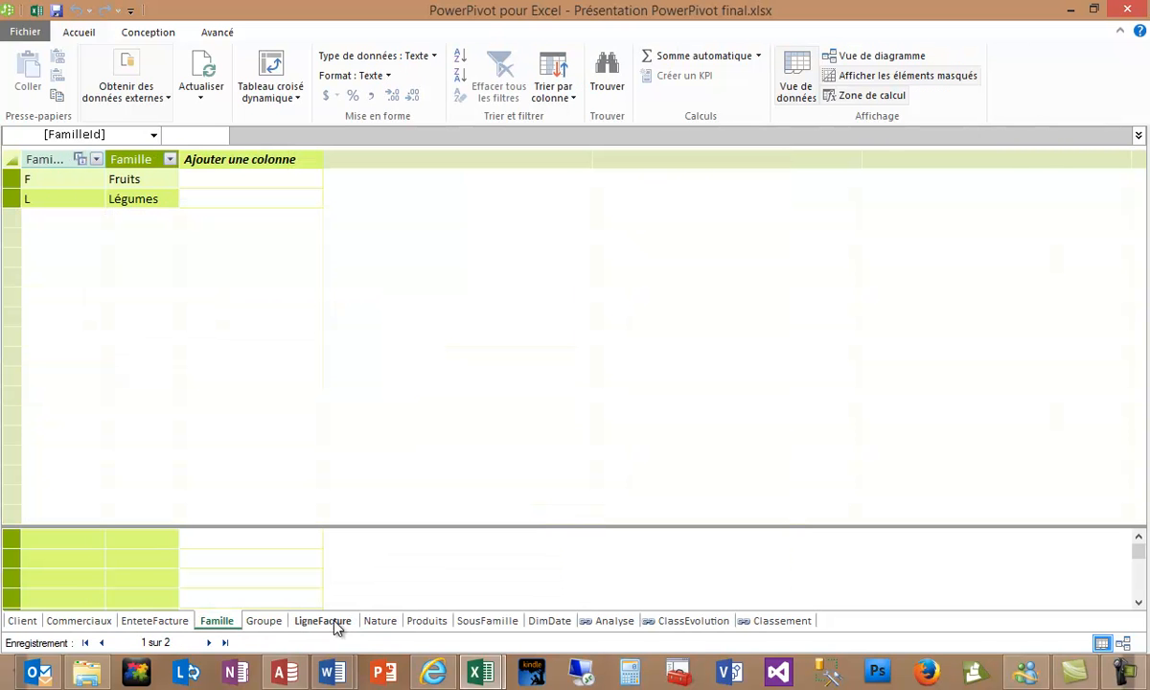
{"action": "left_click", "coordinate": [335, 624]}
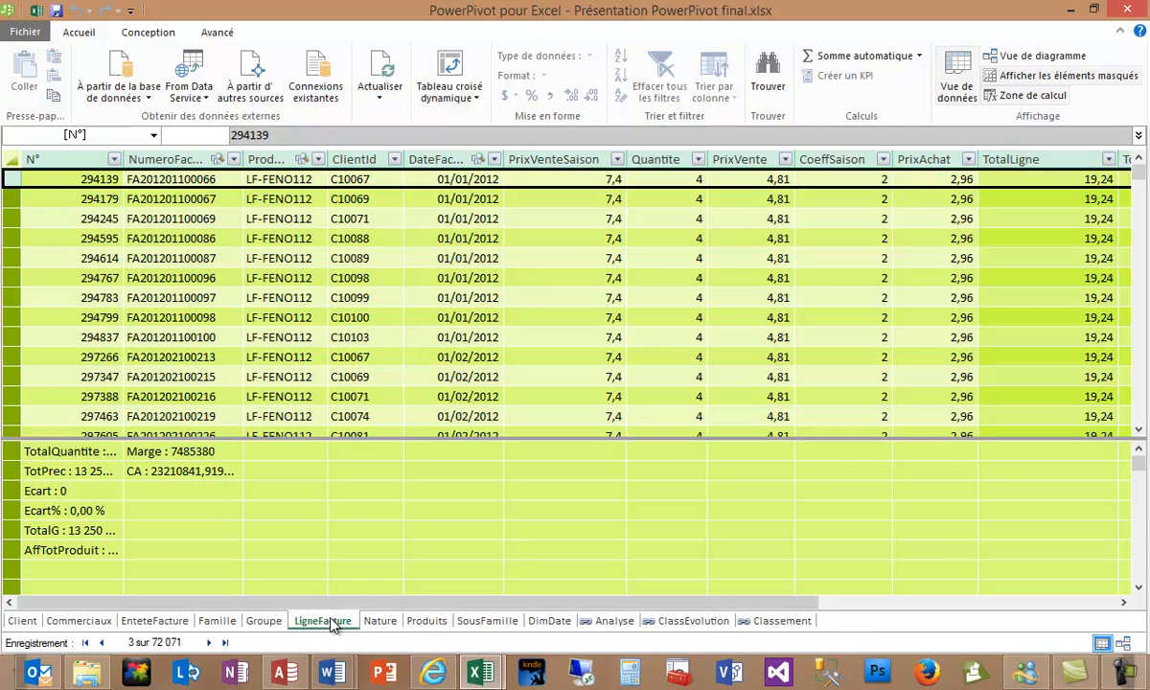
{"action": "left_click", "coordinate": [157, 623]}
{"action": "left_click", "coordinate": [217, 622]}
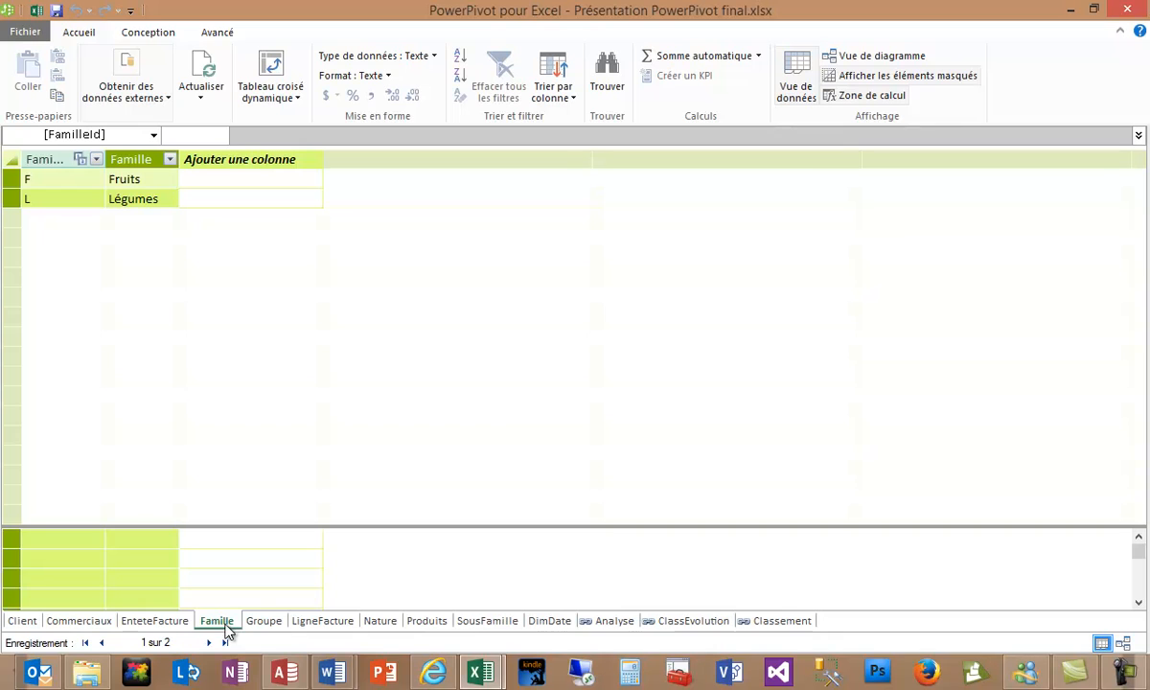
{"action": "left_click", "coordinate": [326, 621]}
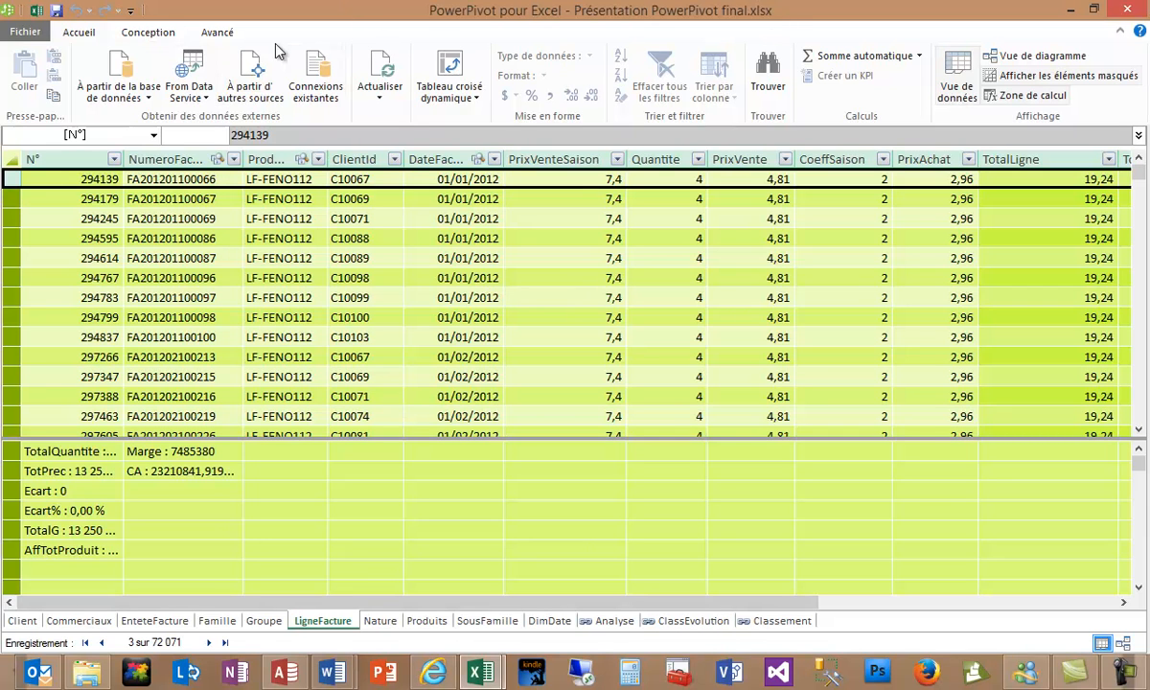
Set up a new relation from LigneFacture's NumeroFacture column to the NumeroFacture column of the EnteteFacture lookup table.
{"action": "left_click", "coordinate": [151, 35]}
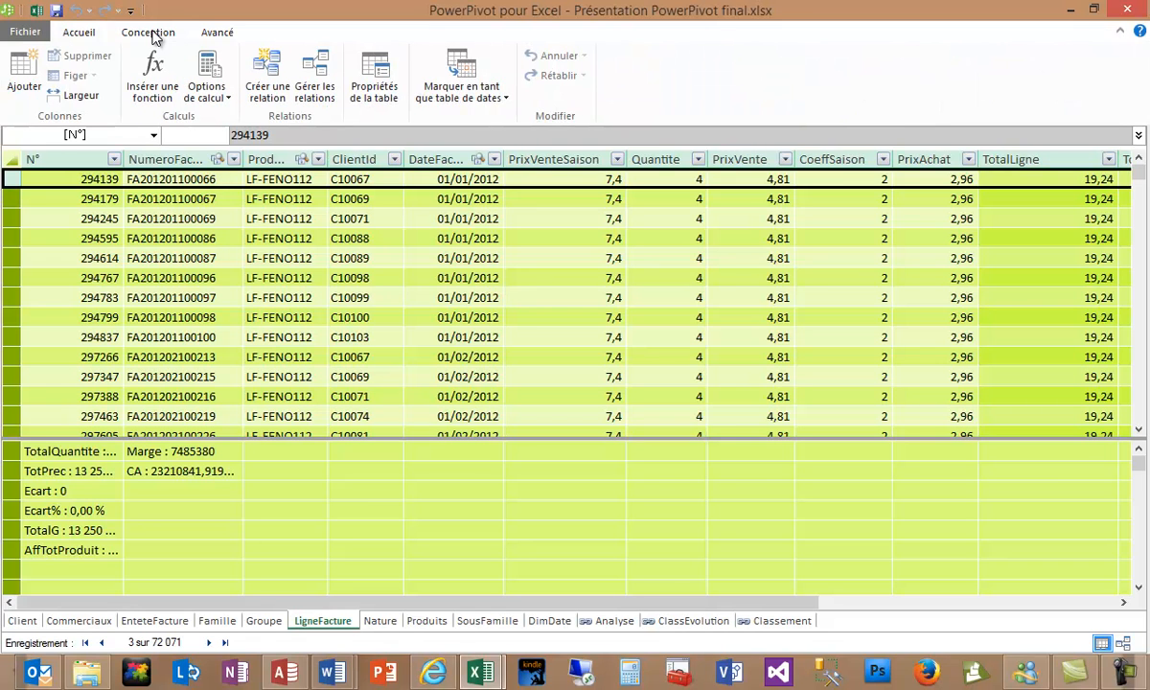
{"action": "left_click", "coordinate": [267, 63]}
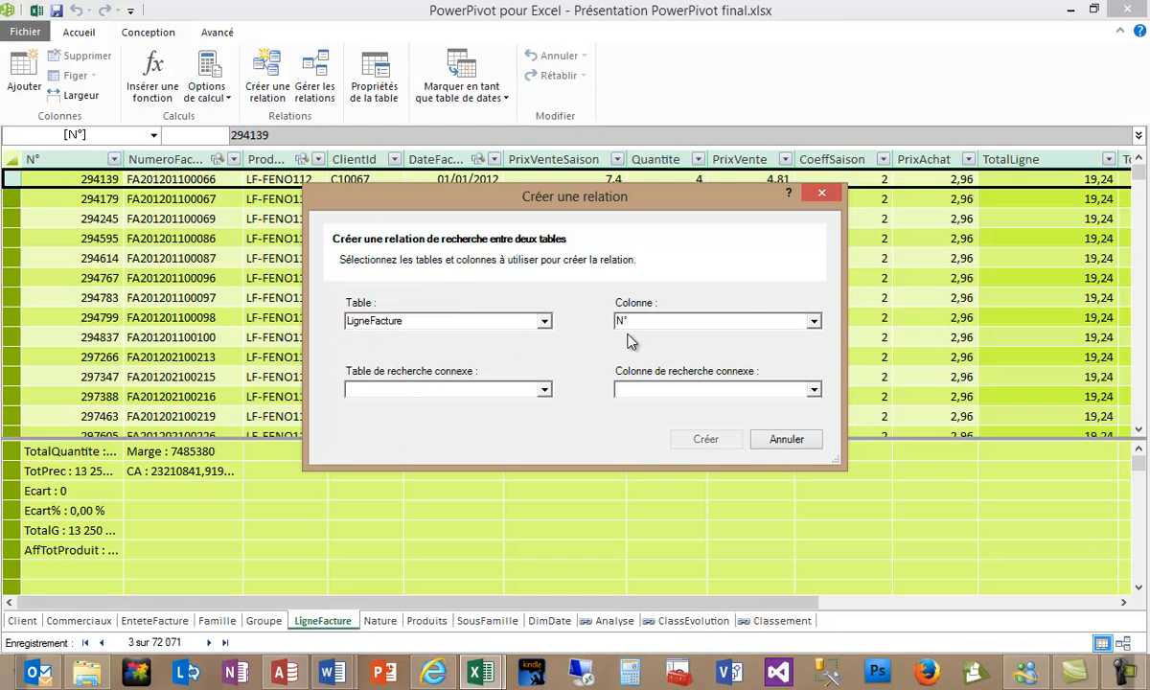
{"action": "left_click", "coordinate": [813, 322]}
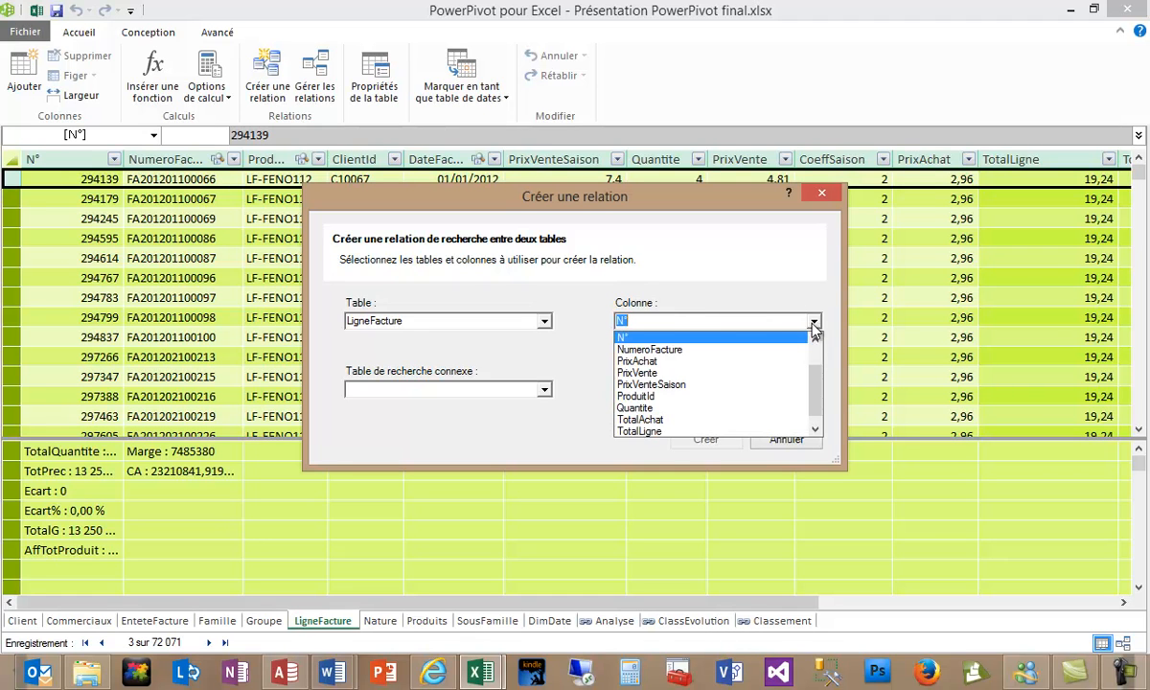
{"action": "left_click", "coordinate": [659, 350]}
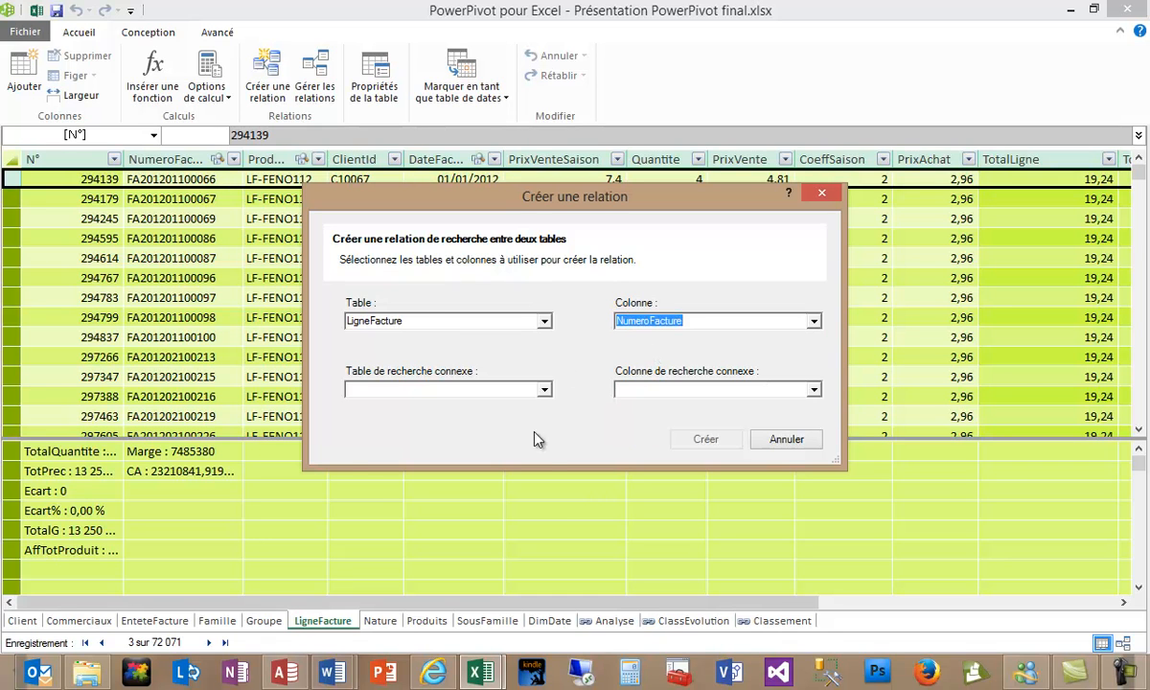
{"action": "left_click", "coordinate": [544, 391]}
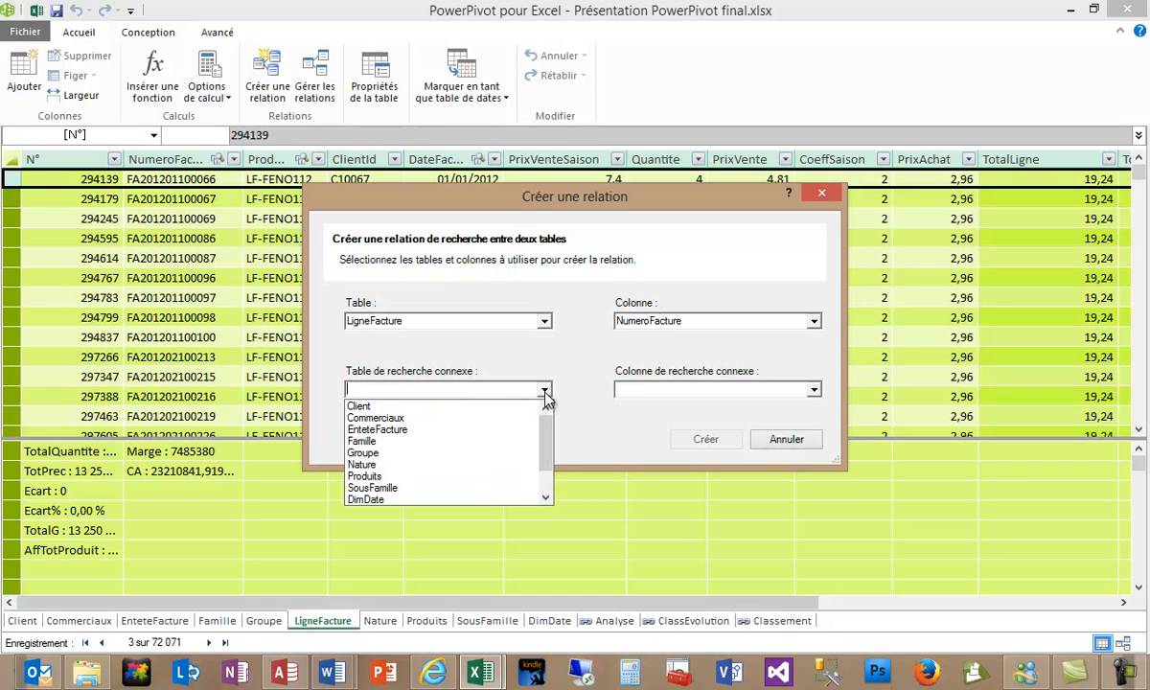
{"action": "left_click", "coordinate": [481, 431]}
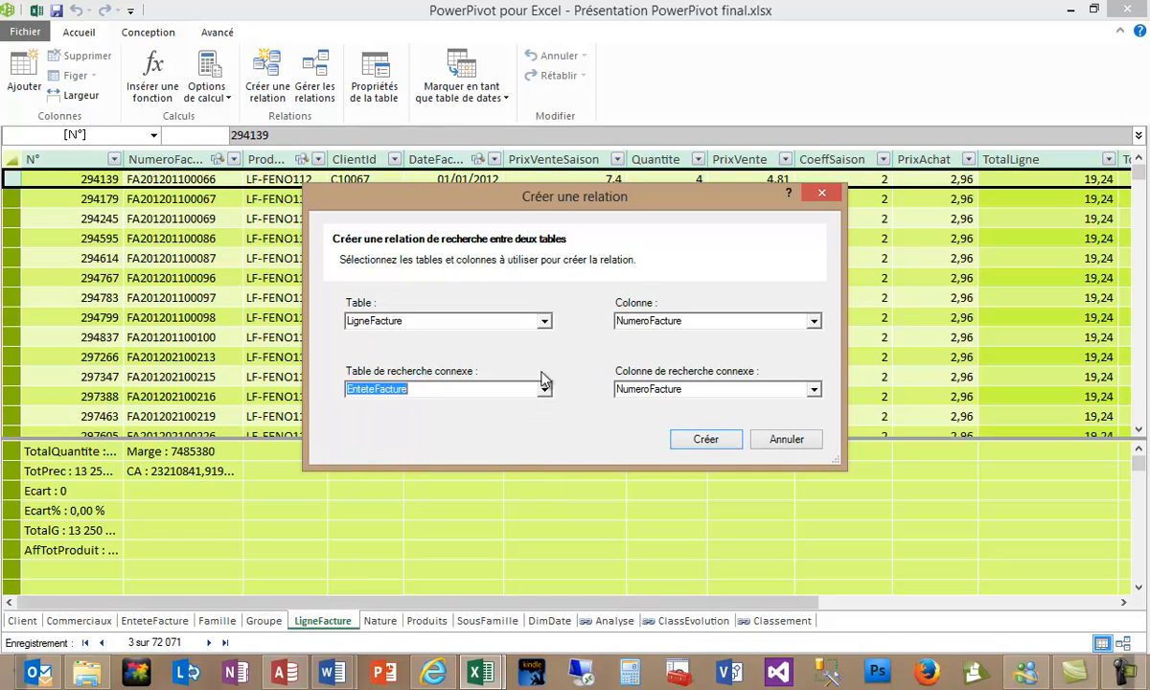
Change the relation to link LigneFacture's ProduitId to ProduitId in the Produits table, then cancel without creating it.
{"action": "left_click", "coordinate": [544, 321]}
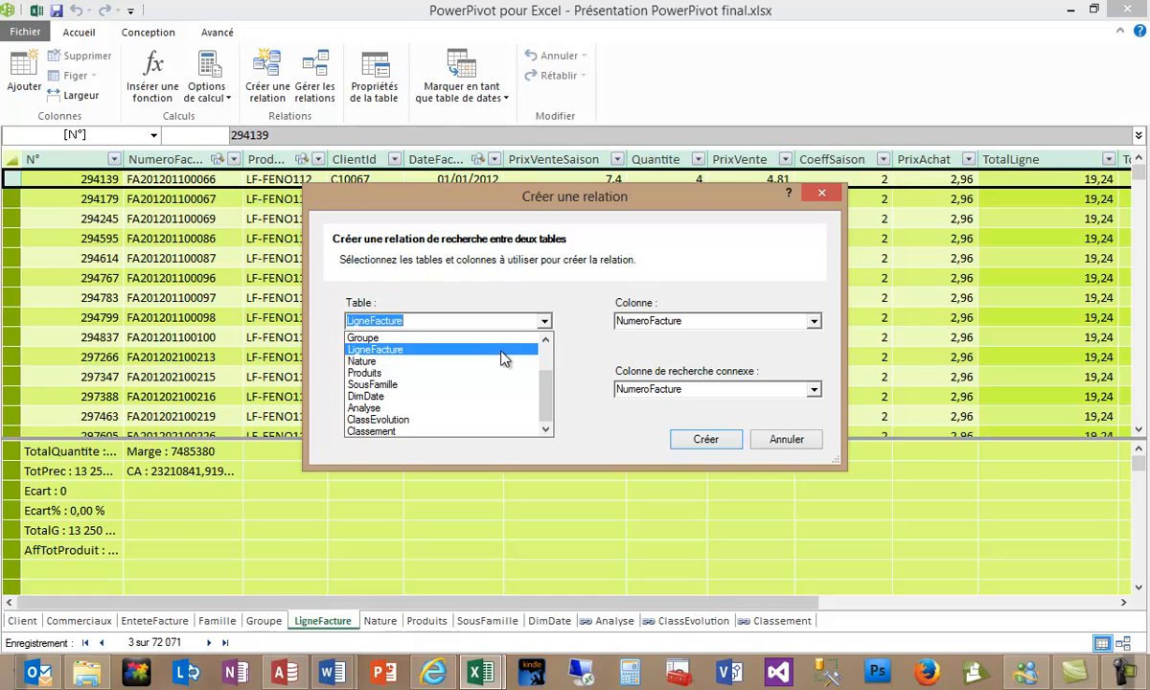
{"action": "left_click", "coordinate": [813, 322]}
{"action": "left_click", "coordinate": [814, 322]}
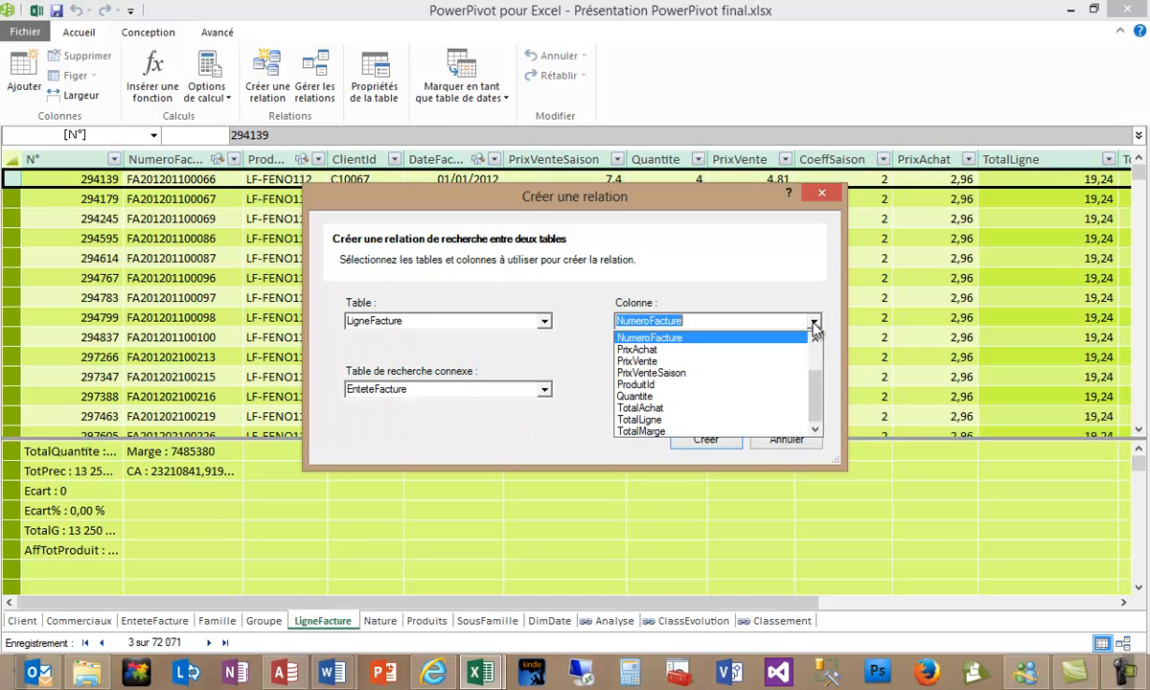
{"action": "left_click", "coordinate": [659, 385]}
{"action": "left_click", "coordinate": [545, 391]}
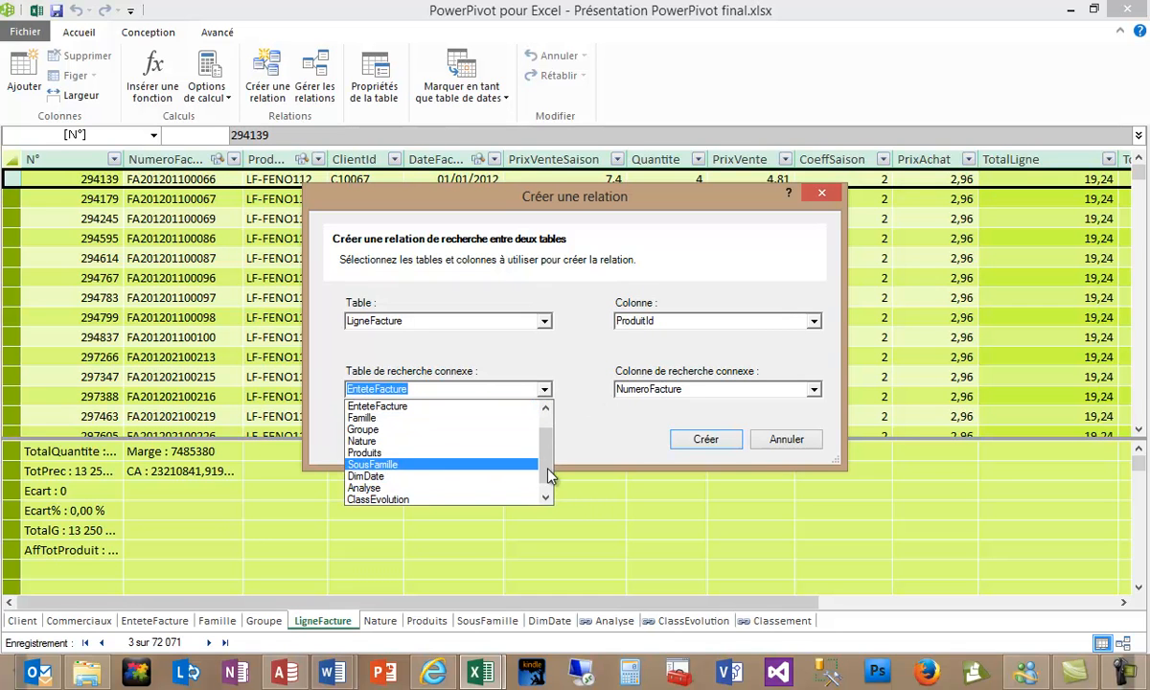
{"action": "left_click", "coordinate": [432, 456]}
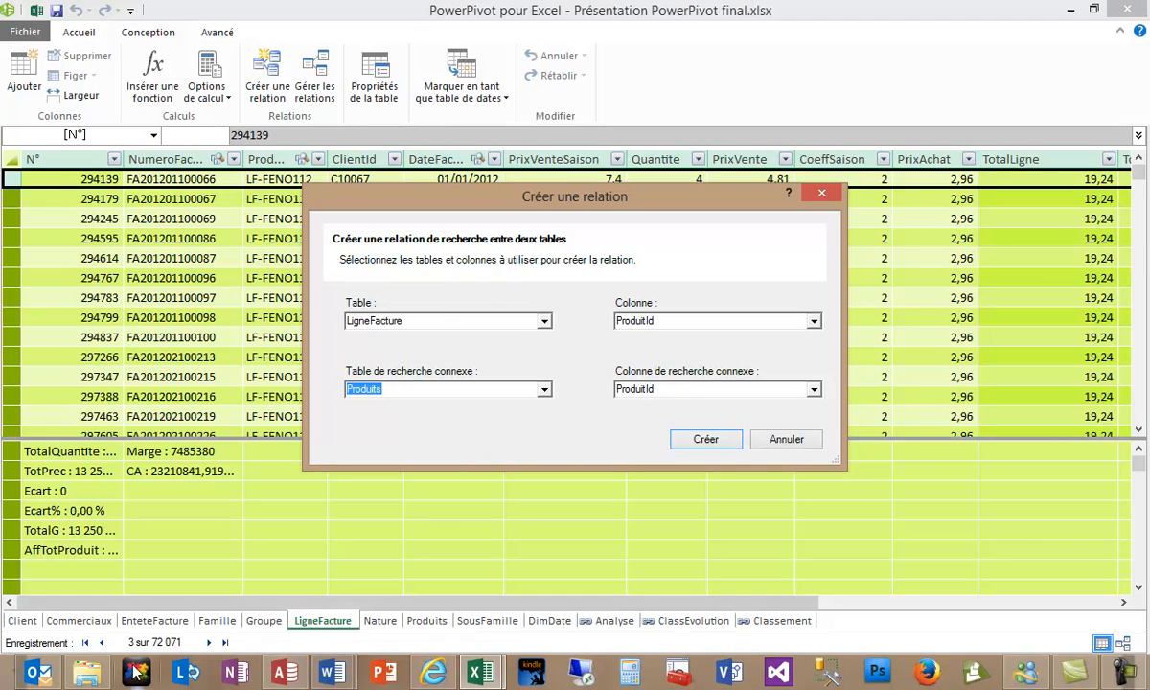
{"action": "left_click", "coordinate": [787, 440]}
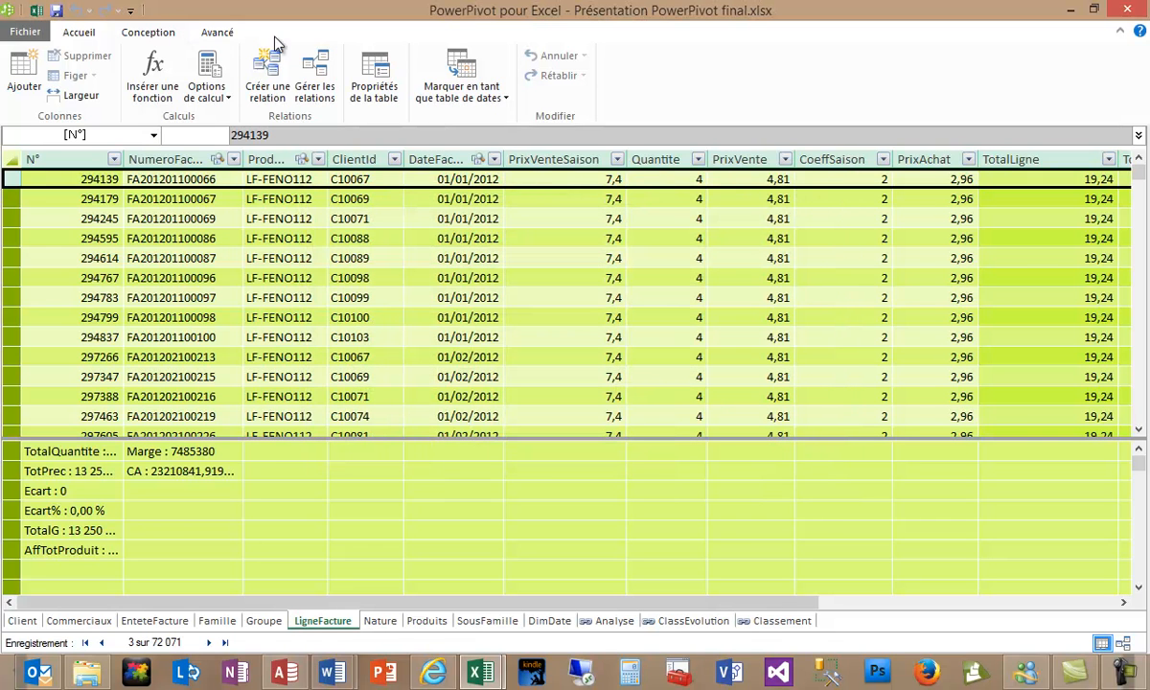
Review the model's existing table relations in the relation manager through to the end of the list.
{"action": "left_click", "coordinate": [315, 75]}
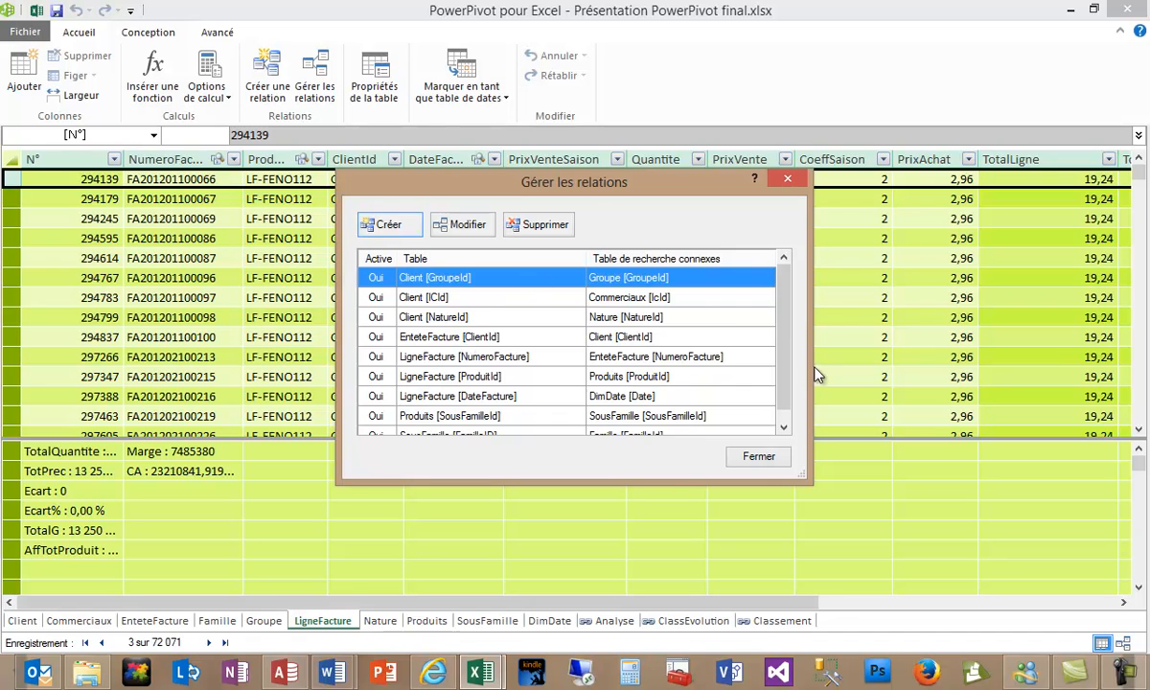
{"action": "left_click_drag", "start_coordinate": [784, 321], "coordinate": [783, 379]}
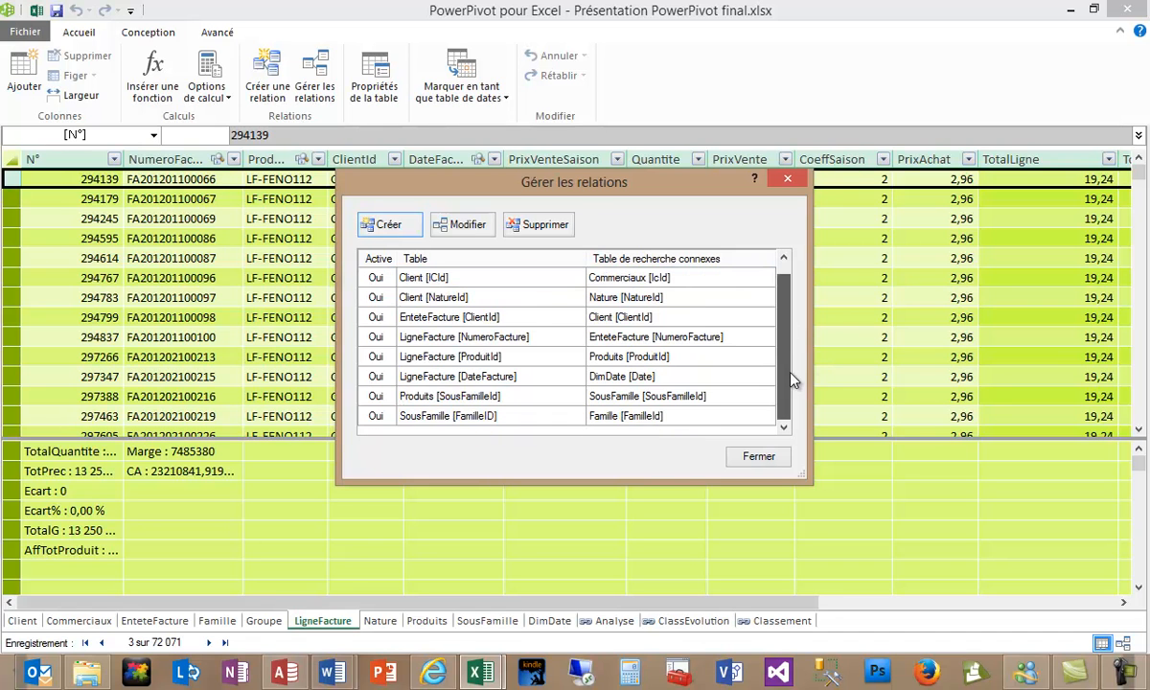
{"action": "left_click", "coordinate": [759, 460]}
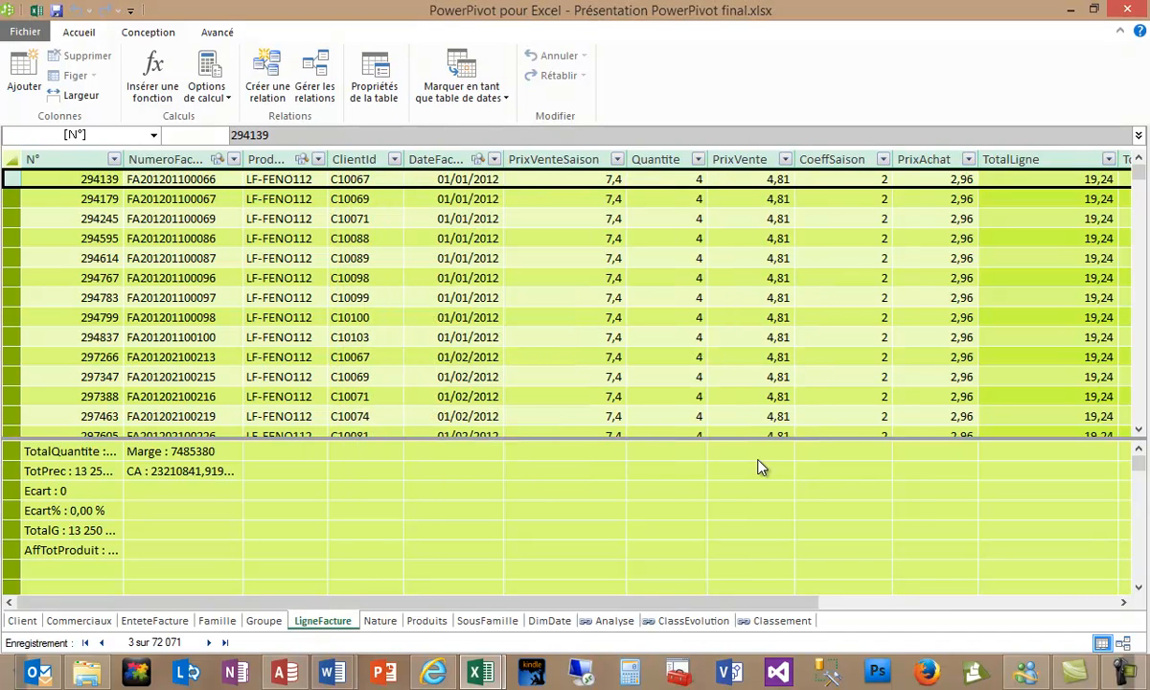
Examine the links between the tables in the model's diagram view, then return to the data view.
{"action": "left_click", "coordinate": [71, 34]}
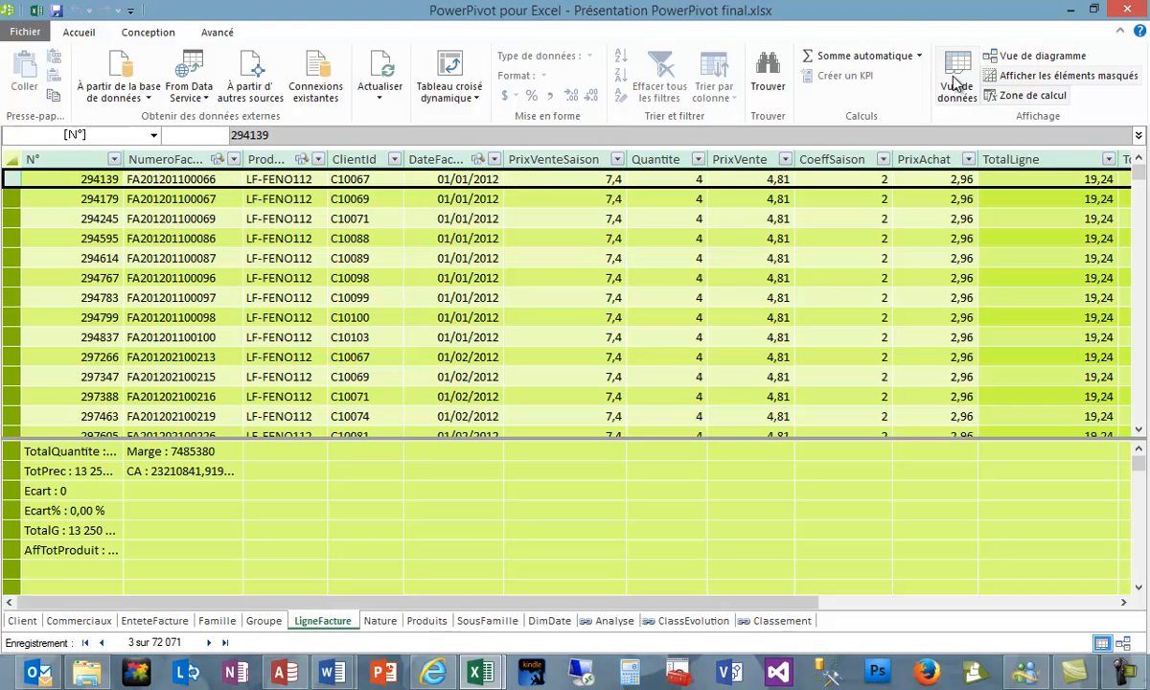
{"action": "left_click", "coordinate": [1036, 57]}
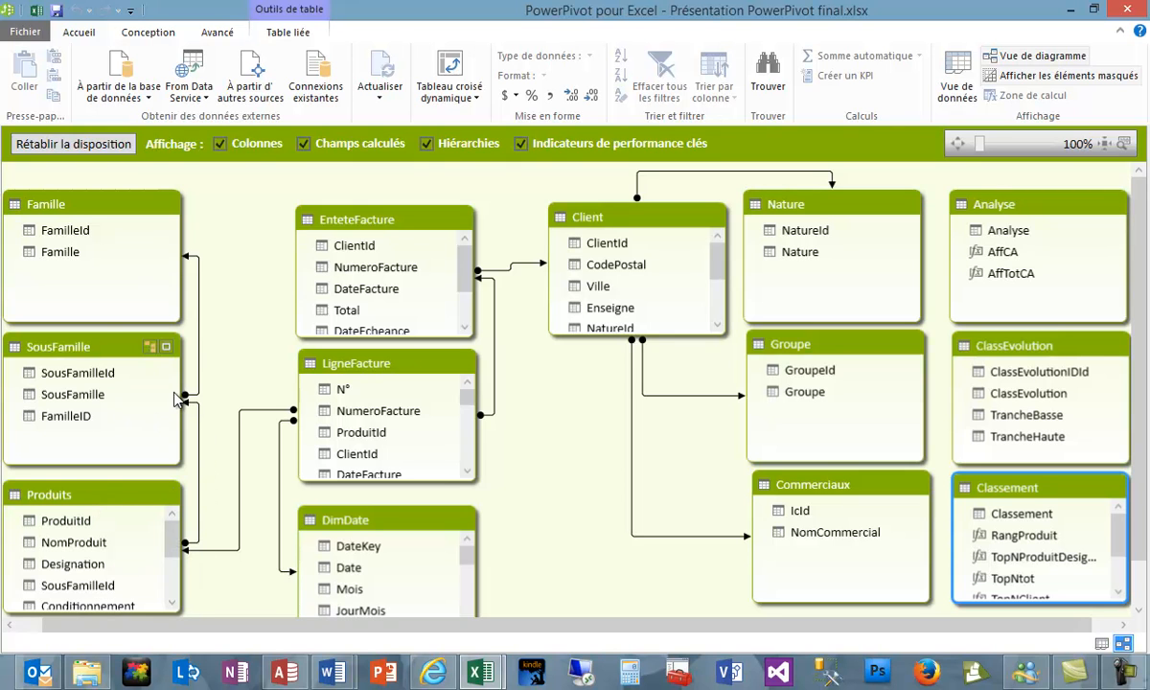
{"action": "left_click", "coordinate": [198, 374]}
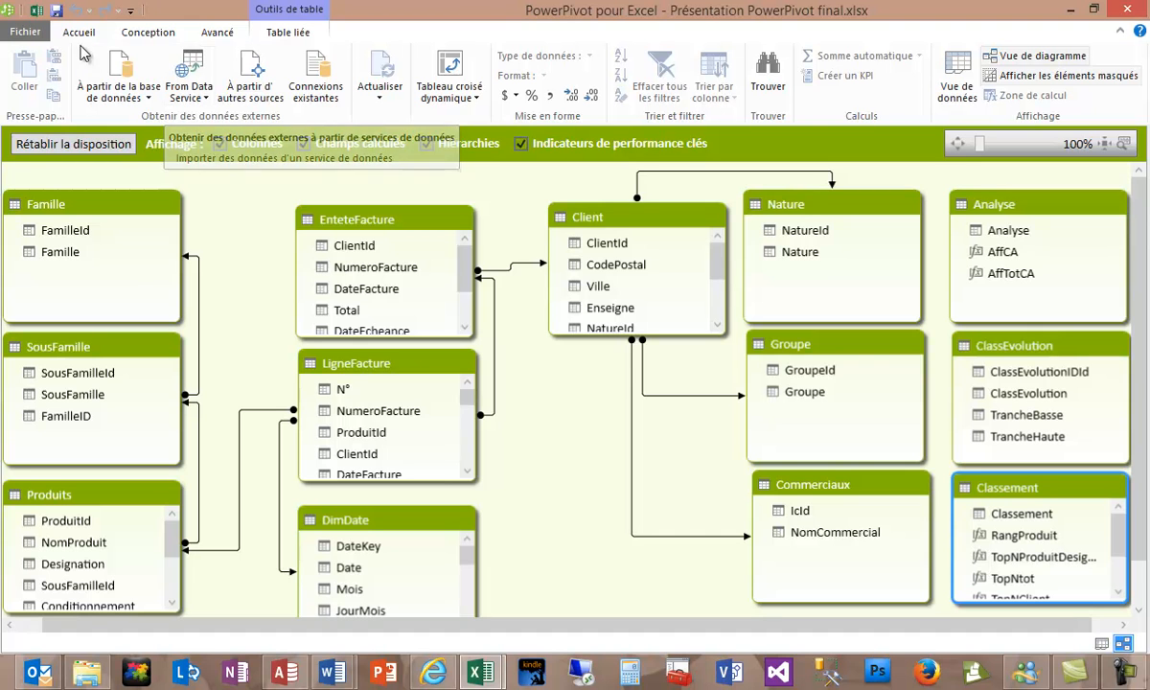
{"action": "left_click", "coordinate": [958, 76]}
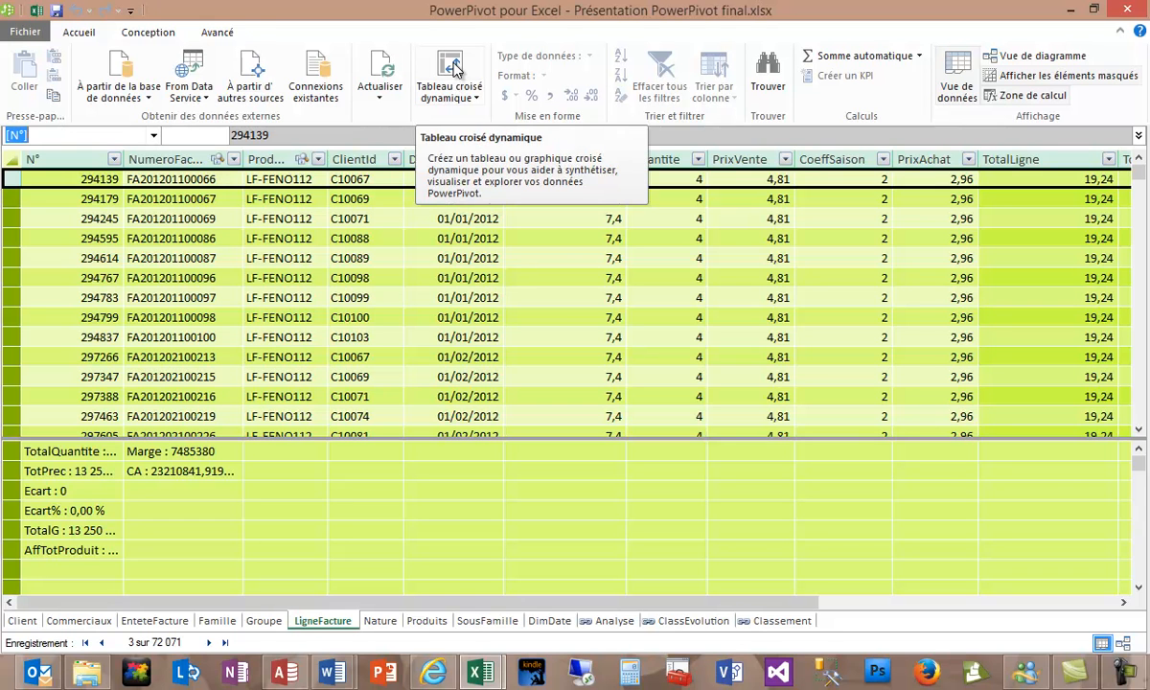
Switch to the Excel workbook and show the field list for the sales analysis pivot table on the Analyse1 sheet.
{"action": "left_click", "coordinate": [36, 12]}
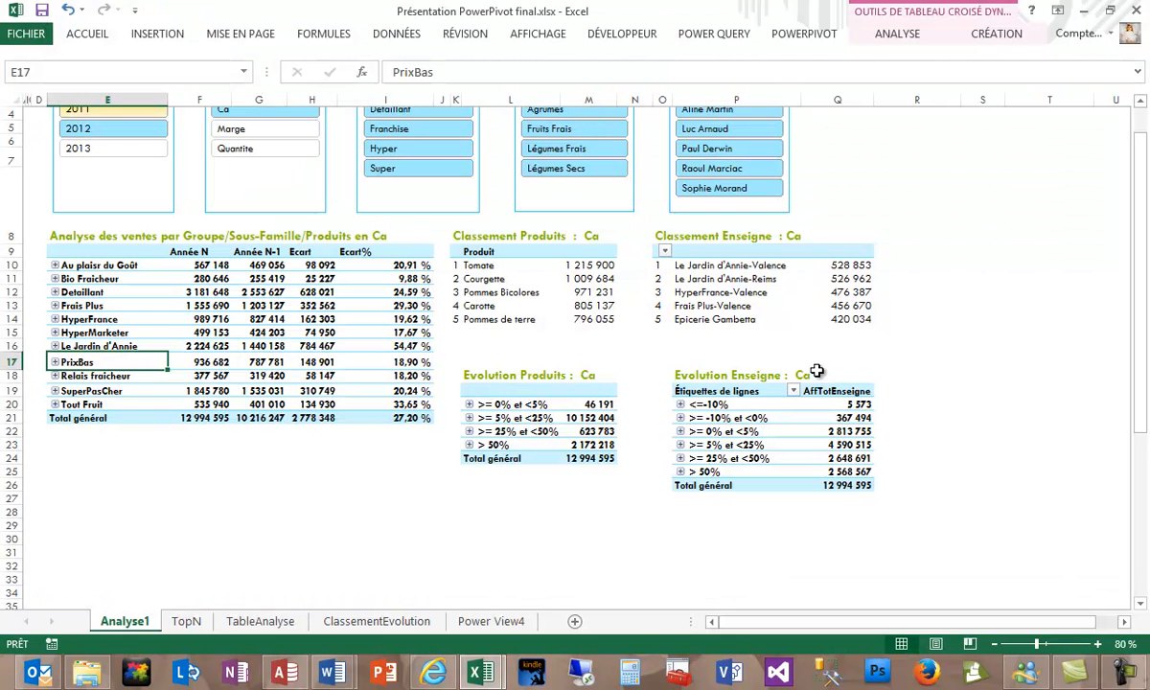
{"action": "left_click", "coordinate": [122, 319]}
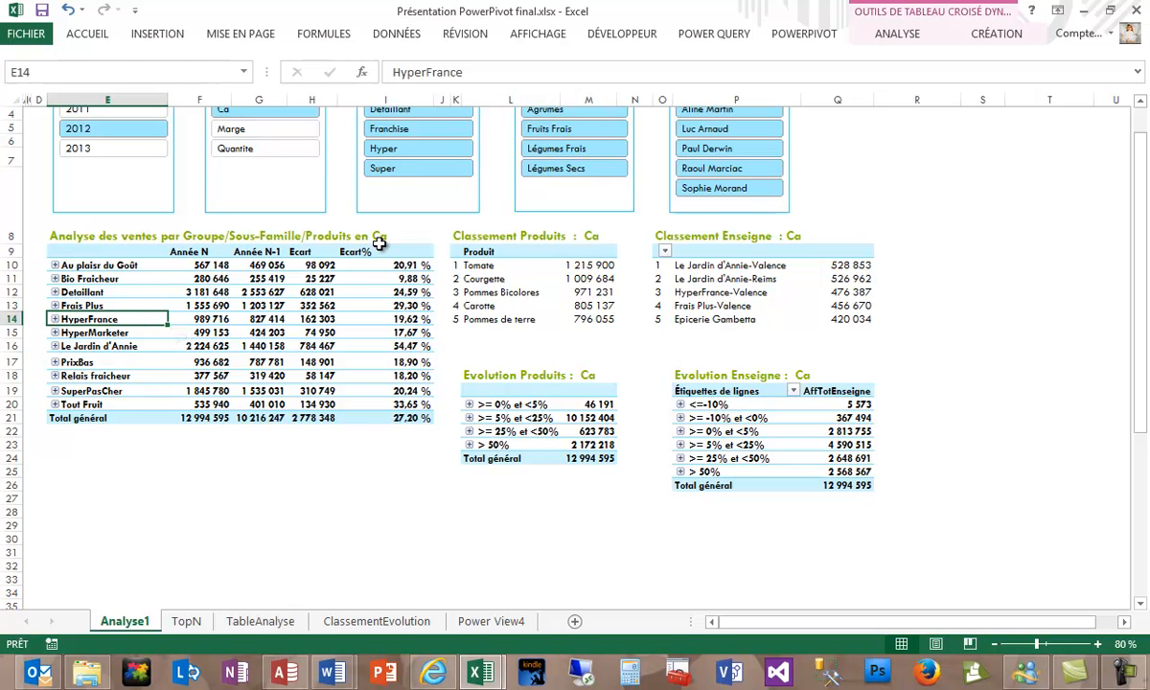
{"action": "left_click", "coordinate": [898, 34]}
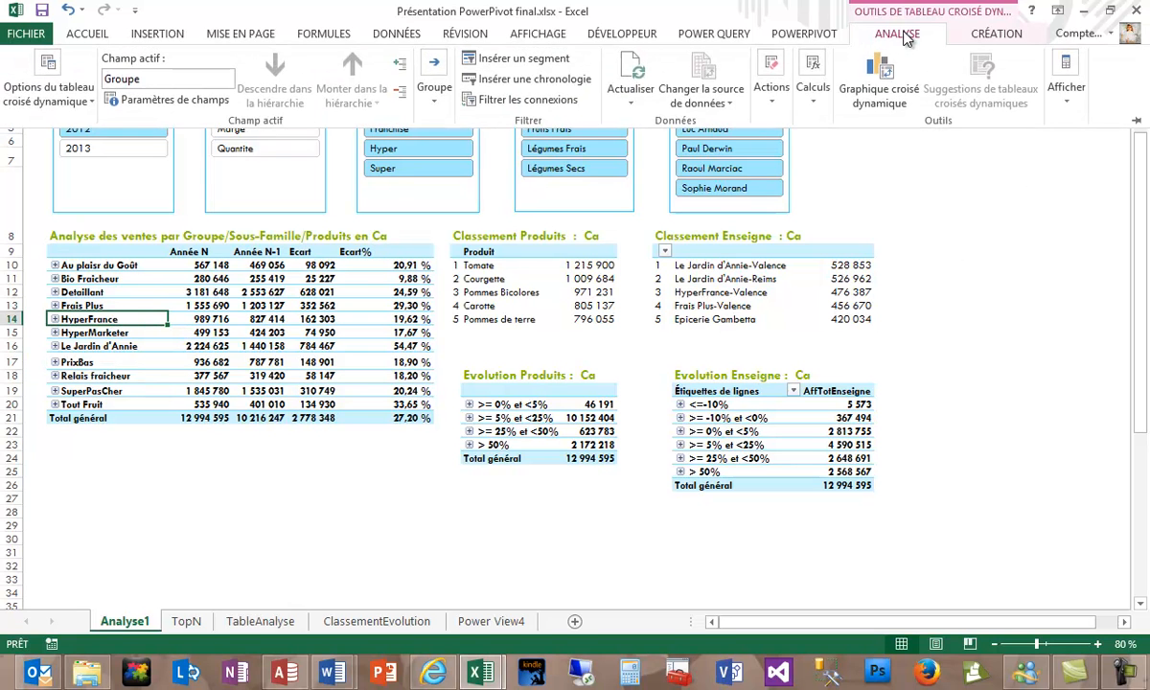
{"action": "left_click", "coordinate": [1071, 107]}
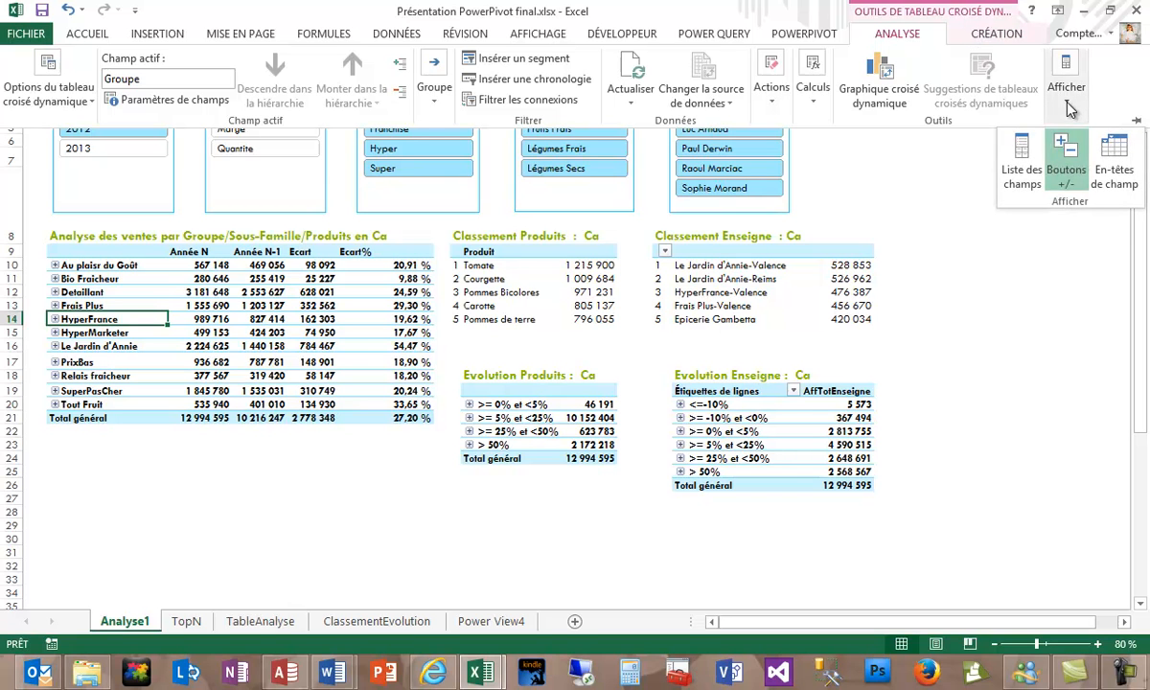
{"action": "left_click", "coordinate": [1023, 163]}
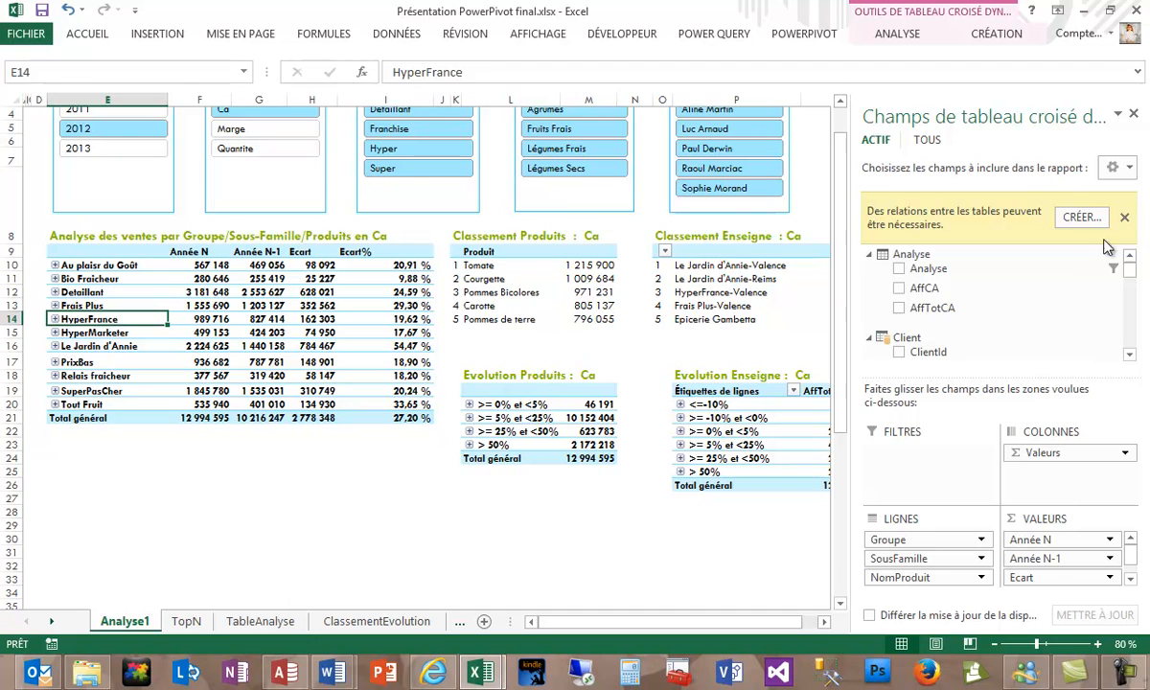
Dismiss the table relations notice and collapse the Analyse, Client, Commerciaux and DimDate tables in the pivot field list.
{"action": "left_click", "coordinate": [1124, 216]}
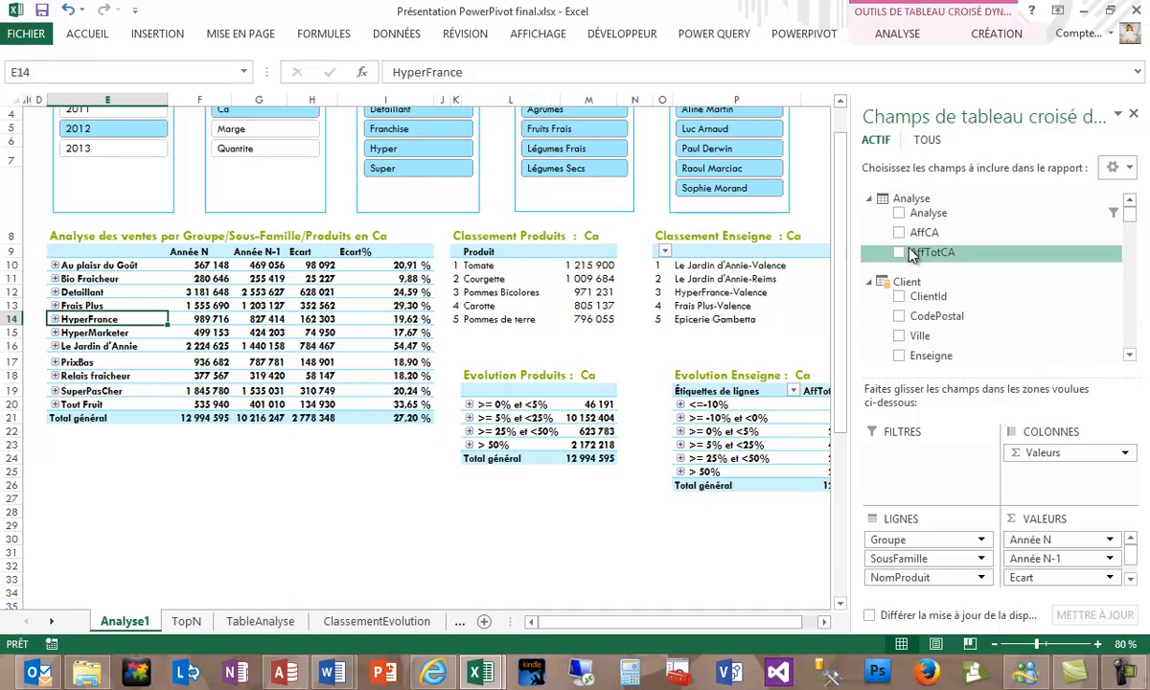
{"action": "left_click", "coordinate": [868, 199]}
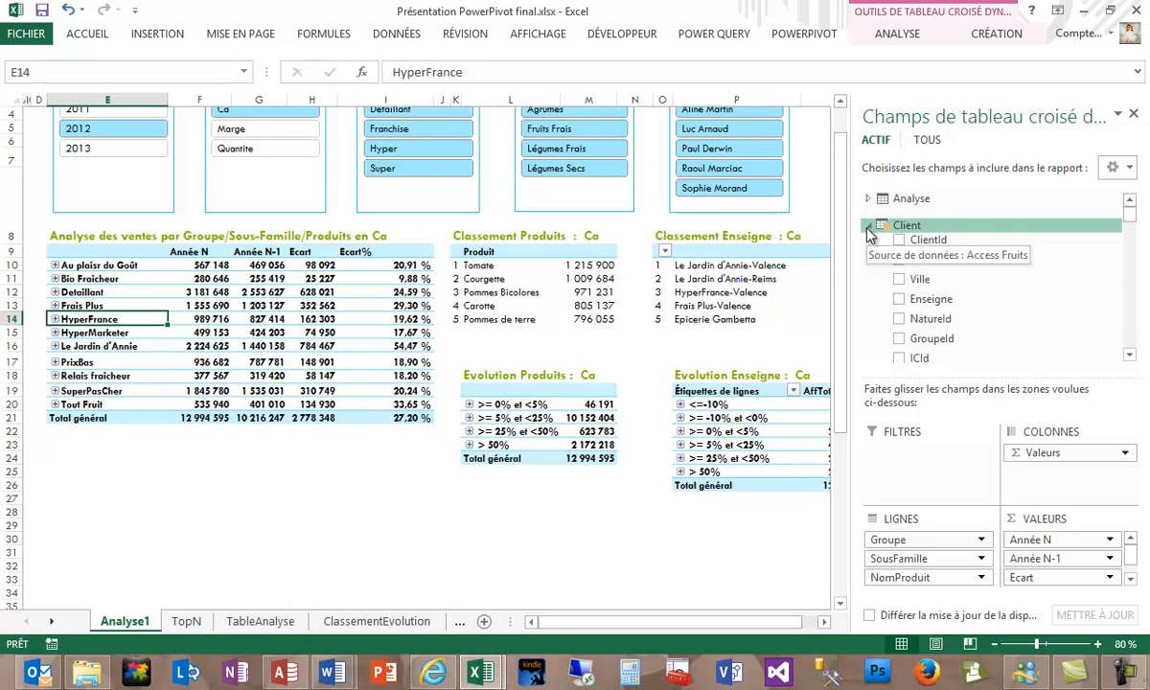
{"action": "left_click", "coordinate": [868, 225]}
{"action": "left_click", "coordinate": [869, 252]}
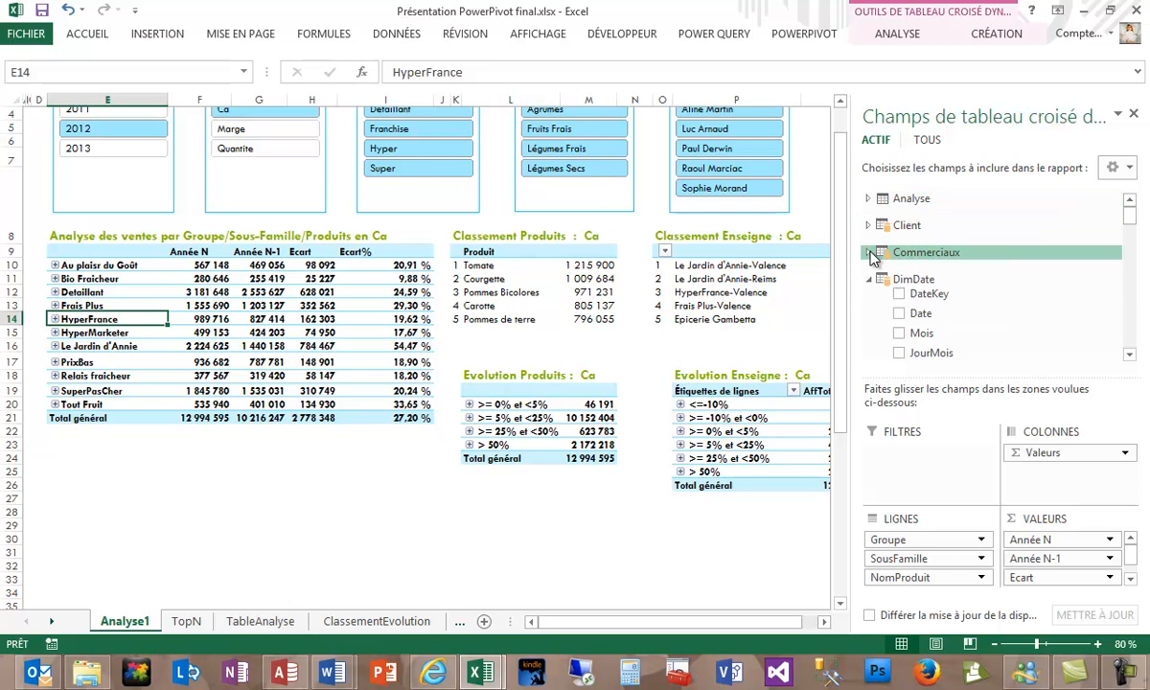
{"action": "left_click", "coordinate": [869, 280]}
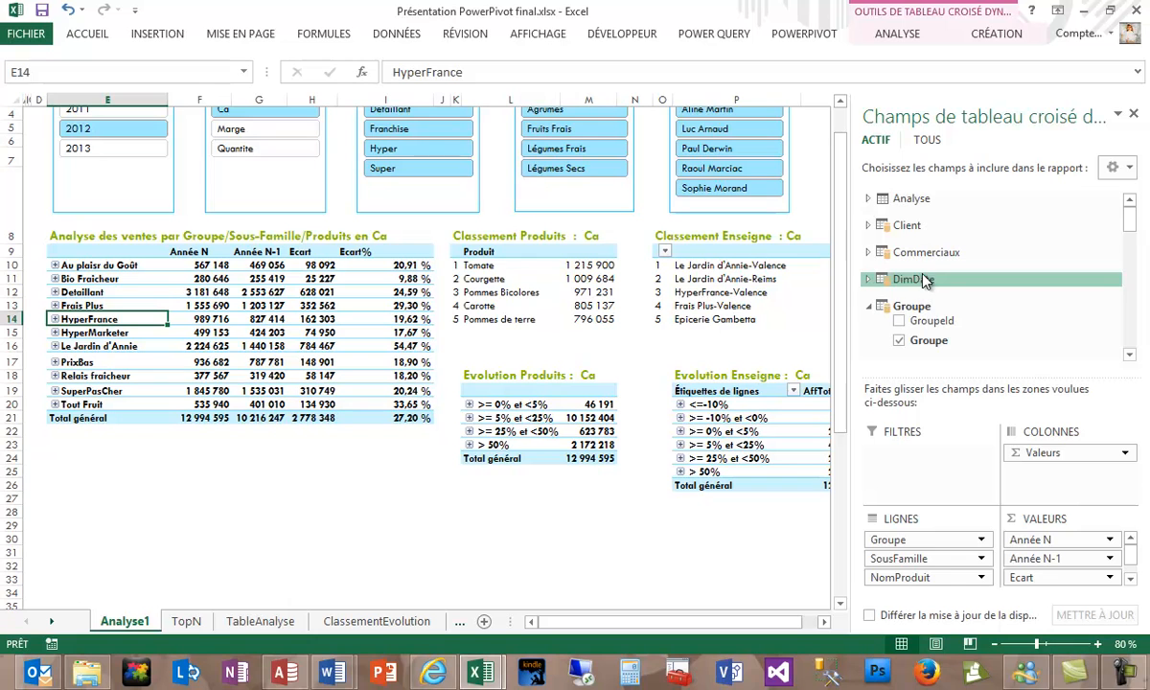
Collapse the Groupe table and expand the Client table in the pivot field list to view its fields.
{"action": "left_click", "coordinate": [869, 306]}
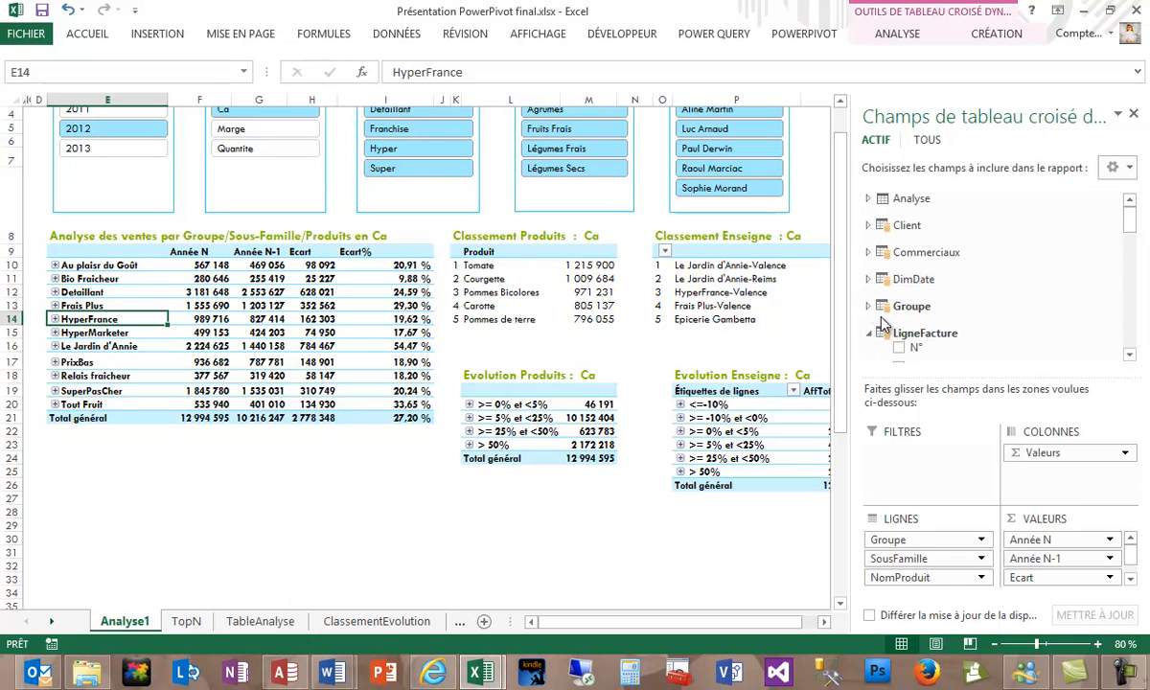
{"action": "left_click", "coordinate": [867, 230]}
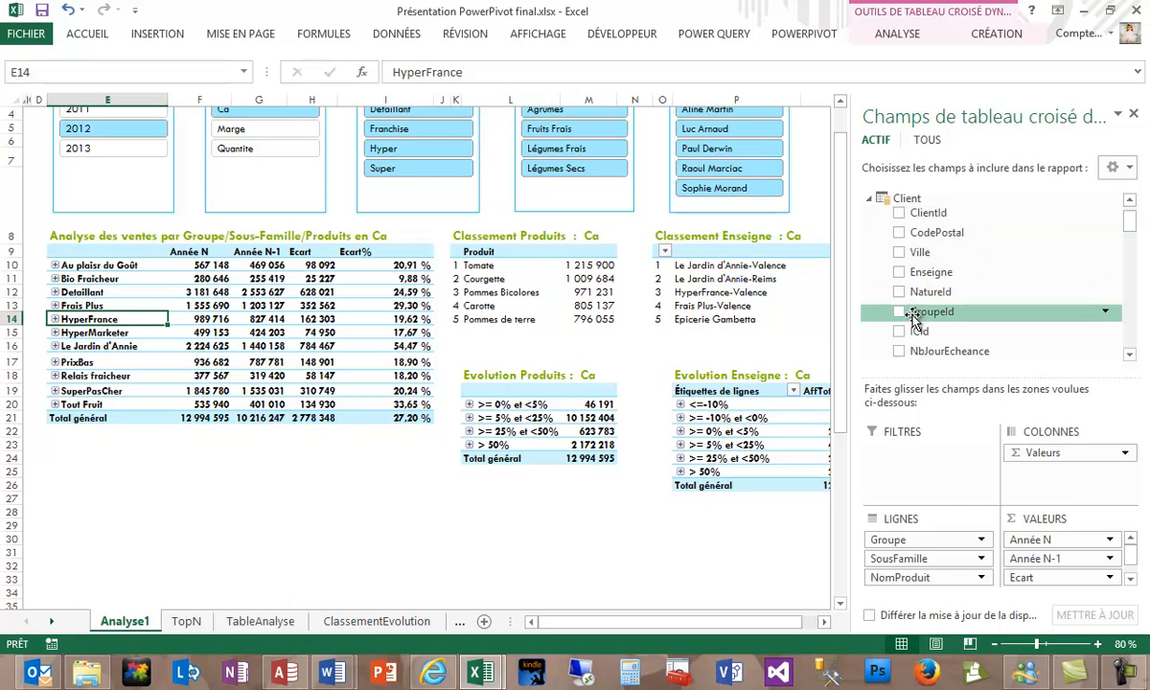
{"action": "left_click_drag", "start_coordinate": [1133, 224], "coordinate": [1135, 220]}
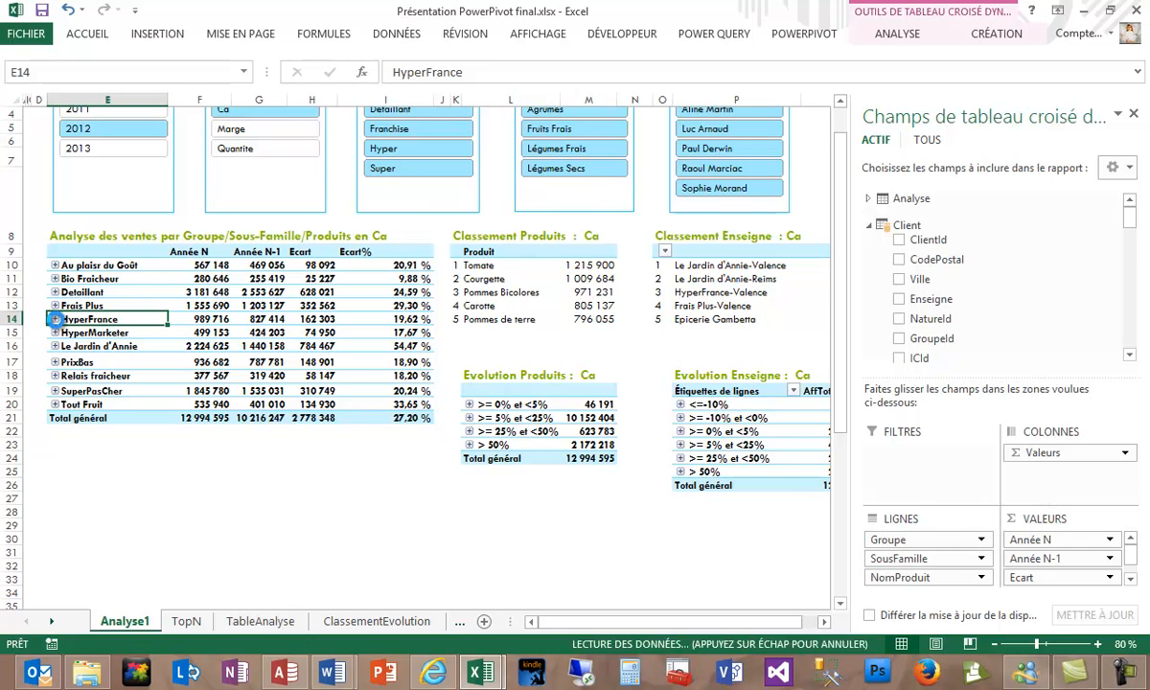
Expand the HyperFrance group in the sales analysis pivot table to view its sub-families and products, and collapse it again.
{"action": "left_click", "coordinate": [55, 319]}
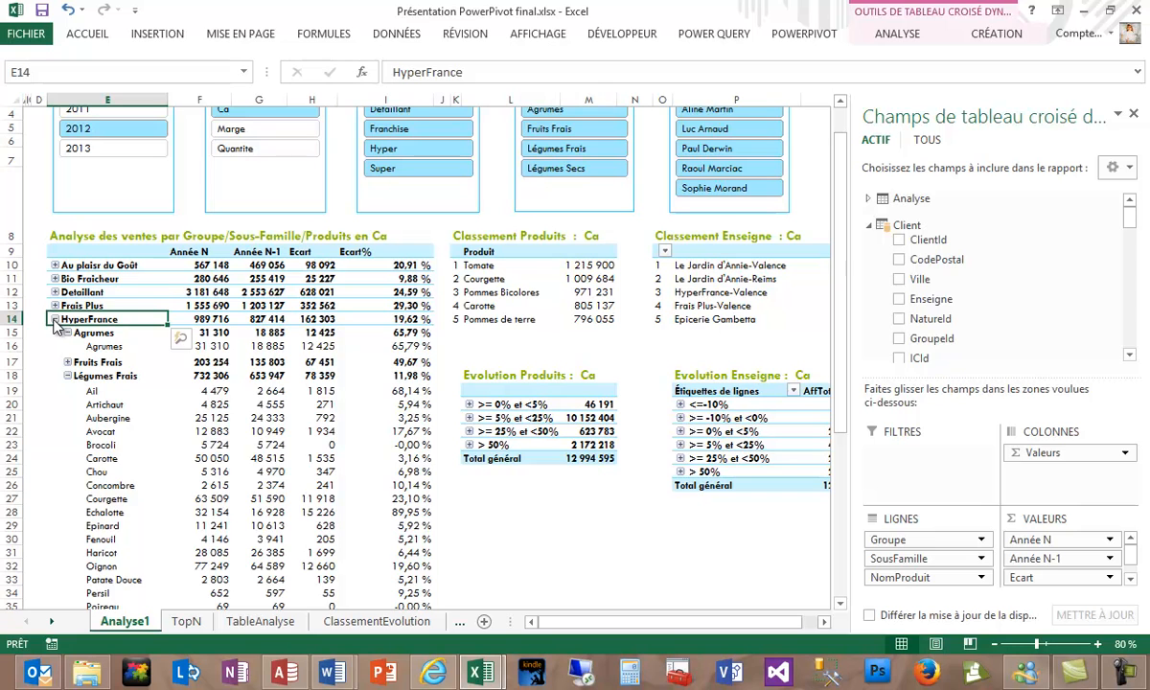
{"action": "left_click", "coordinate": [55, 320]}
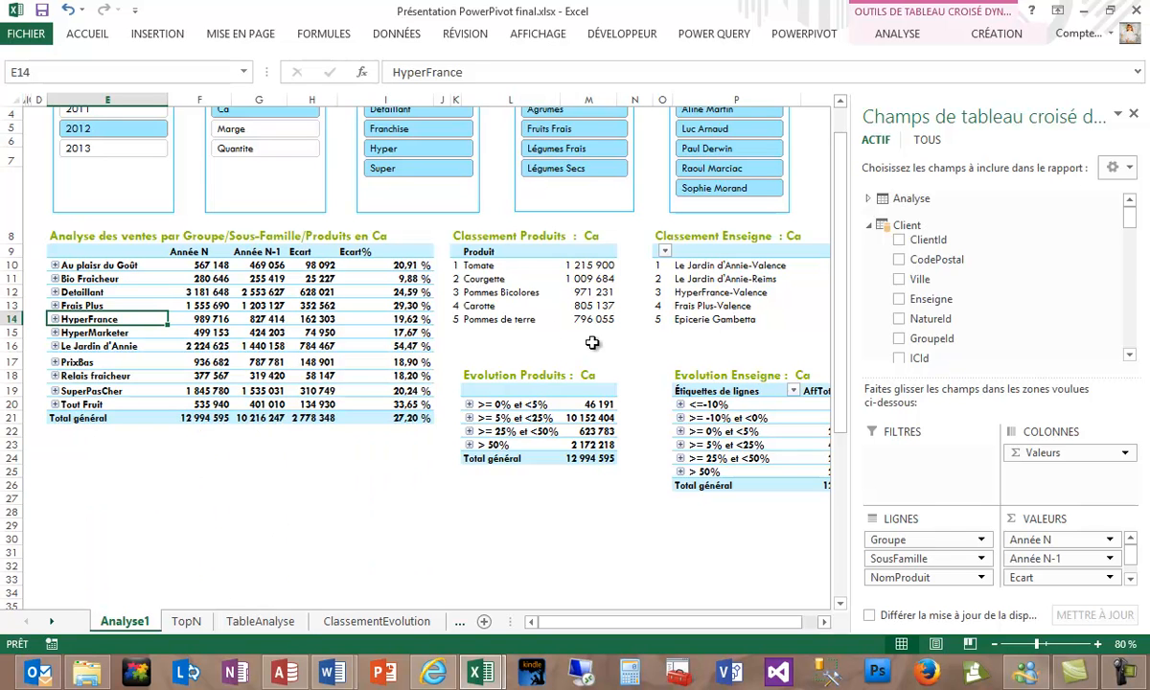
{"action": "scroll", "coordinate": [797, 277], "scroll_direction": "up", "scroll_amount": 1}
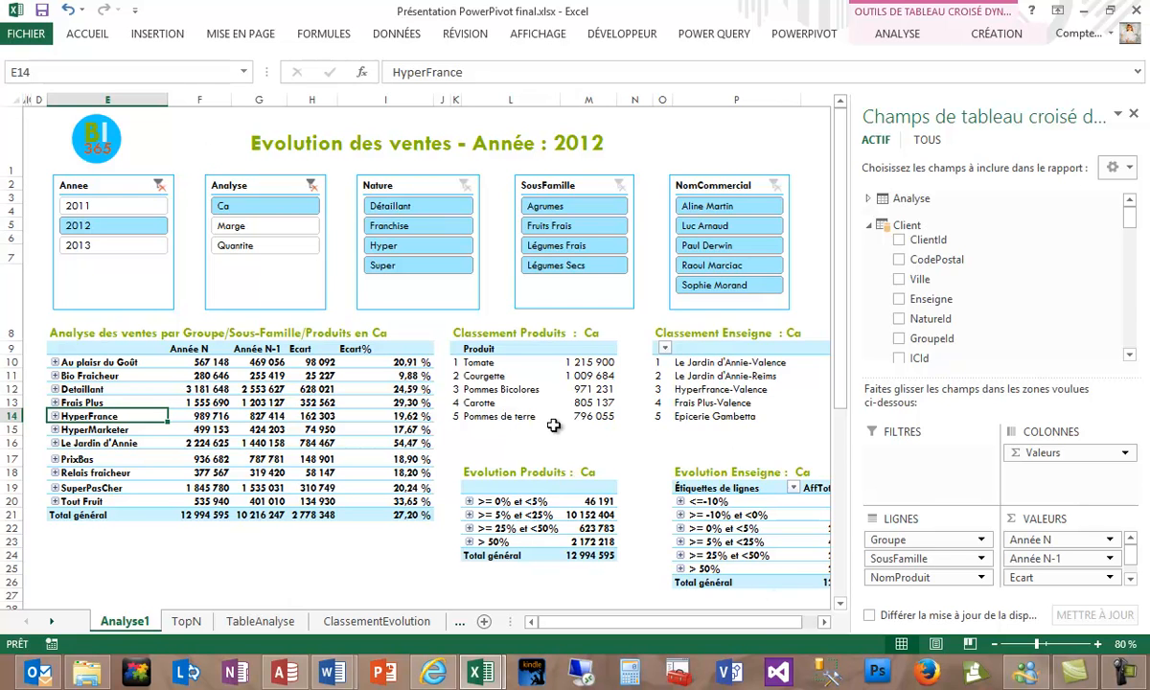
{"action": "mouse_move", "coordinate": [737, 390]}
{"action": "mouse_move", "coordinate": [710, 368]}
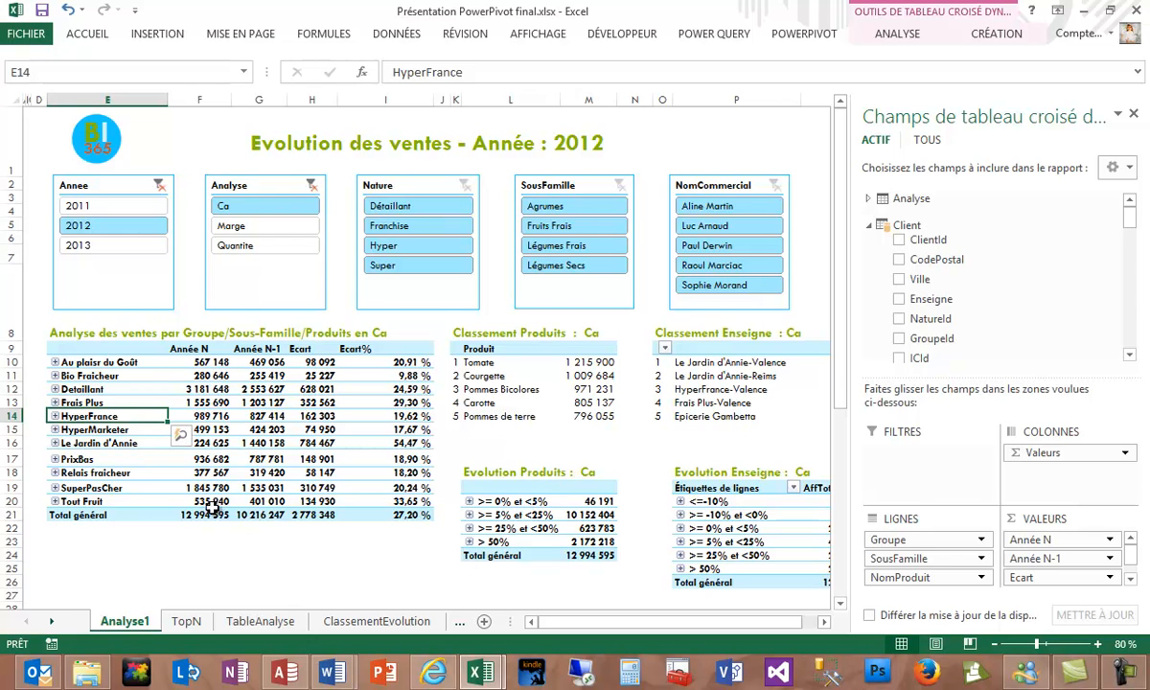
{"action": "mouse_move", "coordinate": [213, 504]}
Switch to the Fruits database in Access and add record IC6 with the new salesperson's full name to the Commerciaux table.
{"action": "left_click", "coordinate": [294, 679]}
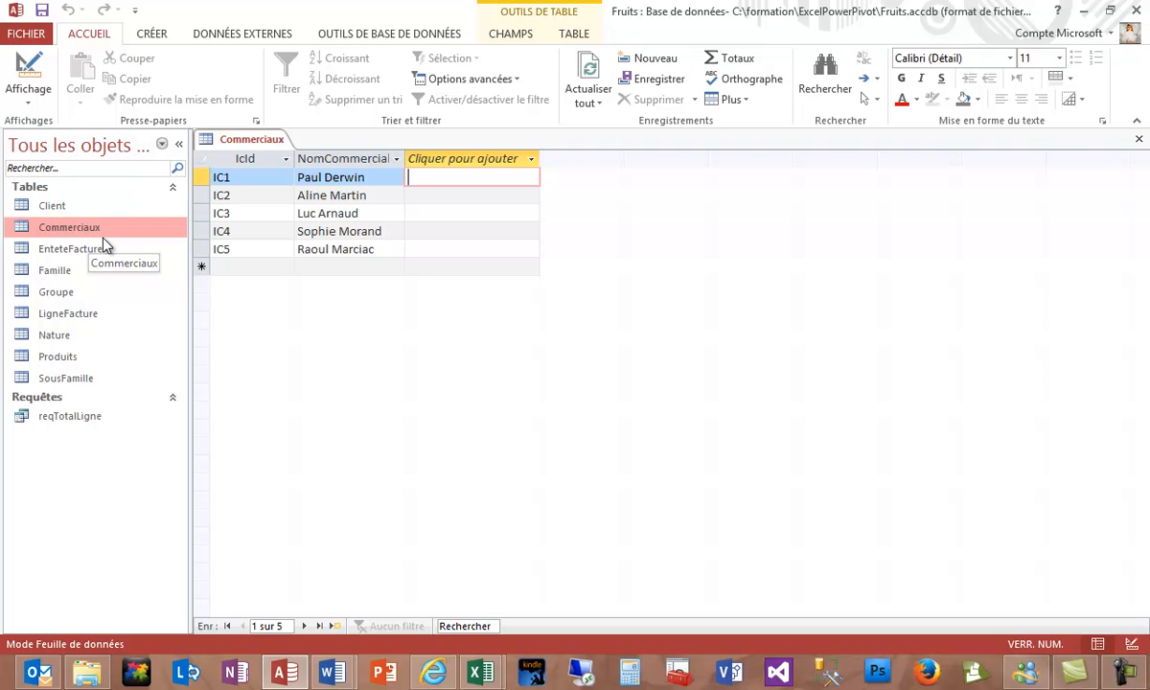
{"action": "left_click", "coordinate": [223, 267]}
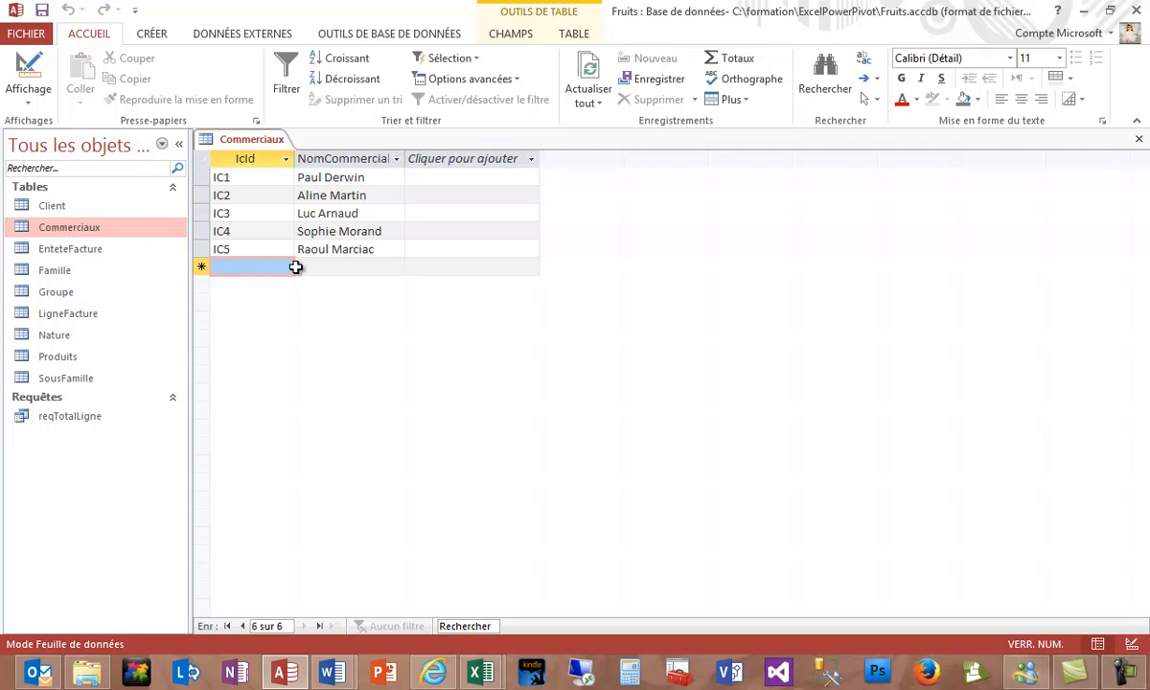
{"action": "type", "text": "IC6"}
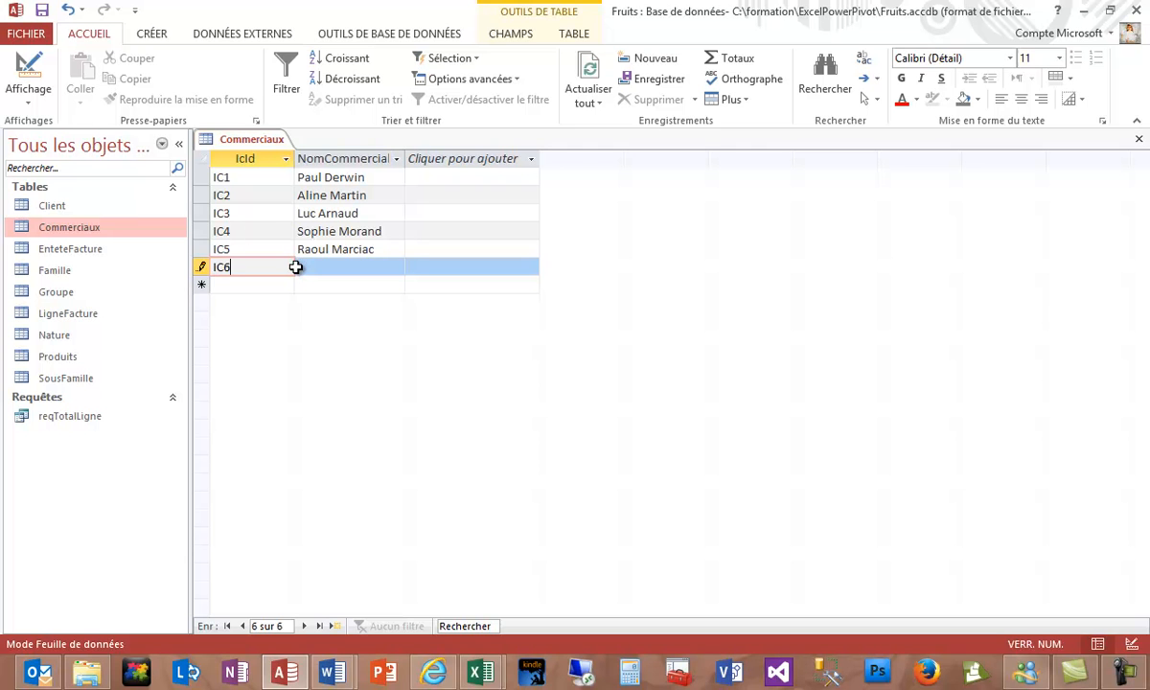
{"action": "key", "text": "Tab"}
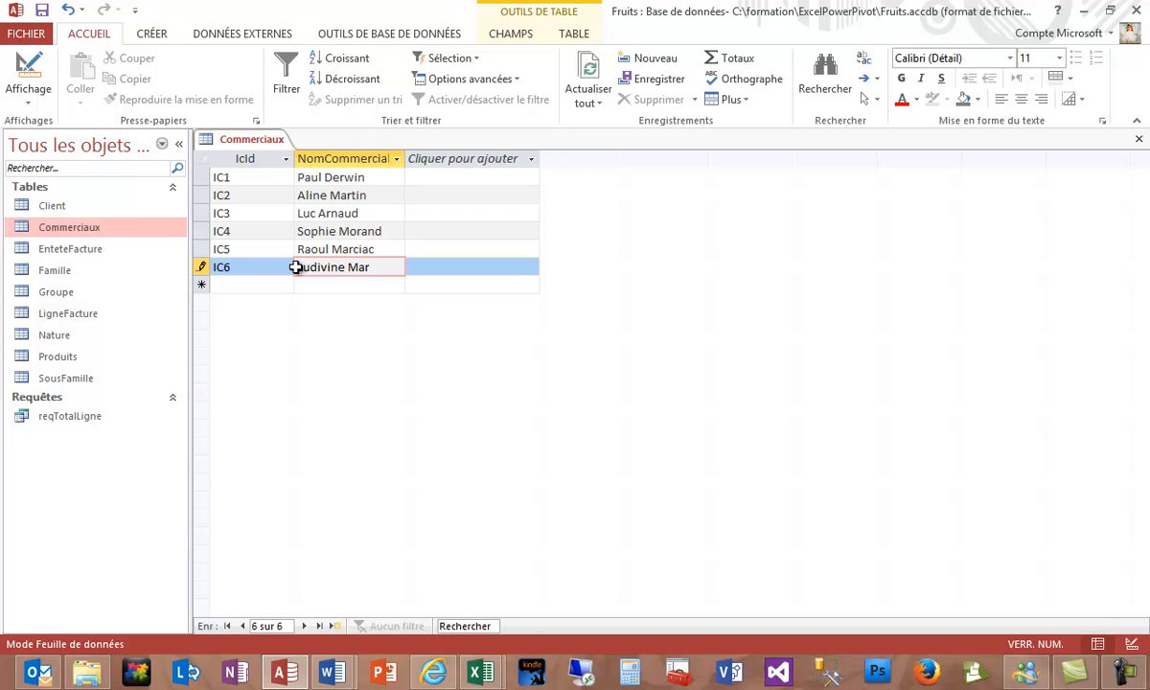
{"action": "type", "text": "in"}
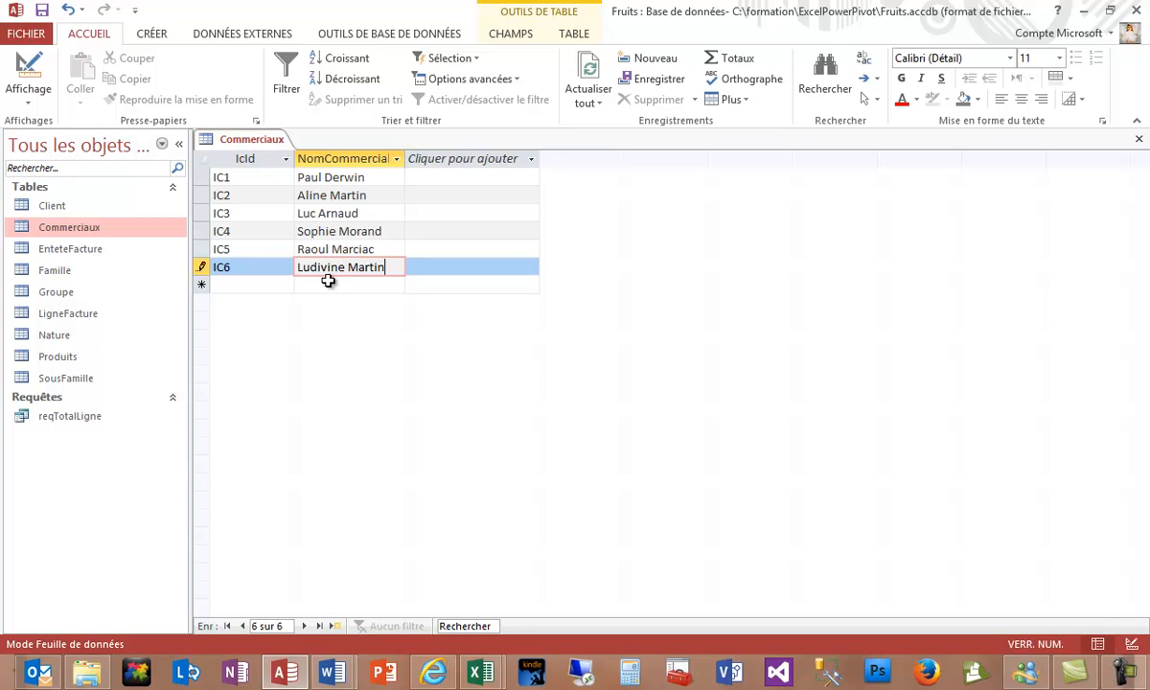
{"action": "left_click", "coordinate": [273, 284]}
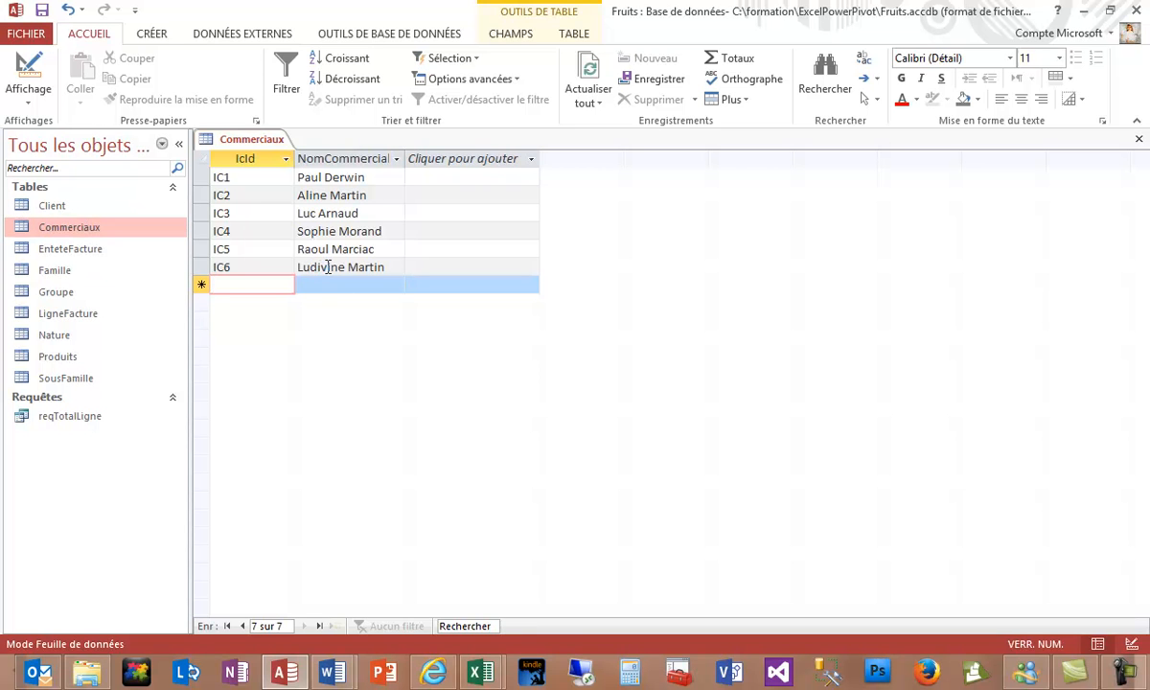
Open the Client table and set the ICId to IC6 for La récolte d'Amélie and Epicerie Alsacienne in Mulhouse.
{"action": "double_click", "coordinate": [53, 206]}
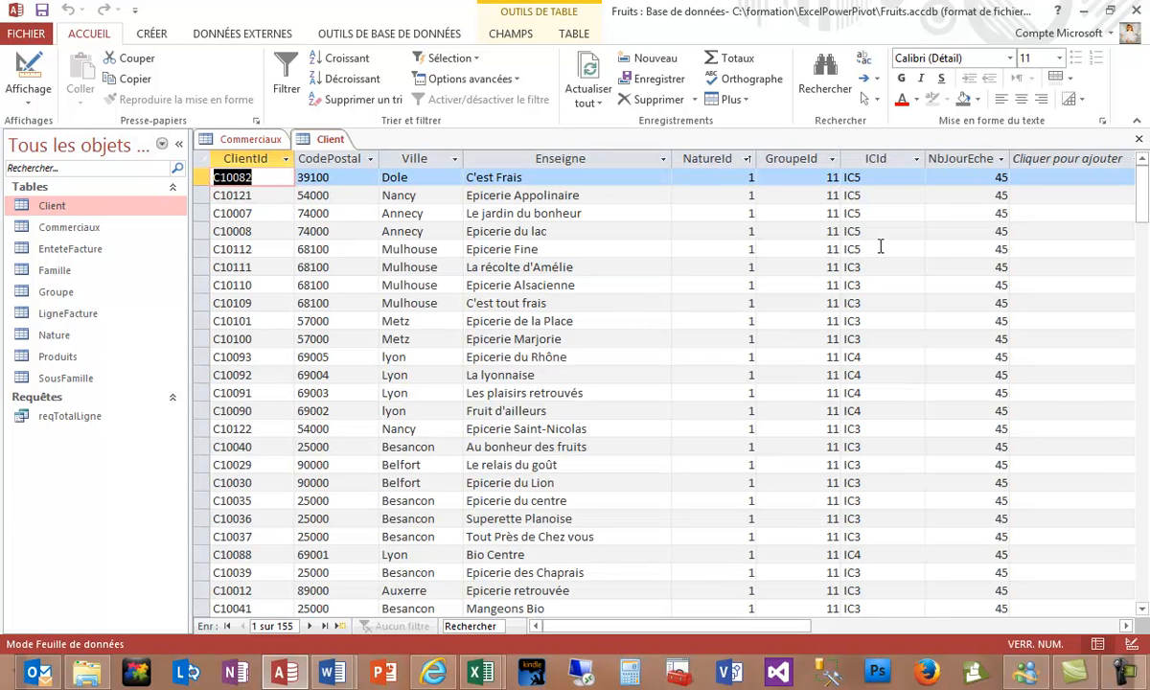
{"action": "left_click_drag", "start_coordinate": [865, 267], "coordinate": [853, 269]}
{"action": "key", "text": "Right"}
{"action": "key", "text": "BackSpace"}
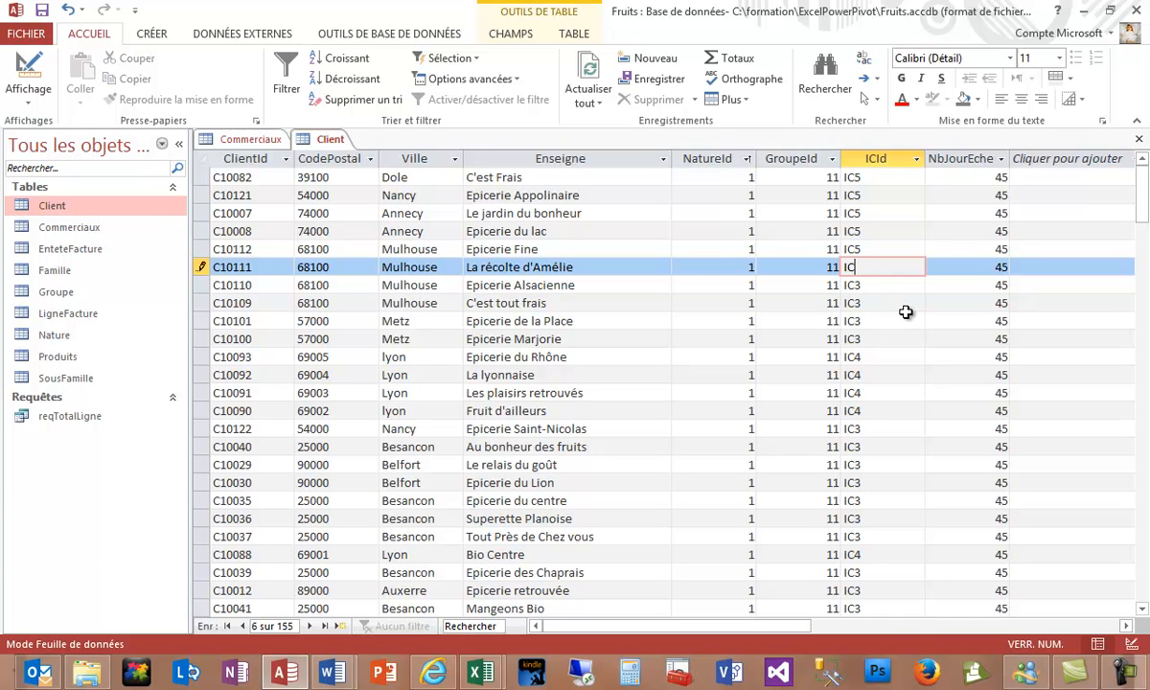
{"action": "left_click", "coordinate": [864, 284]}
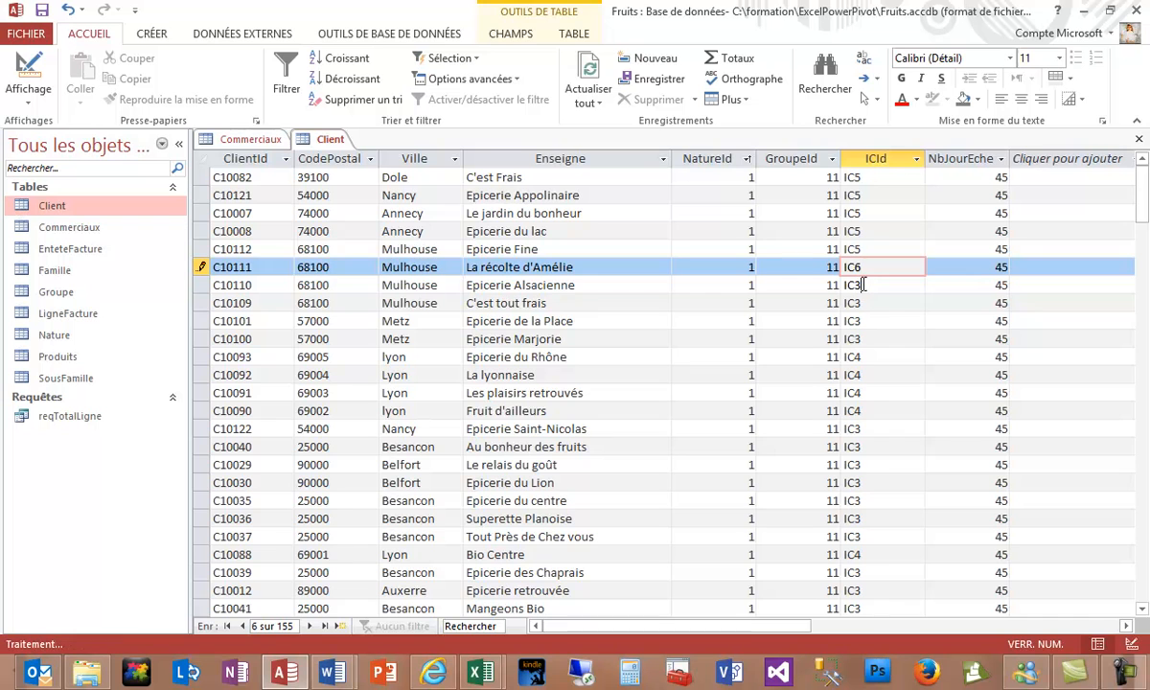
{"action": "key", "text": "BackSpace"}
{"action": "type", "text": "6"}
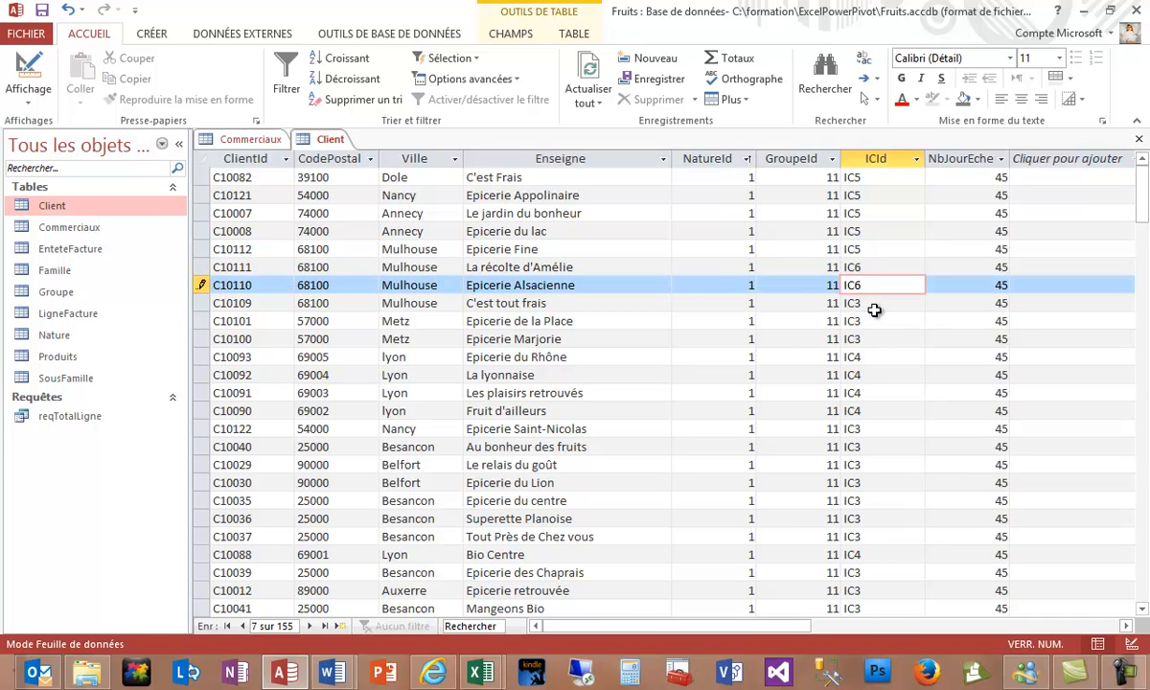
Set the ICId to IC6 for the clients C'est tout frais in Mulhouse and Epicerie de la Place in Metz.
{"action": "left_click", "coordinate": [856, 303]}
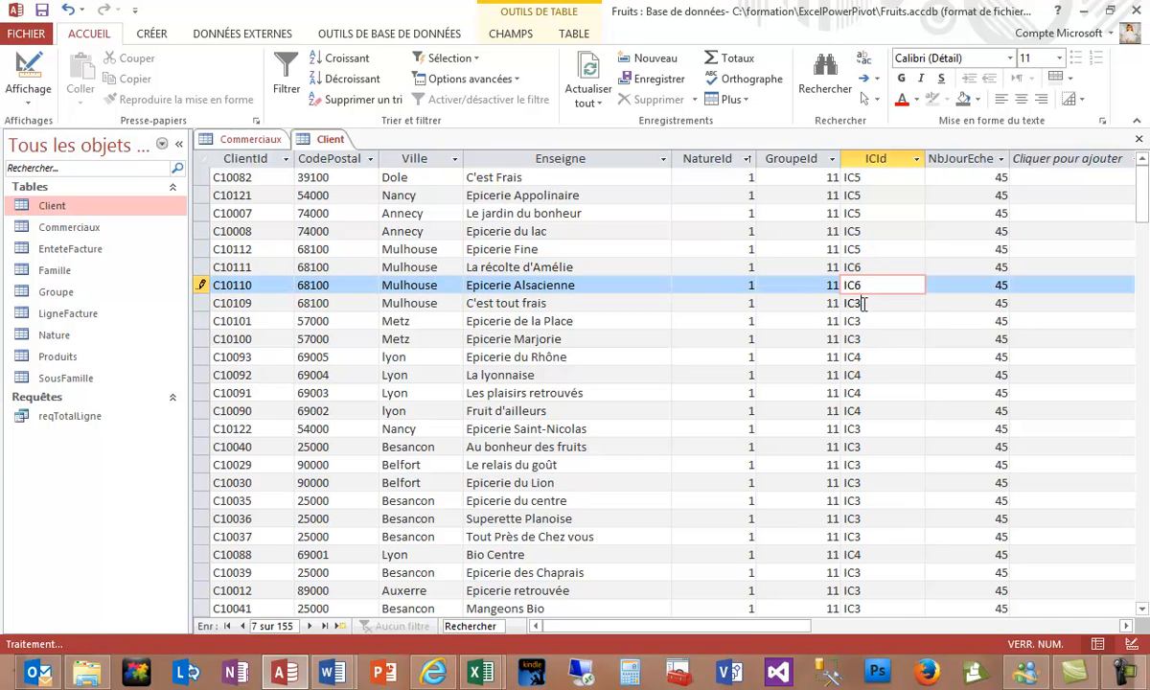
{"action": "key", "text": "BackSpace"}
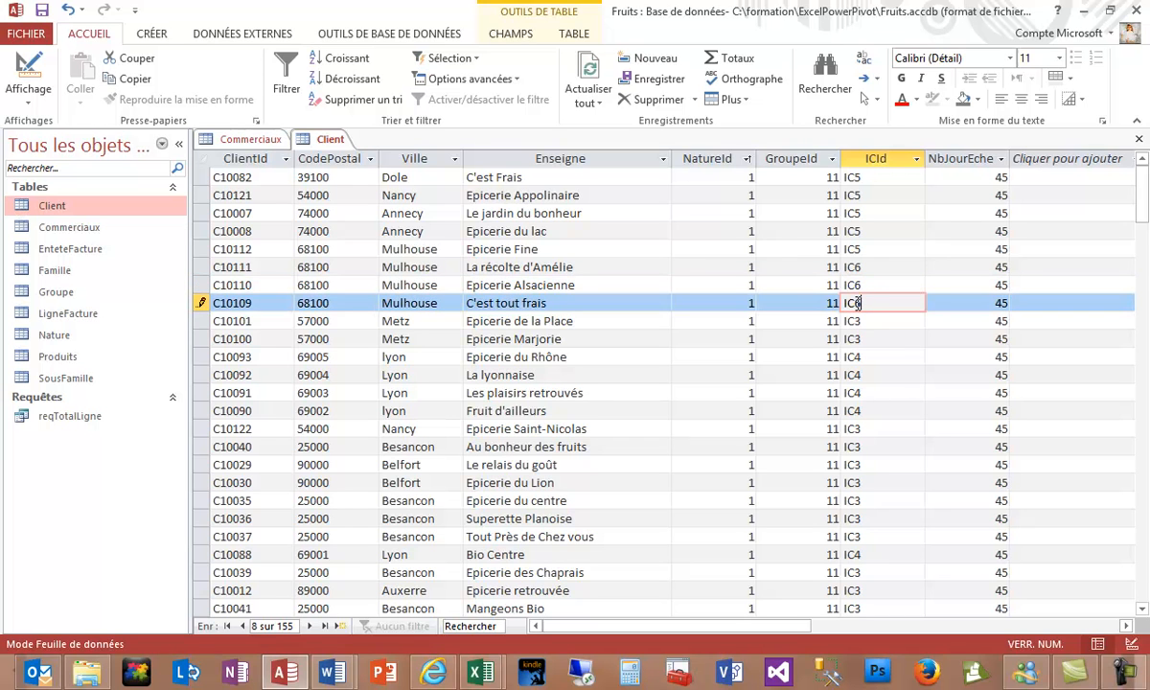
{"action": "type", "text": "6"}
{"action": "left_click", "coordinate": [869, 320]}
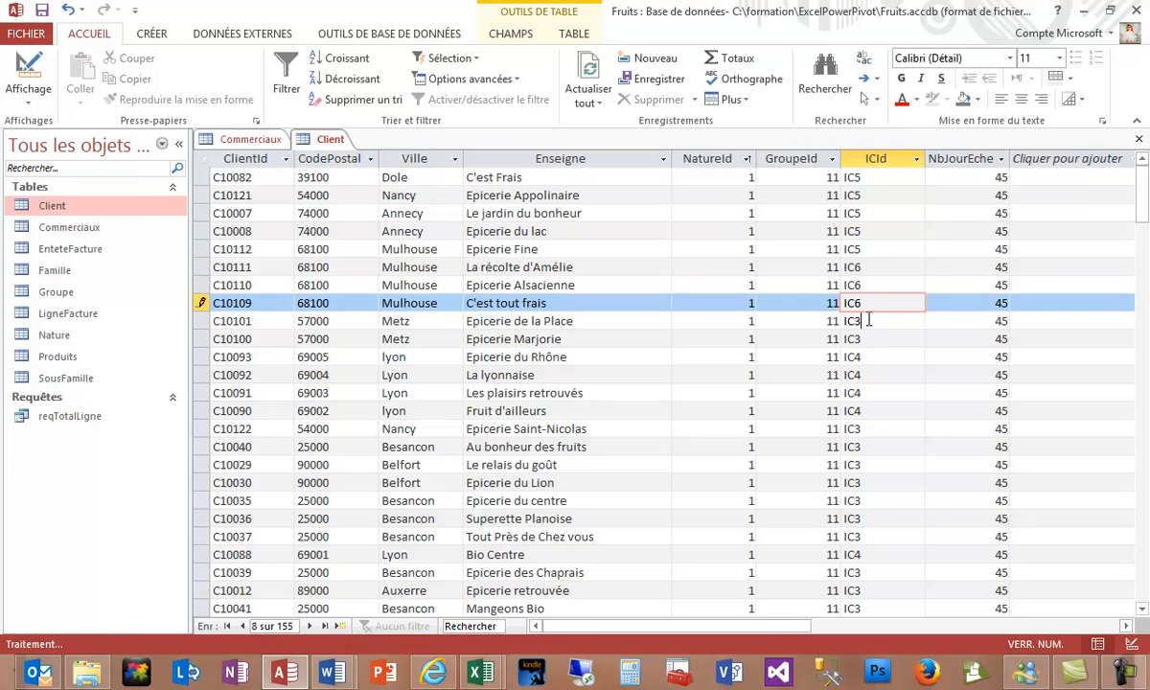
{"action": "key", "text": "BackSpace"}
{"action": "type", "text": "6"}
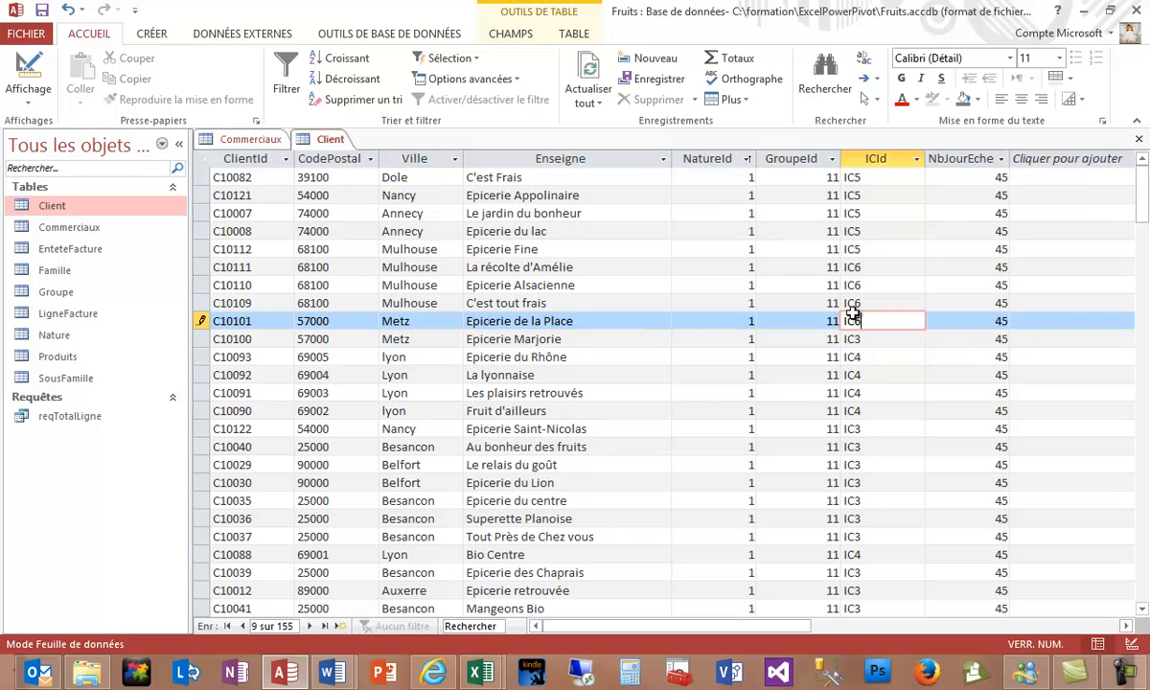
{"action": "left_click", "coordinate": [858, 411]}
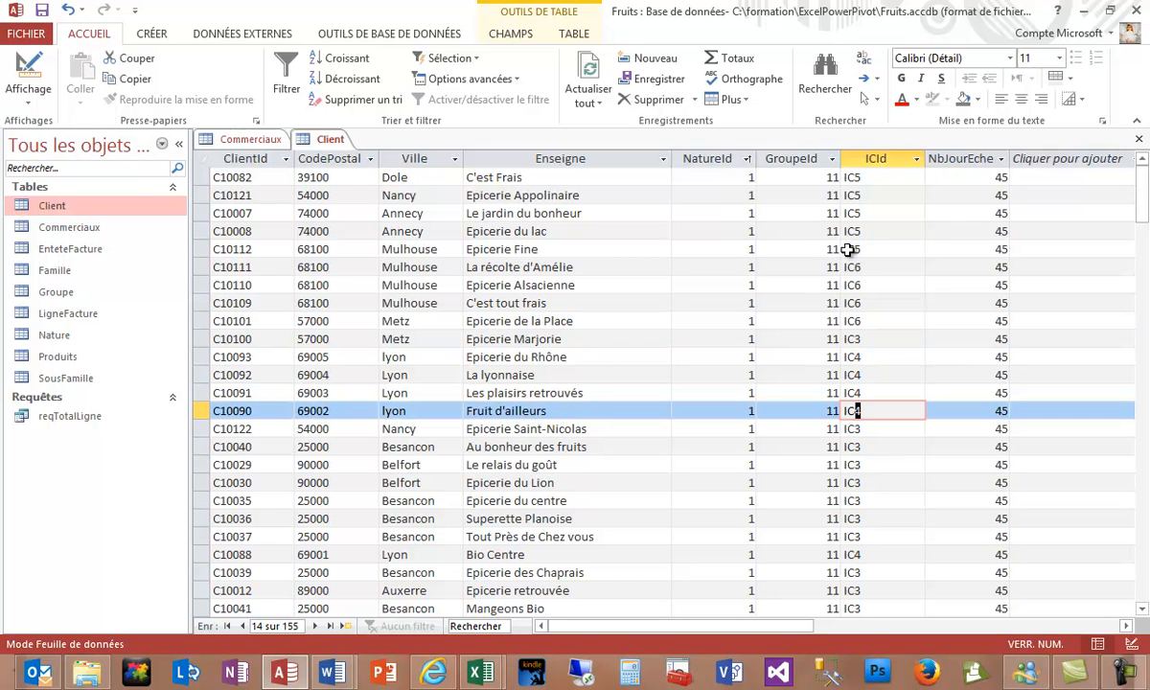
Open the Produits table and set the SousFamille to AG for Ananas, Banane and Banane Bio.
{"action": "double_click", "coordinate": [59, 359]}
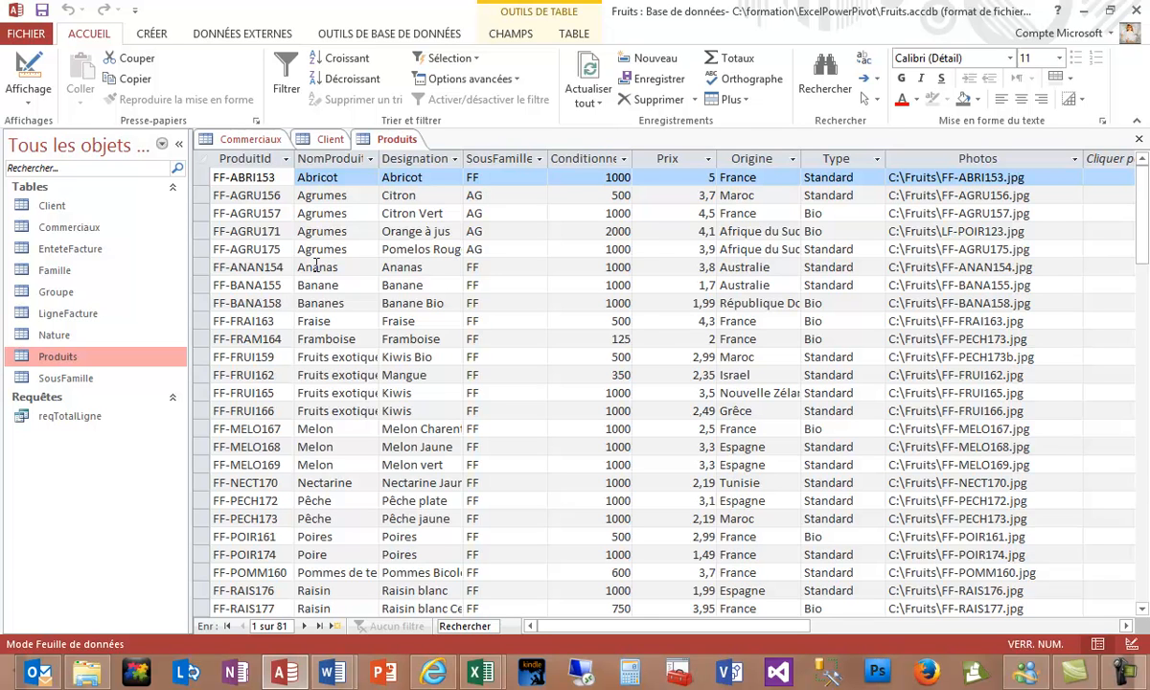
{"action": "left_click", "coordinate": [466, 268]}
{"action": "type", "text": "AG"}
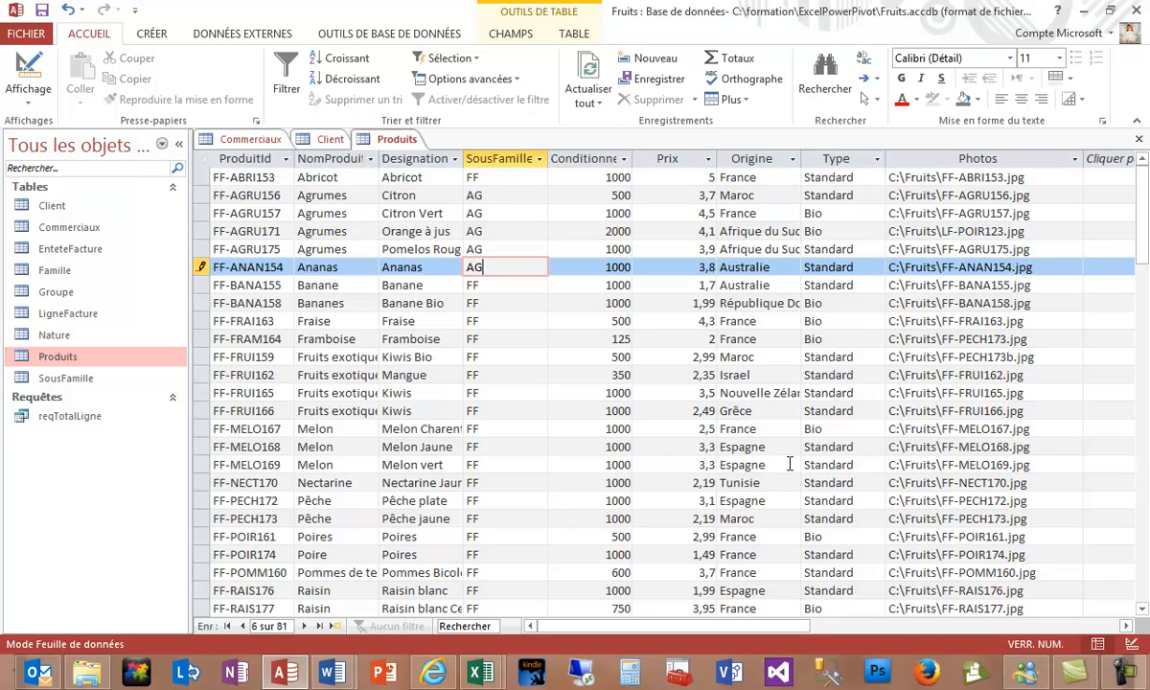
{"action": "left_click", "coordinate": [478, 287]}
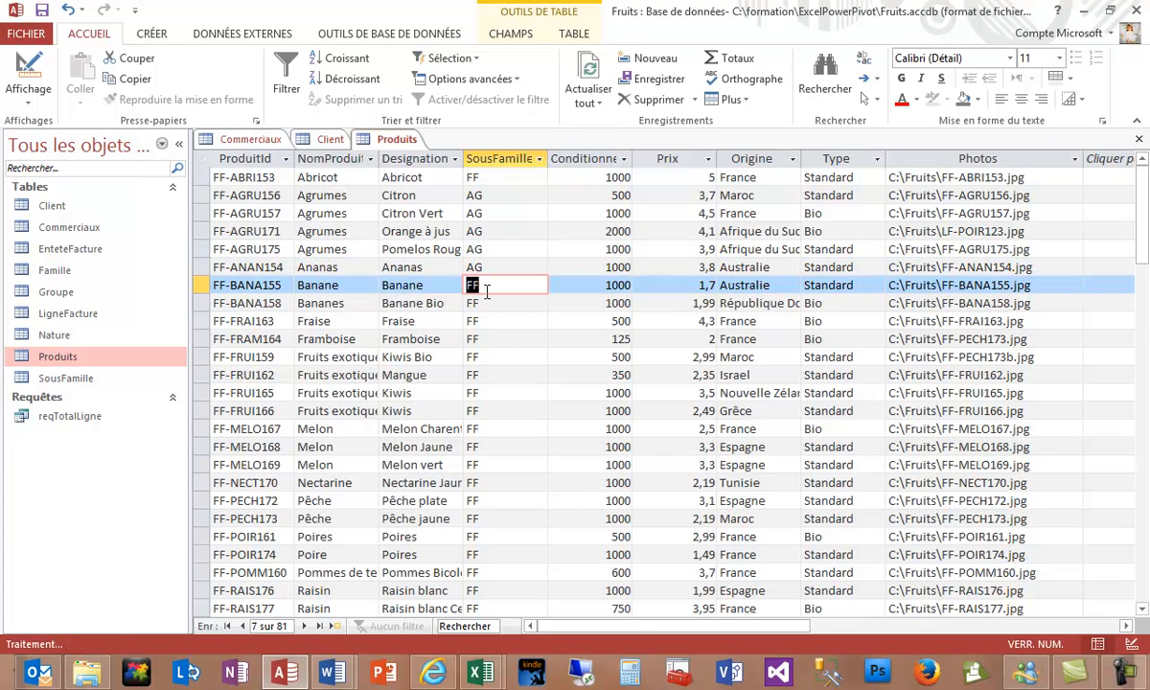
{"action": "type", "text": "AG"}
{"action": "left_click", "coordinate": [480, 303]}
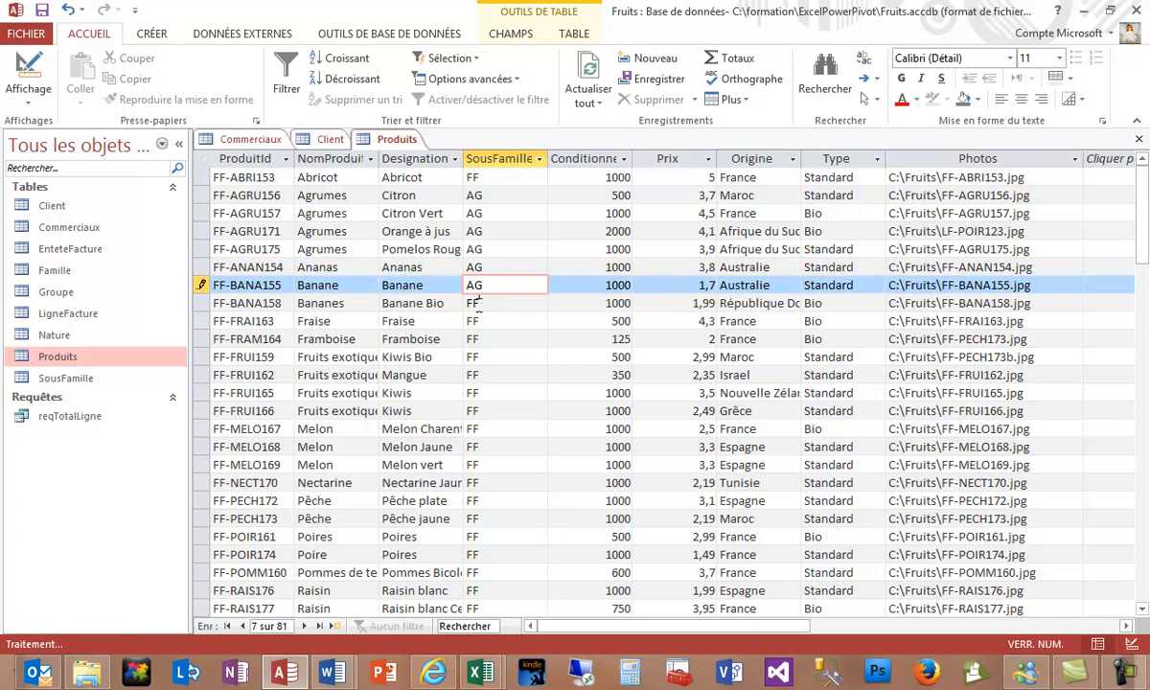
{"action": "type", "text": "AG"}
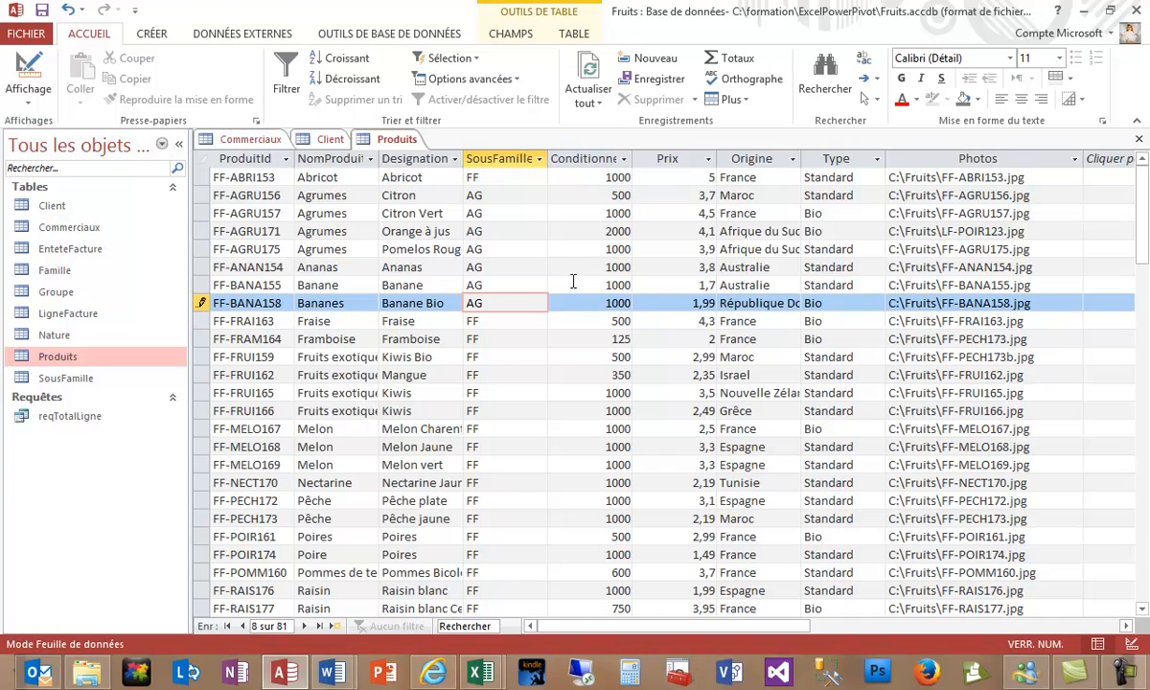
{"action": "left_click", "coordinate": [514, 341]}
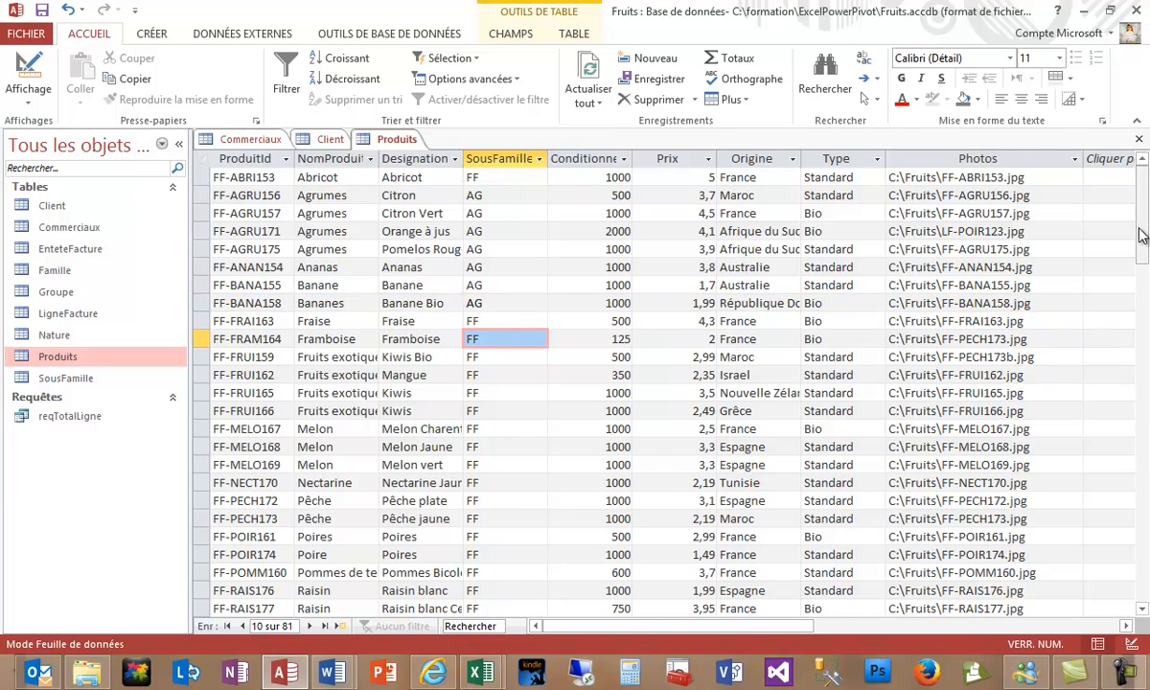
{"action": "scroll", "coordinate": [1062, 262], "scroll_direction": "down", "scroll_amount": 2}
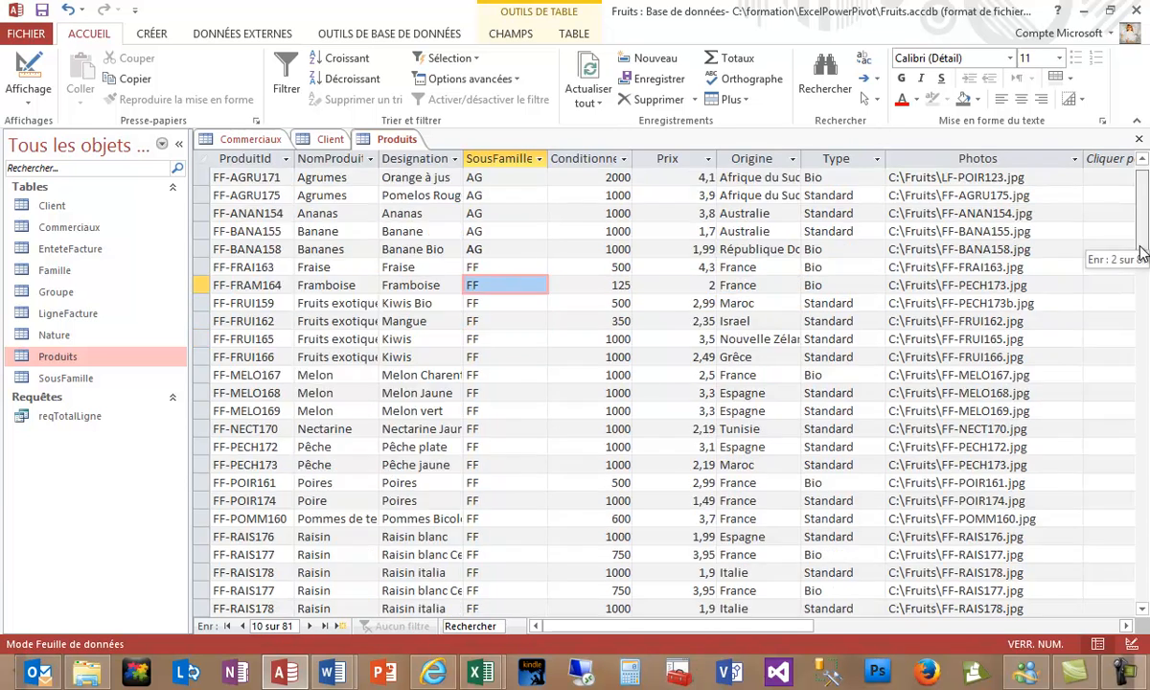
Open the LigneFacture table and look through its invoice lines, returning to the first record.
{"action": "double_click", "coordinate": [53, 313]}
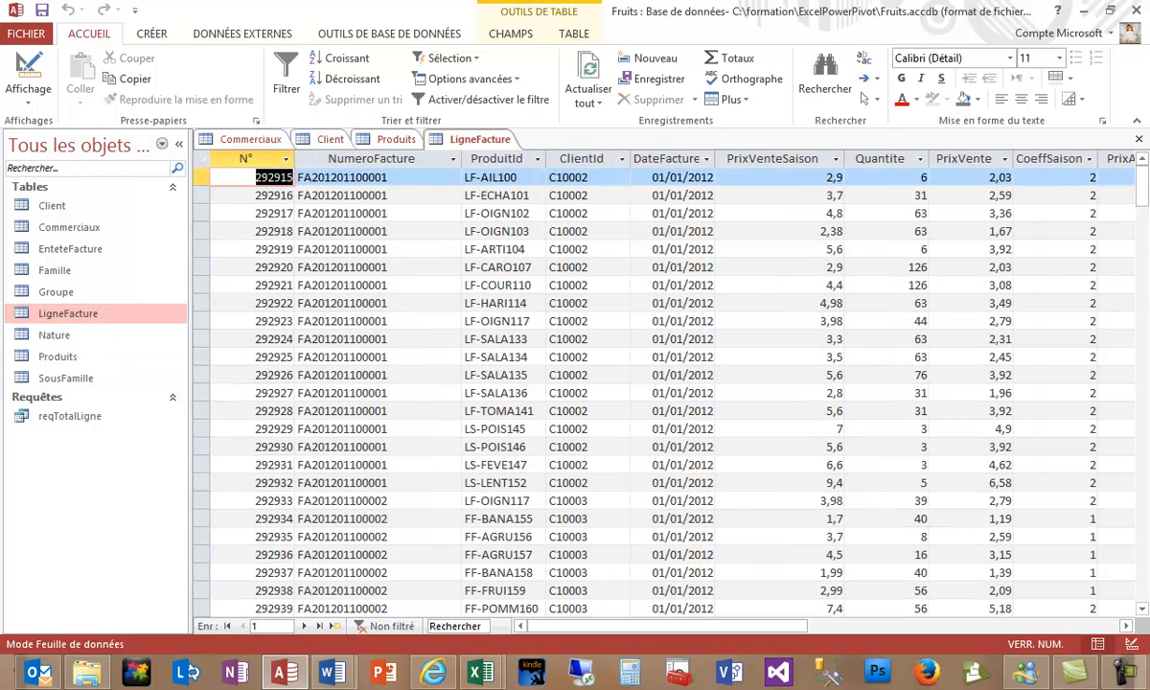
{"action": "left_click_drag", "start_coordinate": [1141, 192], "coordinate": [1132, 638]}
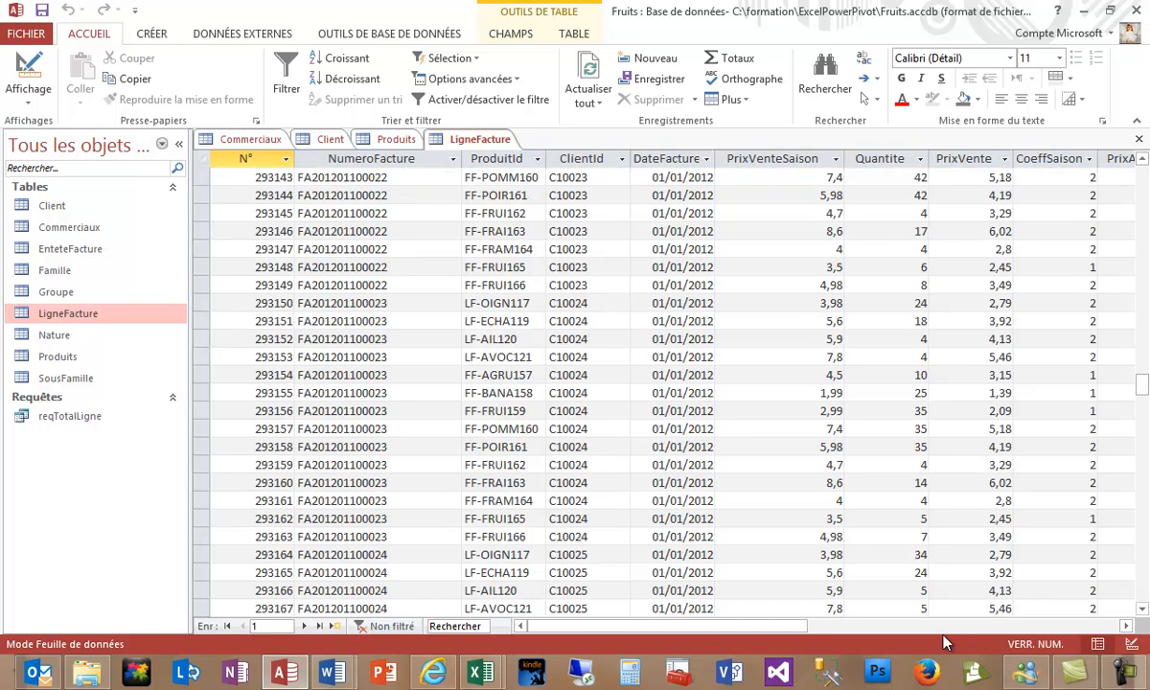
{"action": "left_click", "coordinate": [1141, 609]}
{"action": "left_click", "coordinate": [1141, 609]}
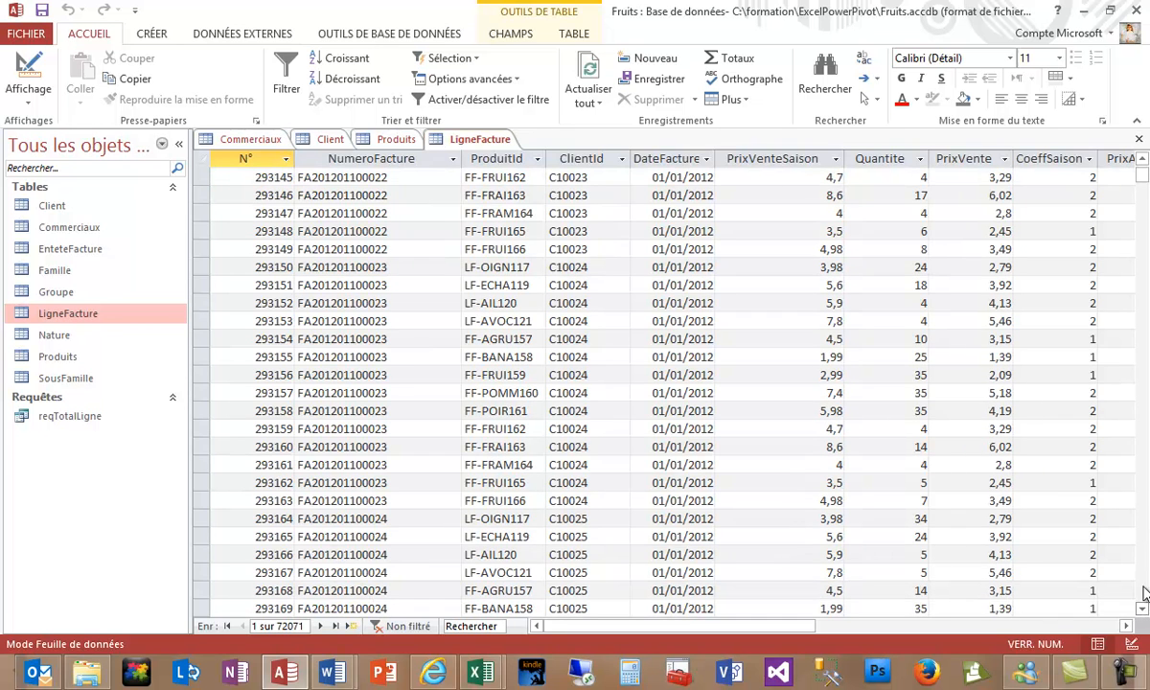
{"action": "left_click_drag", "start_coordinate": [1146, 182], "coordinate": [1145, 165]}
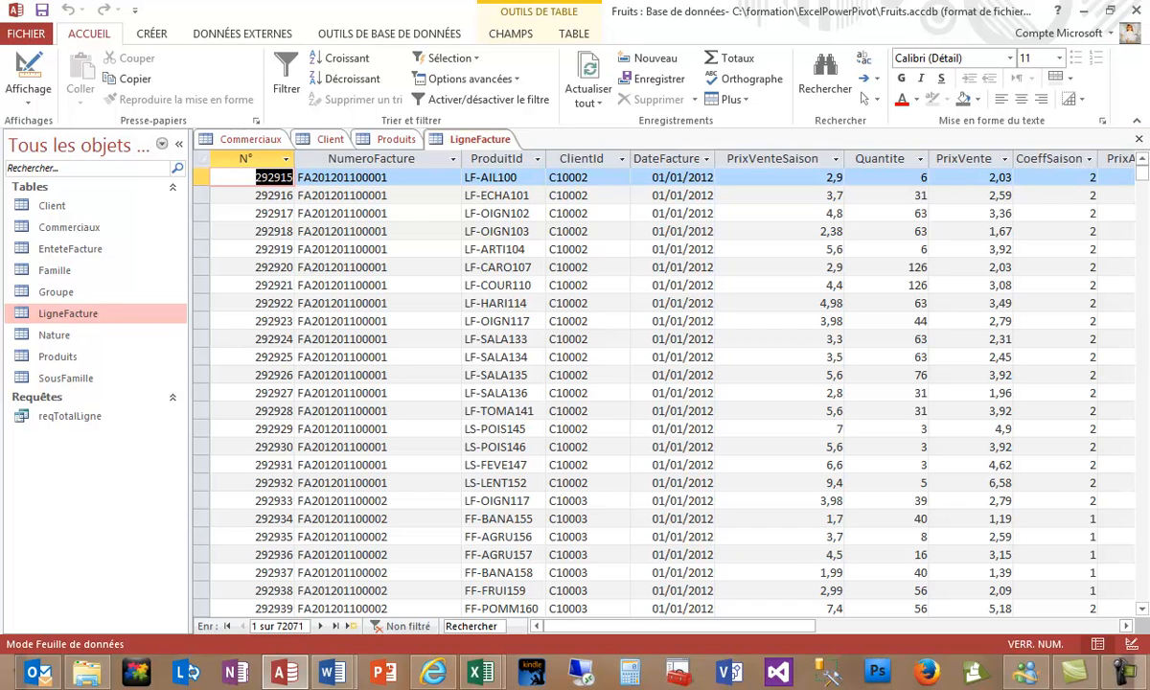
{"action": "left_click", "coordinate": [1141, 609]}
{"action": "left_click", "coordinate": [1141, 610]}
{"action": "left_click", "coordinate": [1141, 610]}
{"action": "left_click", "coordinate": [1142, 609]}
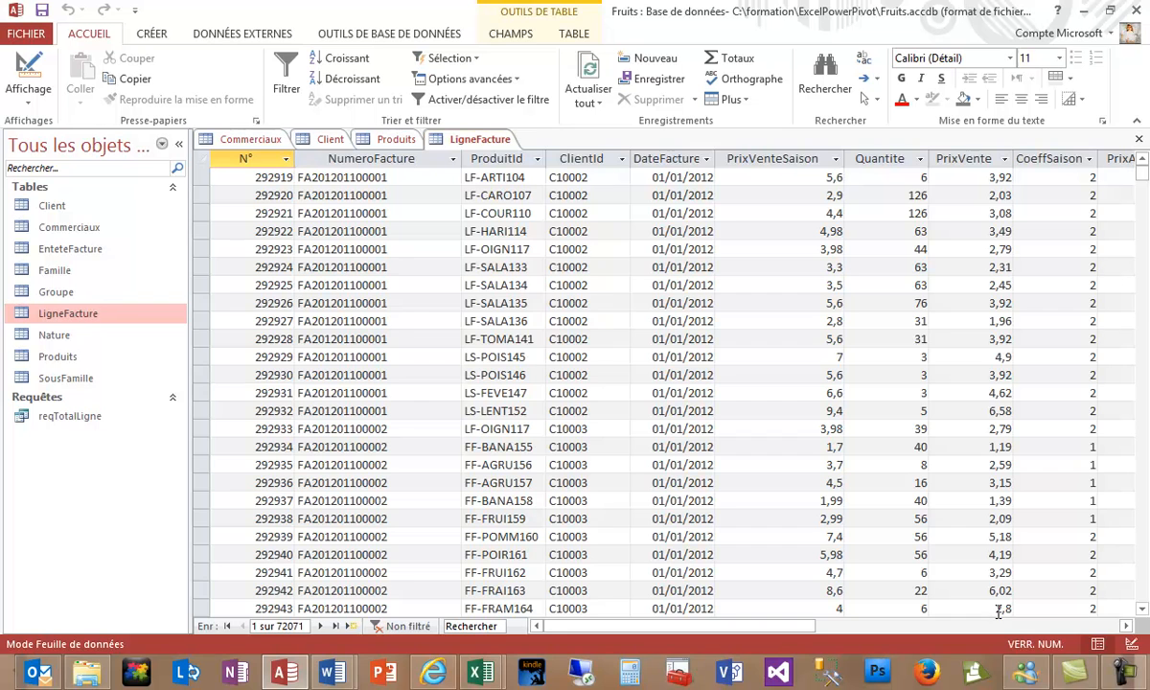
{"action": "left_click_drag", "start_coordinate": [1141, 177], "coordinate": [1141, 169]}
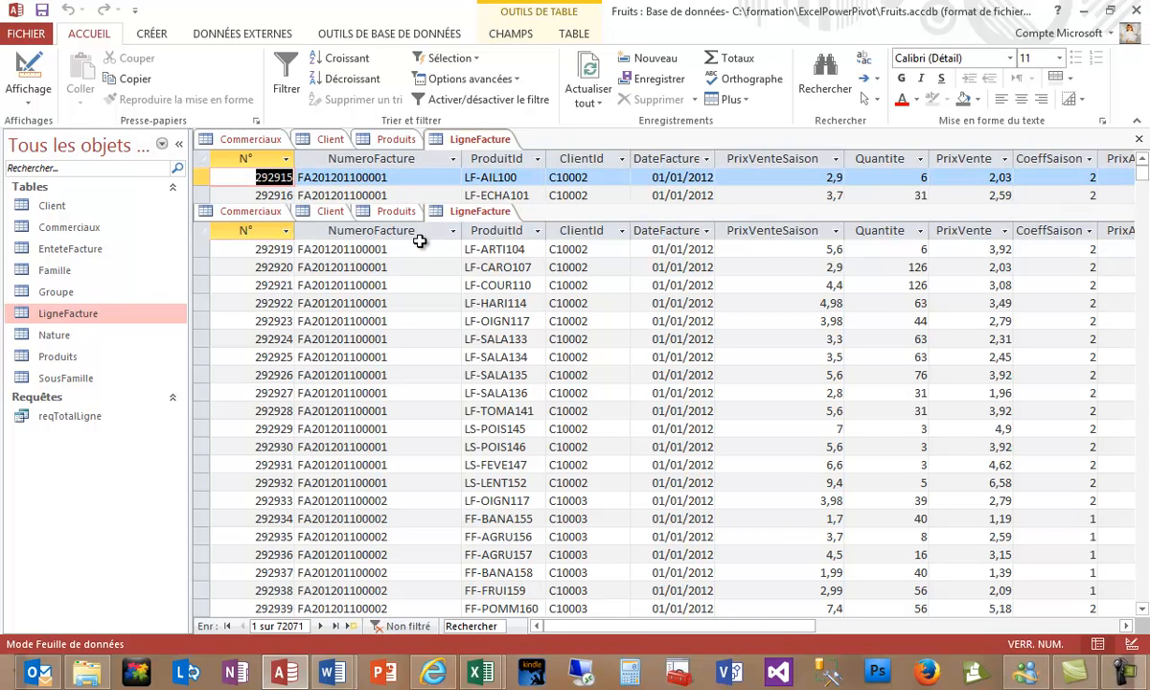
Set the PrixVente of the LF-ARTI104 invoice line (N° 292919) to 5 and save the record.
{"action": "left_click", "coordinate": [988, 249]}
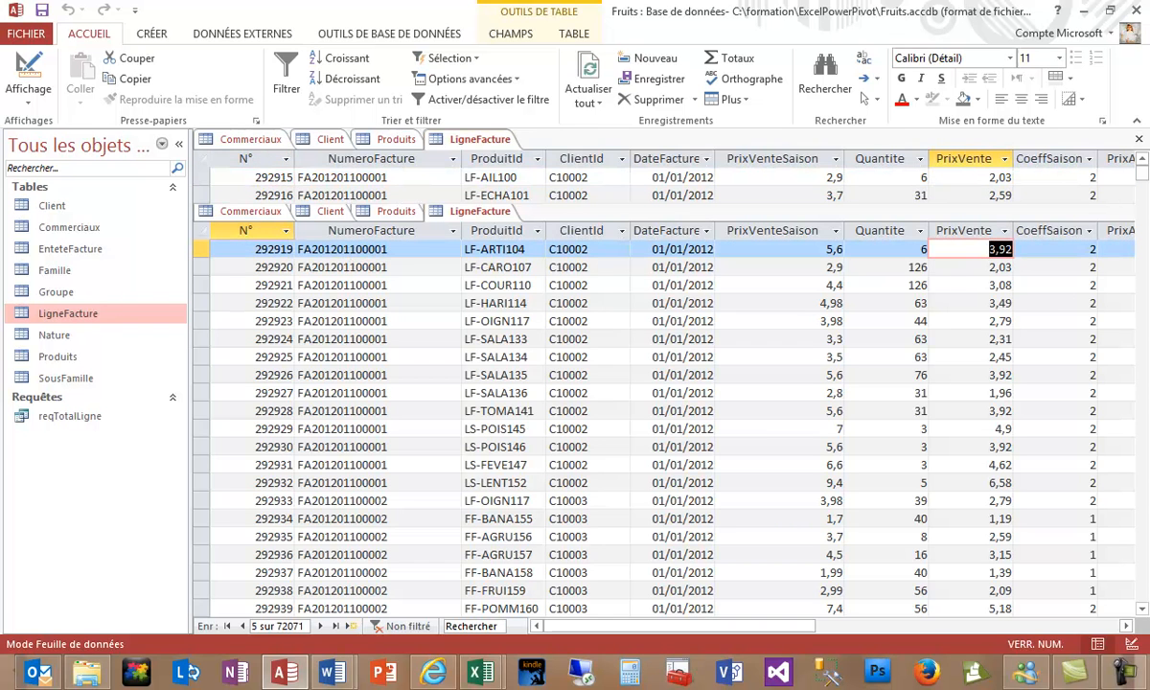
{"action": "type", "text": "5"}
{"action": "key", "text": "Tab"}
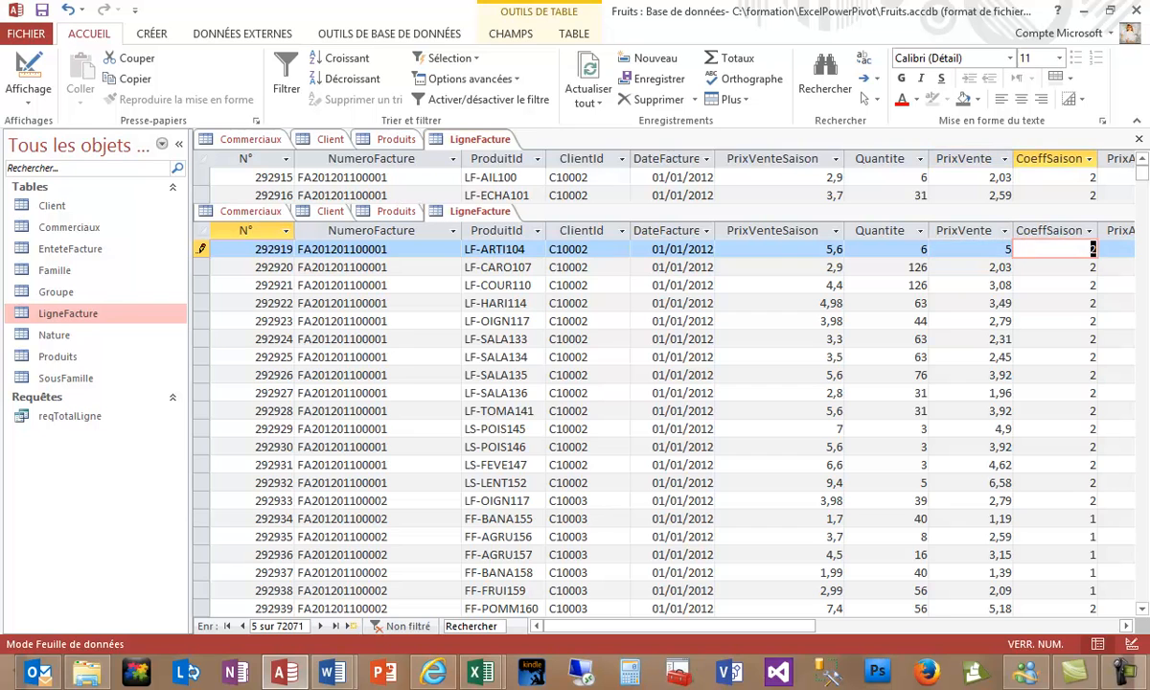
{"action": "left_click", "coordinate": [963, 428]}
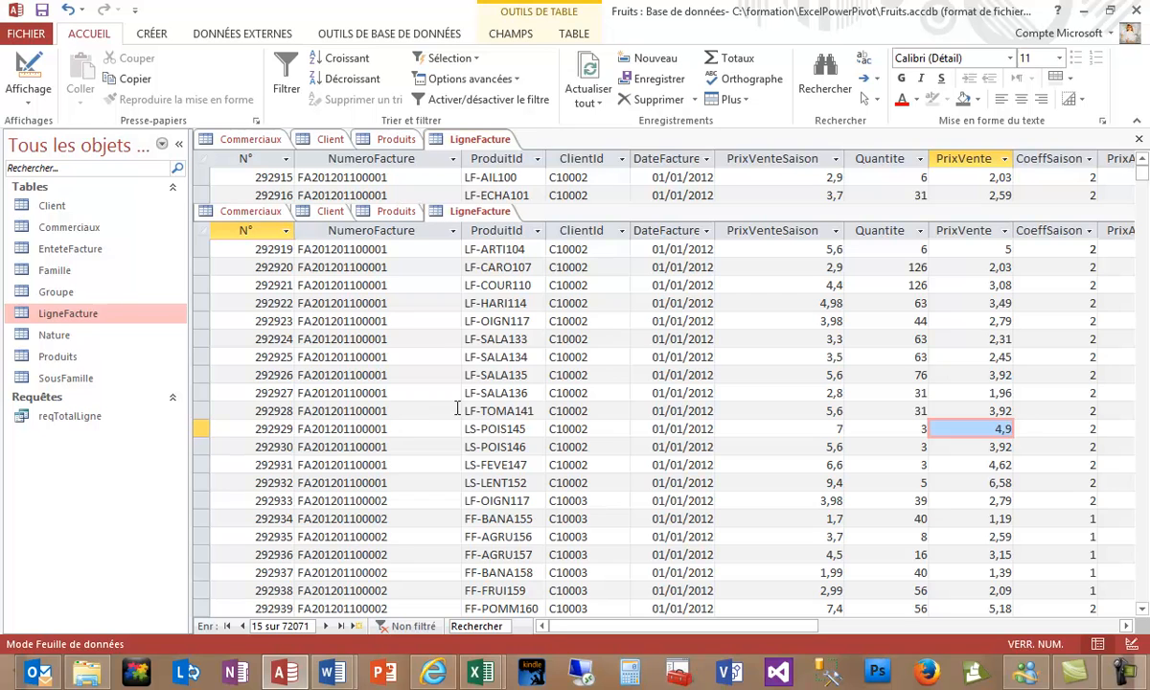
{"action": "left_click", "coordinate": [441, 356]}
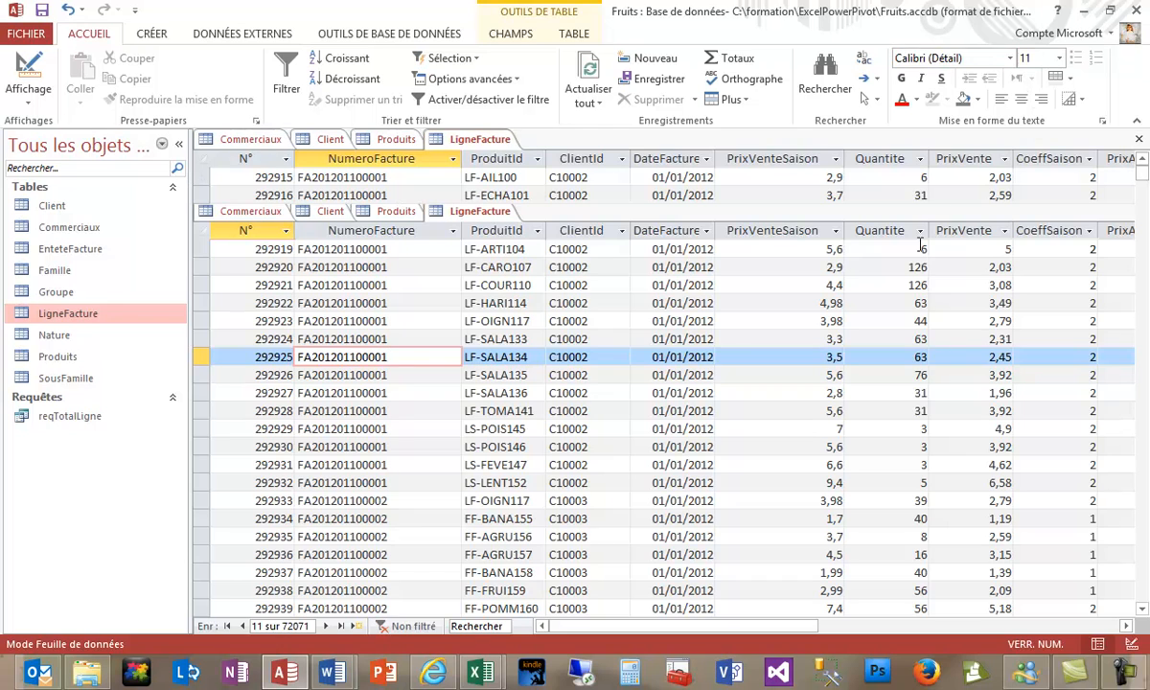
{"action": "left_click_drag", "start_coordinate": [901, 267], "coordinate": [905, 249]}
Switch to Excel, open the PowerPivot data model and refresh all of its tables from their sources.
{"action": "left_click", "coordinate": [1084, 11]}
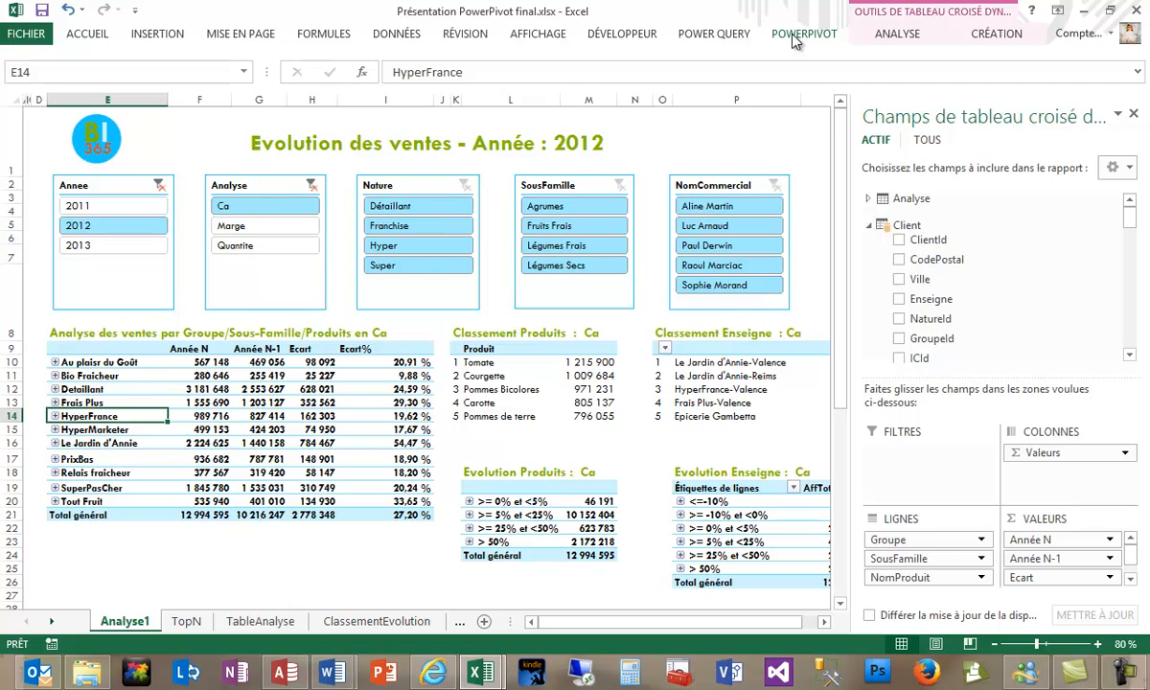
{"action": "left_click", "coordinate": [752, 35]}
{"action": "left_click", "coordinate": [47, 73]}
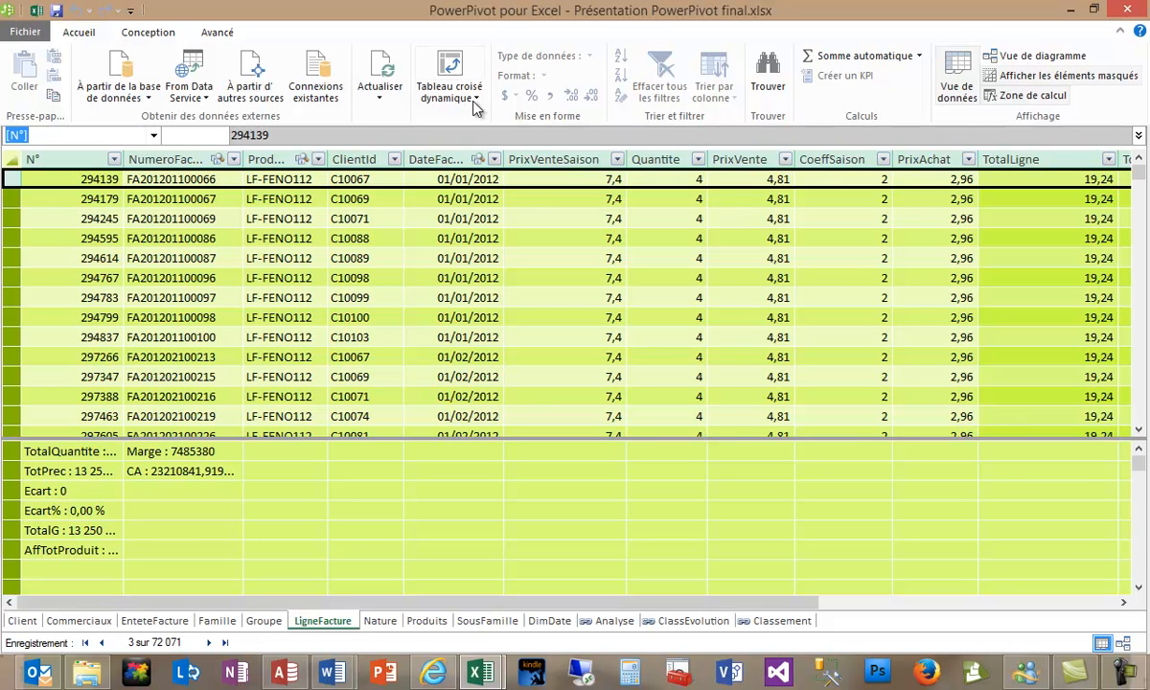
{"action": "left_click", "coordinate": [388, 100]}
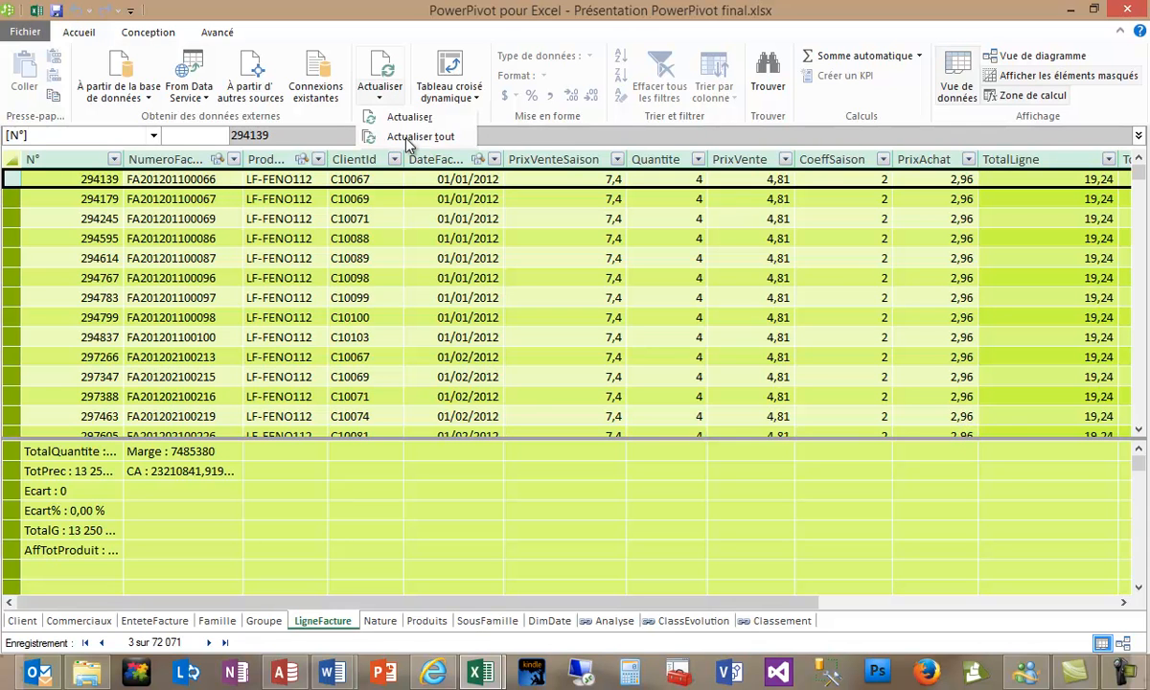
{"action": "left_click", "coordinate": [412, 137]}
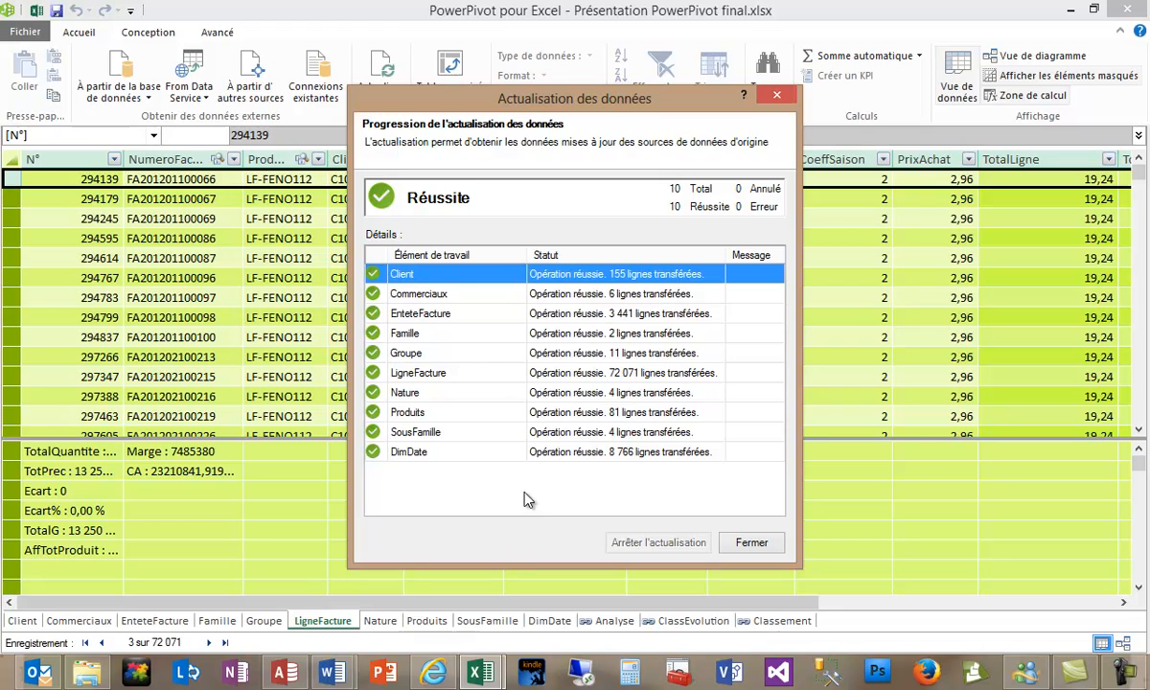
{"action": "left_click", "coordinate": [765, 547]}
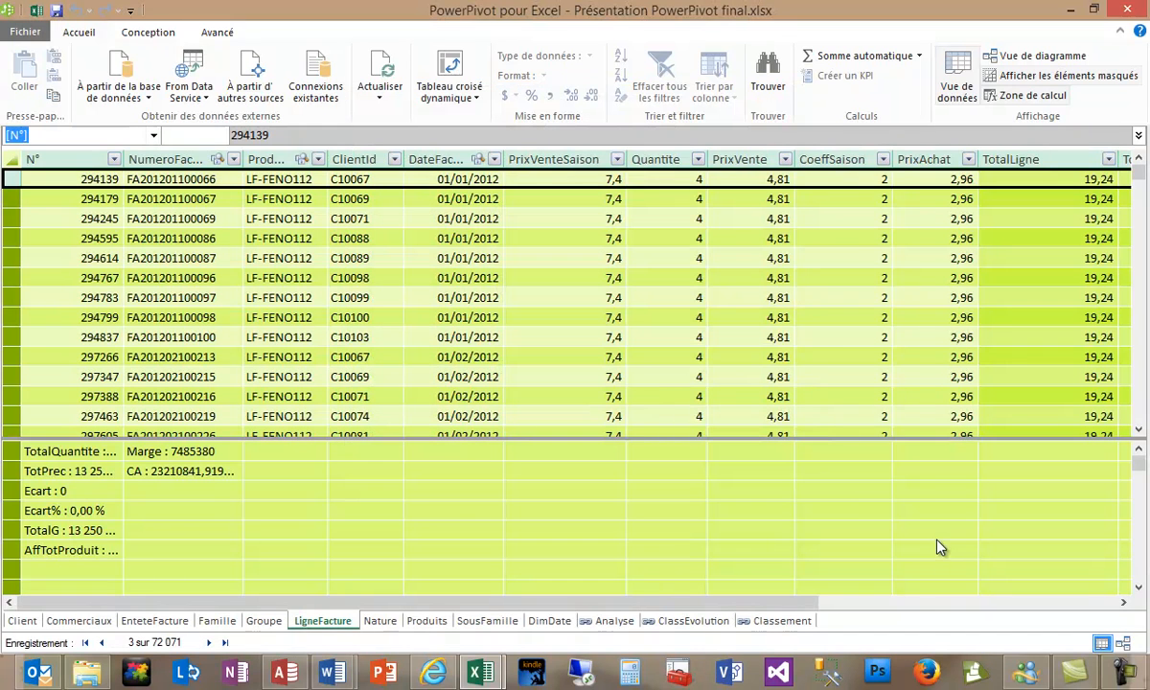
Return to the Excel dashboard and enlarge the NomCommercial slicer so that all six sales representatives fit without scrolling.
{"action": "left_click", "coordinate": [38, 14]}
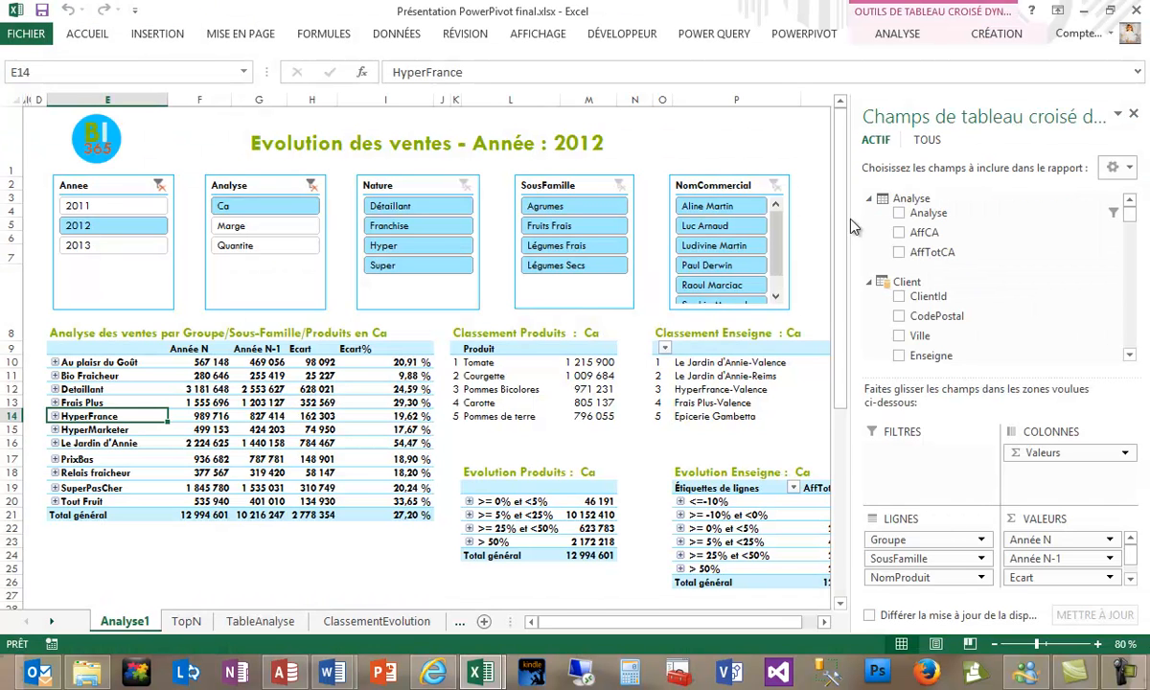
{"action": "left_click_drag", "start_coordinate": [727, 172], "coordinate": [727, 155]}
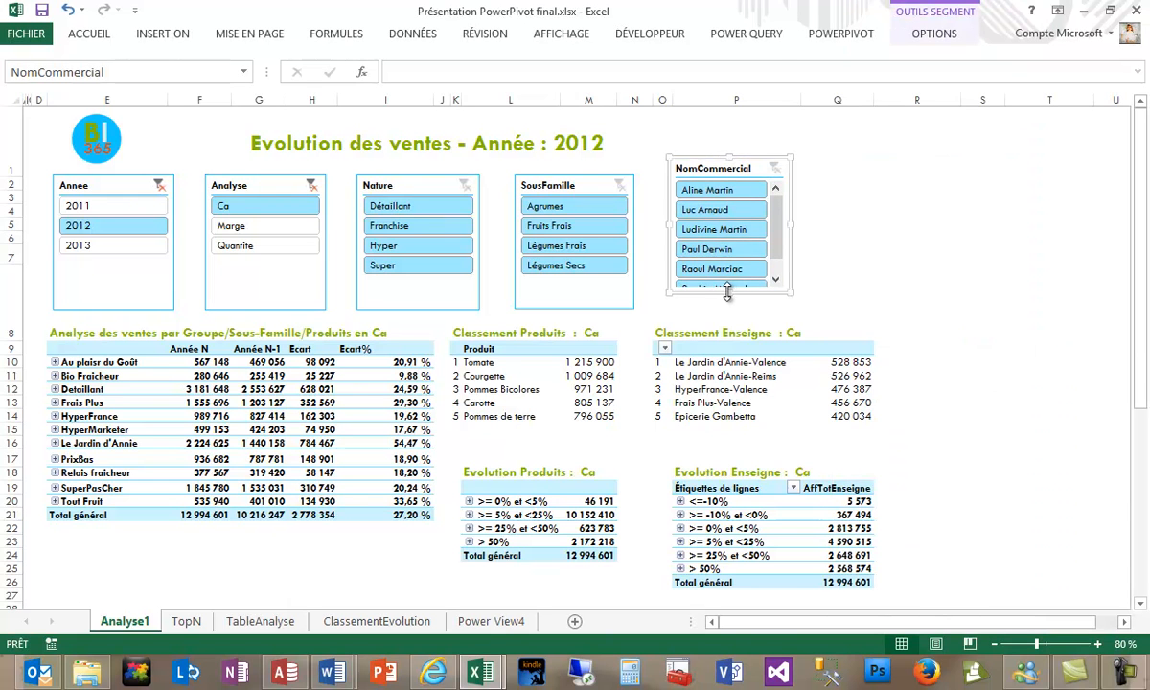
{"action": "left_click_drag", "start_coordinate": [728, 290], "coordinate": [731, 313]}
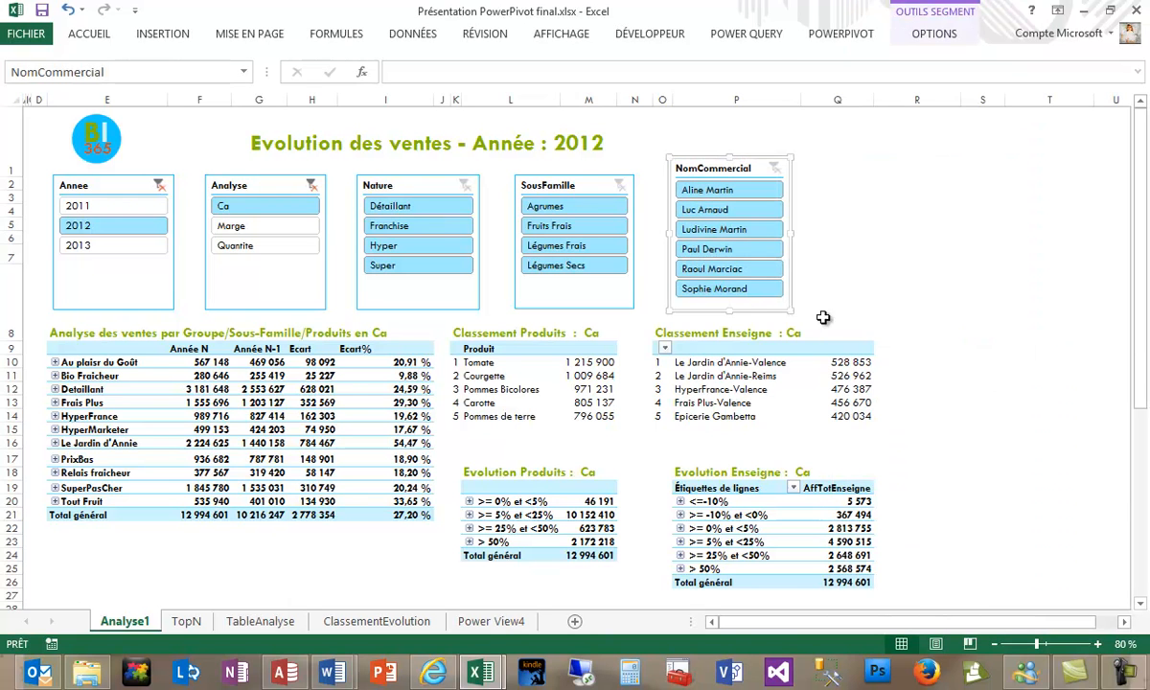
Filter the dashboard by the newly added sales representative, inspect the Detaillant group's product details, and clear the filter.
{"action": "left_click", "coordinate": [725, 231]}
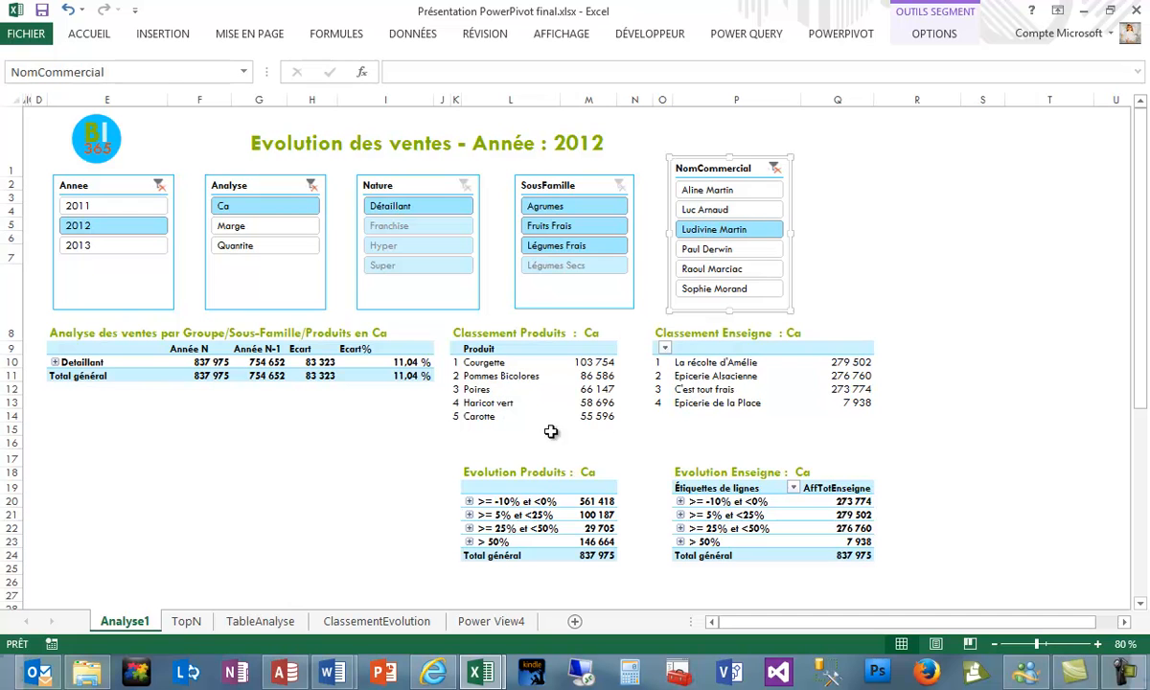
{"action": "left_click", "coordinate": [55, 362]}
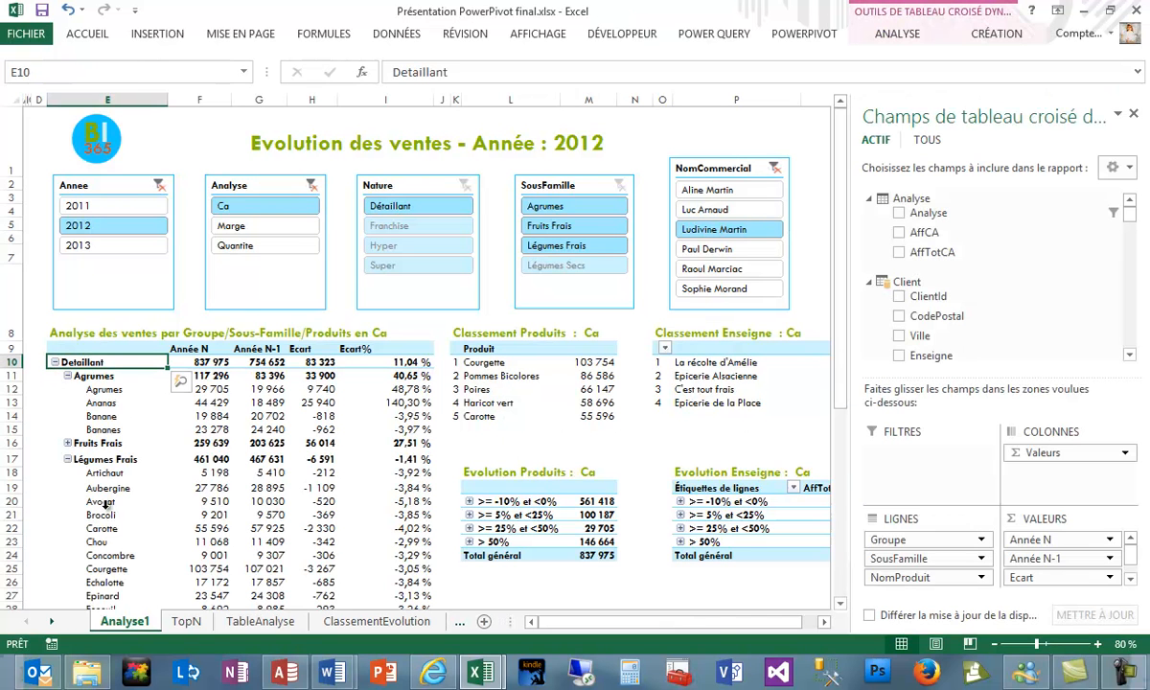
{"action": "left_click", "coordinate": [55, 362]}
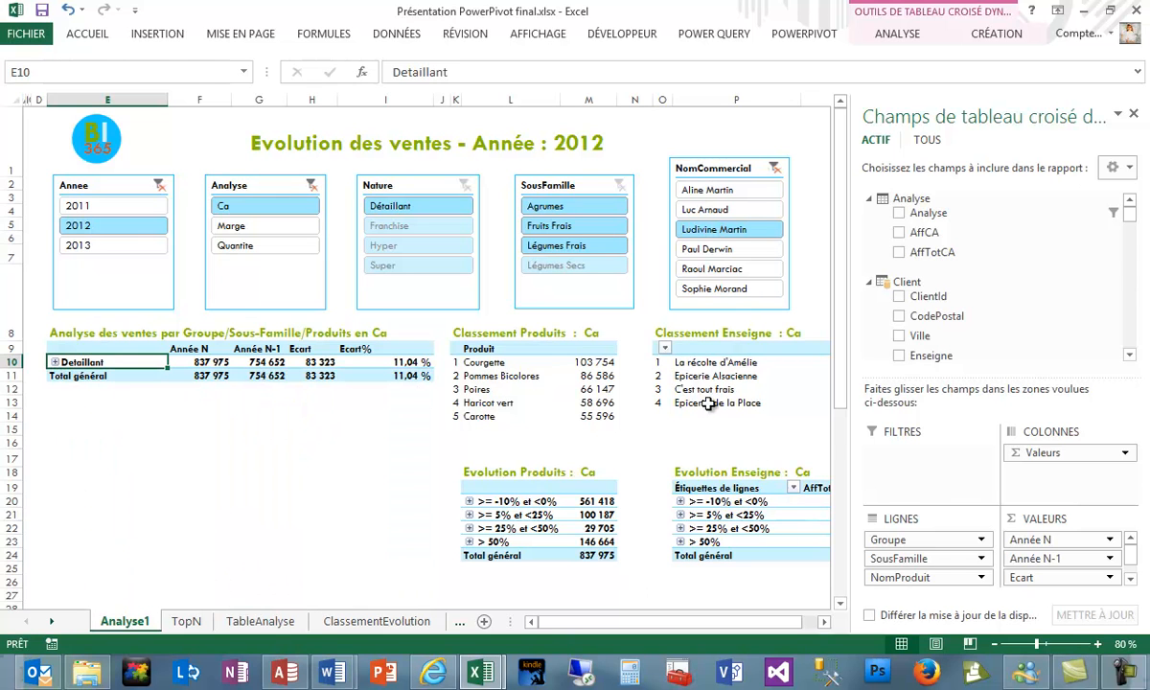
{"action": "left_click", "coordinate": [776, 168]}
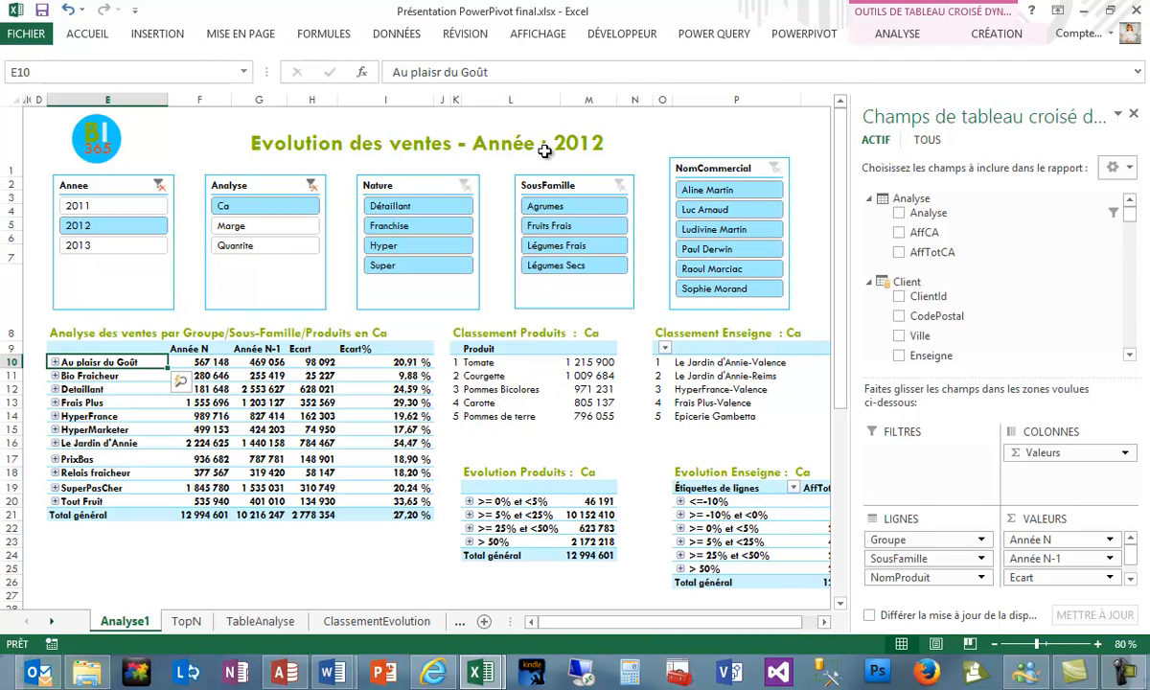
Filter the dashboard to the Agrumes subfamily and check the products under the Detaillant group, collapsing it again.
{"action": "left_click", "coordinate": [546, 206]}
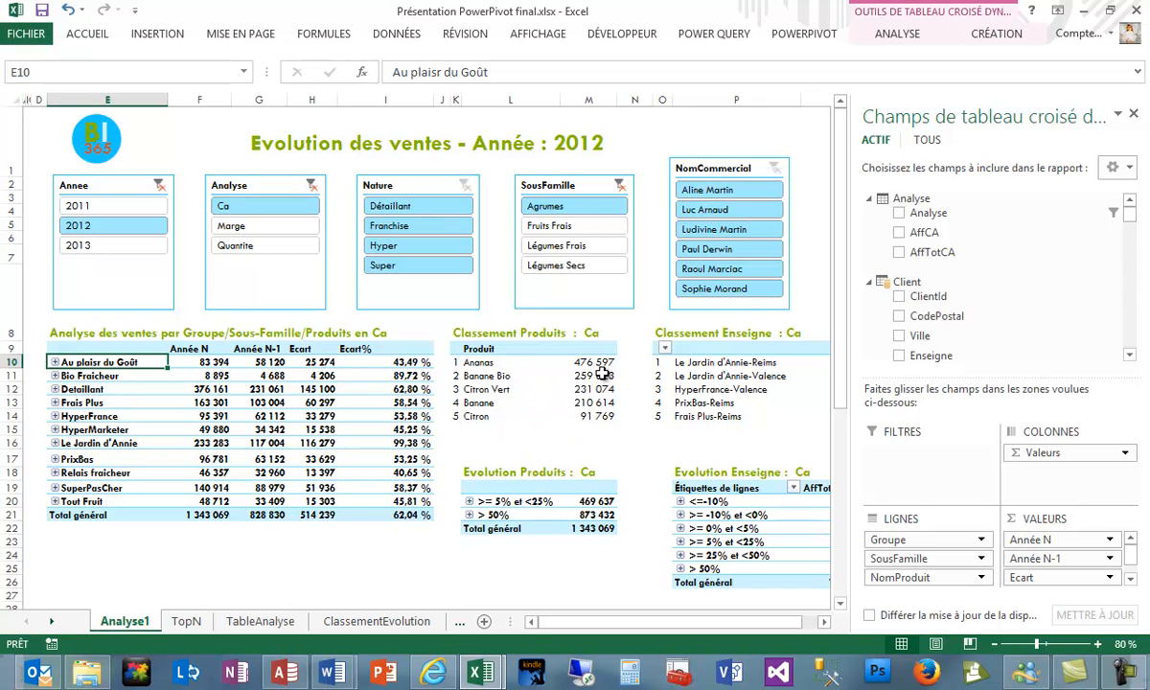
{"action": "left_click", "coordinate": [54, 389]}
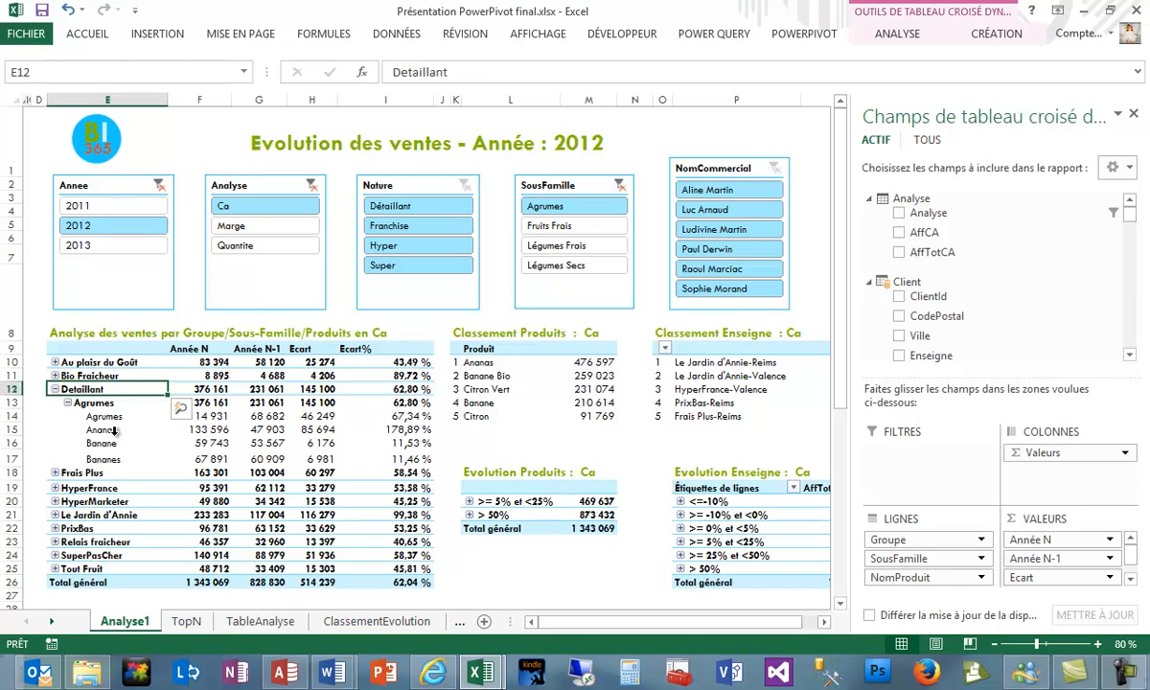
{"action": "left_click", "coordinate": [55, 389]}
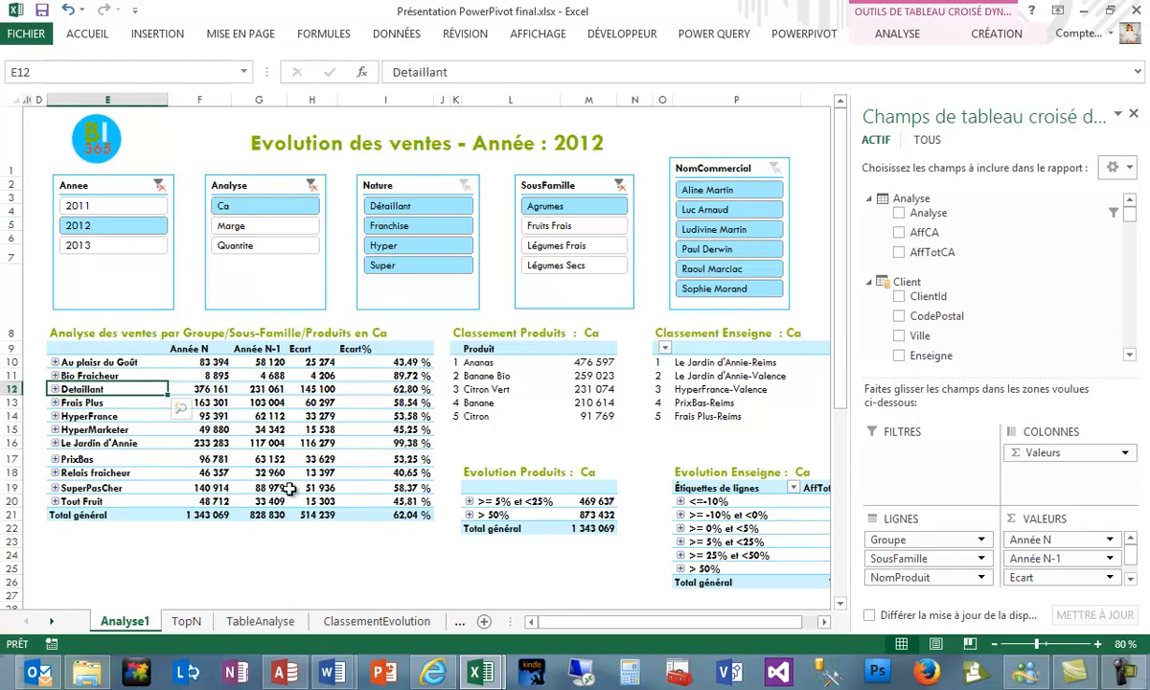
{"action": "mouse_move", "coordinate": [286, 488]}
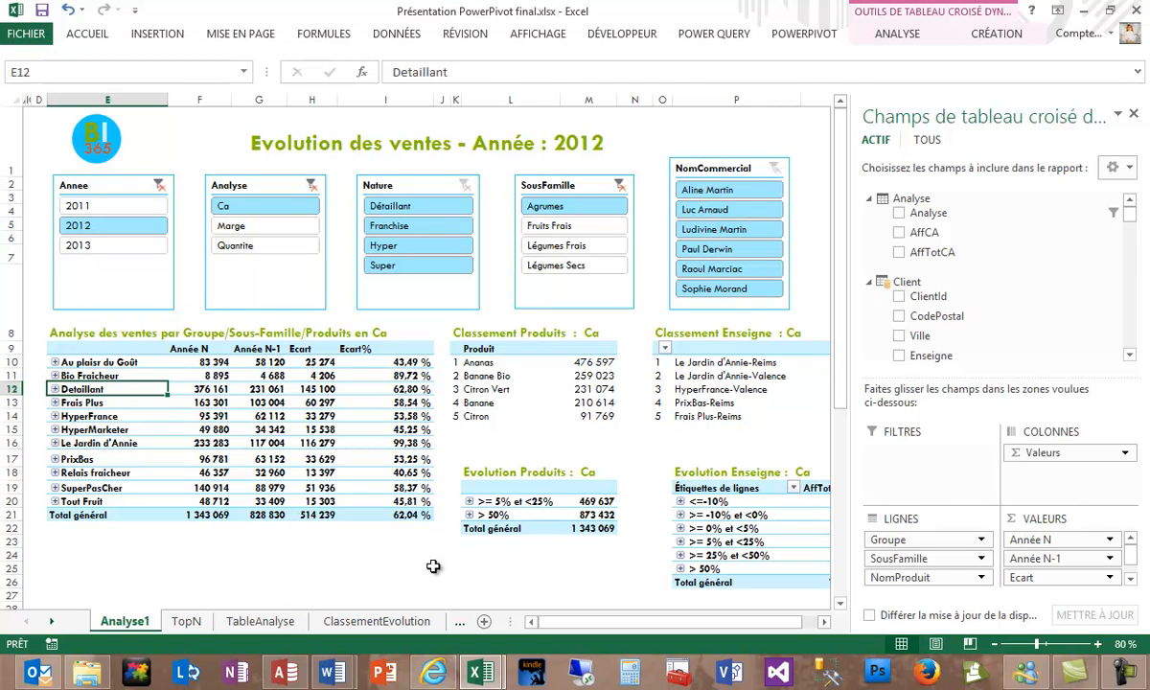
Open the PowerPivot data model and examine the TotalLigne formula and the PrixVente column in the LigneFacture table.
{"action": "left_click", "coordinate": [820, 36]}
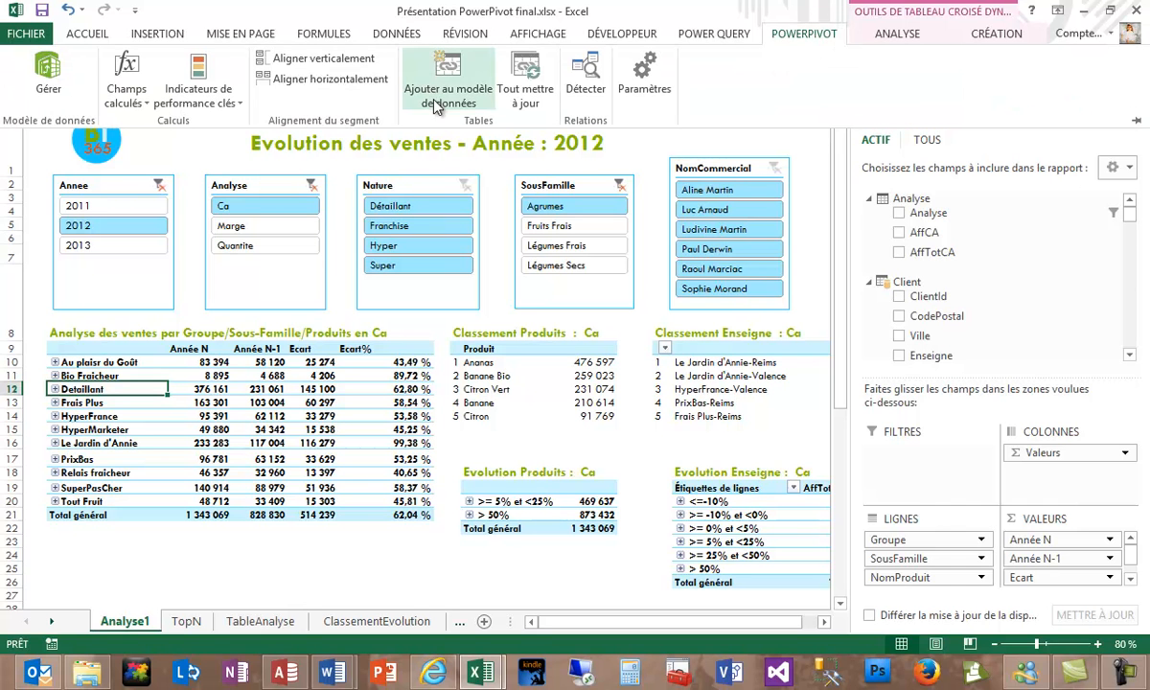
{"action": "left_click", "coordinate": [48, 69]}
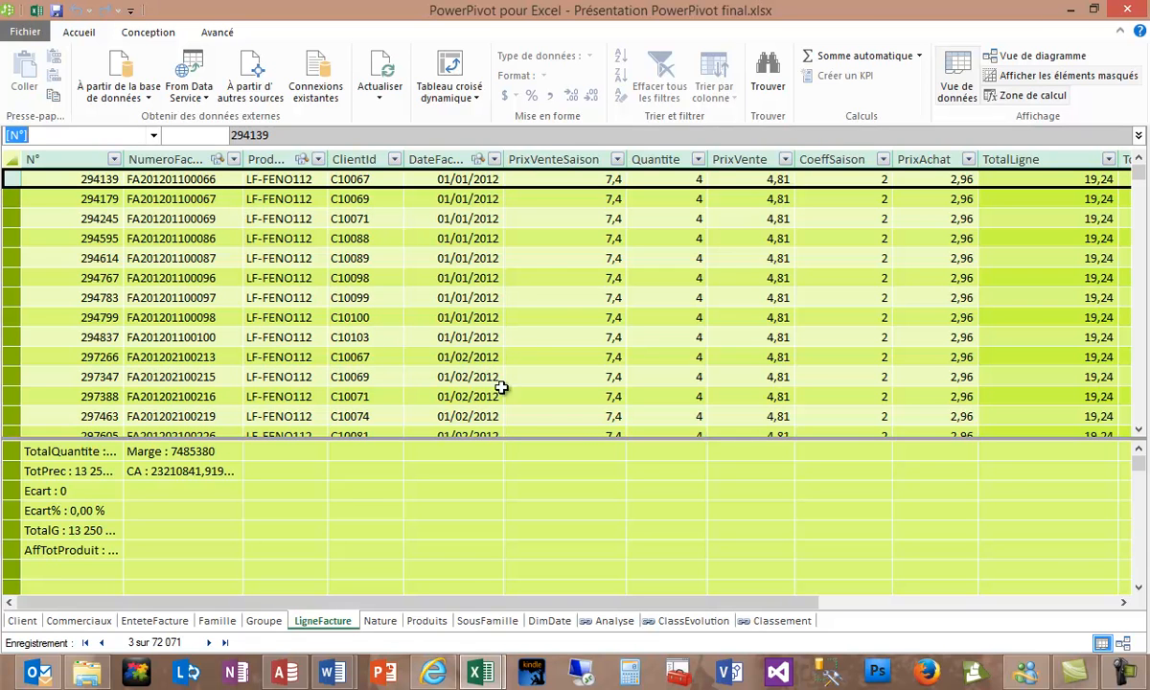
{"action": "left_click_drag", "start_coordinate": [480, 601], "coordinate": [1025, 601]}
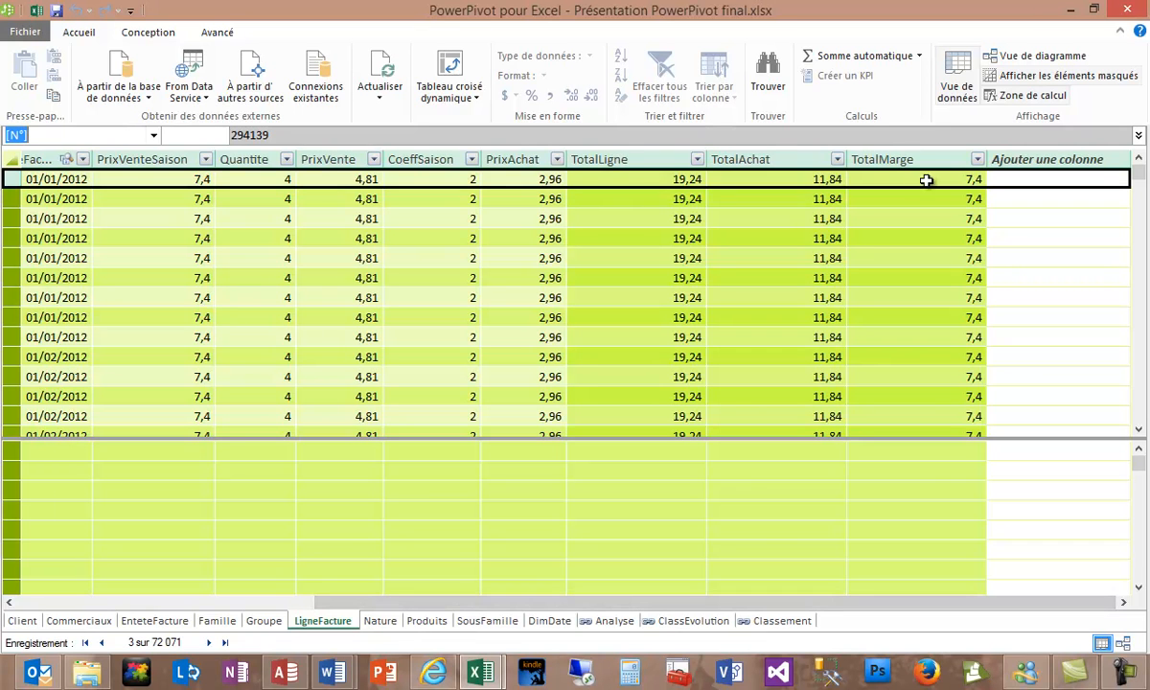
{"action": "left_click", "coordinate": [625, 174]}
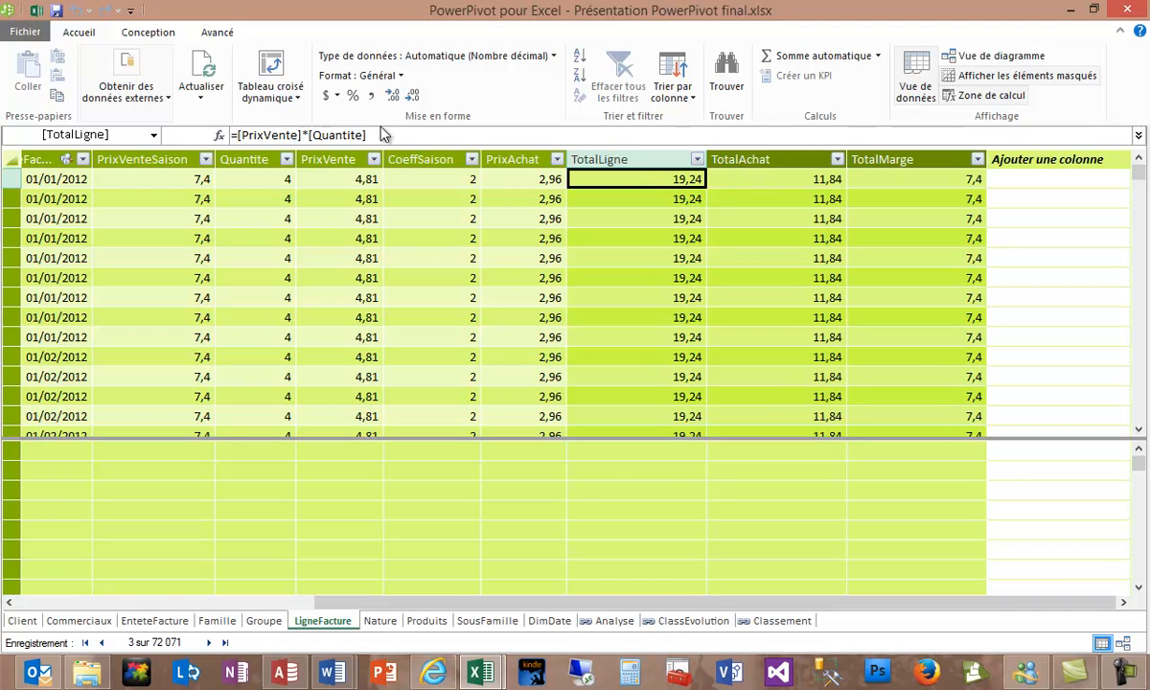
{"action": "left_click", "coordinate": [299, 176]}
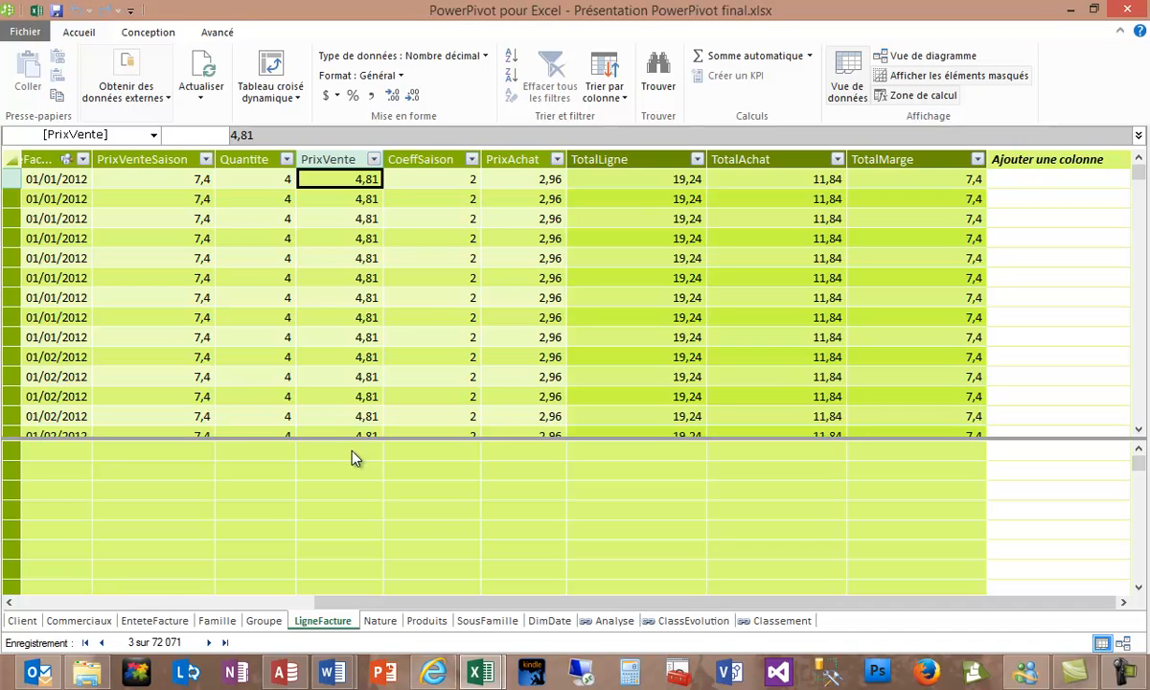
{"action": "left_click", "coordinate": [648, 179]}
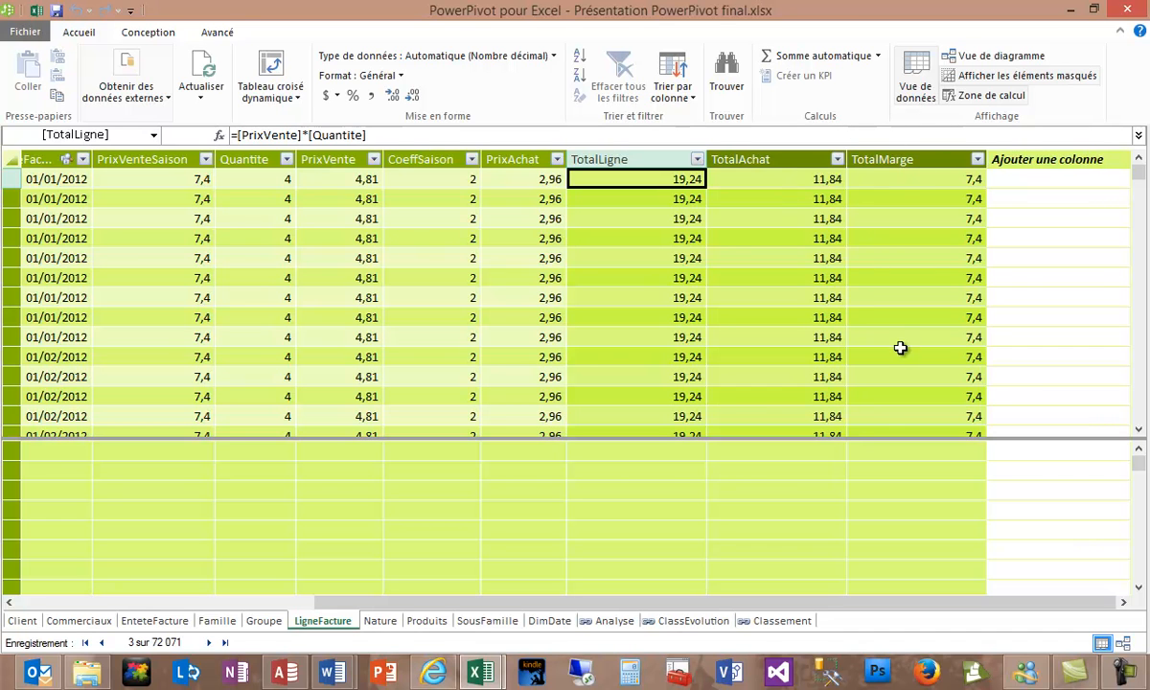
Add a calculated column to the LigneFacture table with the formula =[Quantite]*[PrixVente].
{"action": "left_click", "coordinate": [1064, 183]}
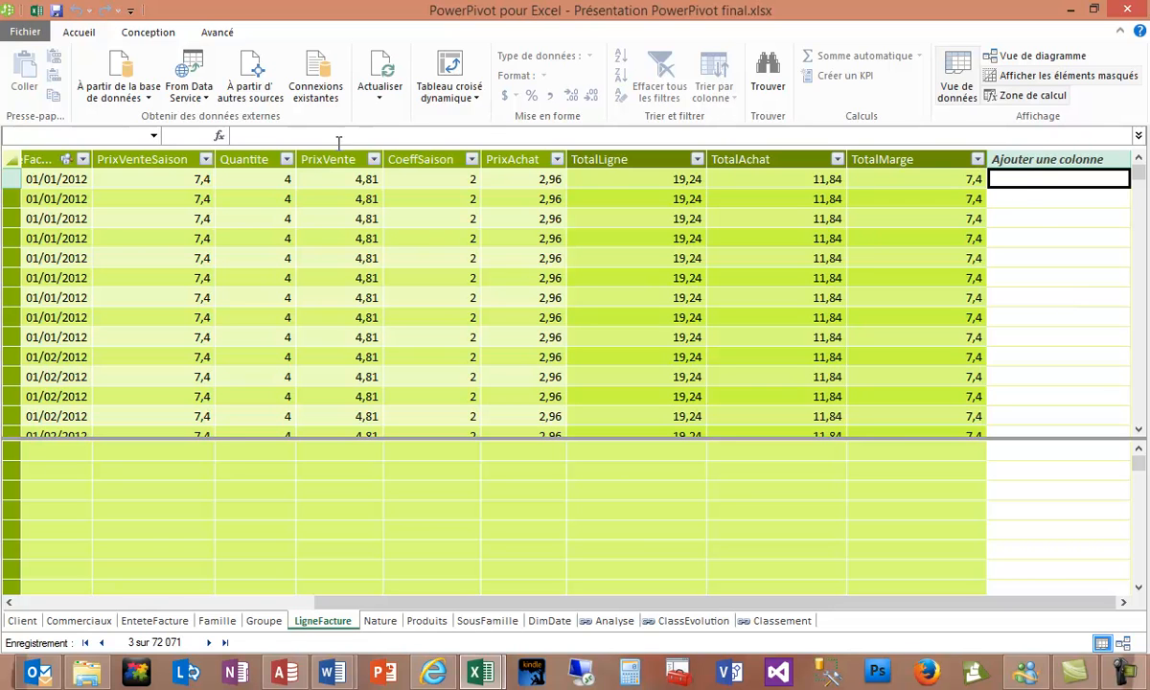
{"action": "left_click", "coordinate": [249, 137]}
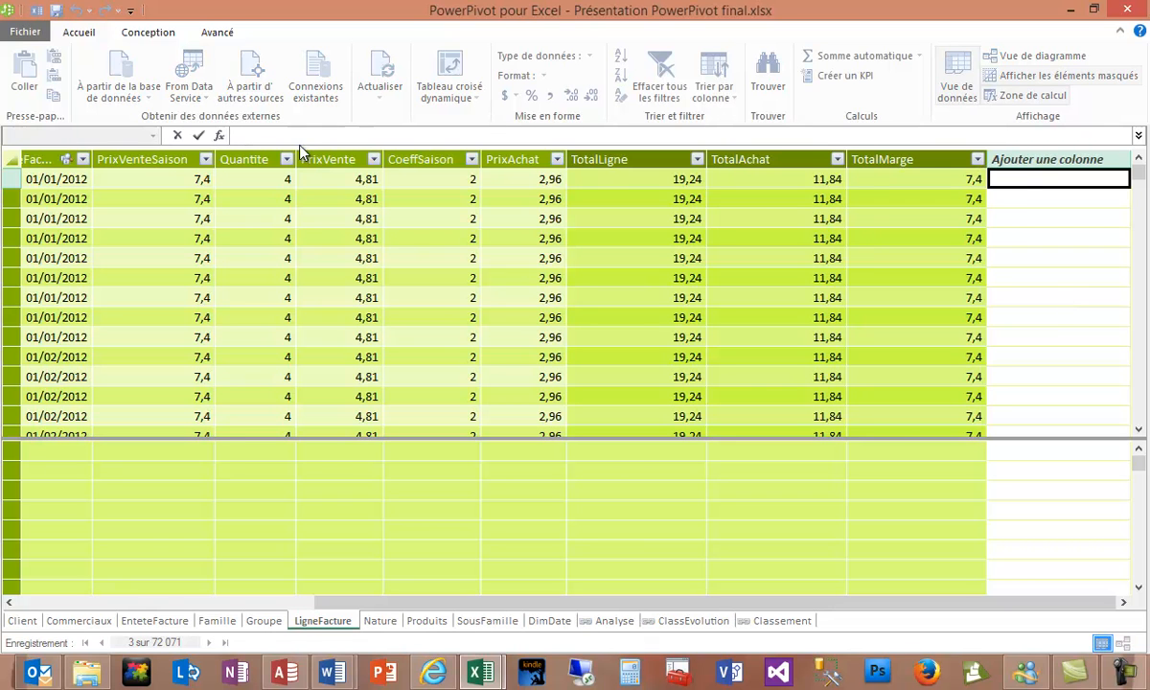
{"action": "type", "text": "="}
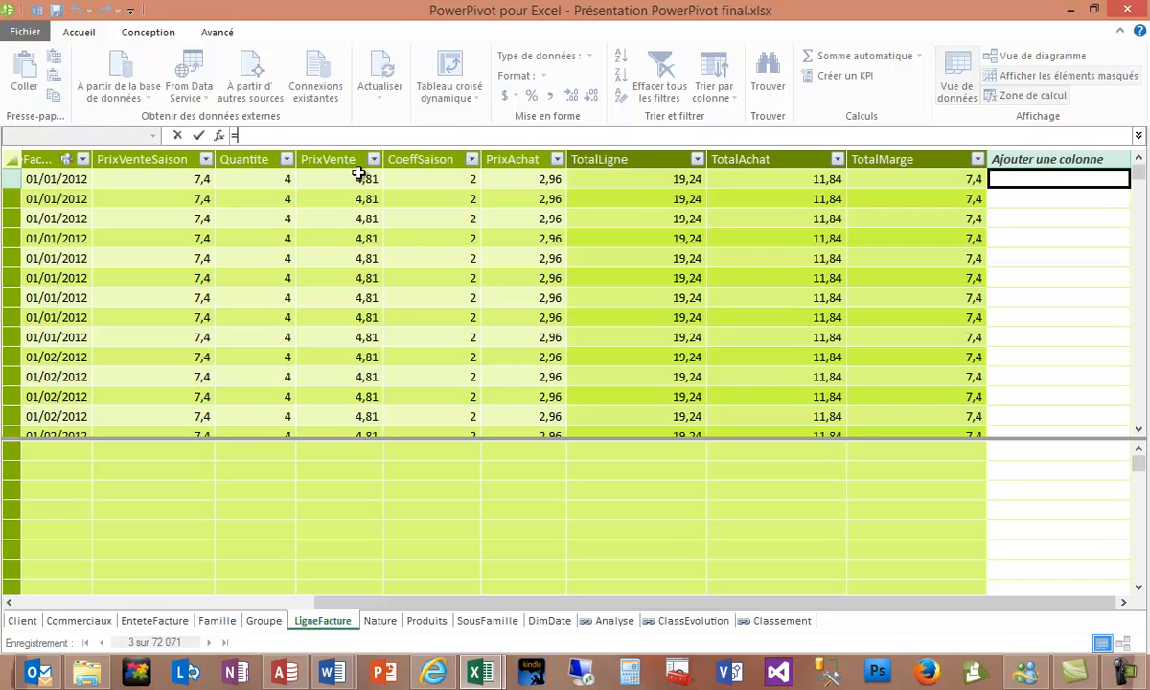
{"action": "left_click", "coordinate": [270, 181]}
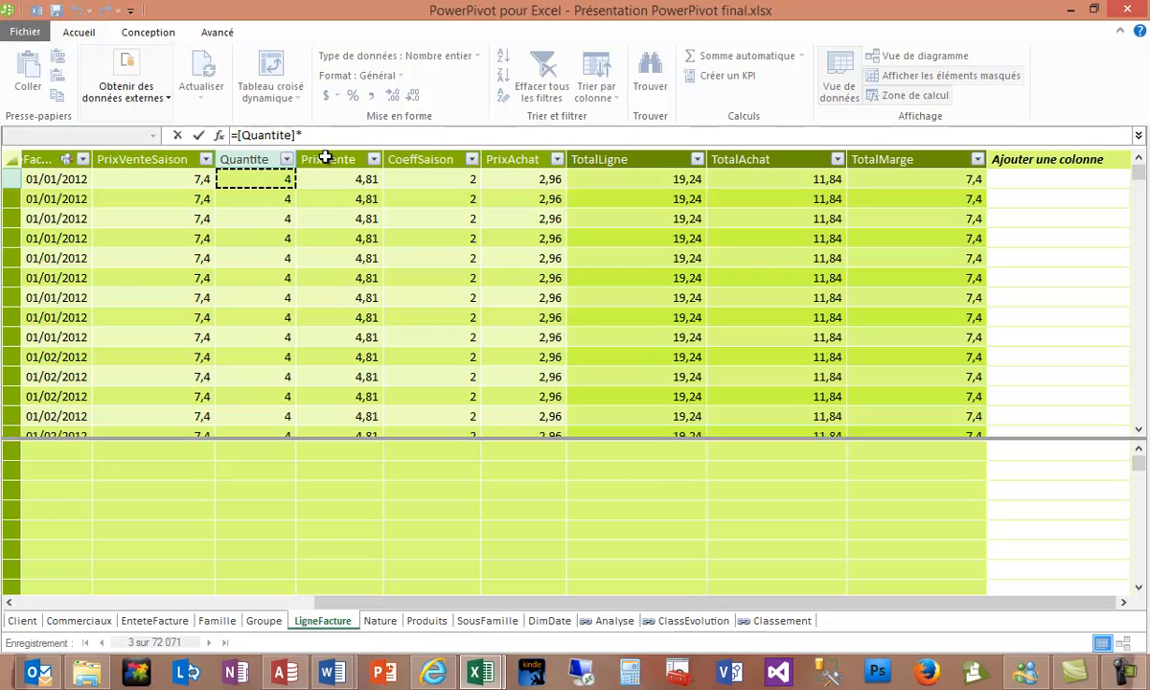
{"action": "type", "text": "*"}
{"action": "left_click", "coordinate": [339, 179]}
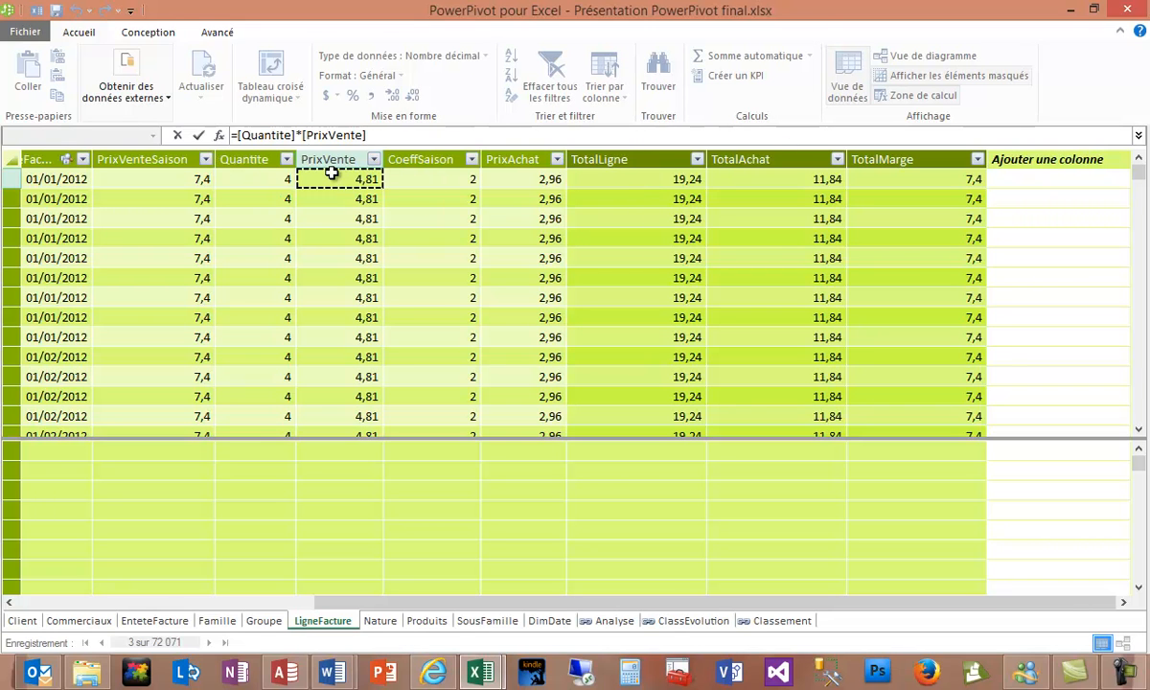
{"action": "key", "text": "Return"}
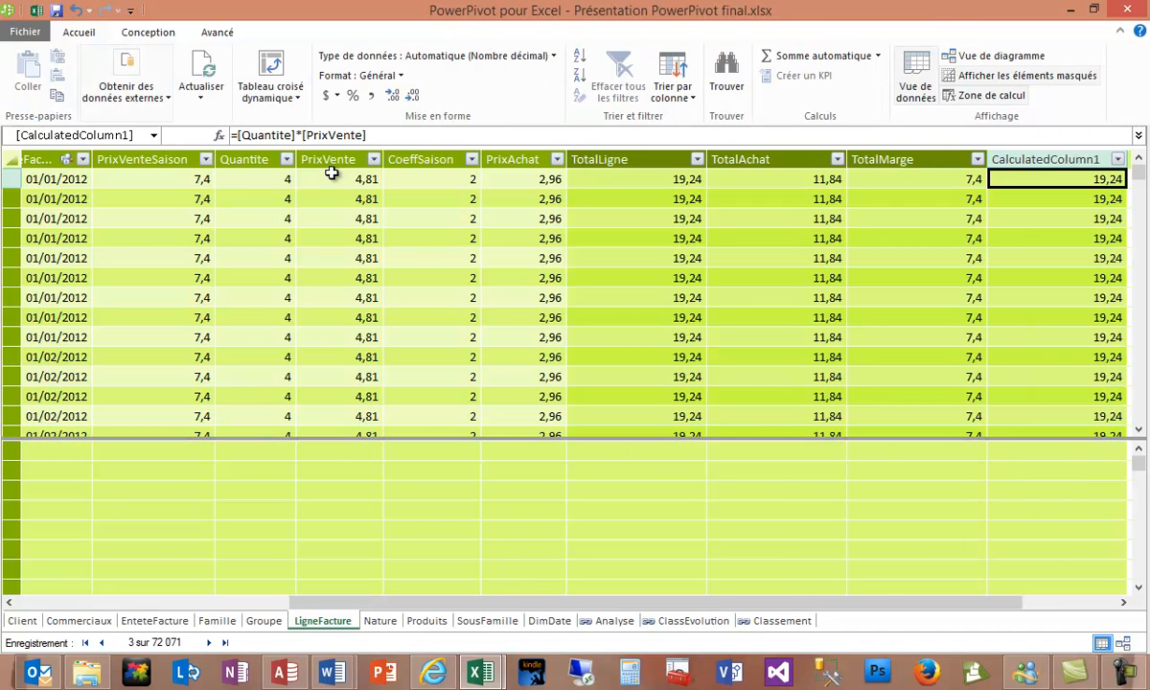
Check the new calculated column across several LigneFacture rows and inspect the TotalMarge column's formula.
{"action": "left_click", "coordinate": [1037, 197]}
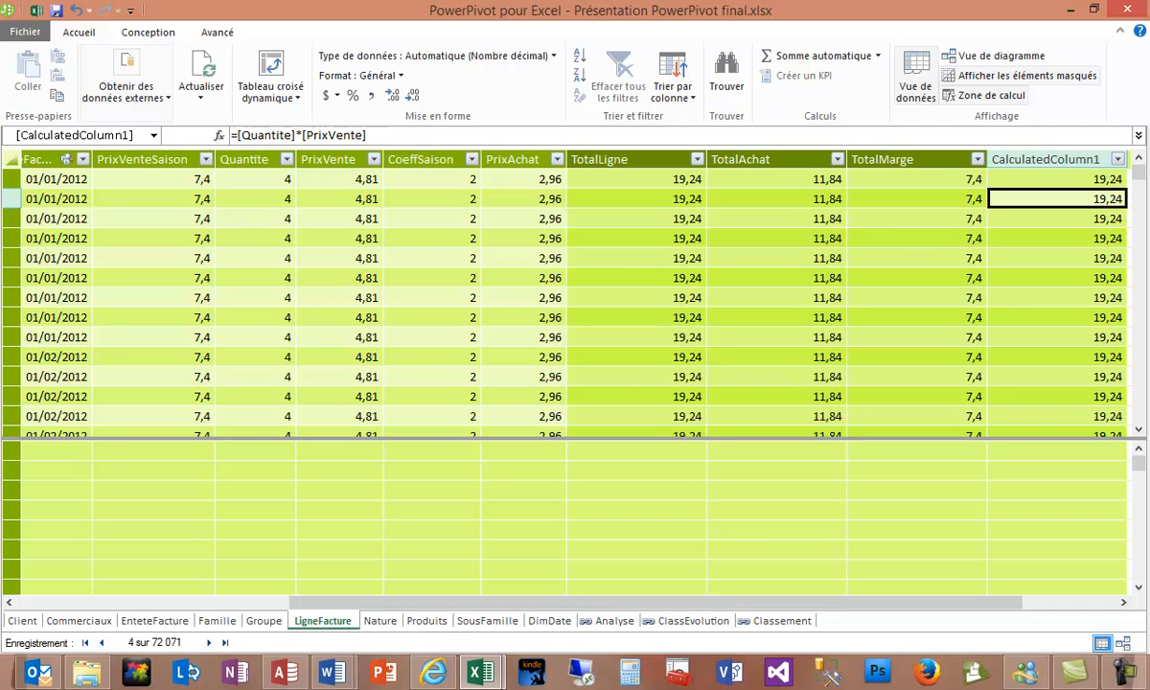
{"action": "left_click_drag", "start_coordinate": [1140, 172], "coordinate": [1143, 125]}
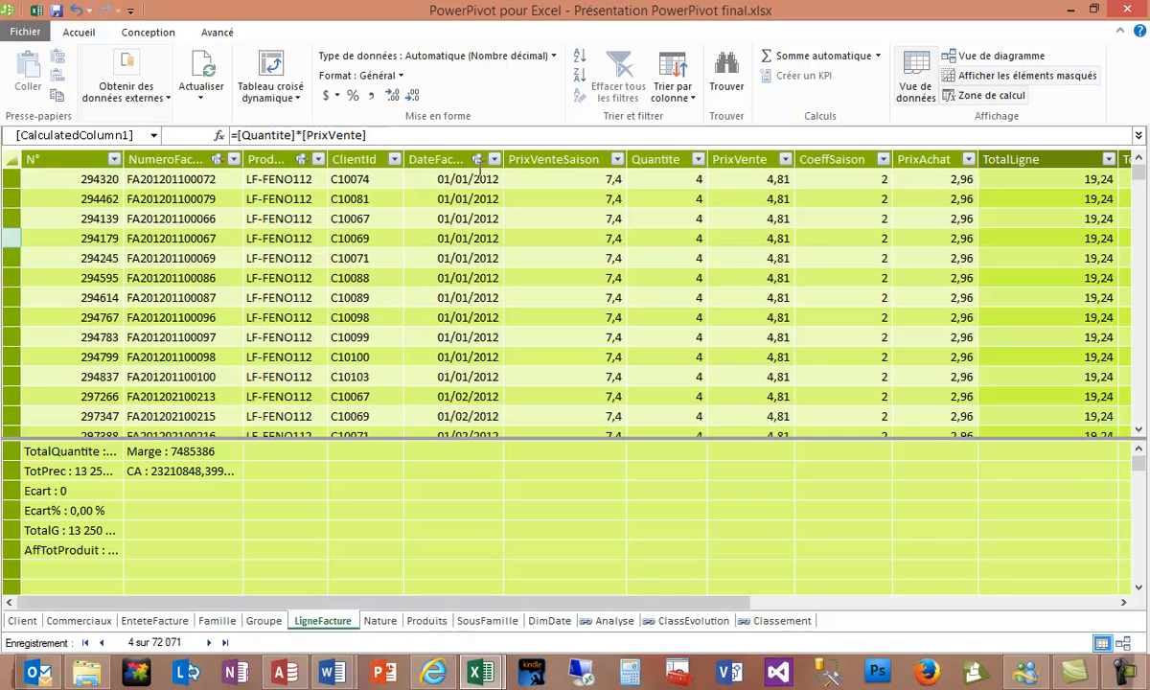
{"action": "left_click", "coordinate": [1093, 317]}
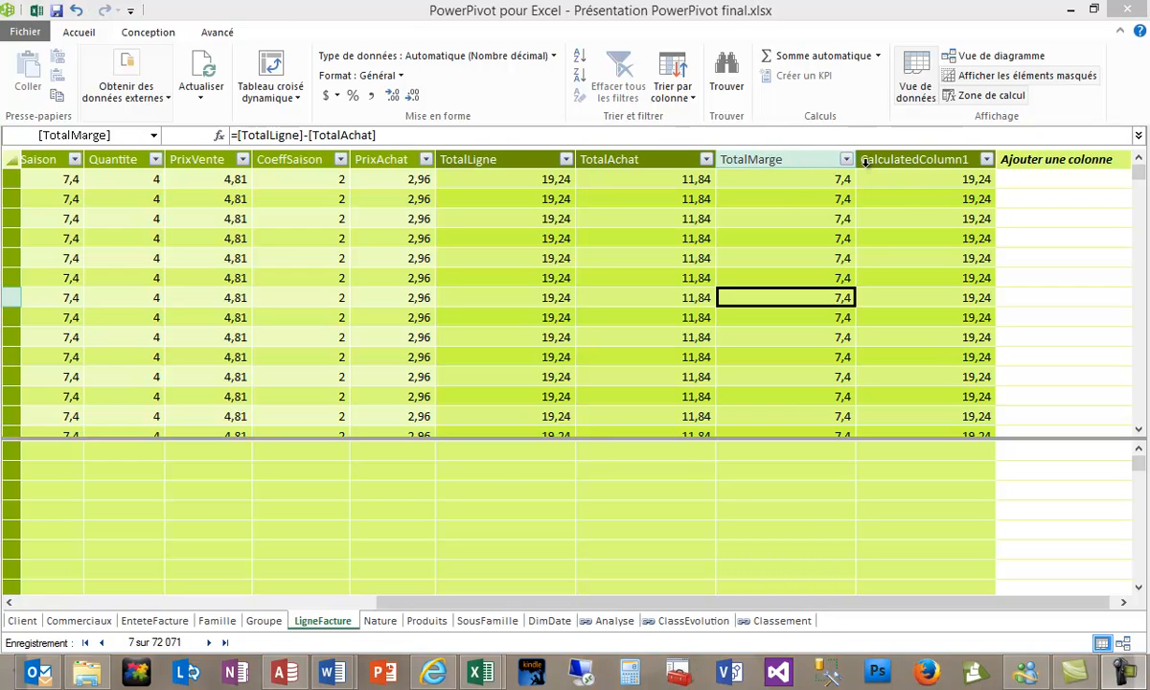
Rename the new calculated column in the LigneFacture table to Totalgeneral and return to the Excel workbook.
{"action": "right_click", "coordinate": [955, 163]}
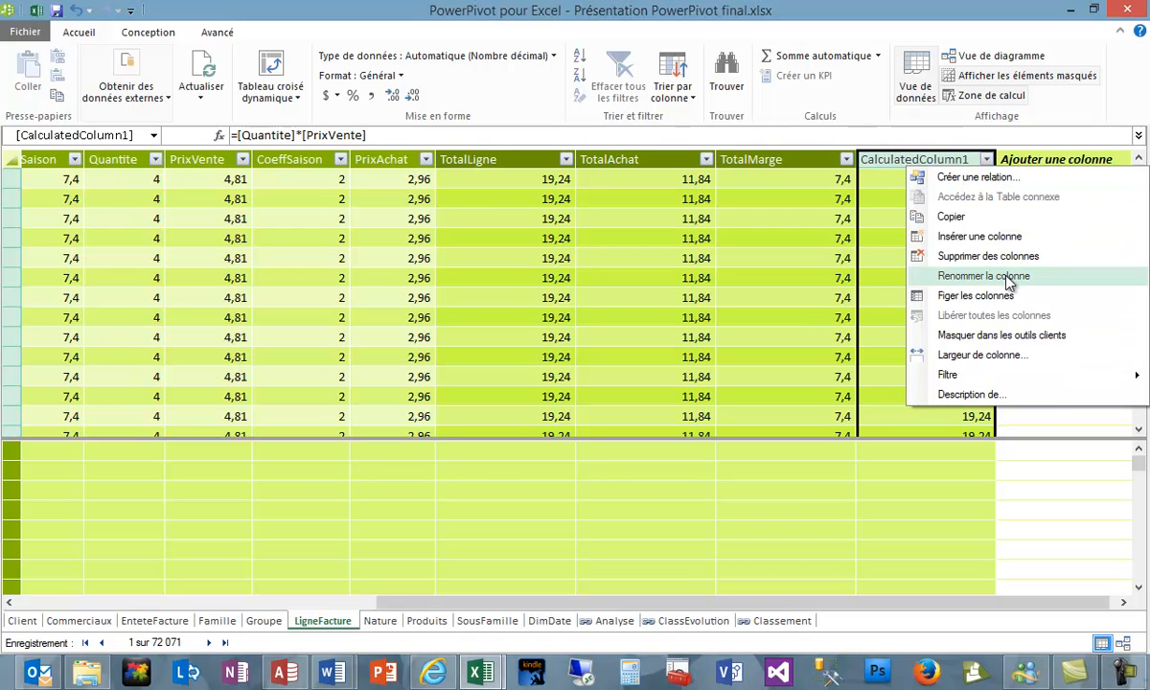
{"action": "left_click", "coordinate": [952, 275]}
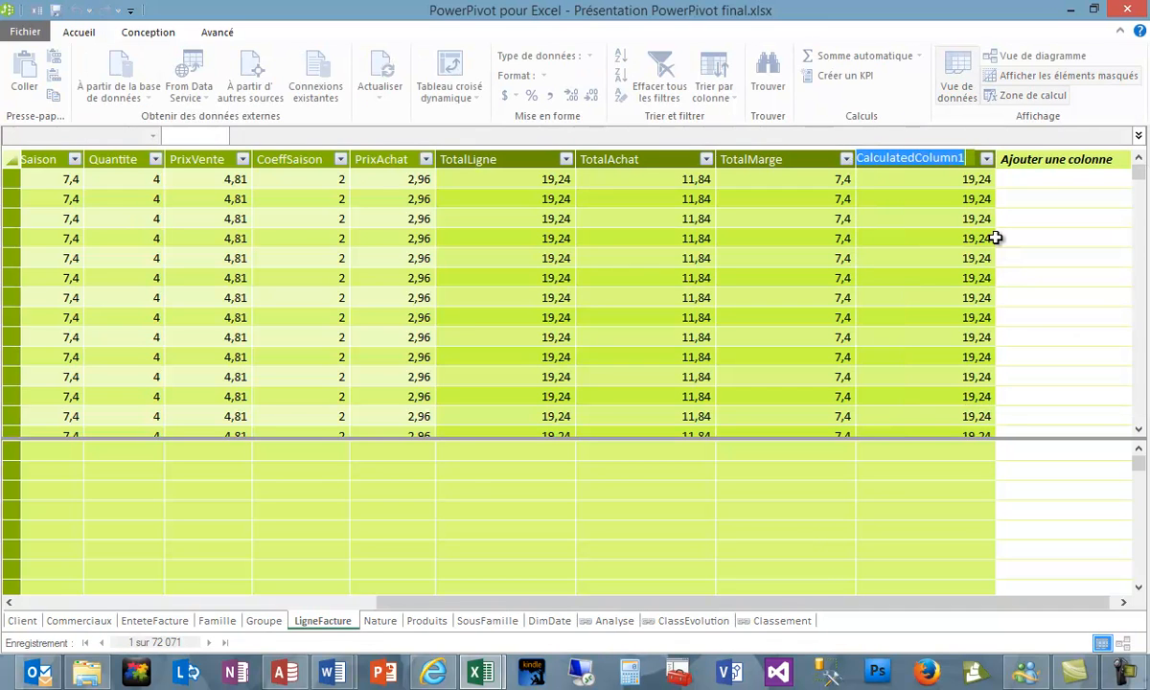
{"action": "type", "text": "Tota"}
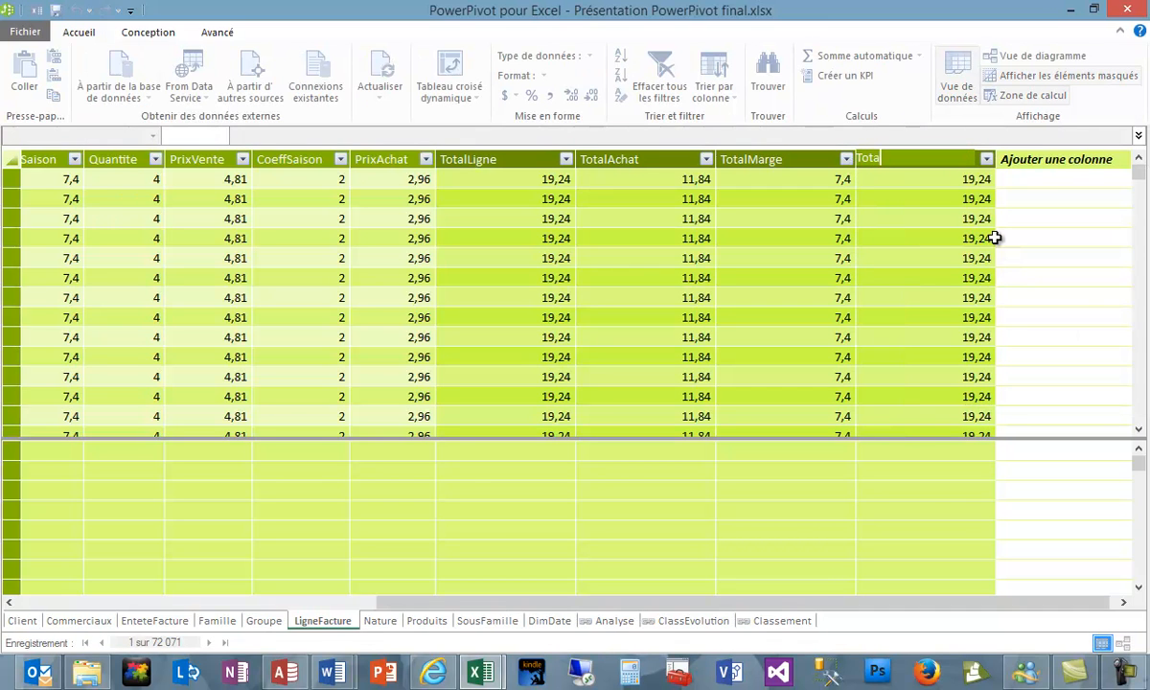
{"action": "type", "text": "lgeneral"}
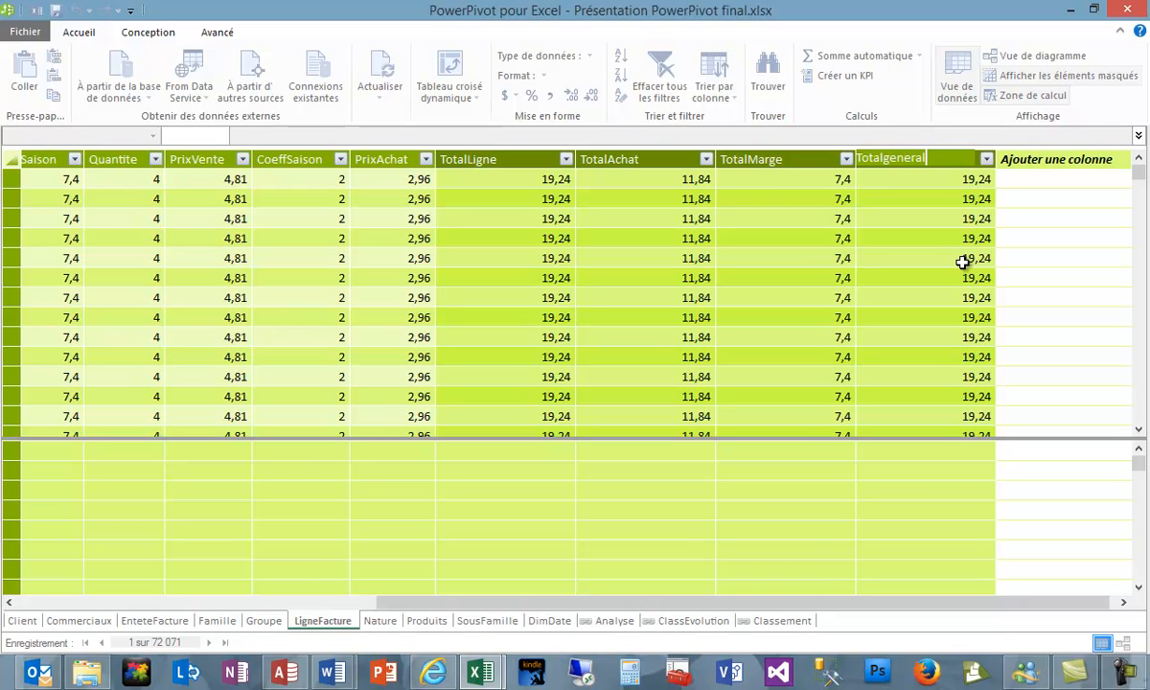
{"action": "key", "text": "Return"}
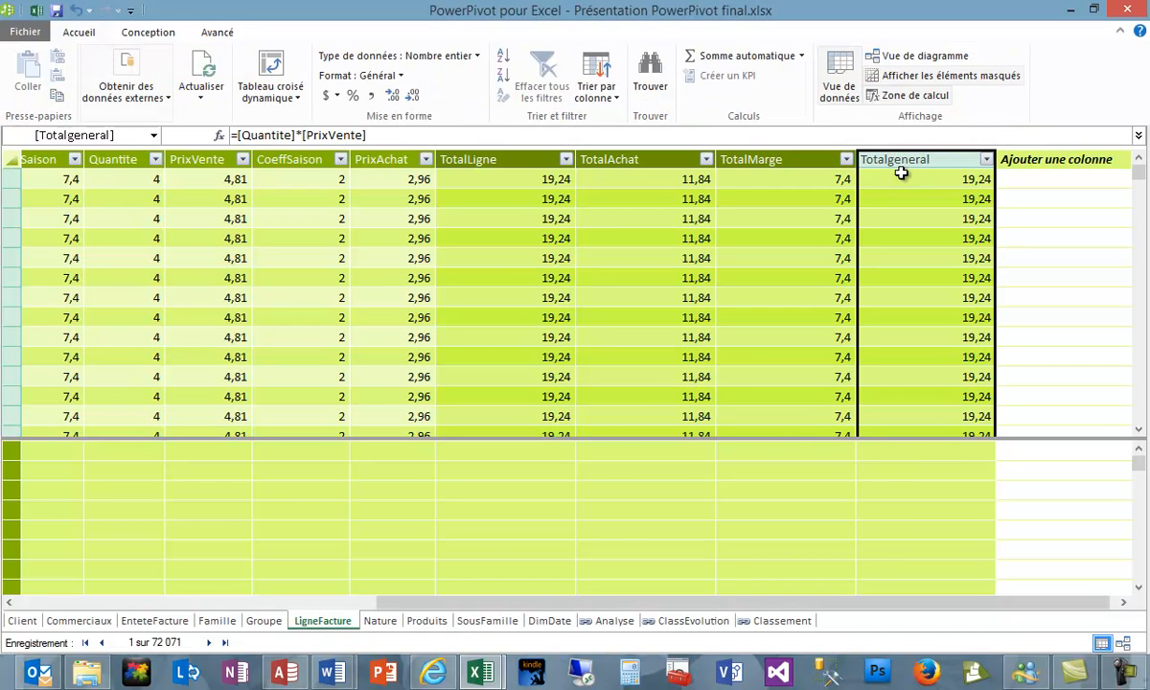
{"action": "left_click", "coordinate": [42, 11]}
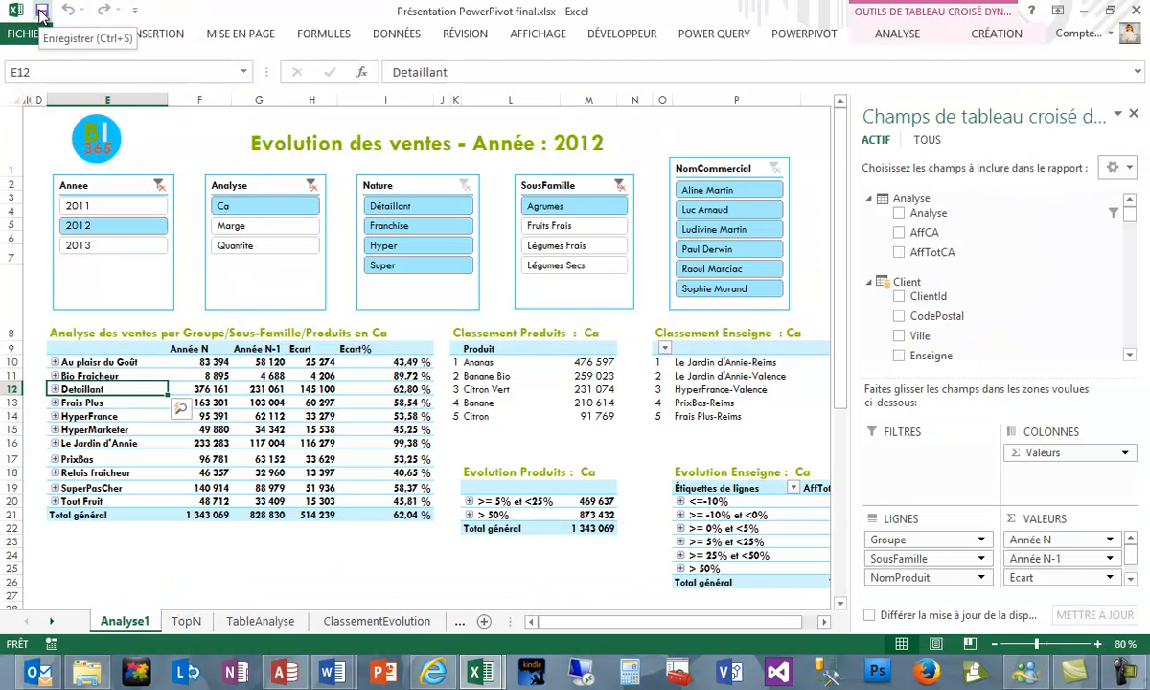
Add the Totalgeneral field to the values of the sales analysis pivot table and remove it again.
{"action": "scroll", "coordinate": [1134, 226], "scroll_direction": "down", "scroll_amount": 2}
{"action": "left_click_drag", "start_coordinate": [1133, 225], "coordinate": [1136, 313]}
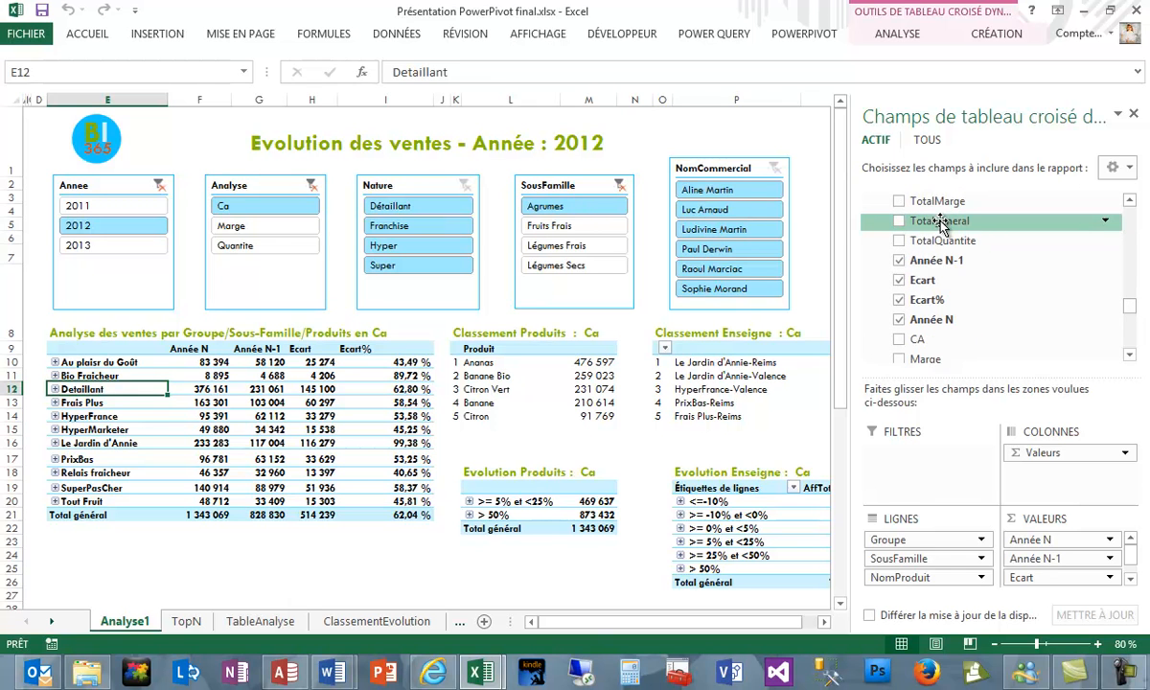
{"action": "left_click_drag", "start_coordinate": [995, 224], "coordinate": [1056, 573]}
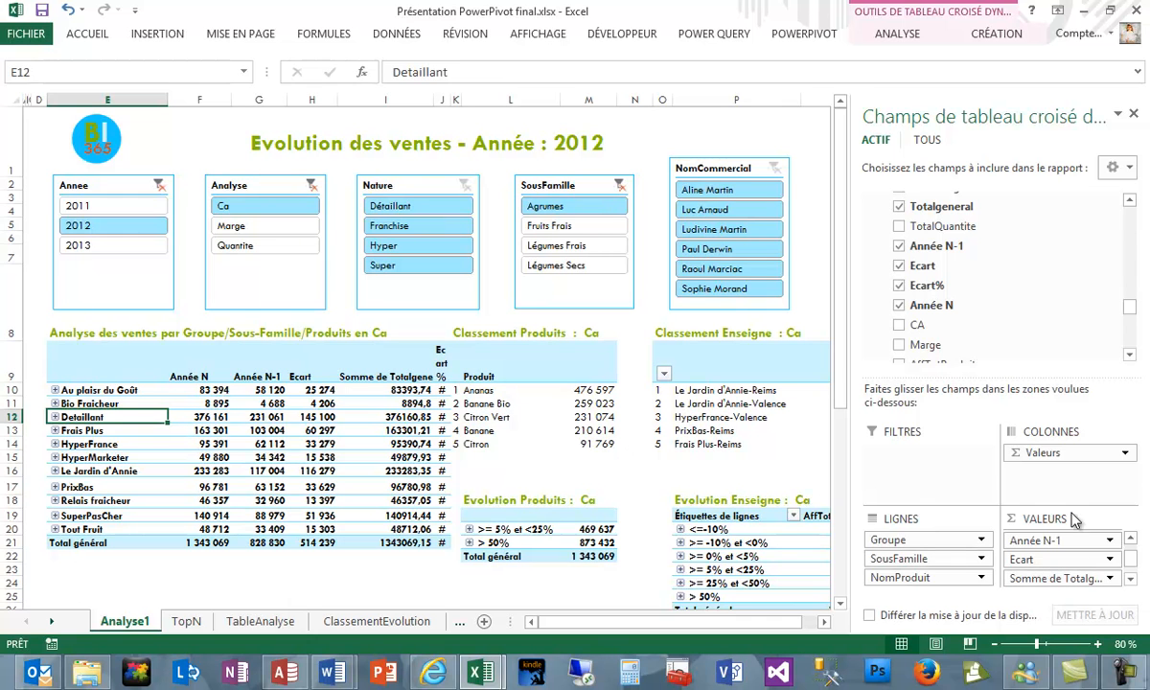
{"action": "left_click_drag", "start_coordinate": [1021, 578], "coordinate": [1018, 290]}
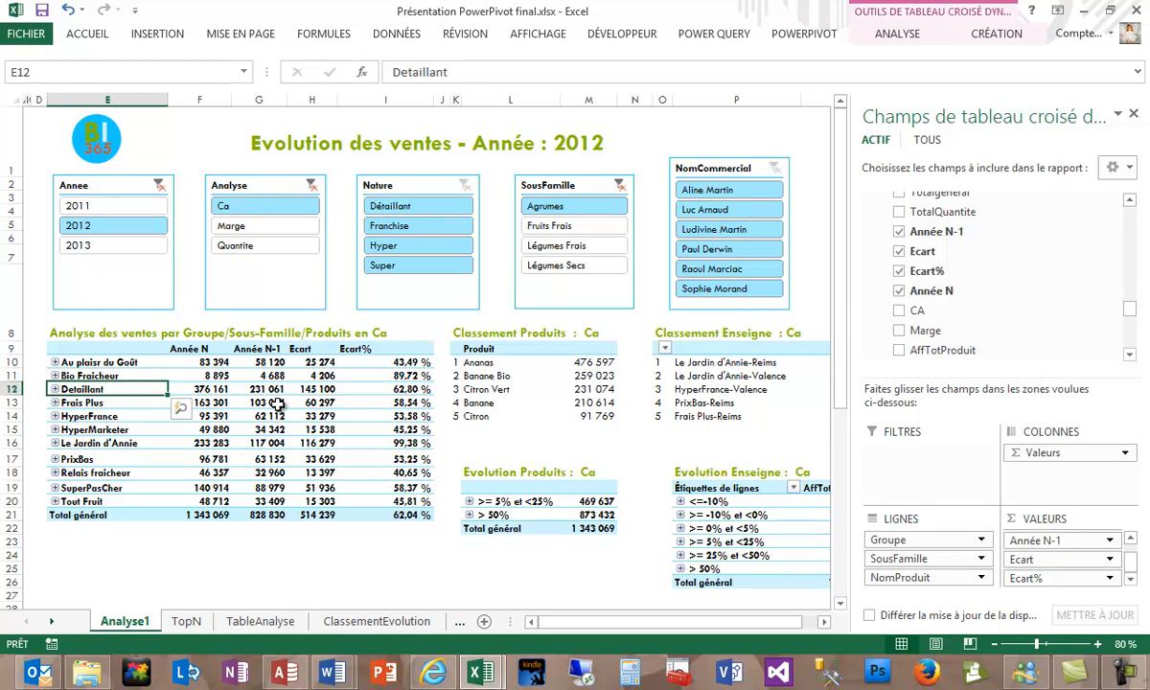
Expand the Frais Plus group and remove the SousFamille field from the pivot table's rows.
{"action": "left_click", "coordinate": [55, 403]}
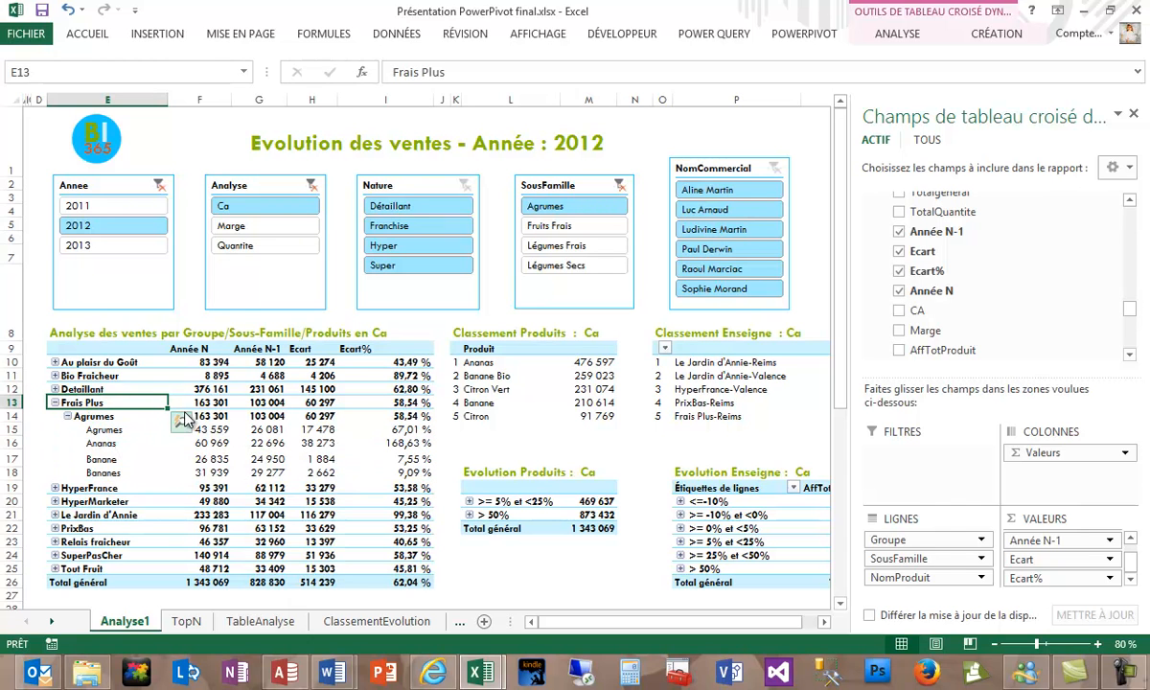
{"action": "mouse_move", "coordinate": [203, 477]}
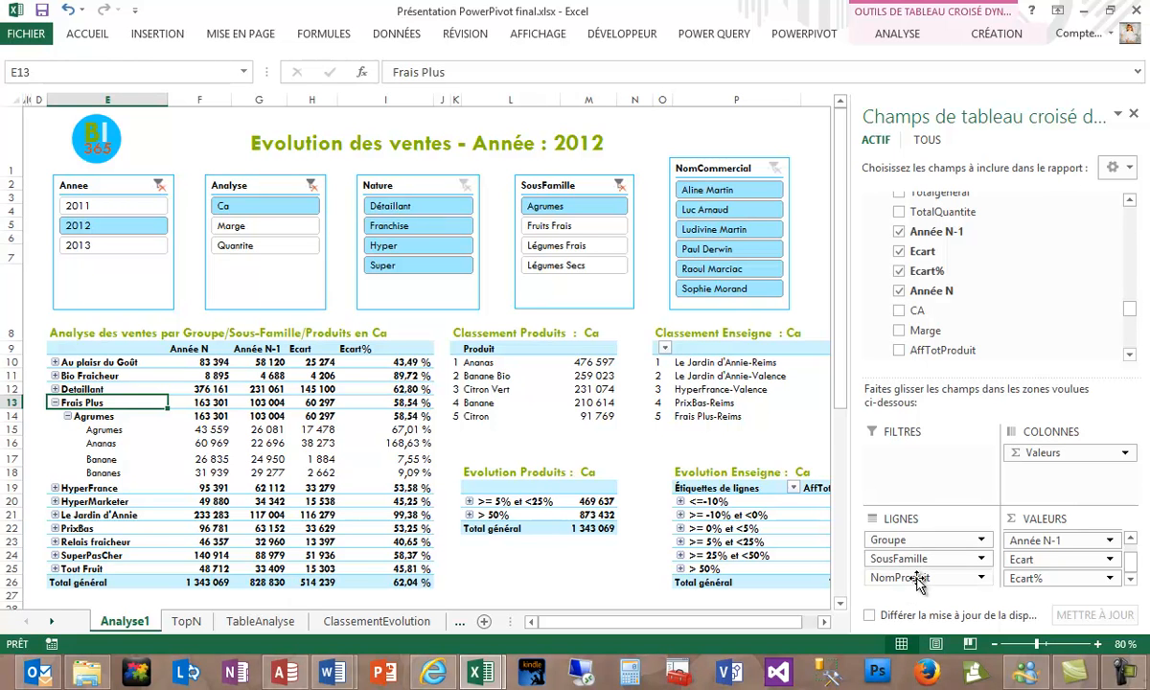
{"action": "left_click_drag", "start_coordinate": [926, 559], "coordinate": [920, 282]}
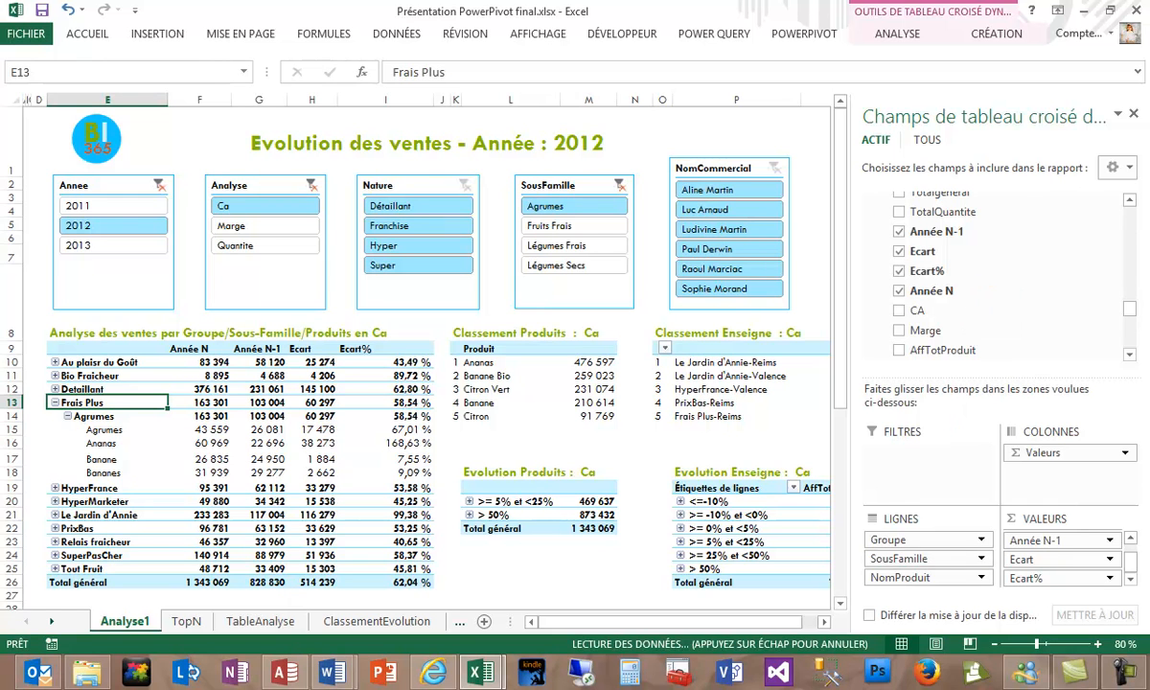
Add the NomCommercial field from the Commerciaux table to the pivot table's rows, above Groupe.
{"action": "left_click_drag", "start_coordinate": [1133, 318], "coordinate": [1058, 202]}
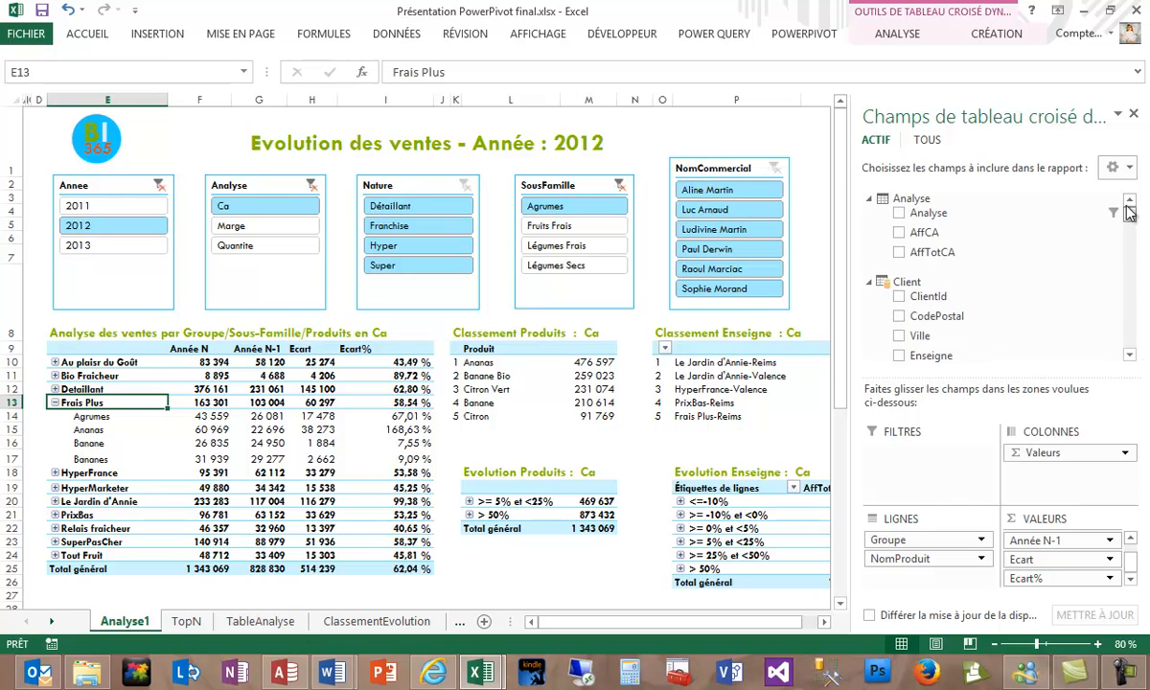
{"action": "left_click", "coordinate": [870, 199]}
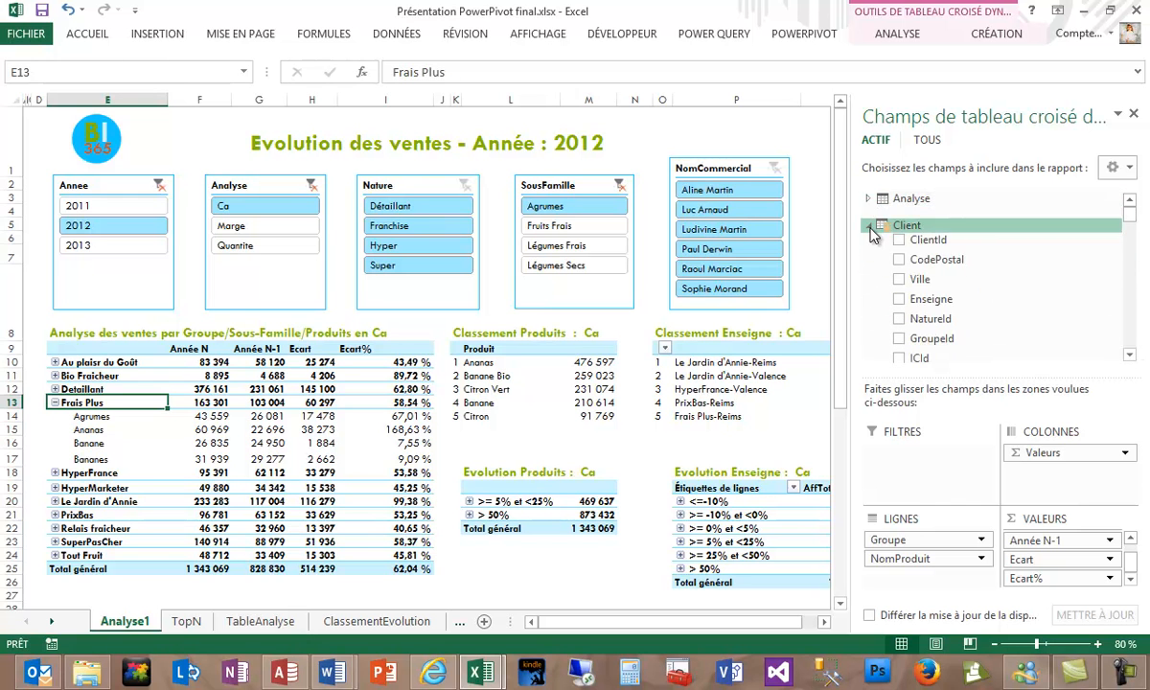
{"action": "left_click", "coordinate": [868, 225]}
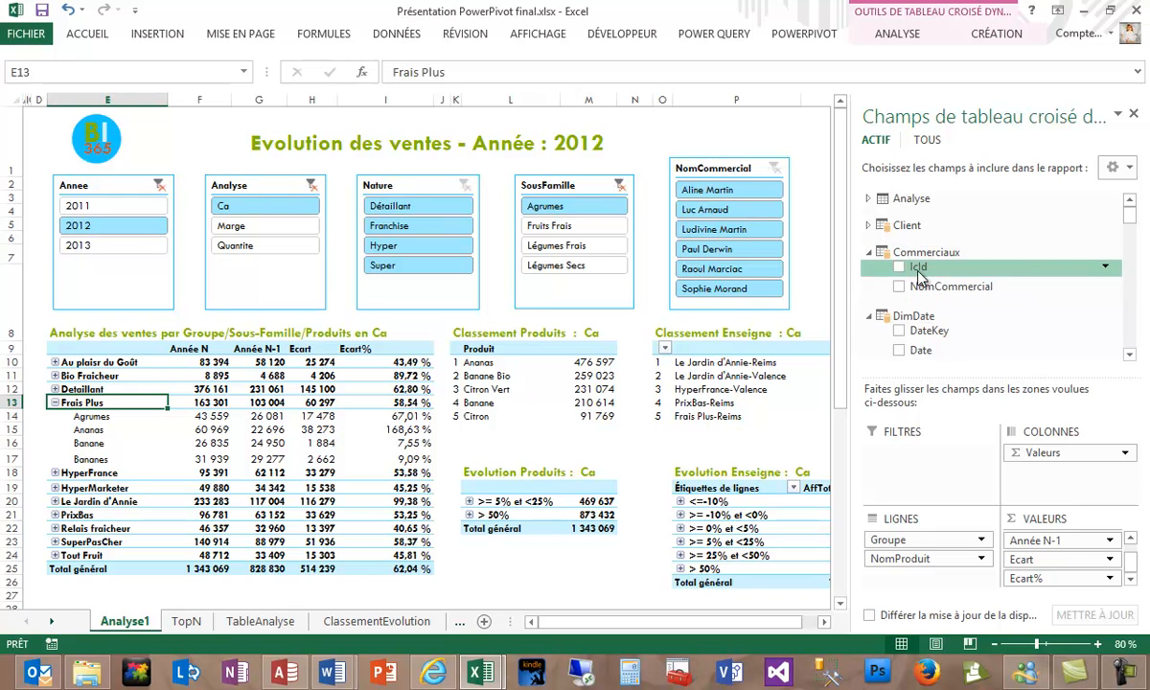
{"action": "left_click_drag", "start_coordinate": [920, 286], "coordinate": [916, 541]}
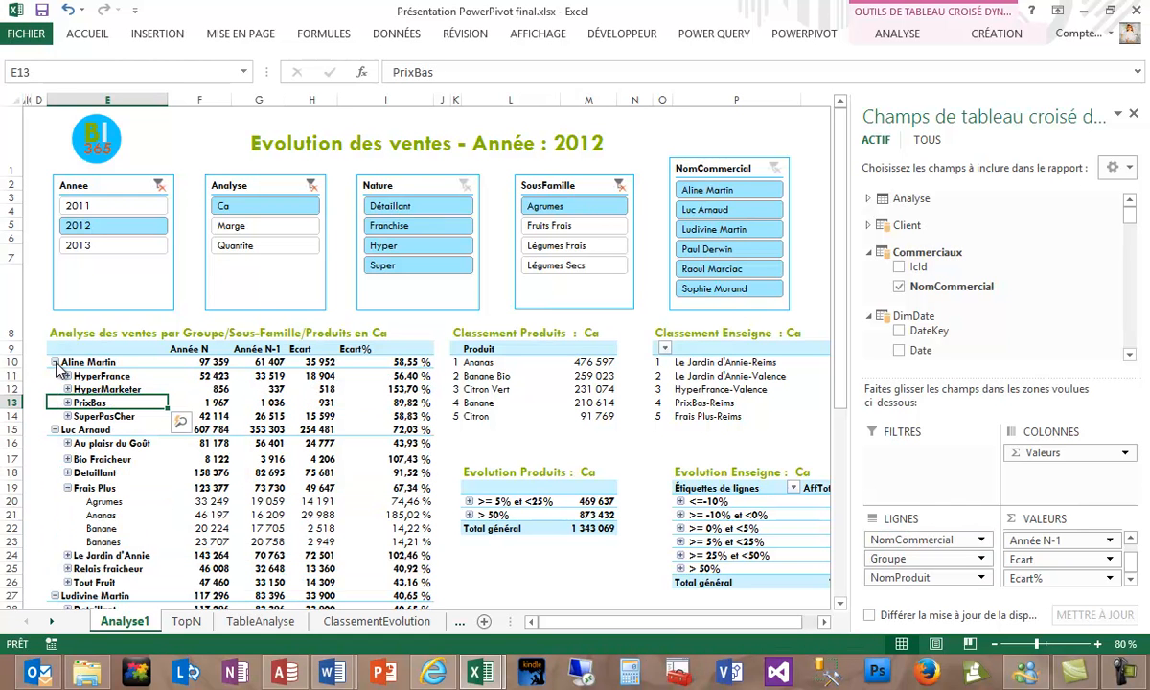
Collapse the first four salespeople in the sales analysis pivot table.
{"action": "left_click", "coordinate": [54, 430]}
{"action": "left_click", "coordinate": [55, 365]}
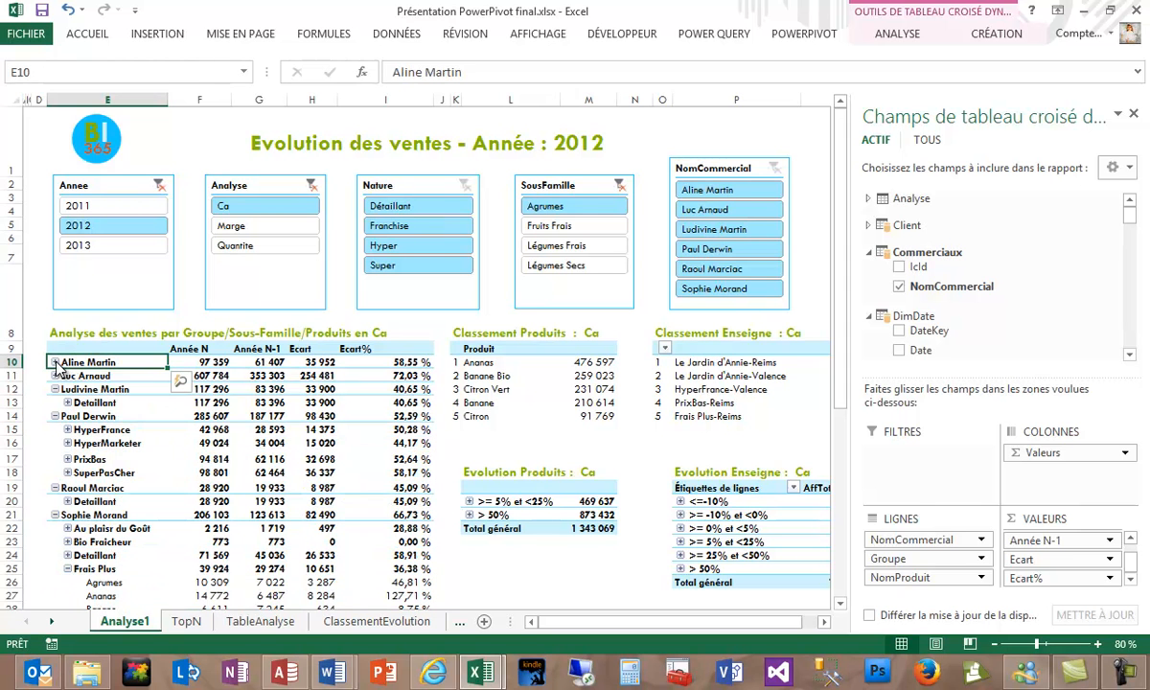
{"action": "left_click", "coordinate": [54, 390]}
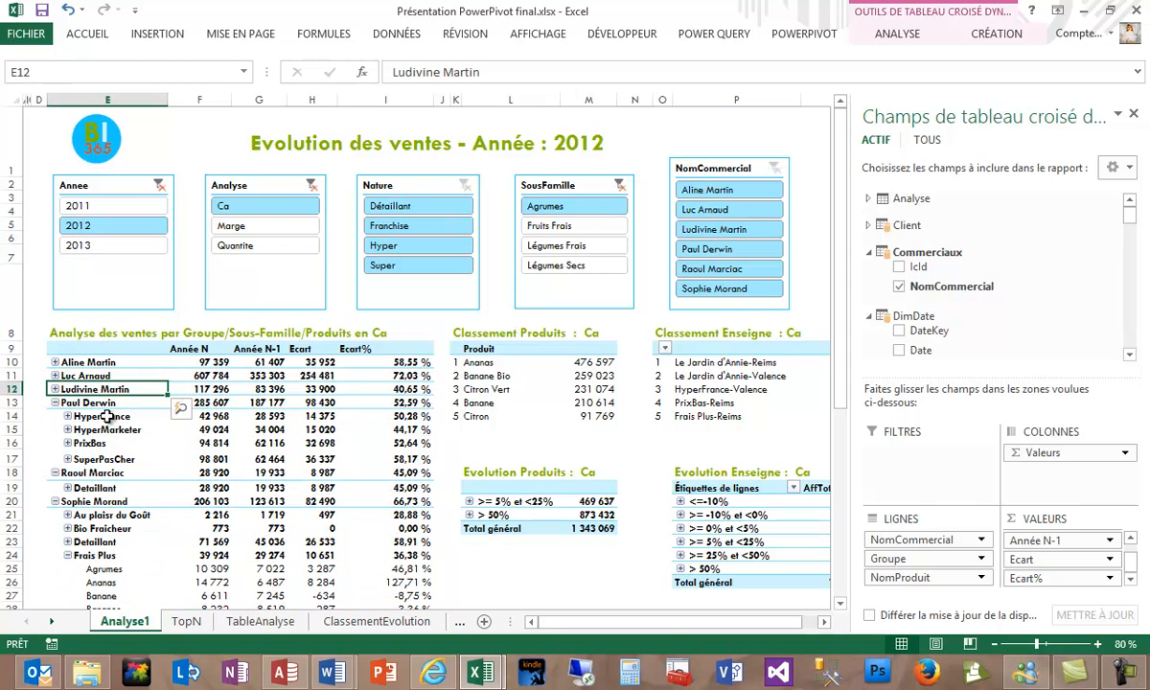
{"action": "left_click", "coordinate": [55, 402]}
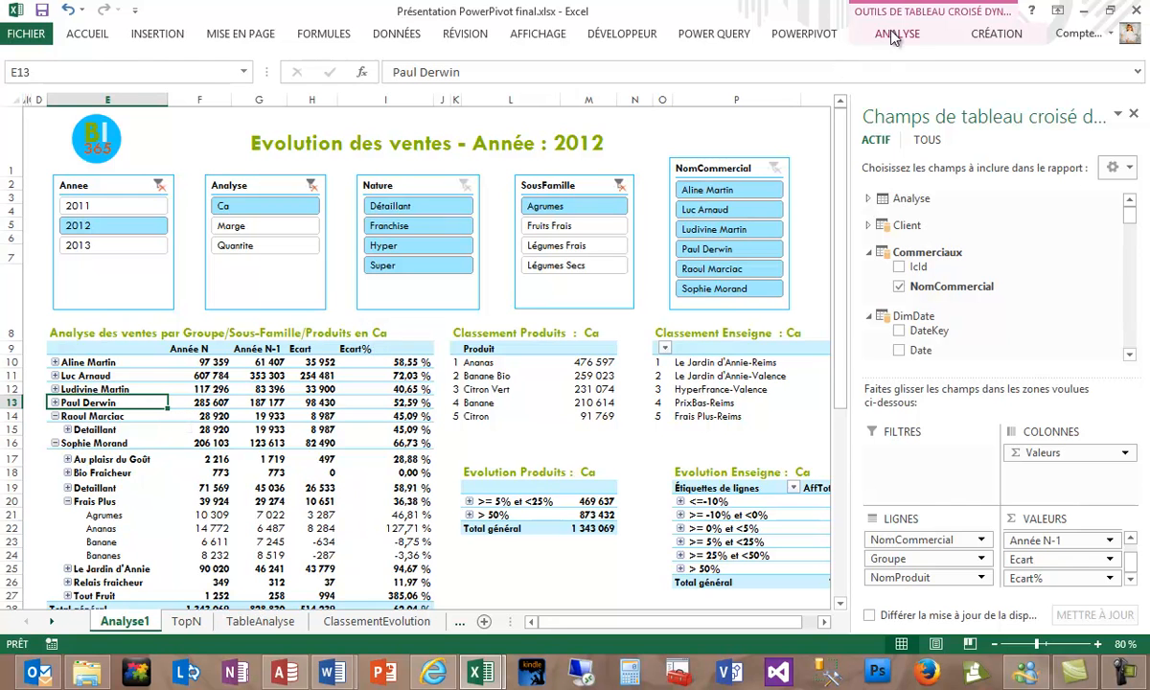
Open the list of PowerPivot calculated fields and examine the formula of Ecart without changing it.
{"action": "left_click", "coordinate": [800, 36]}
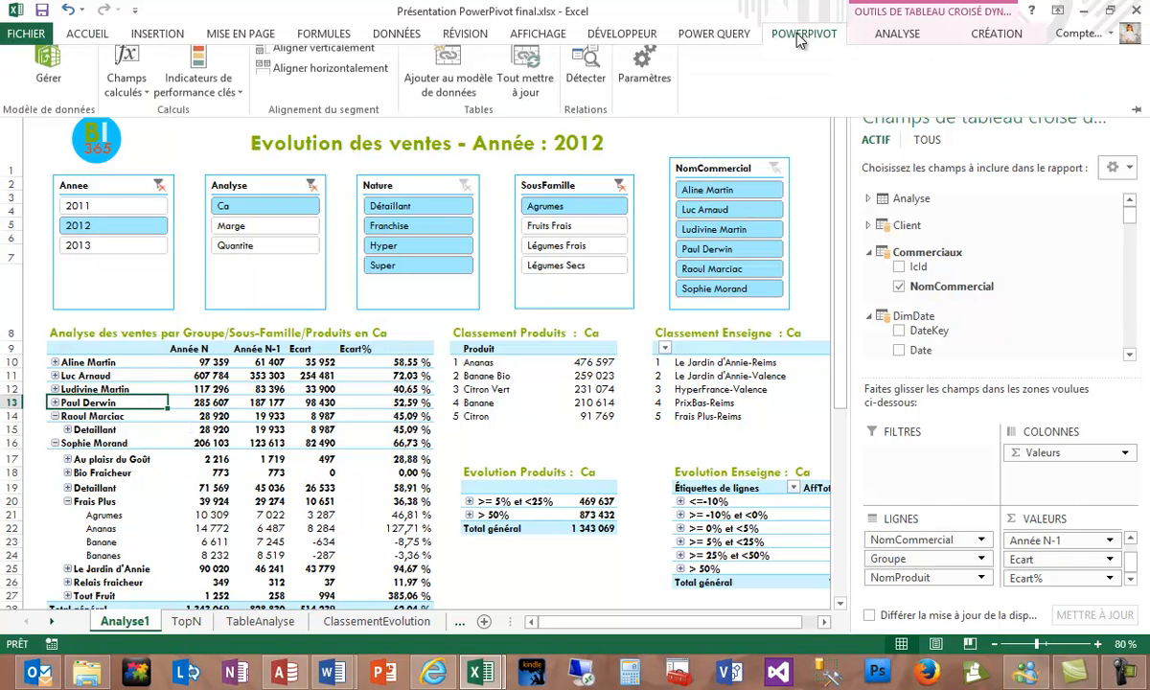
{"action": "left_click", "coordinate": [136, 104]}
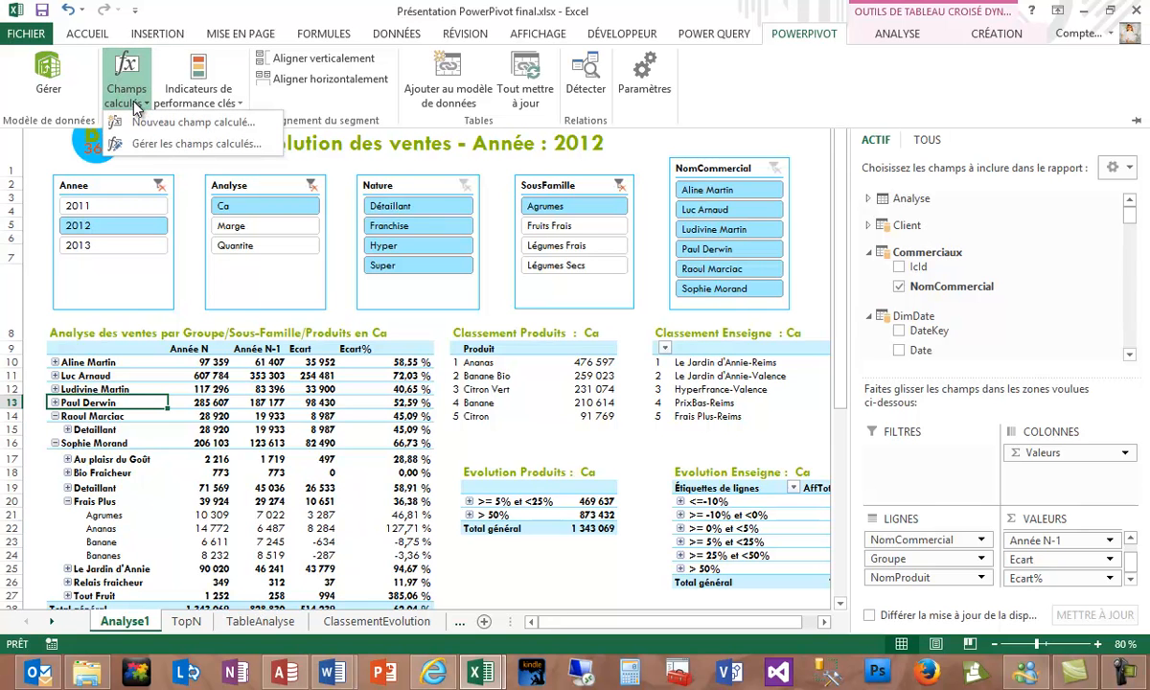
{"action": "left_click", "coordinate": [176, 144]}
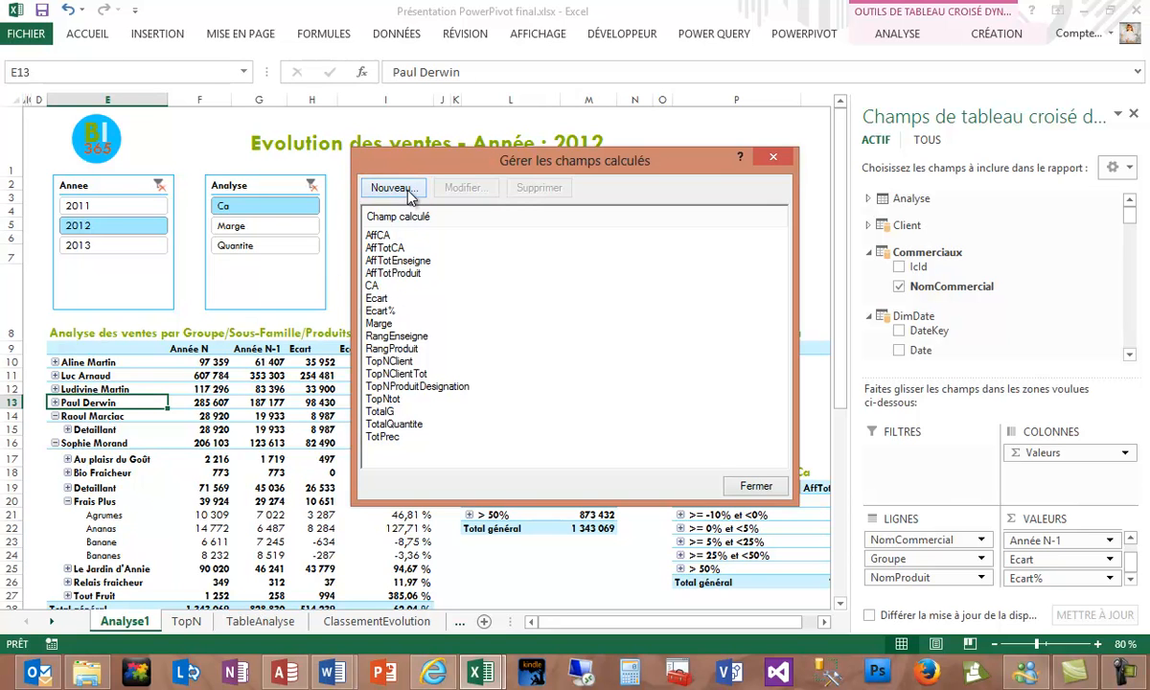
{"action": "left_click", "coordinate": [375, 298]}
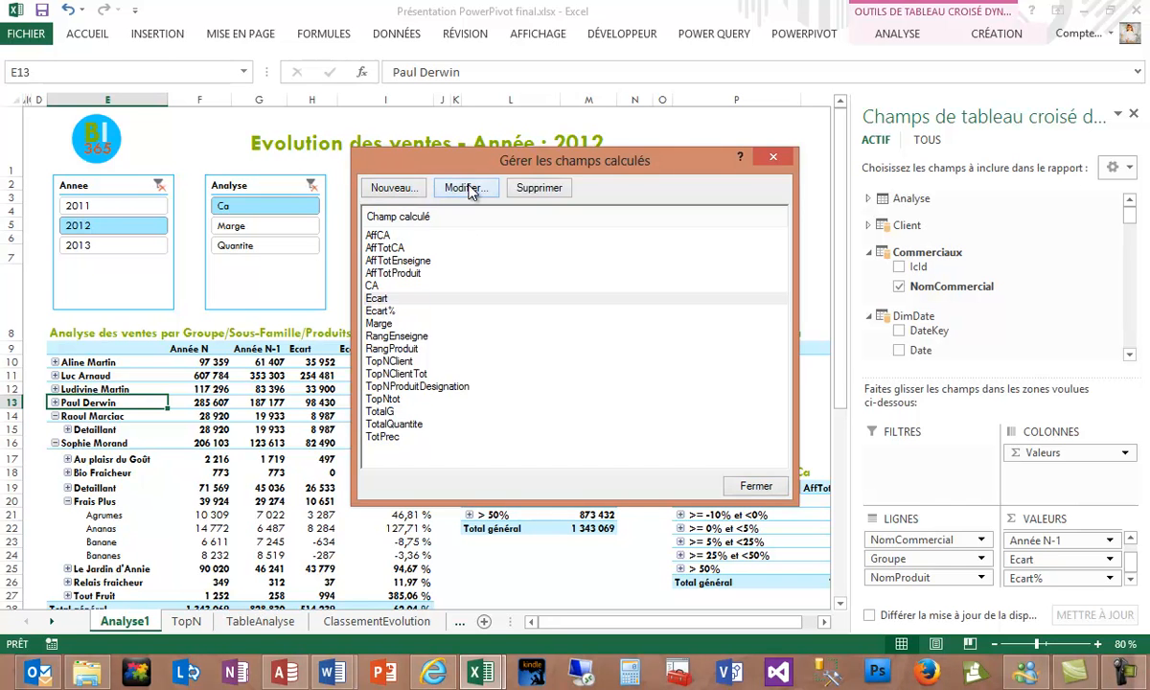
{"action": "left_click", "coordinate": [465, 188]}
{"action": "left_click", "coordinate": [397, 313]}
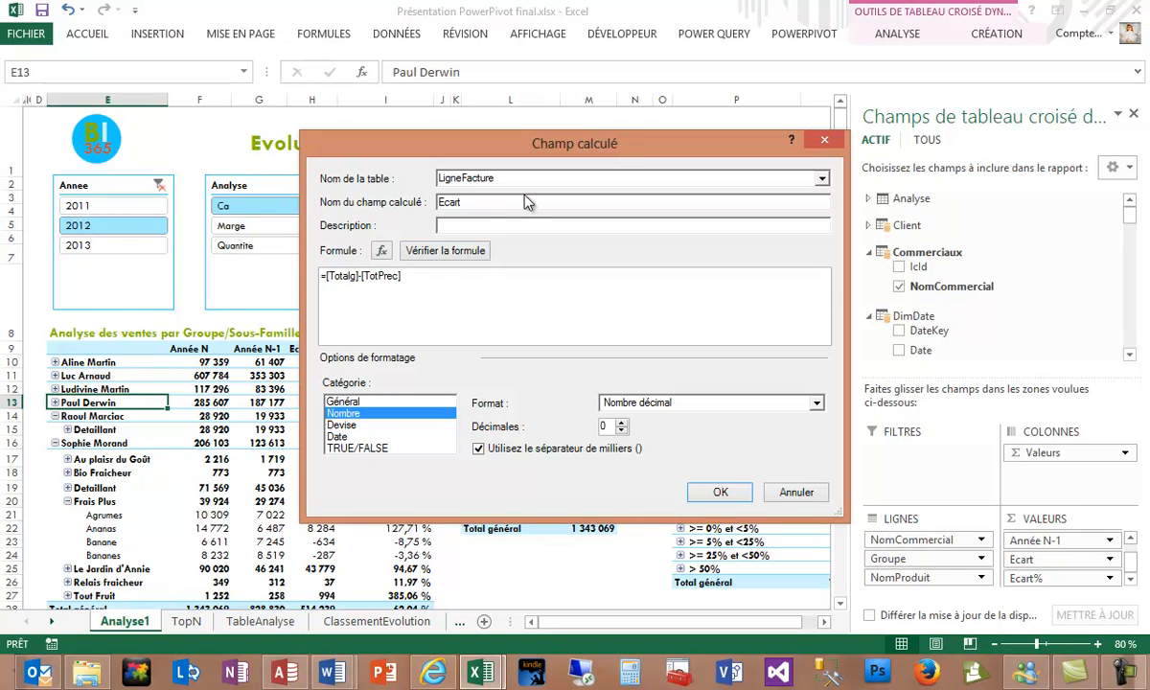
{"action": "left_click", "coordinate": [813, 493]}
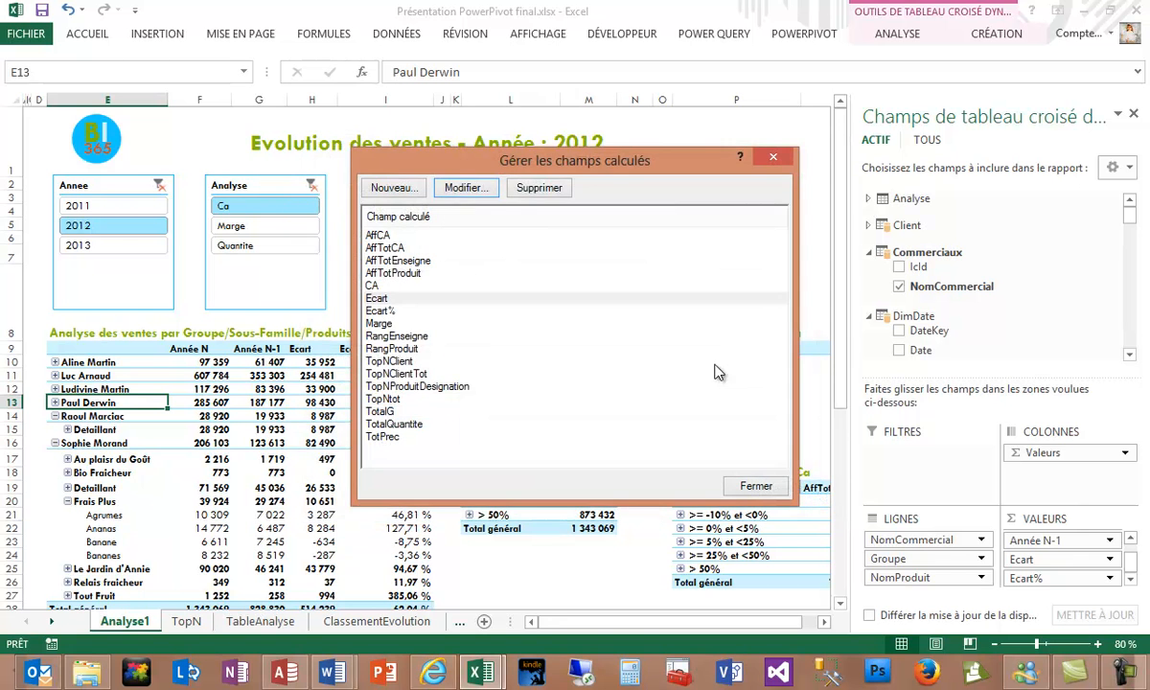
Examine the formula of the TotalG calculated field and leave it without changes.
{"action": "left_click", "coordinate": [380, 413]}
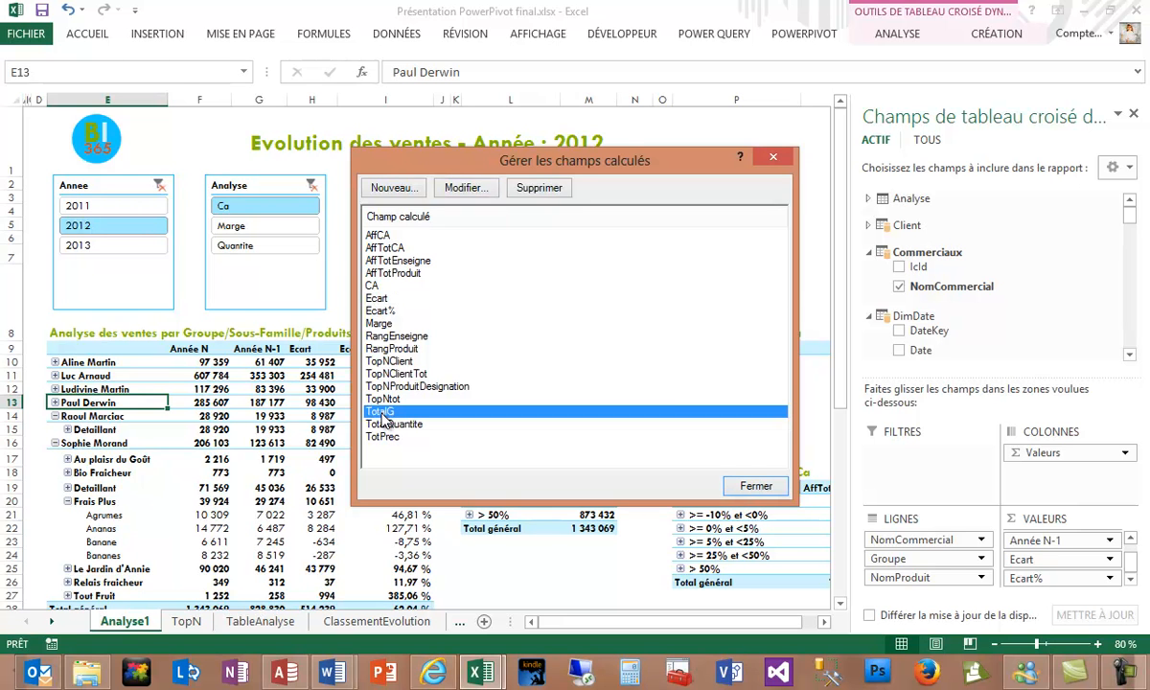
{"action": "left_click", "coordinate": [451, 187]}
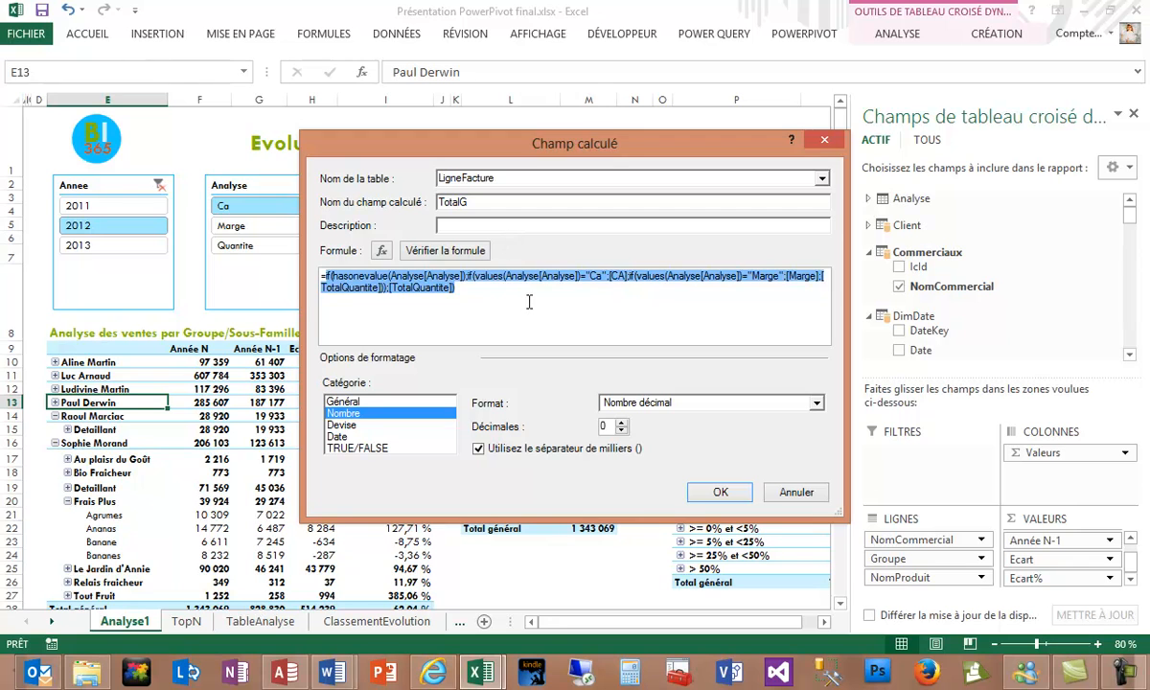
{"action": "left_click", "coordinate": [528, 303]}
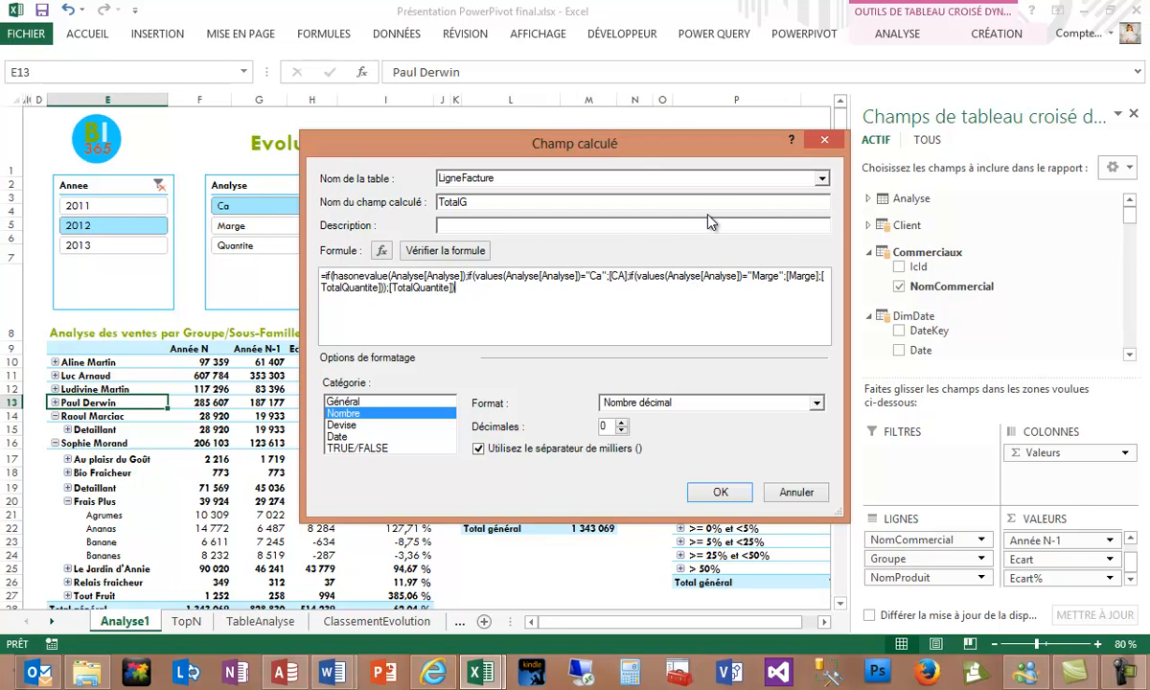
{"action": "left_click", "coordinate": [808, 492]}
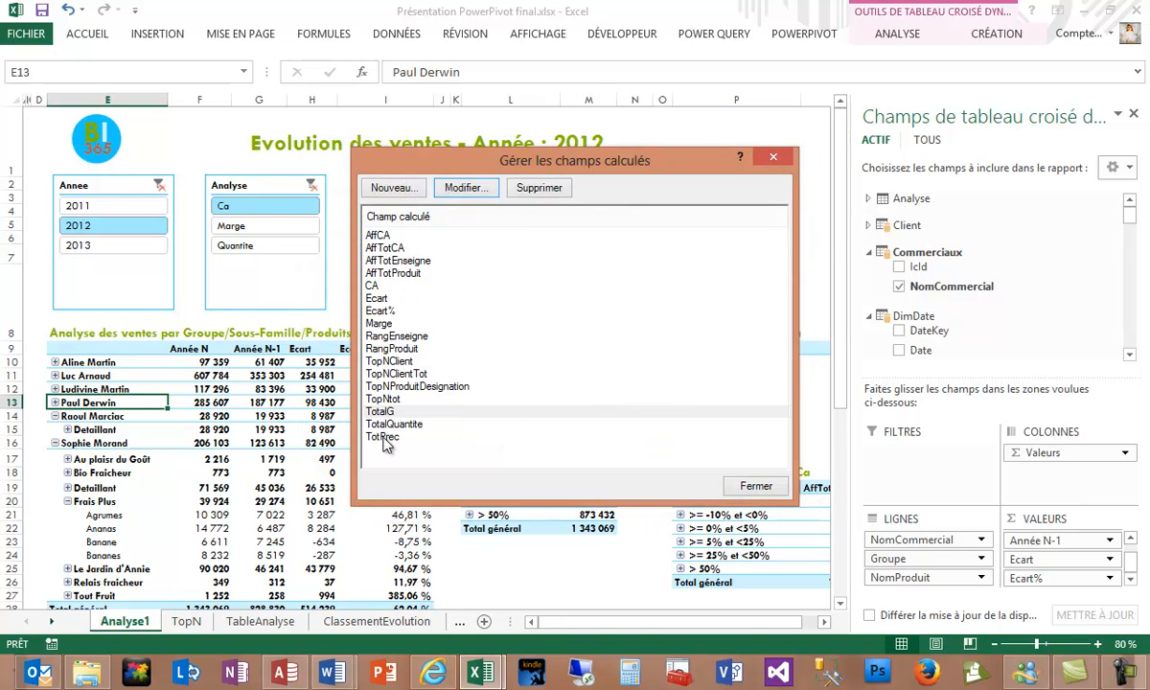
Examine the formula of the Marge calculated field without changing it and close the calculated fields list.
{"action": "left_click", "coordinate": [378, 324]}
{"action": "left_click", "coordinate": [465, 188]}
{"action": "left_click", "coordinate": [396, 278]}
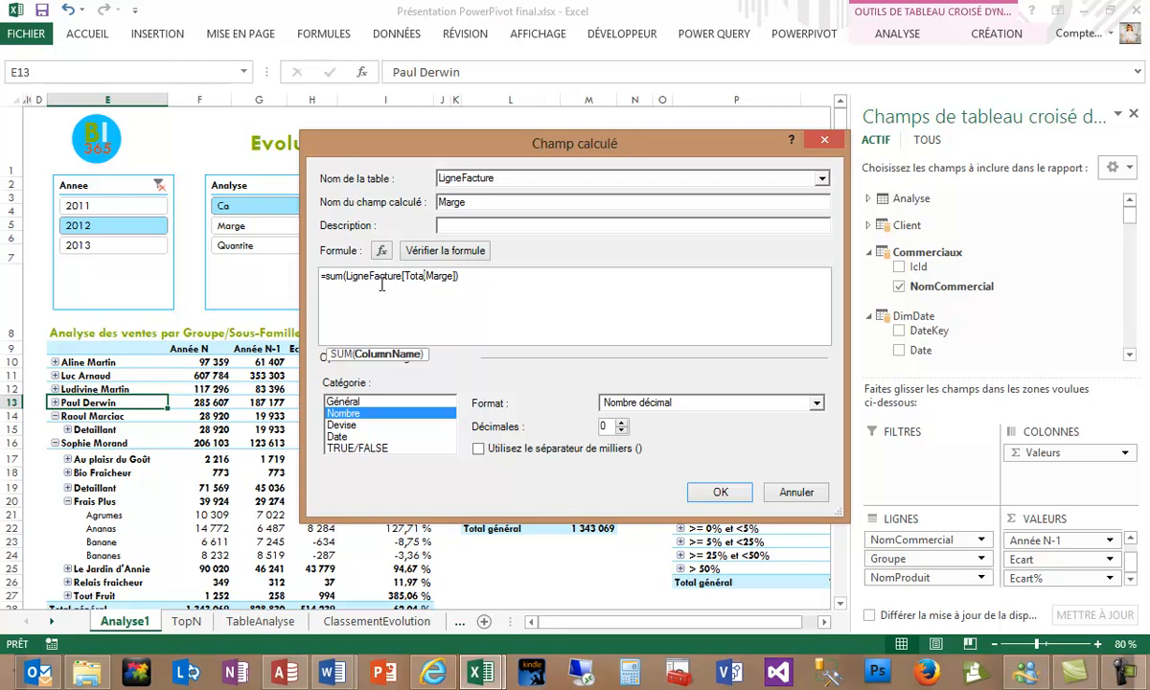
{"action": "left_click", "coordinate": [795, 492]}
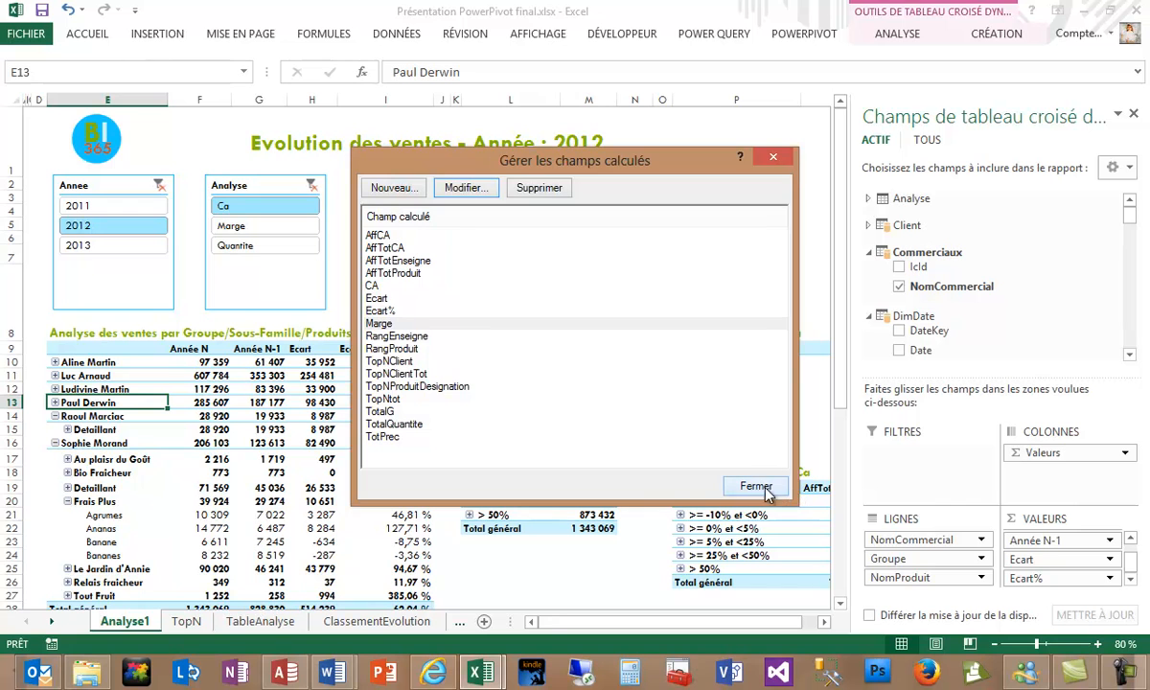
{"action": "left_click", "coordinate": [755, 491]}
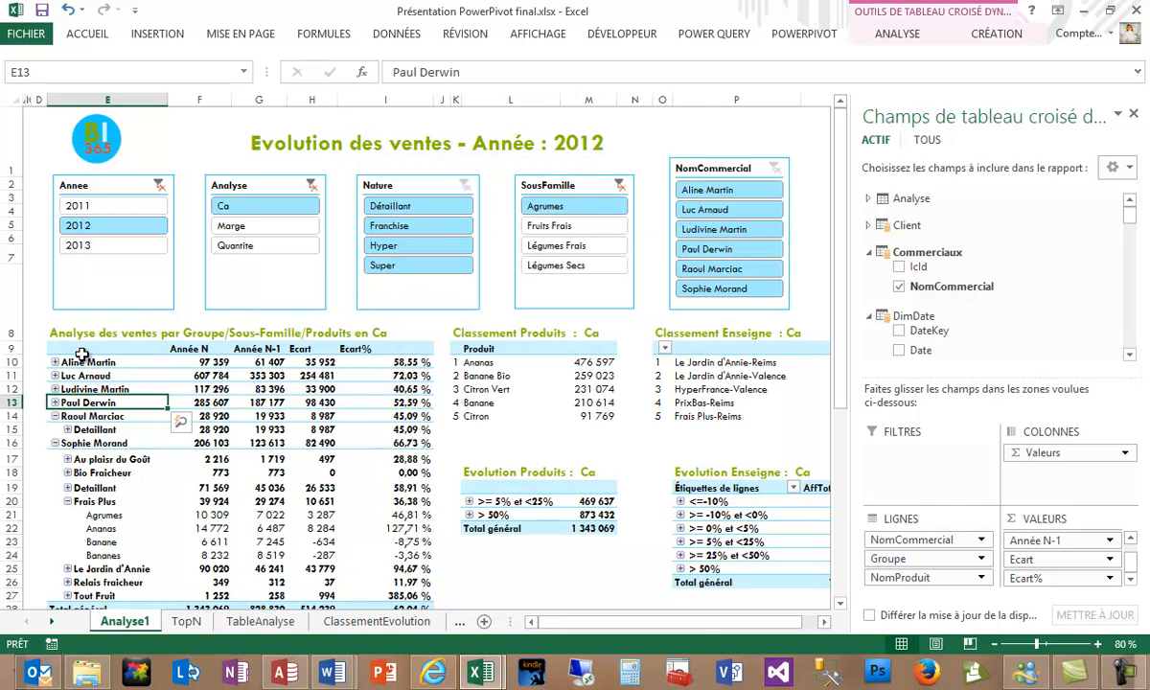
Inspect the Année N values of Agrumes and Ananas under the Frais Plus group of the last salesperson.
{"action": "left_click", "coordinate": [213, 516]}
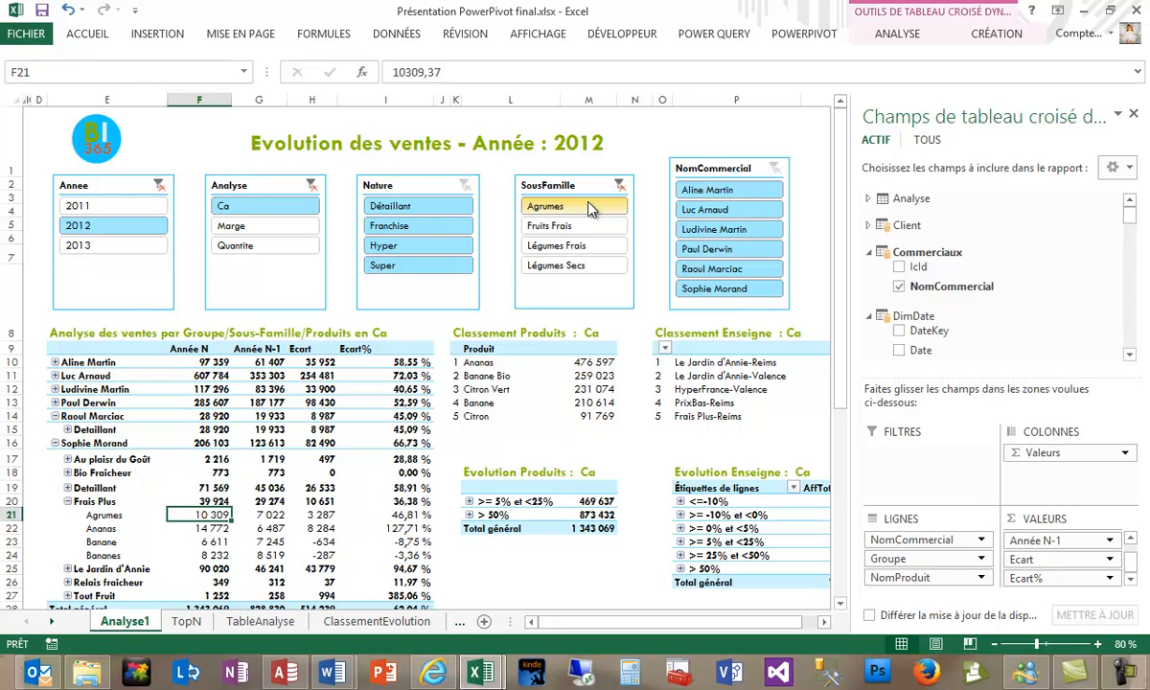
{"action": "left_click", "coordinate": [226, 527]}
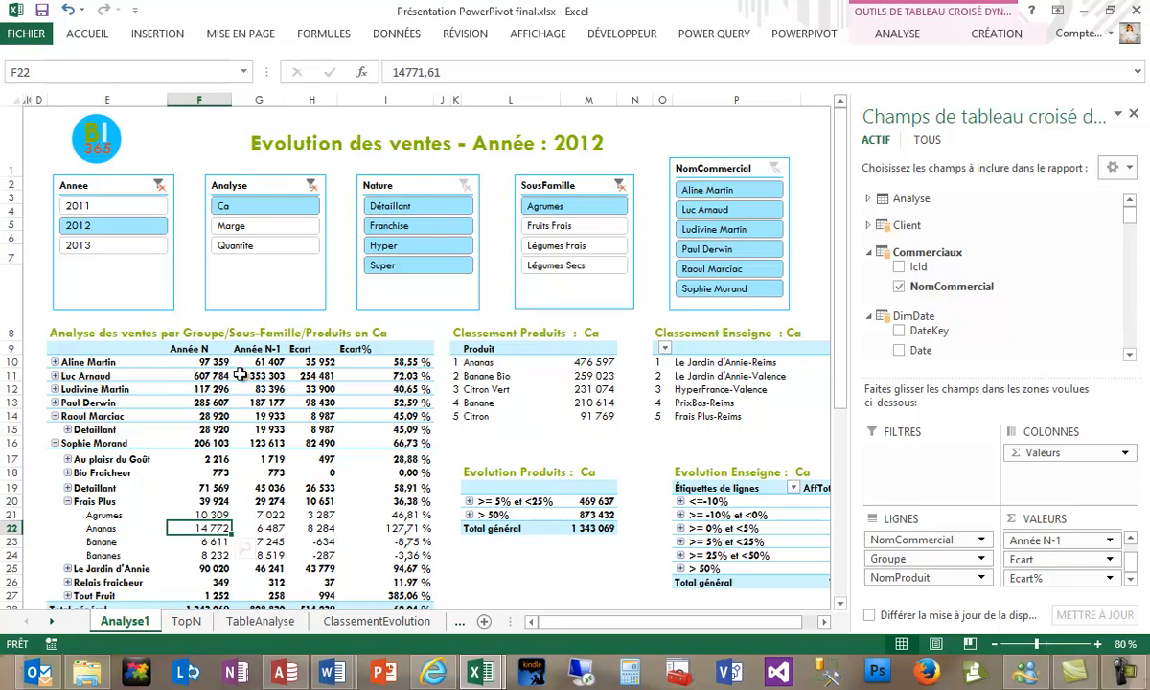
{"action": "mouse_move", "coordinate": [219, 530]}
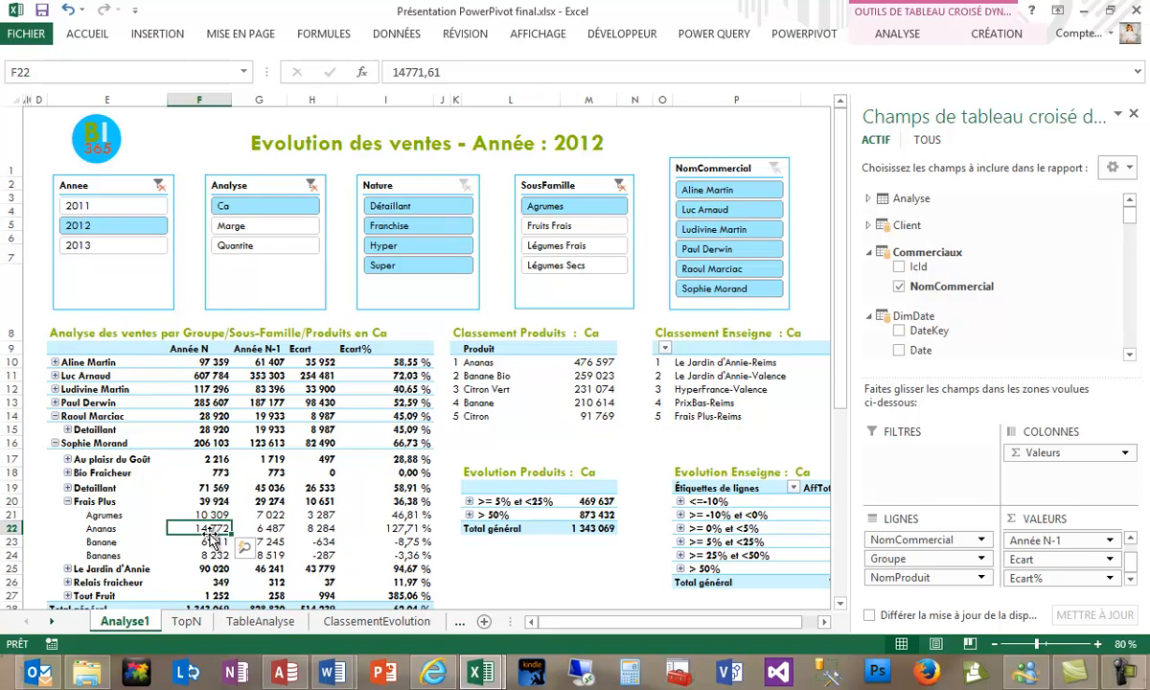
Open the list of PowerPivot calculated fields and examine the formula of AffTotEnseigne without changing it.
{"action": "left_click", "coordinate": [87, 33]}
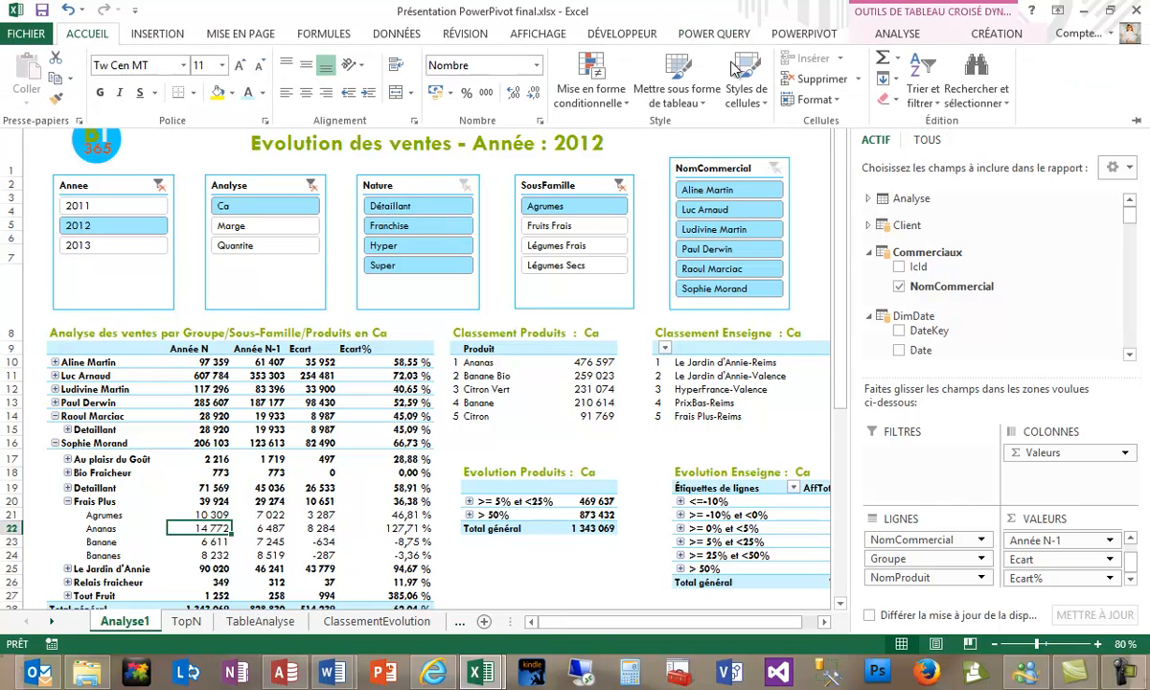
{"action": "left_click", "coordinate": [778, 37]}
{"action": "left_click", "coordinate": [128, 96]}
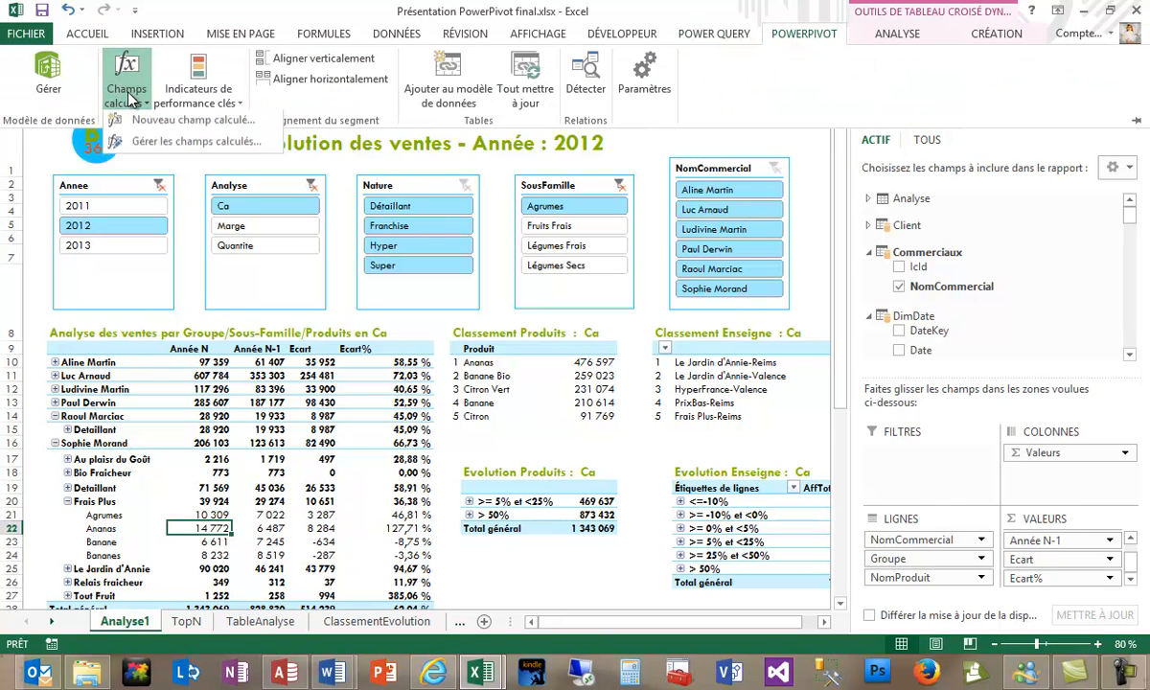
{"action": "left_click", "coordinate": [187, 145]}
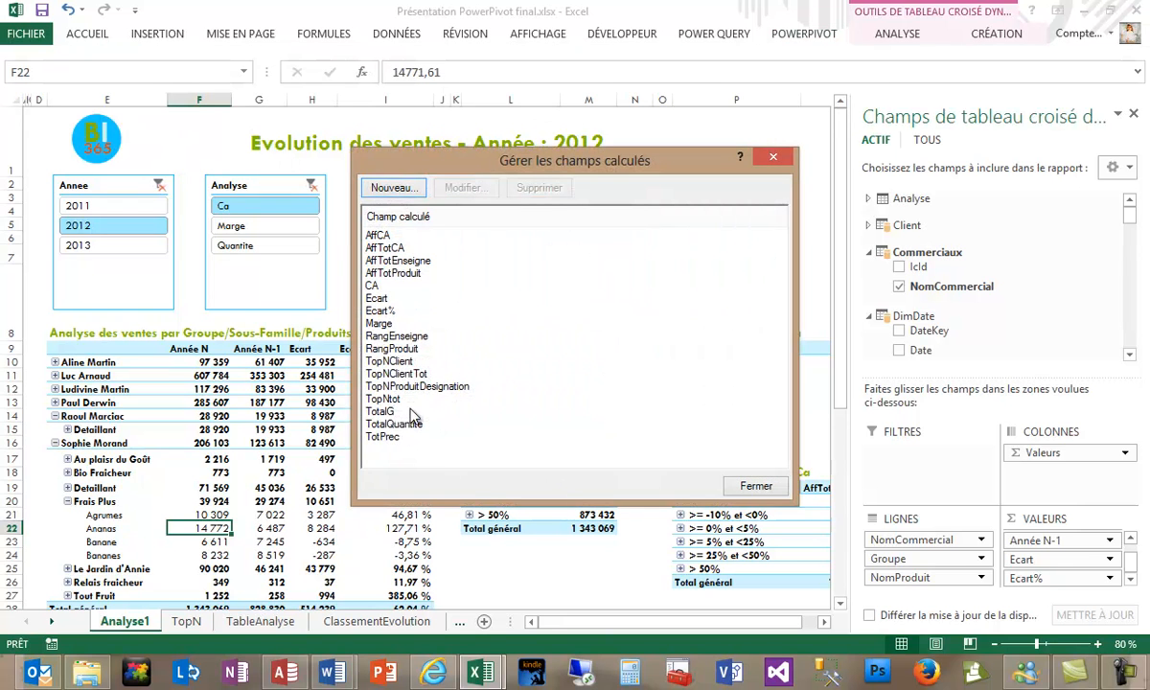
{"action": "left_click", "coordinate": [400, 263]}
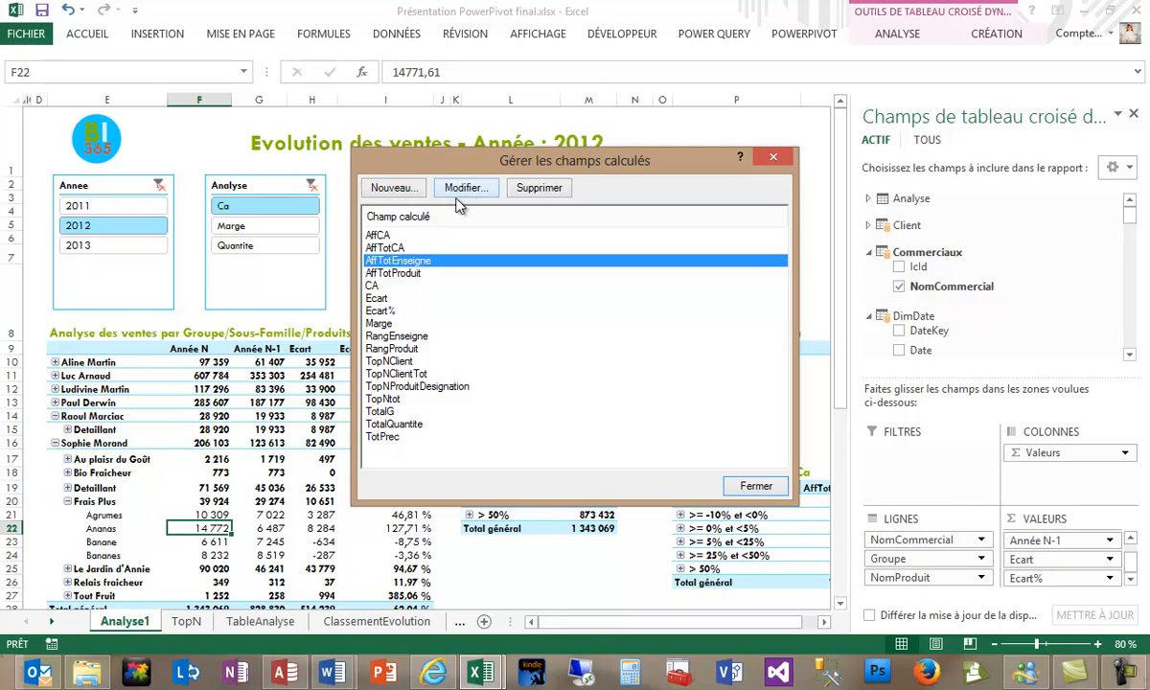
{"action": "left_click", "coordinate": [464, 187]}
{"action": "left_click", "coordinate": [432, 276]}
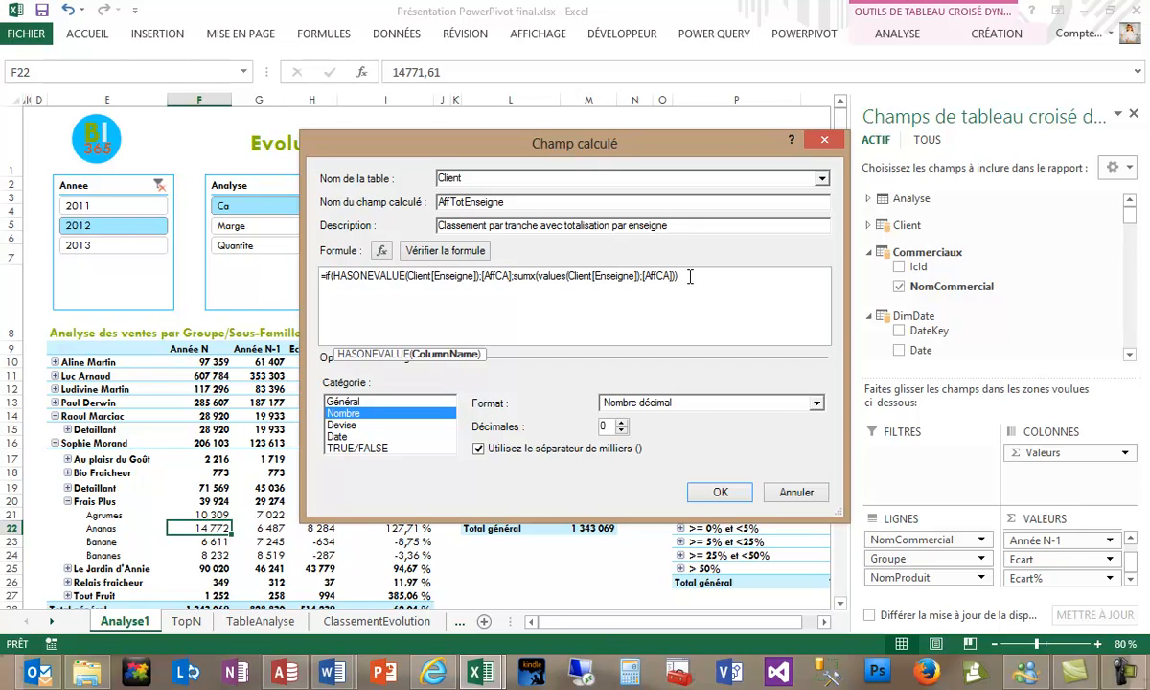
{"action": "left_click_drag", "start_coordinate": [689, 276], "coordinate": [276, 264]}
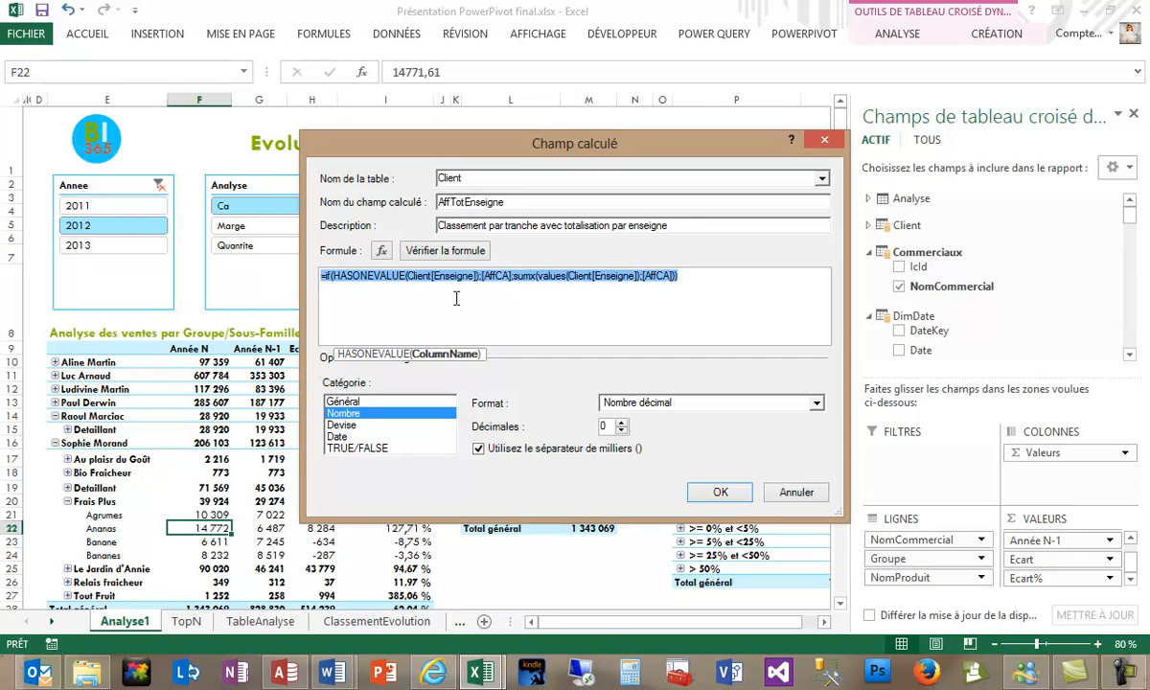
{"action": "left_click", "coordinate": [525, 276]}
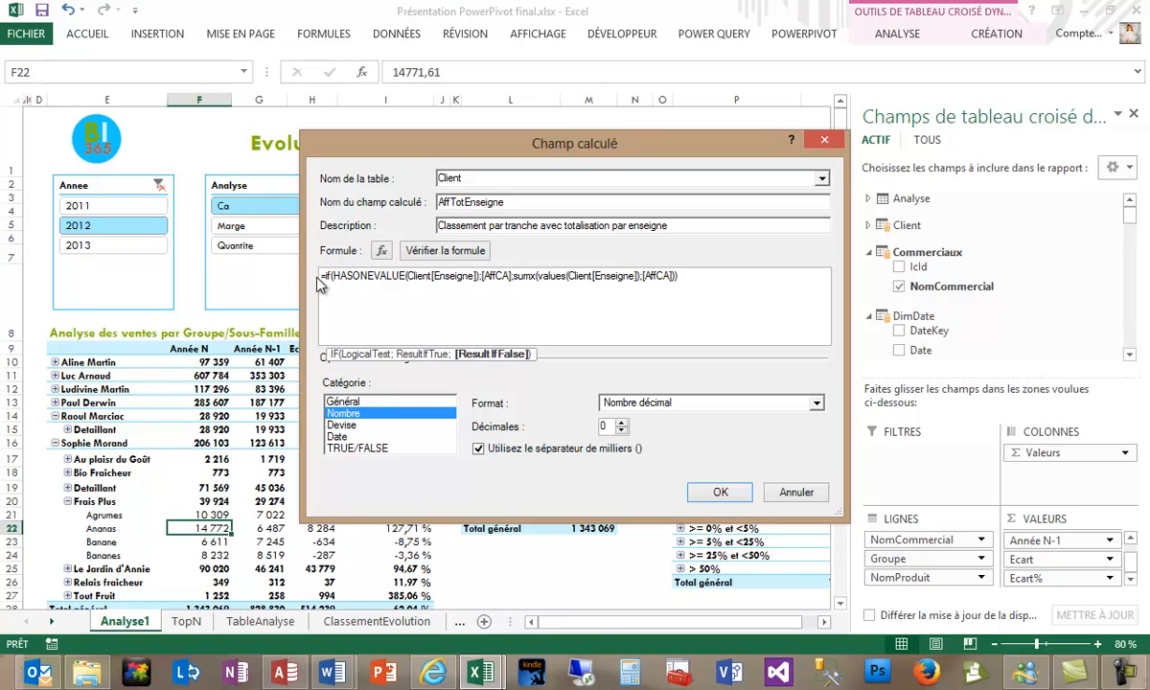
{"action": "left_click_drag", "start_coordinate": [322, 278], "coordinate": [680, 276]}
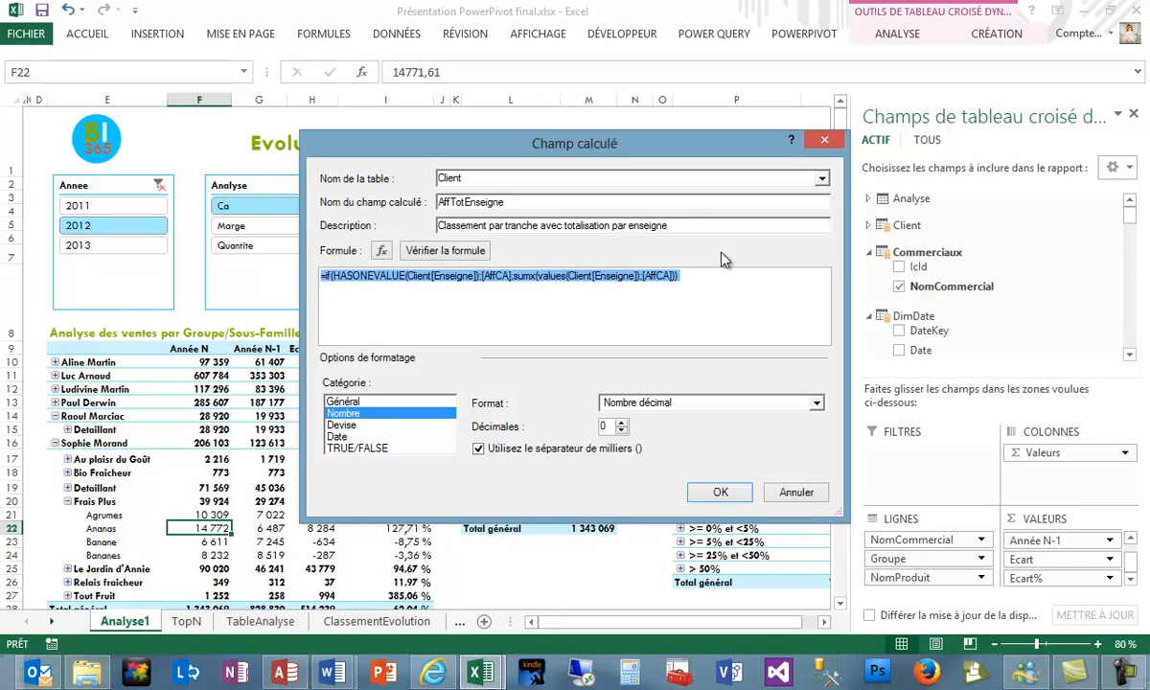
{"action": "left_click", "coordinate": [794, 493]}
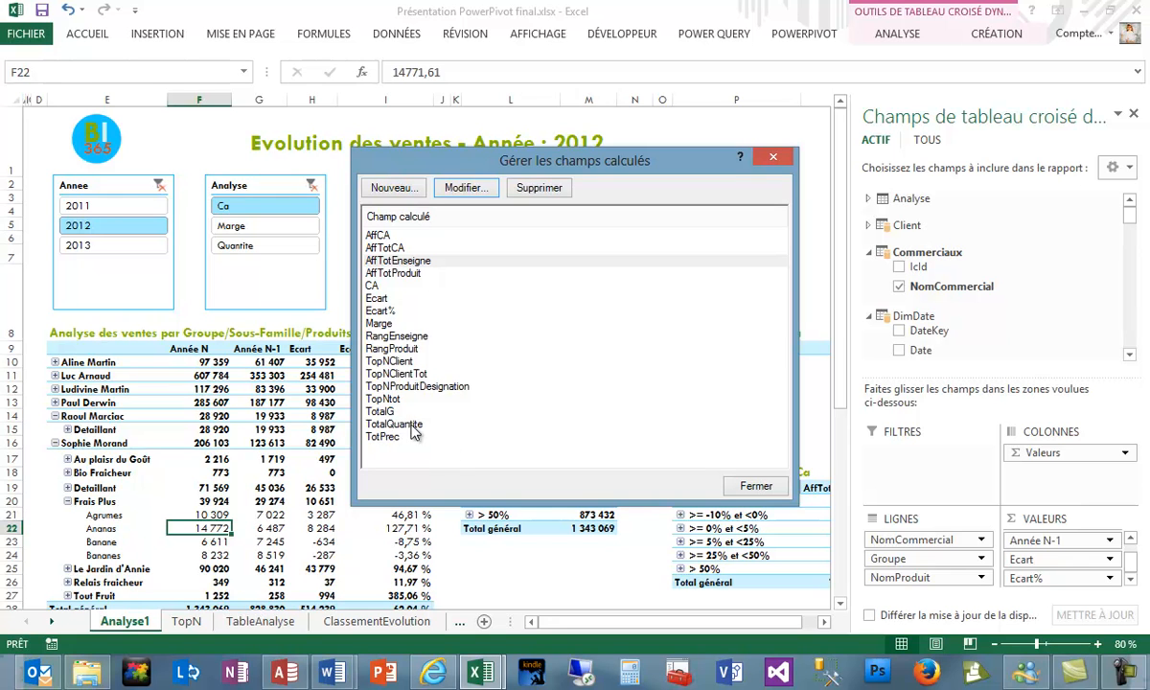
Examine the name and formula of the TotalQuantite calculated field without changing them and close the calculated fields list.
{"action": "left_click", "coordinate": [410, 424]}
{"action": "left_click", "coordinate": [467, 187]}
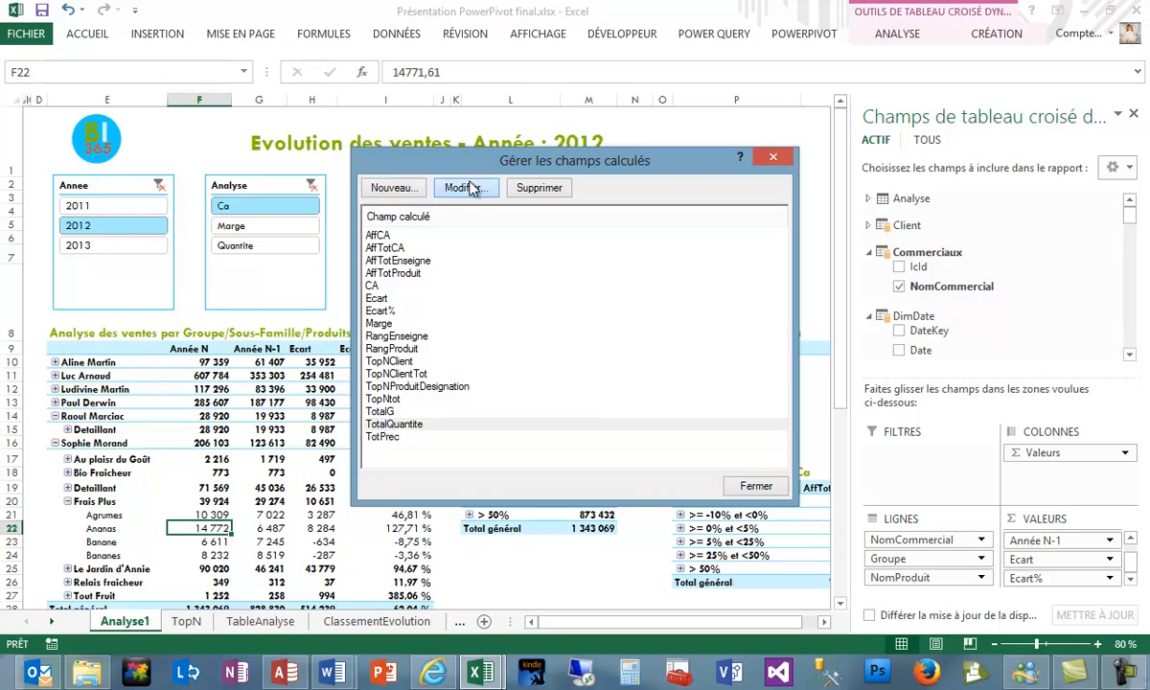
{"action": "left_click_drag", "start_coordinate": [324, 278], "coordinate": [461, 280]}
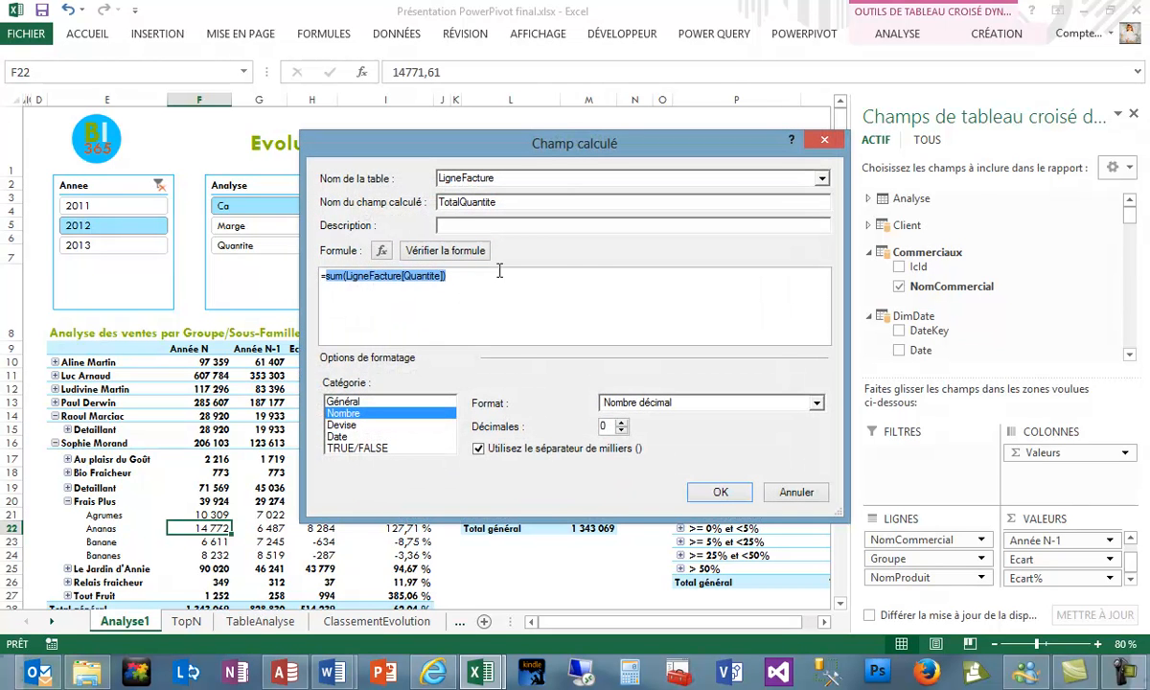
{"action": "left_click_drag", "start_coordinate": [495, 204], "coordinate": [433, 202]}
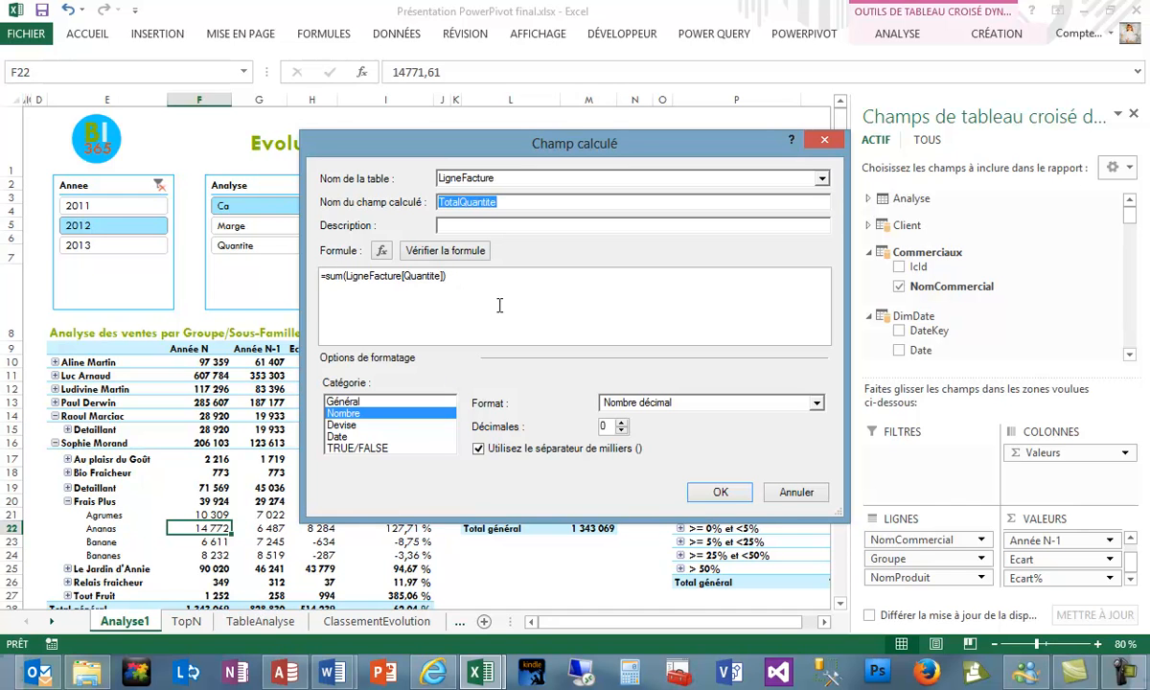
{"action": "left_click", "coordinate": [787, 494]}
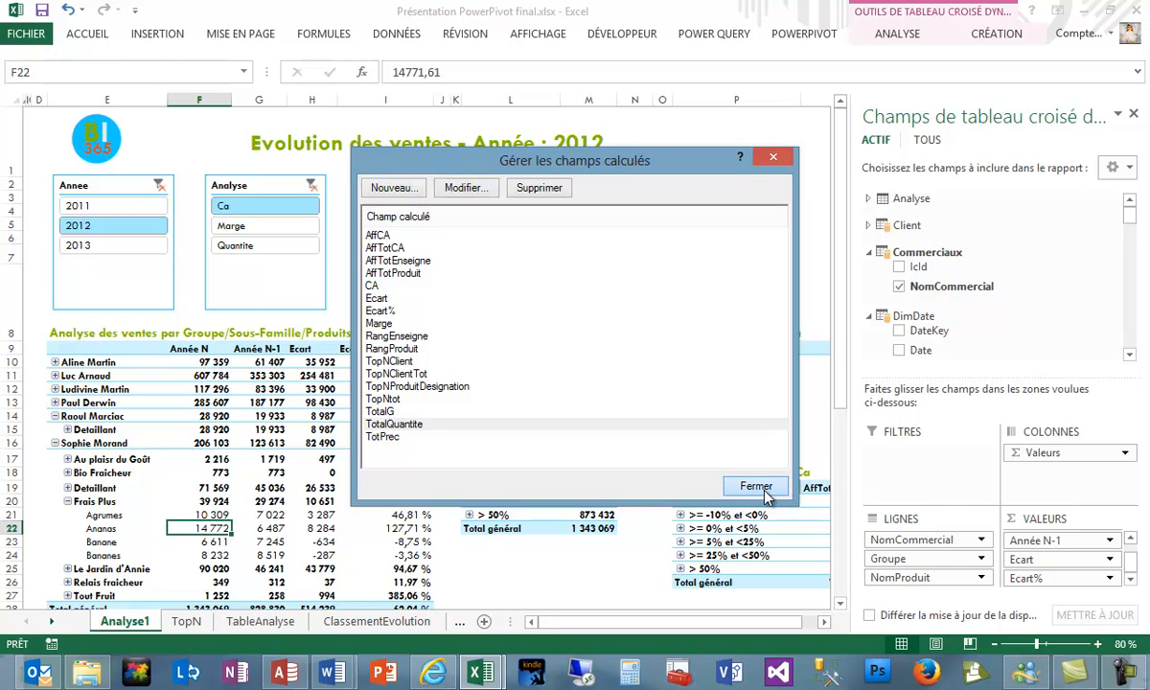
{"action": "left_click", "coordinate": [756, 487]}
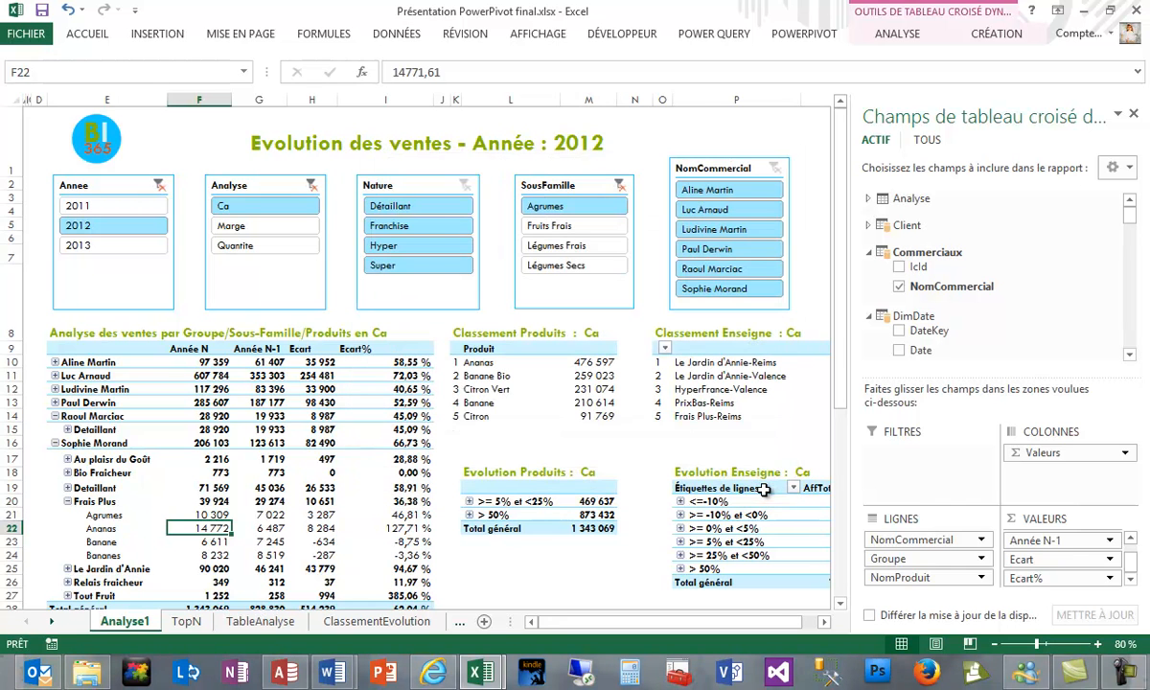
Leave the pivot table, open the PowerPivot data model window and display the Client table.
{"action": "left_click", "coordinate": [482, 446]}
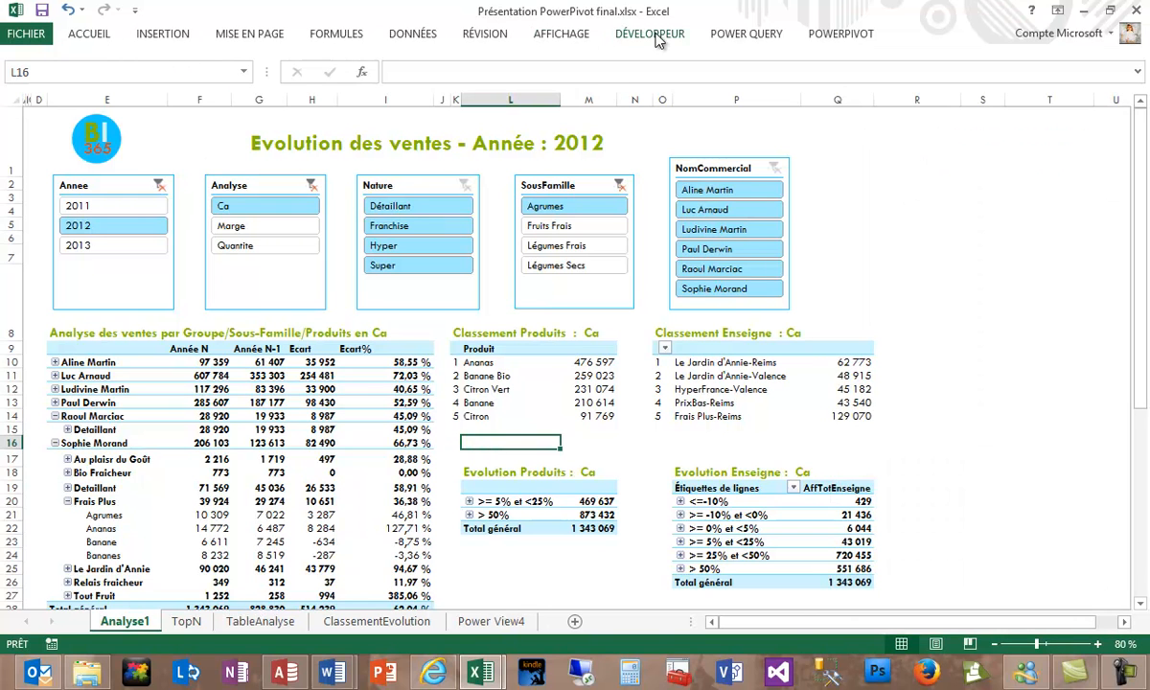
{"action": "left_click", "coordinate": [830, 34]}
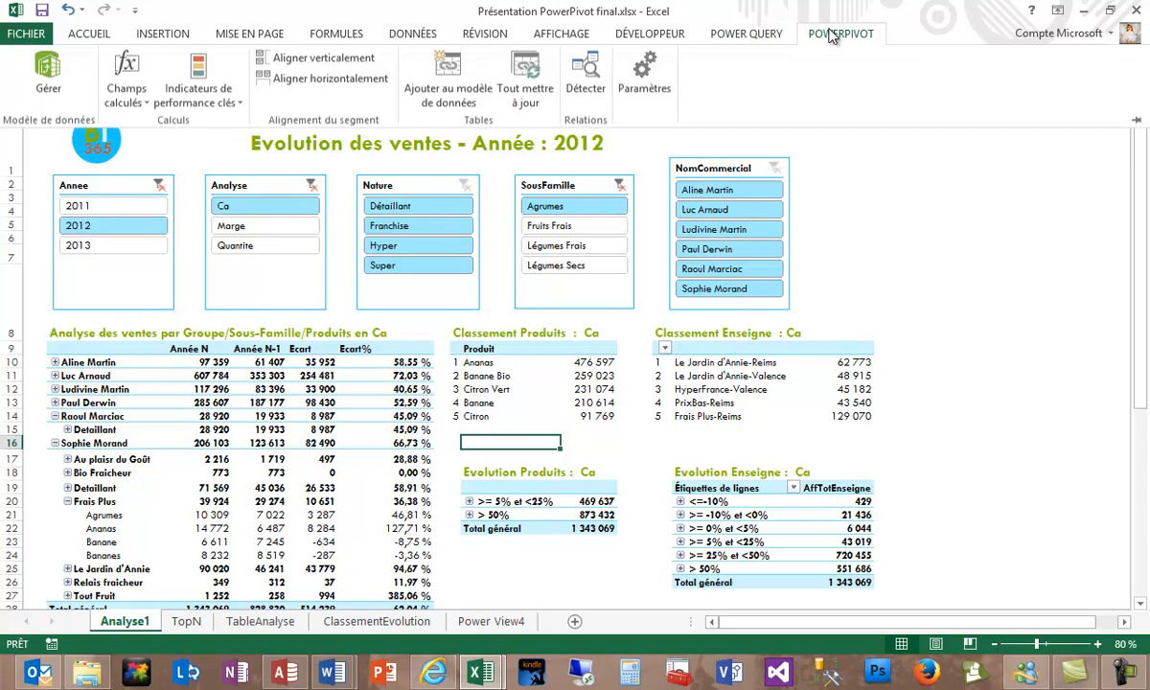
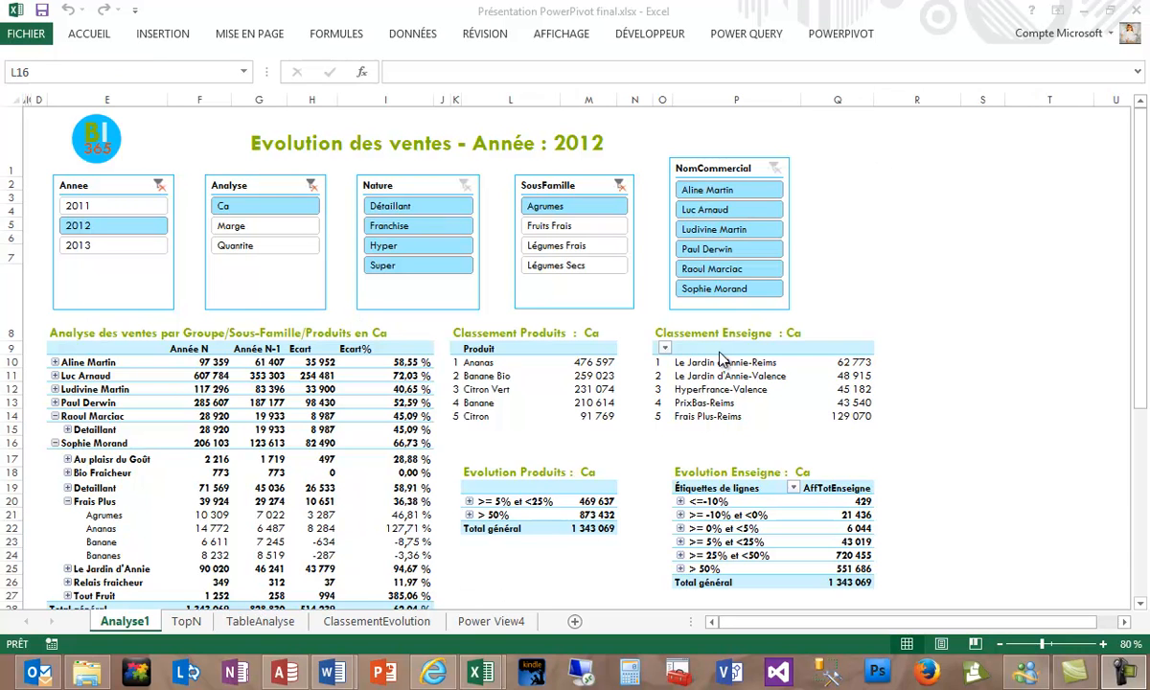
{"action": "left_click", "coordinate": [841, 36]}
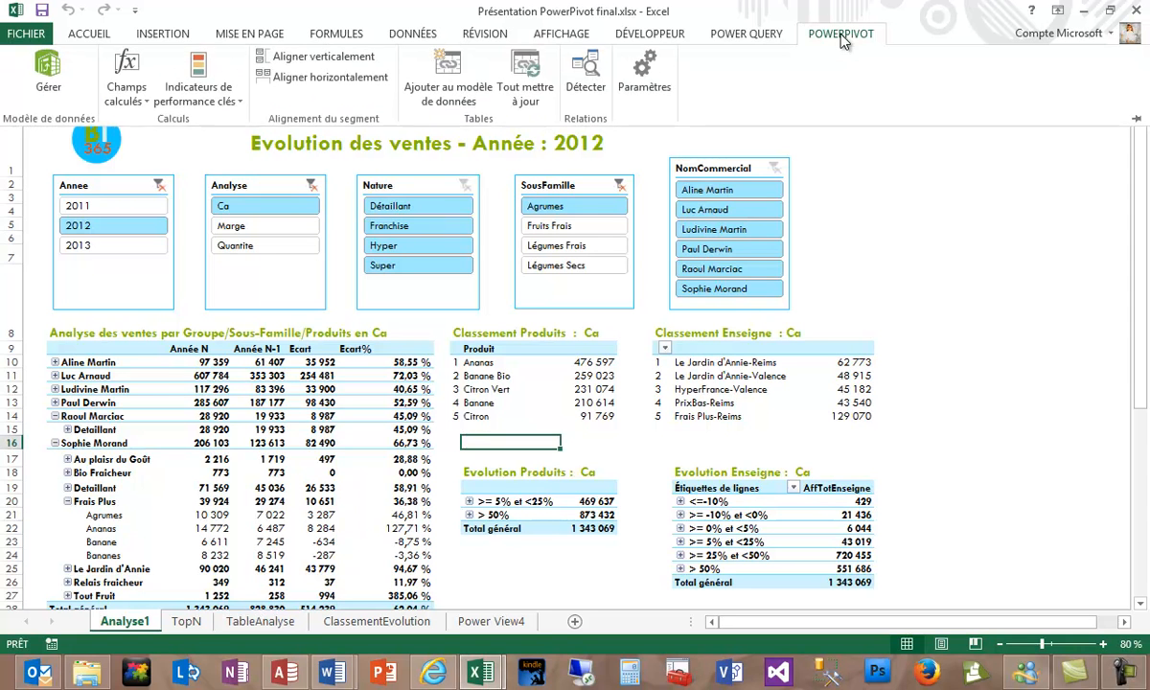
{"action": "left_click", "coordinate": [50, 72]}
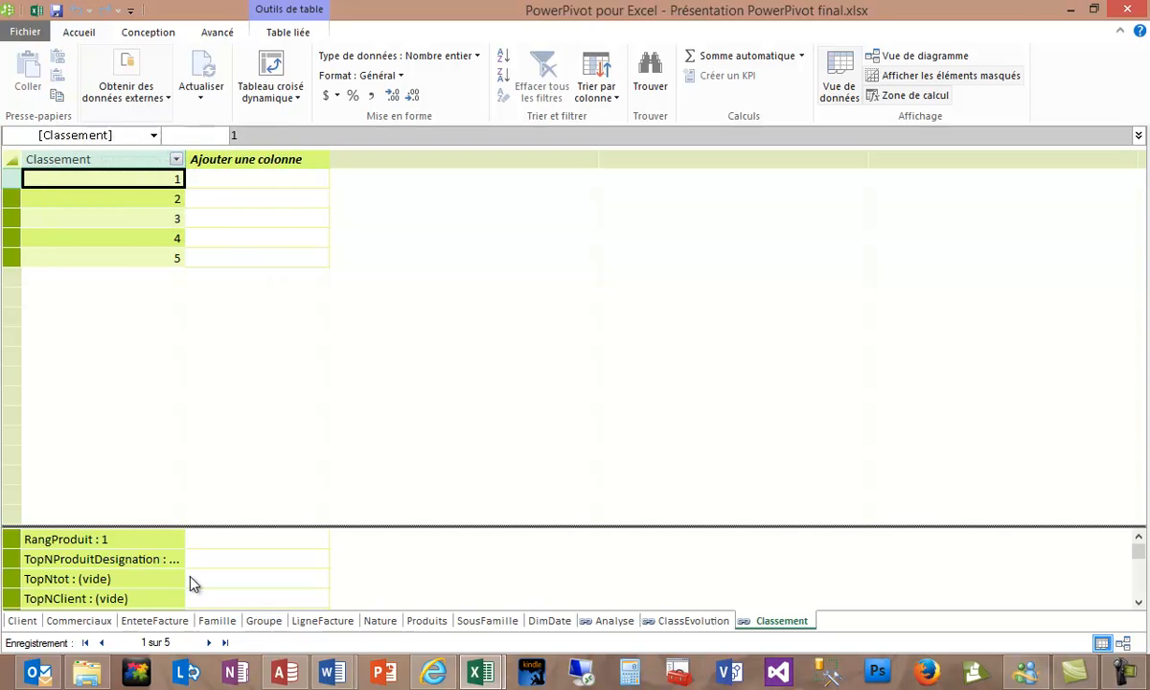
{"action": "left_click", "coordinate": [24, 621]}
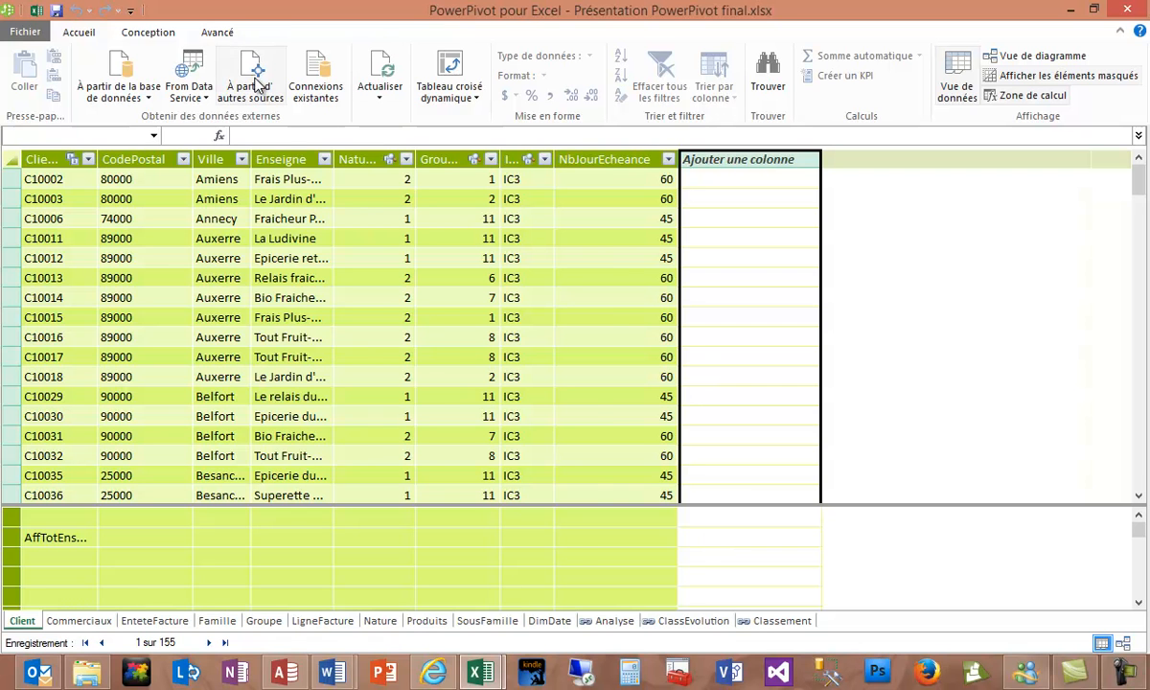
Start importing external data from an Excel file, choosing DepartementRegion.xlsx in the blog folder as the source.
{"action": "left_click", "coordinate": [257, 84]}
{"action": "left_click_drag", "start_coordinate": [787, 256], "coordinate": [812, 505]}
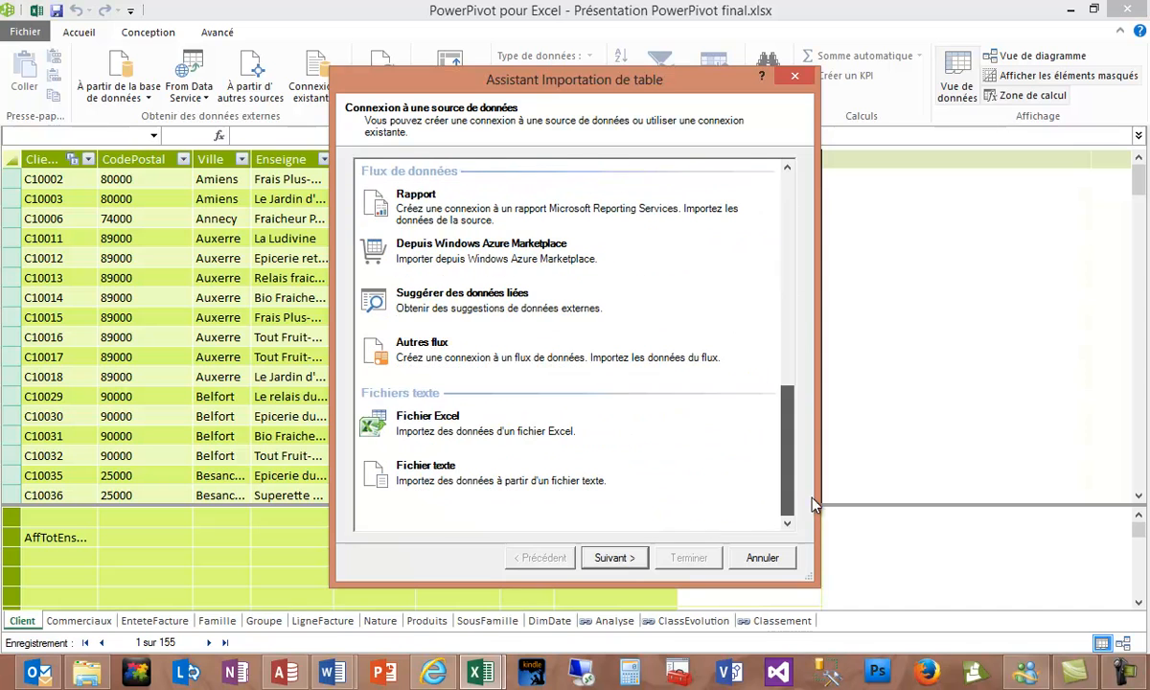
{"action": "left_click", "coordinate": [465, 434]}
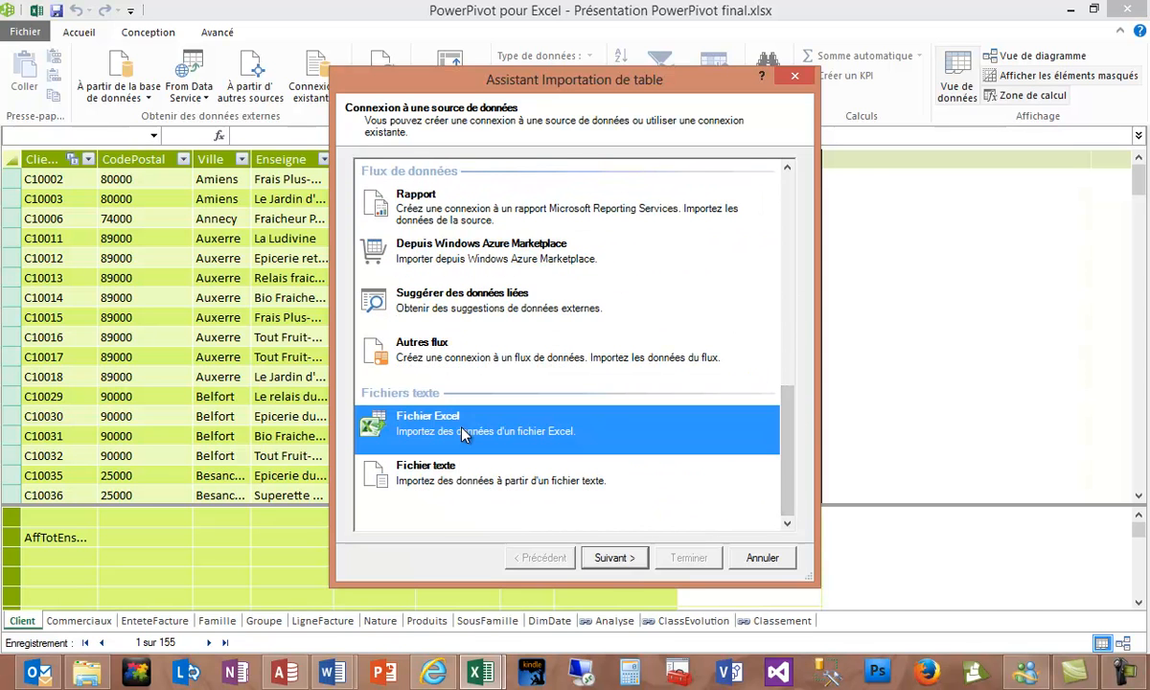
{"action": "left_click", "coordinate": [612, 558]}
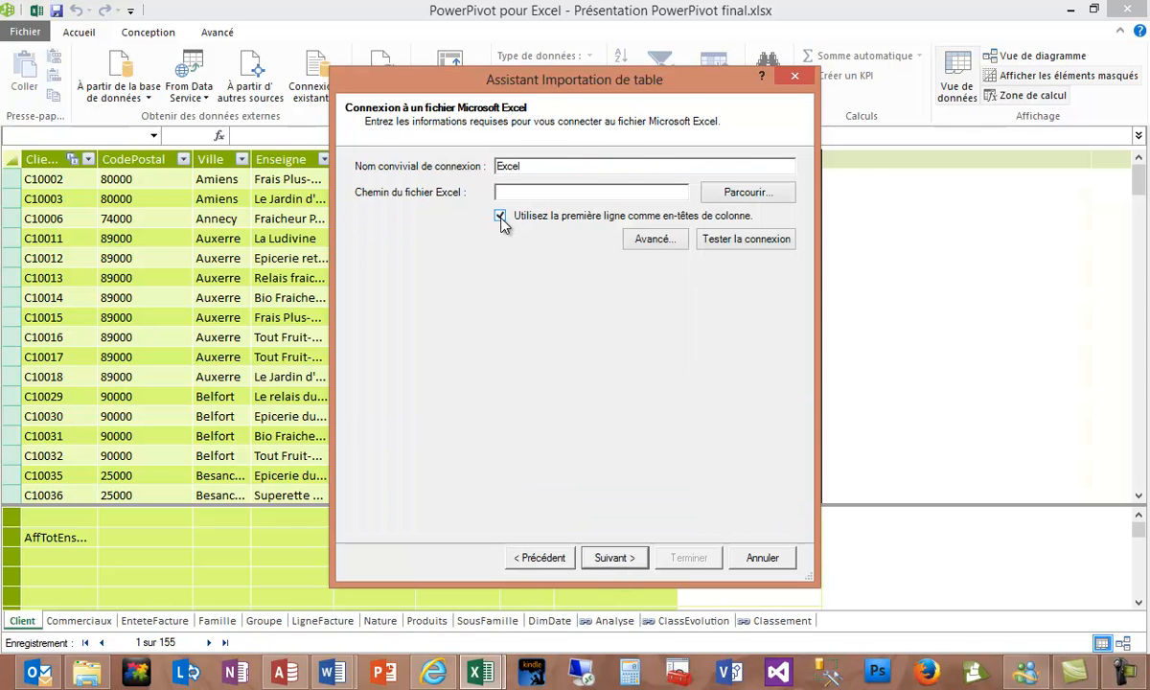
{"action": "left_click", "coordinate": [719, 192]}
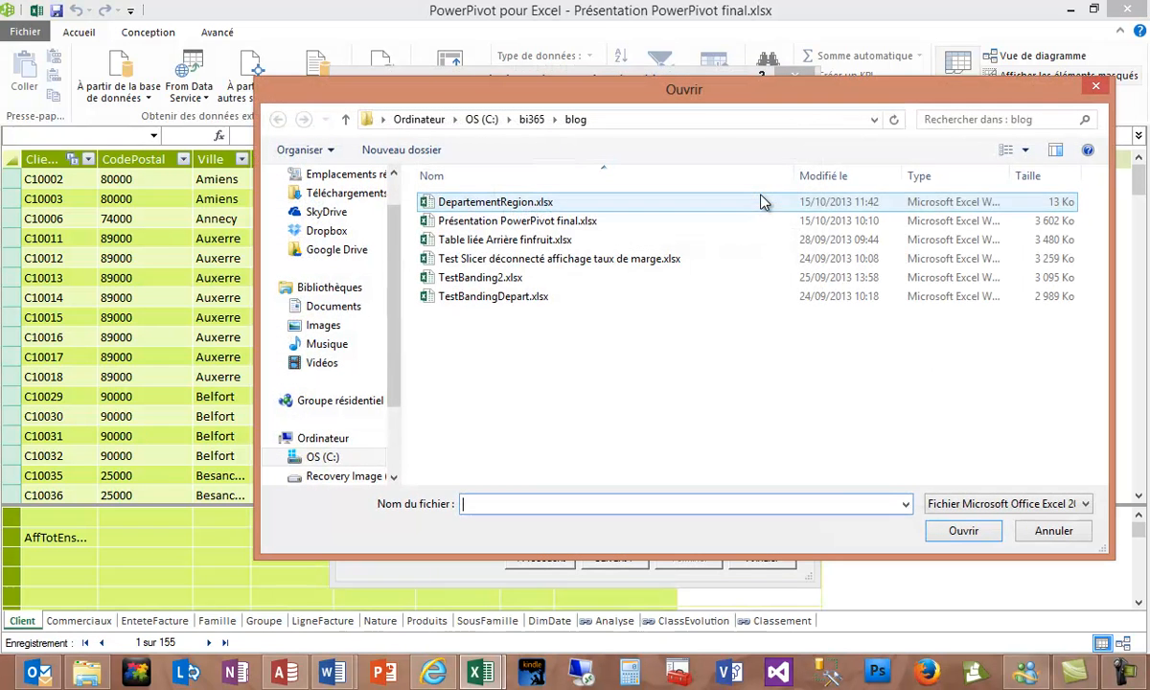
{"action": "left_click", "coordinate": [467, 209]}
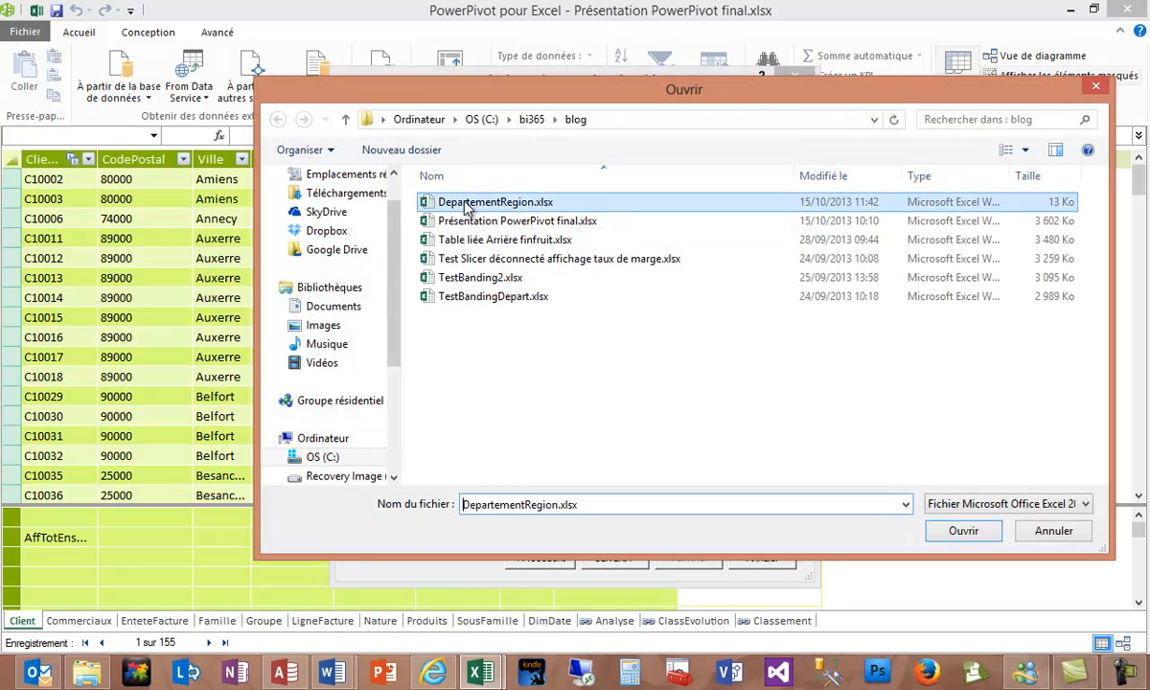
{"action": "left_click", "coordinate": [963, 532]}
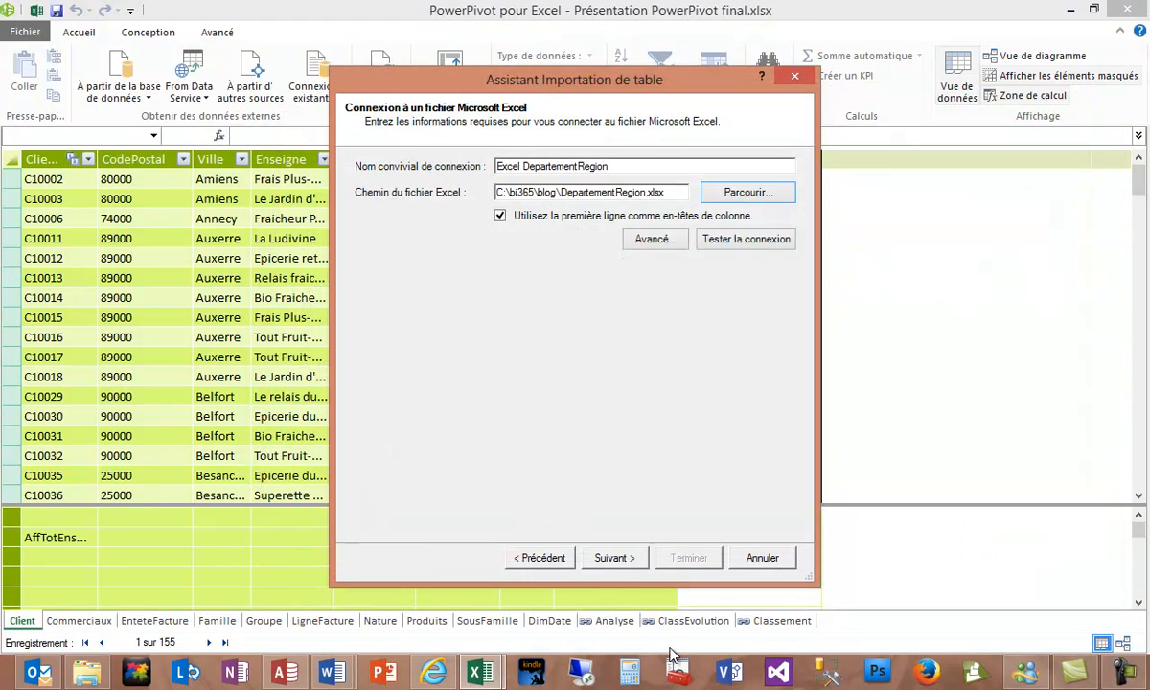
Import the Departement$ sheet as the Departement table and widen its Nom column to show the full names.
{"action": "left_click", "coordinate": [613, 557]}
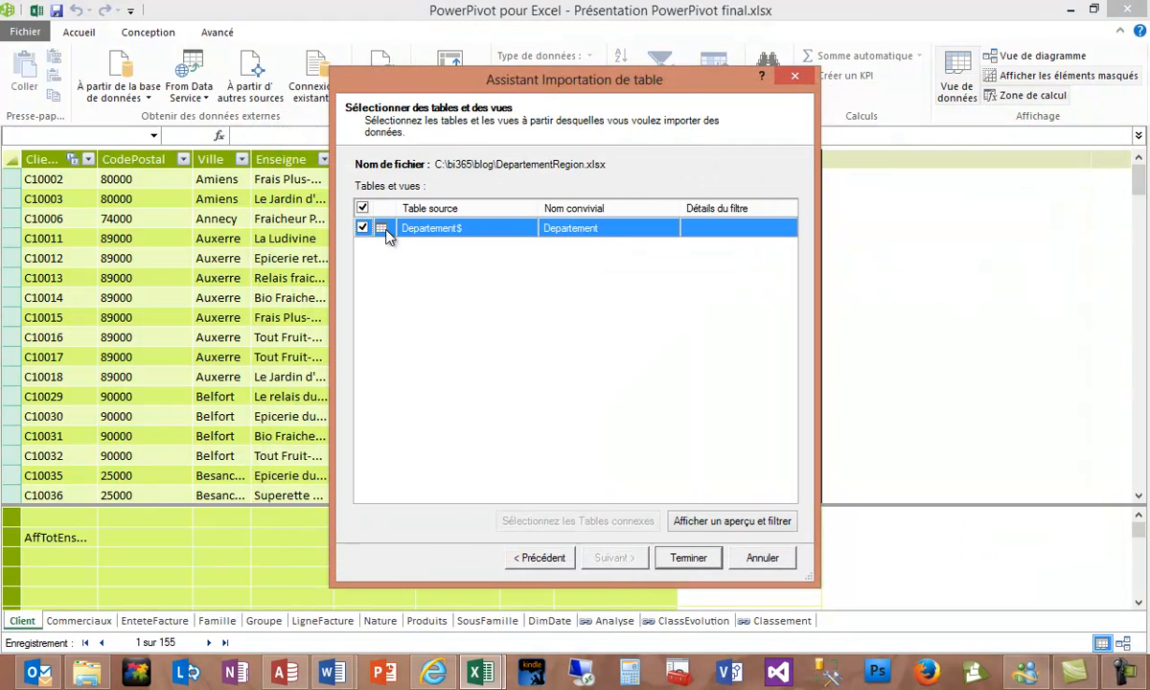
{"action": "left_click", "coordinate": [696, 559]}
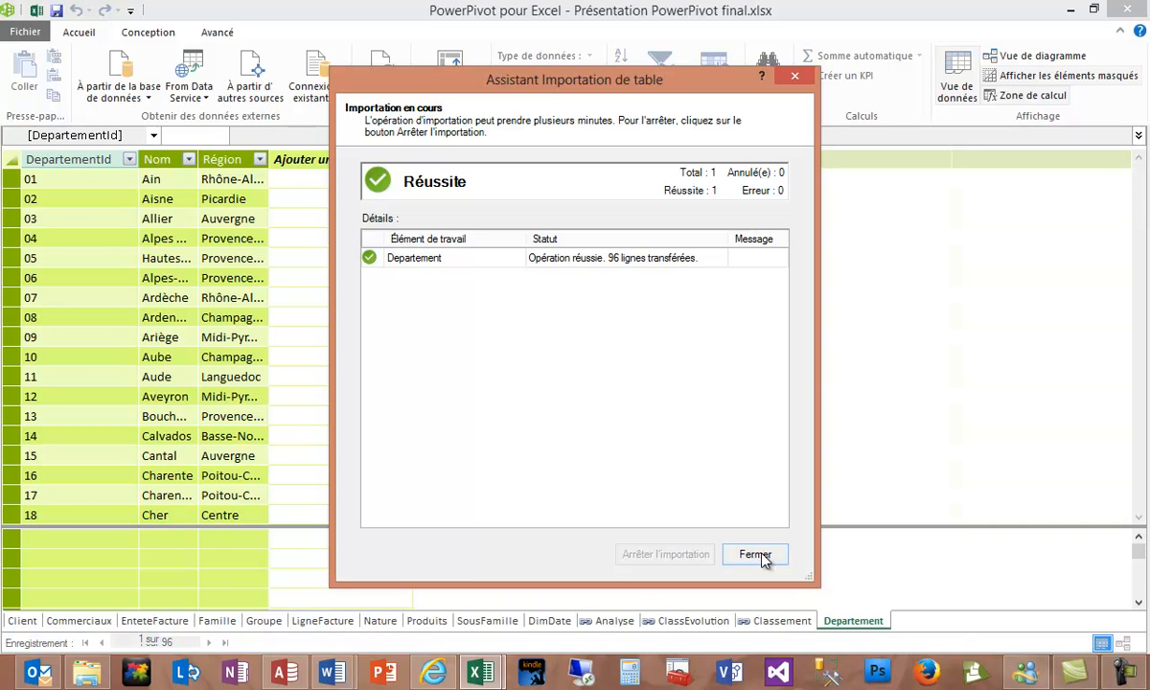
{"action": "left_click", "coordinate": [755, 555]}
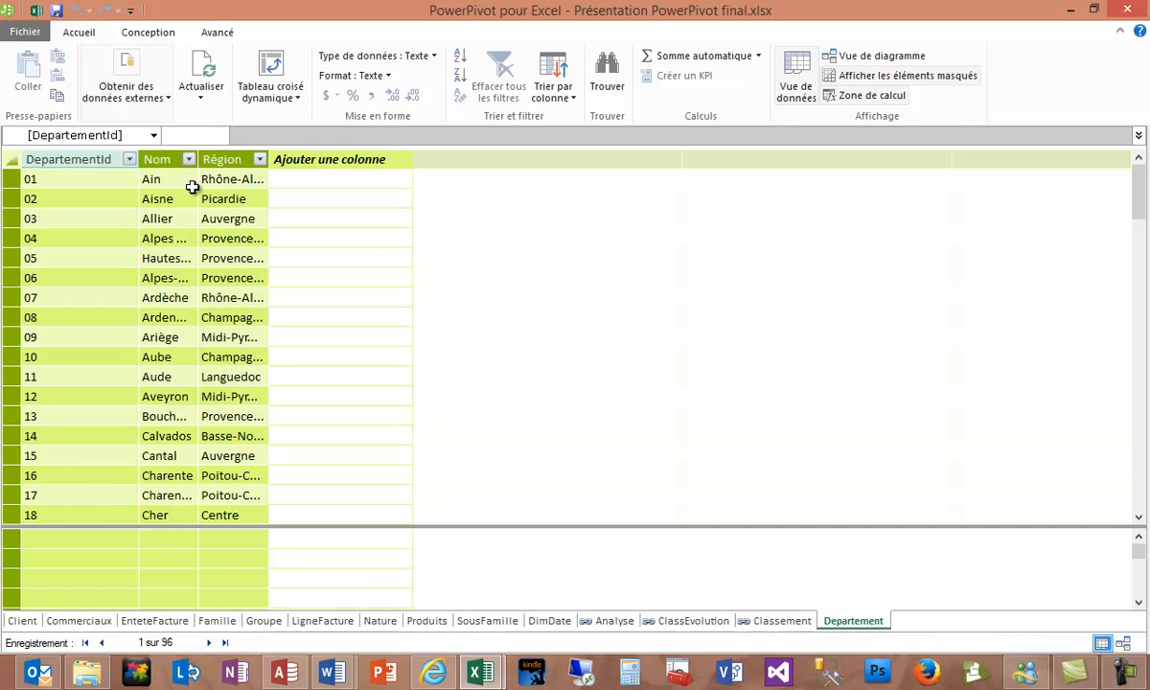
{"action": "left_click_drag", "start_coordinate": [199, 158], "coordinate": [237, 156]}
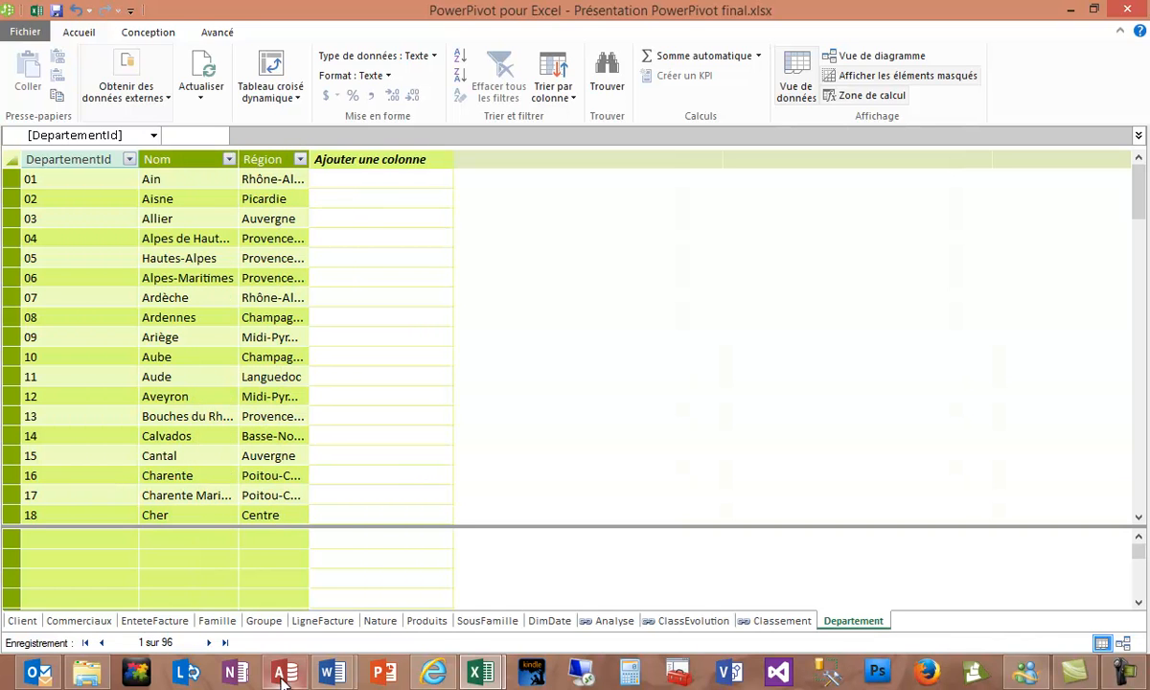
Add a calculated column to the Client table with the formula =left([CodePostal];2).
{"action": "left_click", "coordinate": [21, 621]}
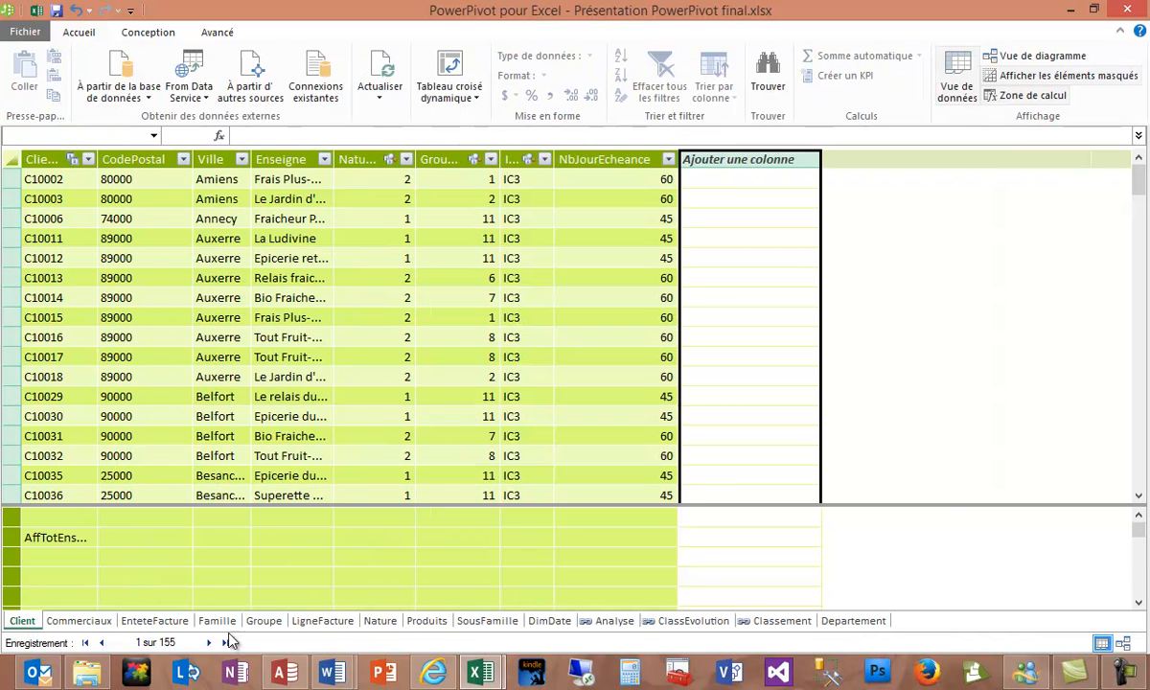
{"action": "left_click", "coordinate": [730, 177]}
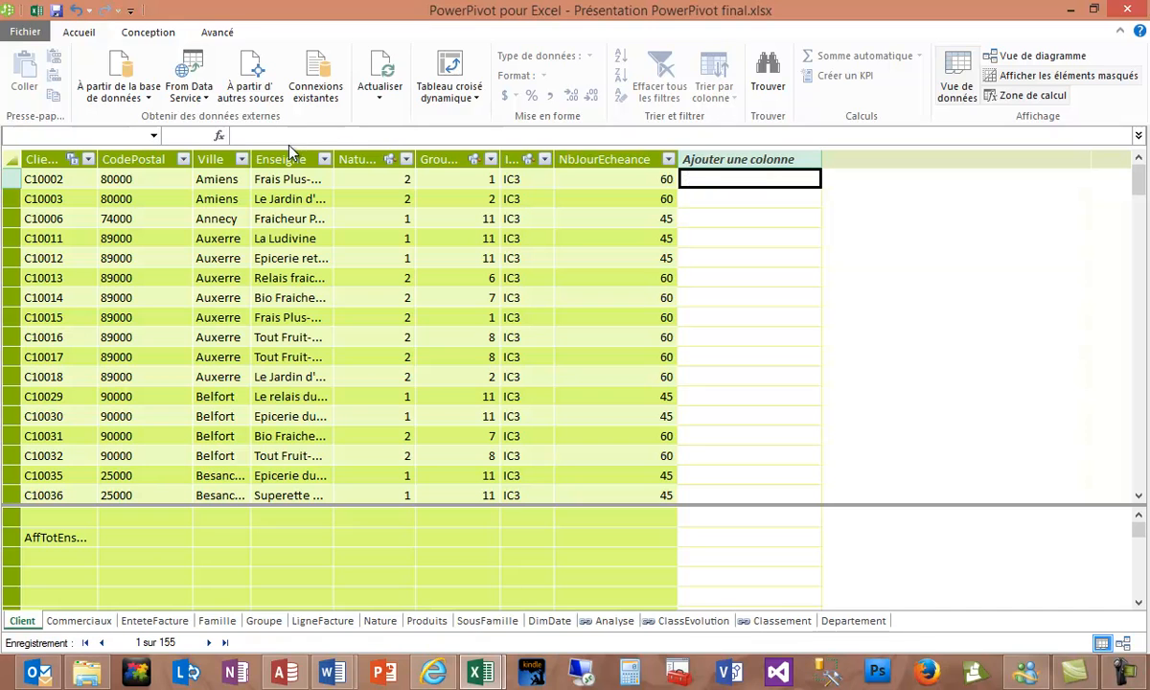
{"action": "left_click", "coordinate": [321, 132]}
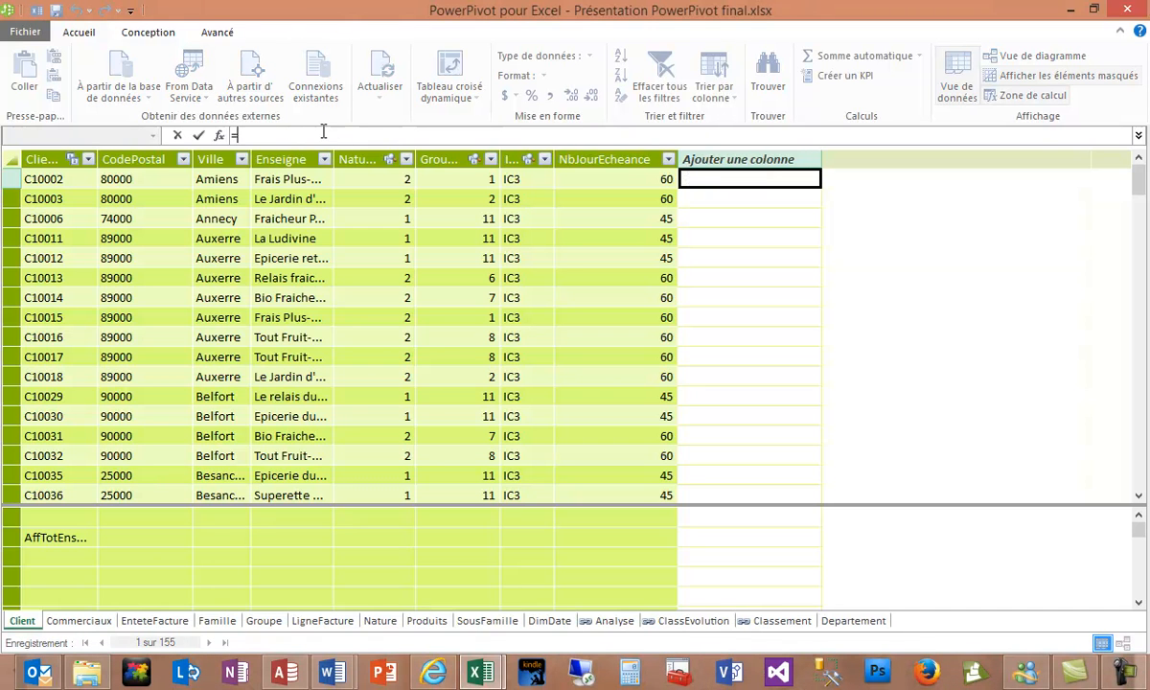
{"action": "type", "text": "=left"}
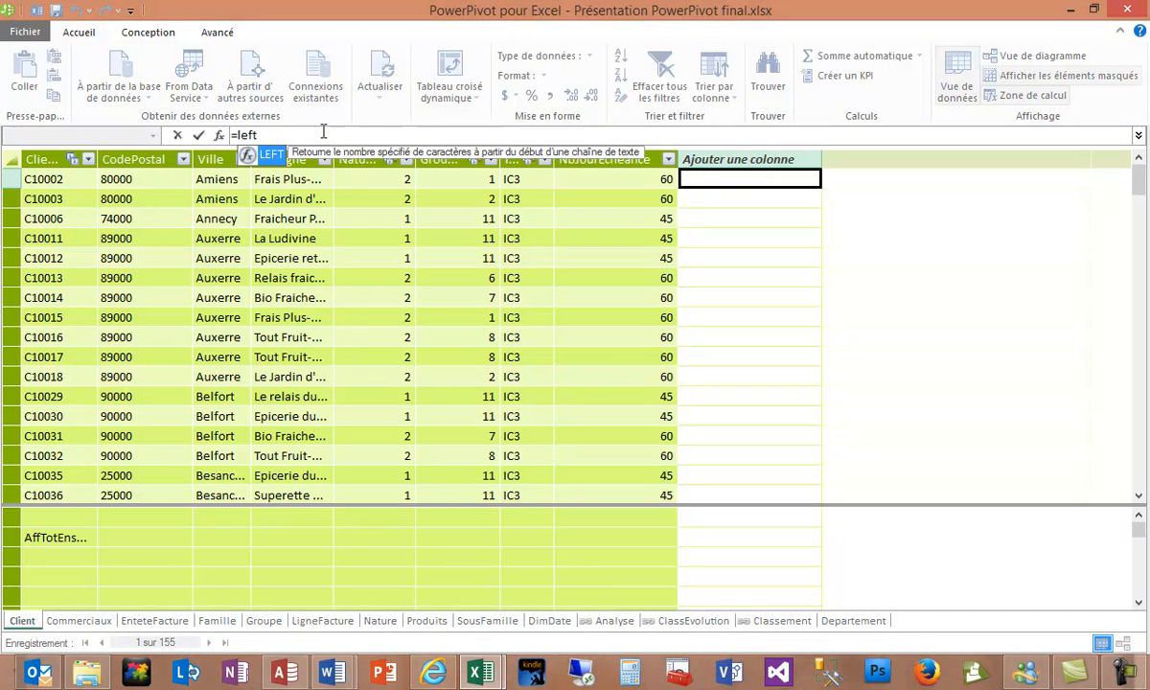
{"action": "type", "text": "("}
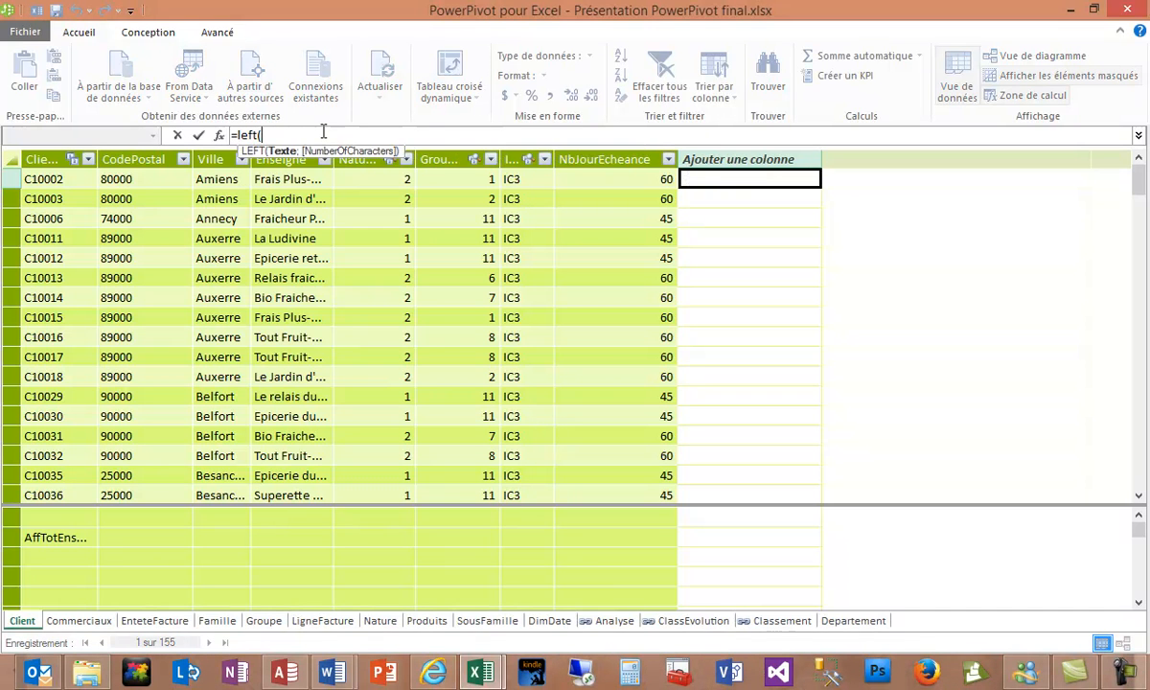
{"action": "left_click", "coordinate": [137, 184]}
{"action": "type", "text": ";2"}
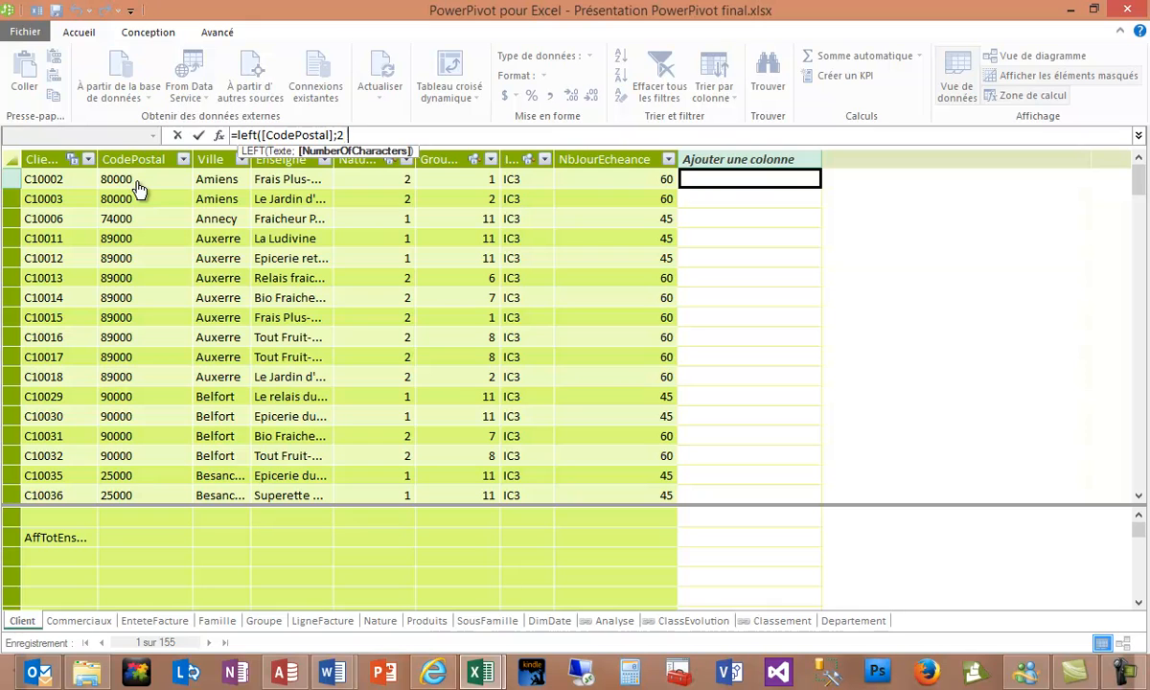
{"action": "type", "text": ")"}
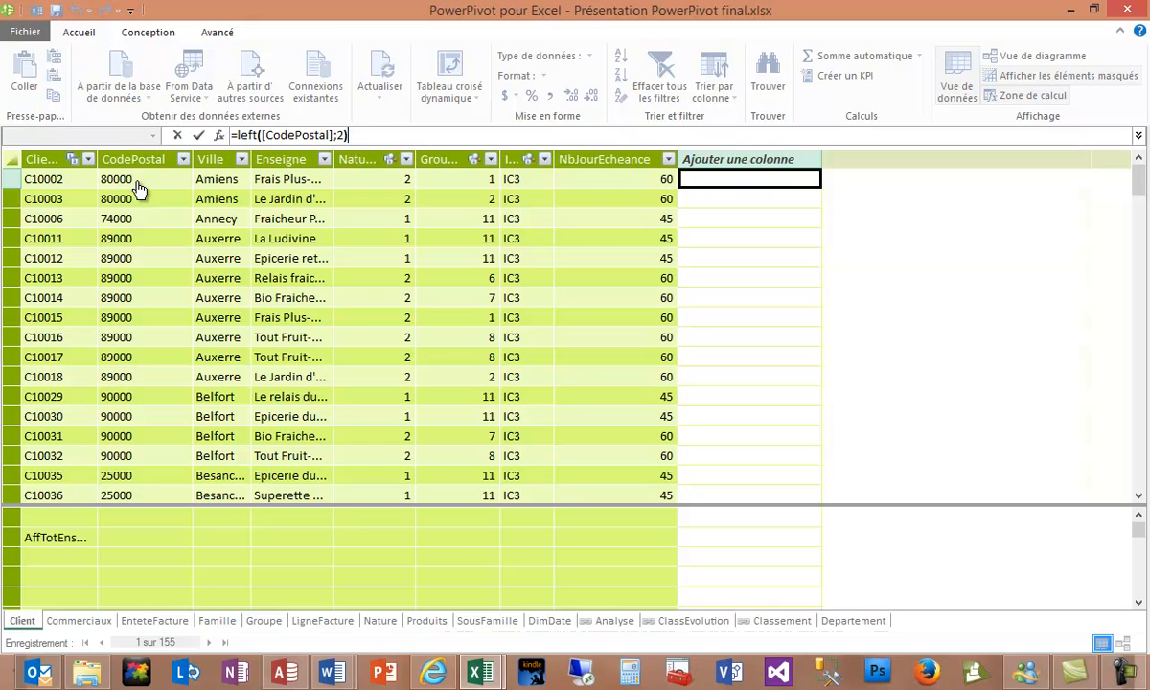
{"action": "left_click", "coordinate": [198, 136]}
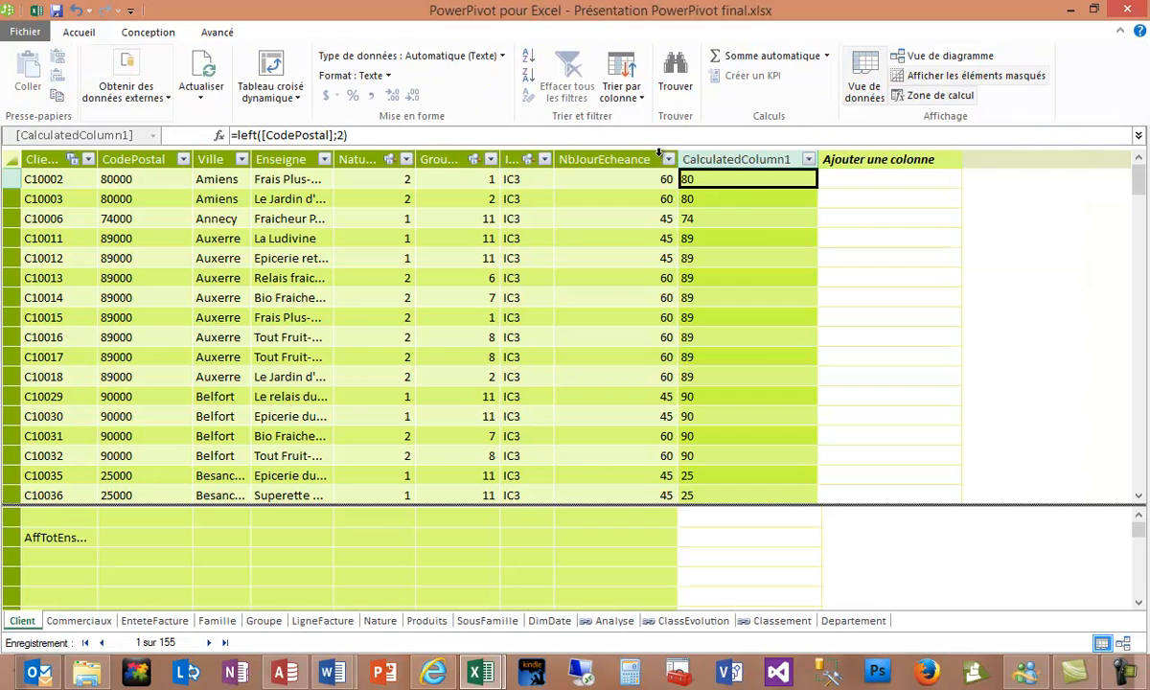
Rename the new calculated column in the Client table as DepartementId.
{"action": "right_click", "coordinate": [749, 159]}
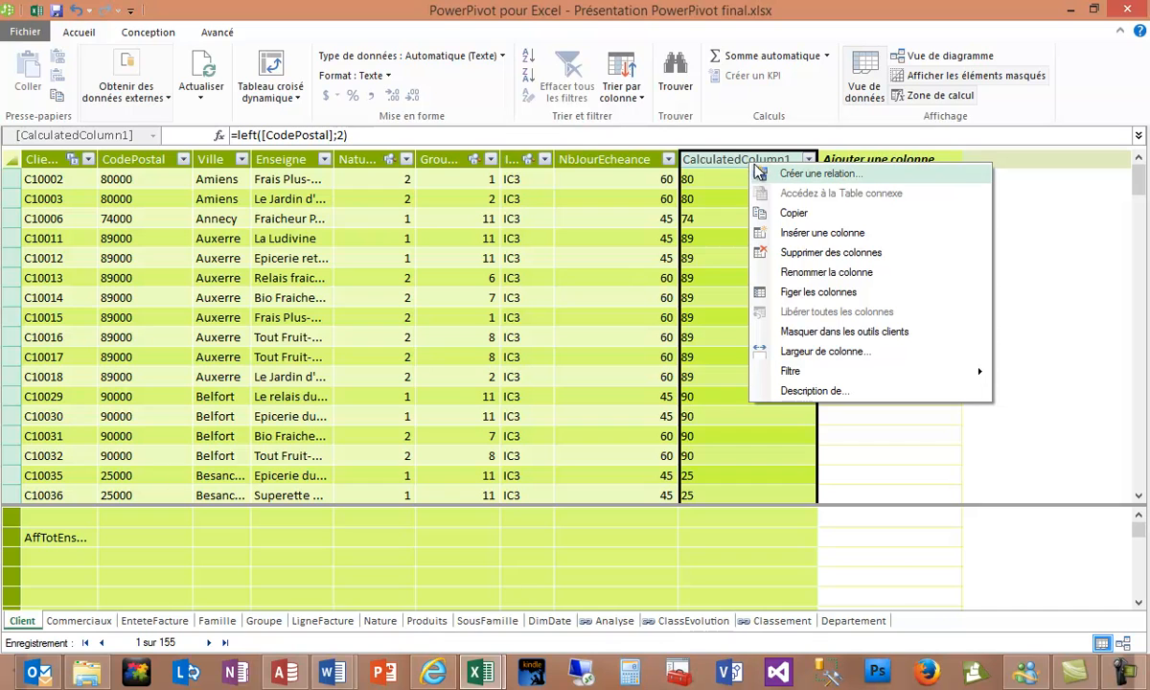
{"action": "left_click", "coordinate": [822, 272]}
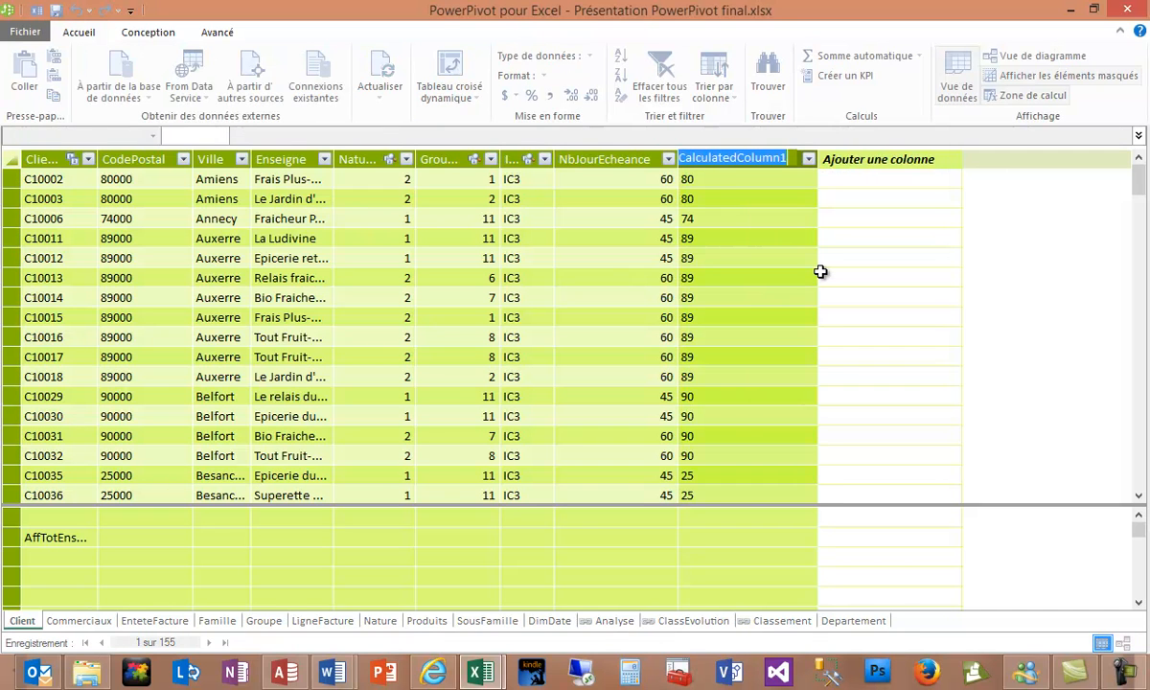
{"action": "type", "text": "DepartementId"}
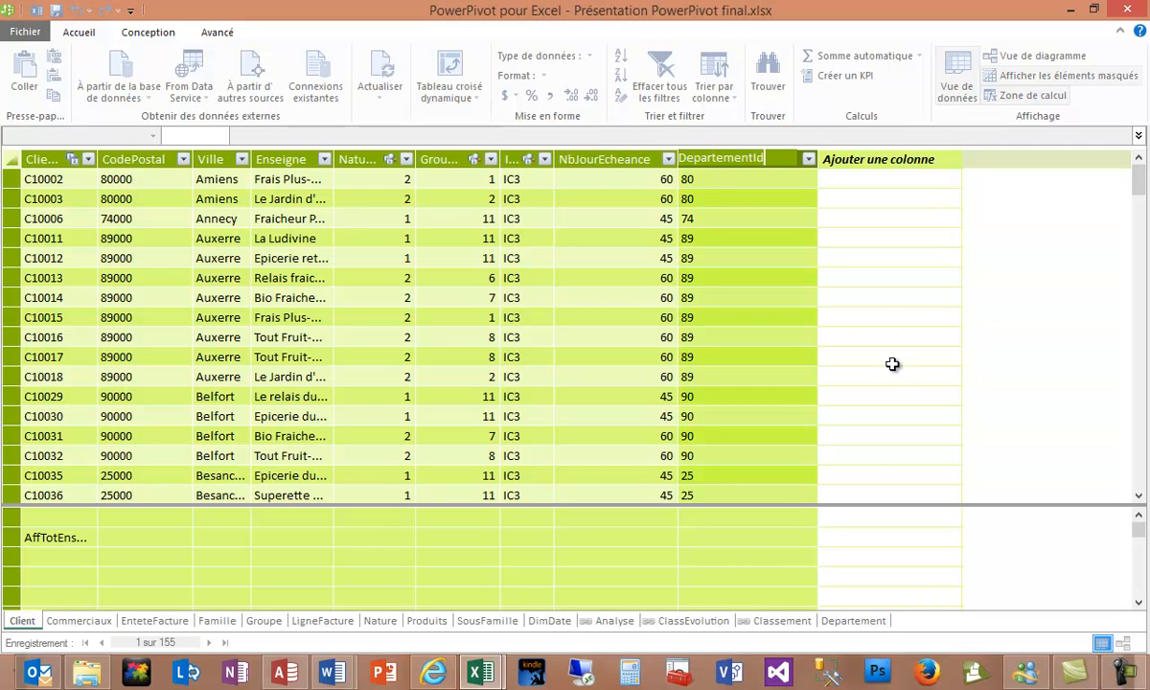
{"action": "key", "text": "Return"}
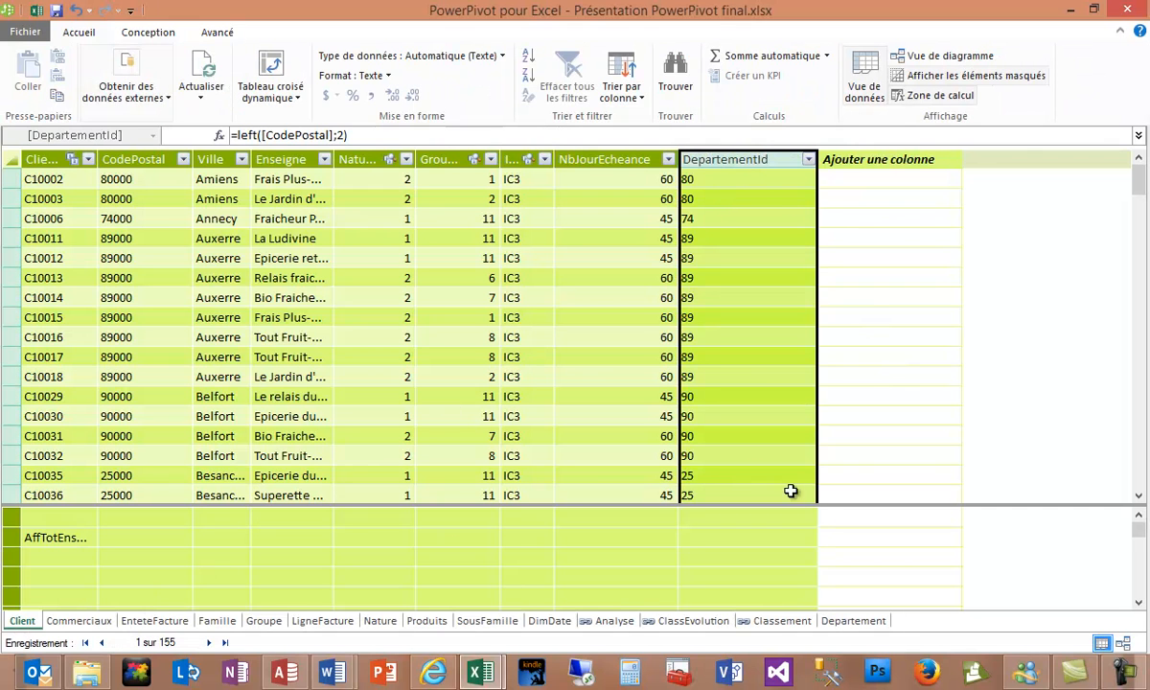
Create a relationship from the Client table's DepartementId column to the DepartementId column of the Departement lookup table.
{"action": "left_click", "coordinate": [149, 35]}
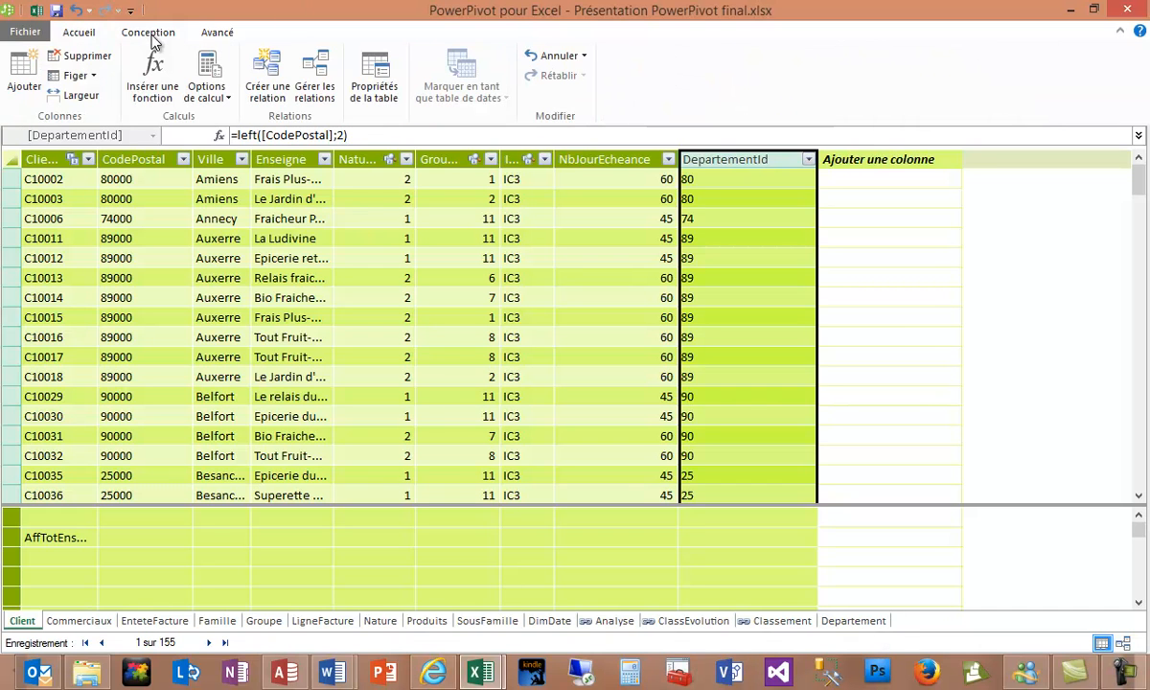
{"action": "left_click", "coordinate": [268, 75]}
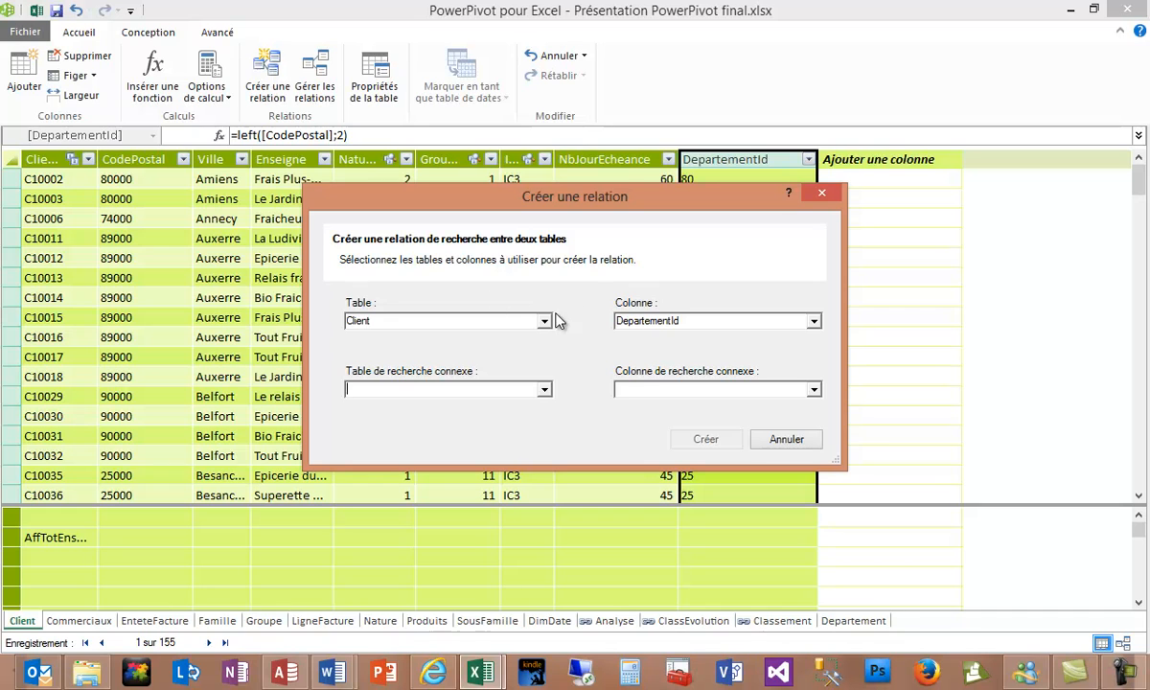
{"action": "left_click", "coordinate": [544, 391]}
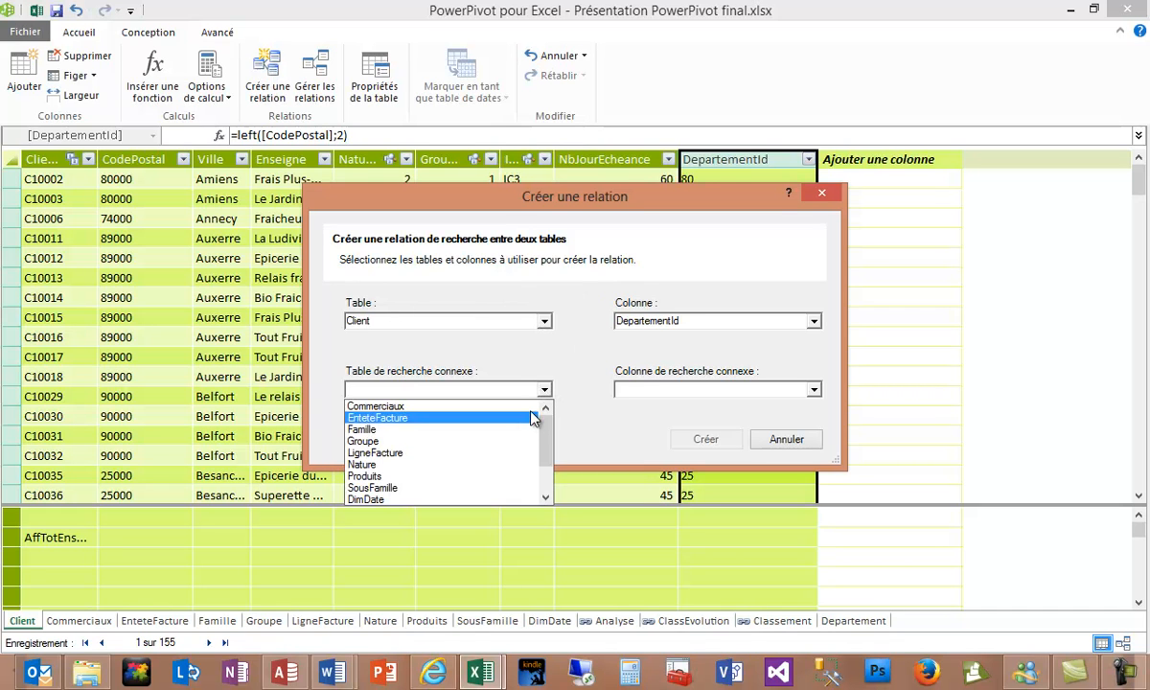
{"action": "left_click_drag", "start_coordinate": [553, 436], "coordinate": [552, 508]}
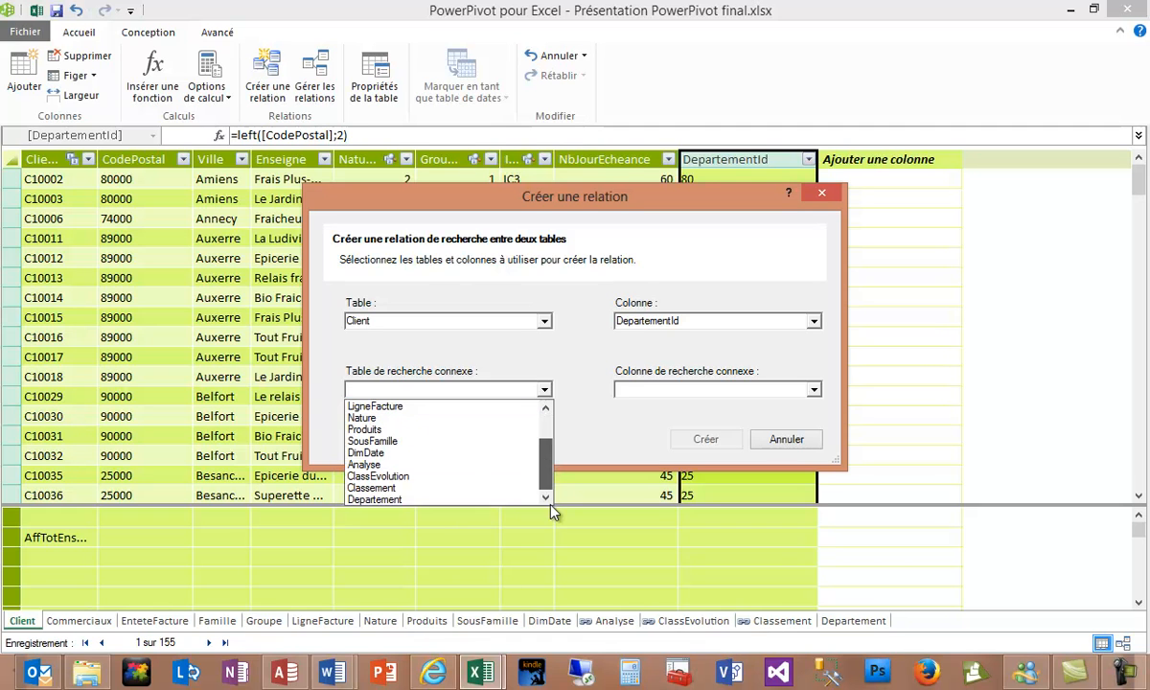
{"action": "left_click", "coordinate": [366, 497]}
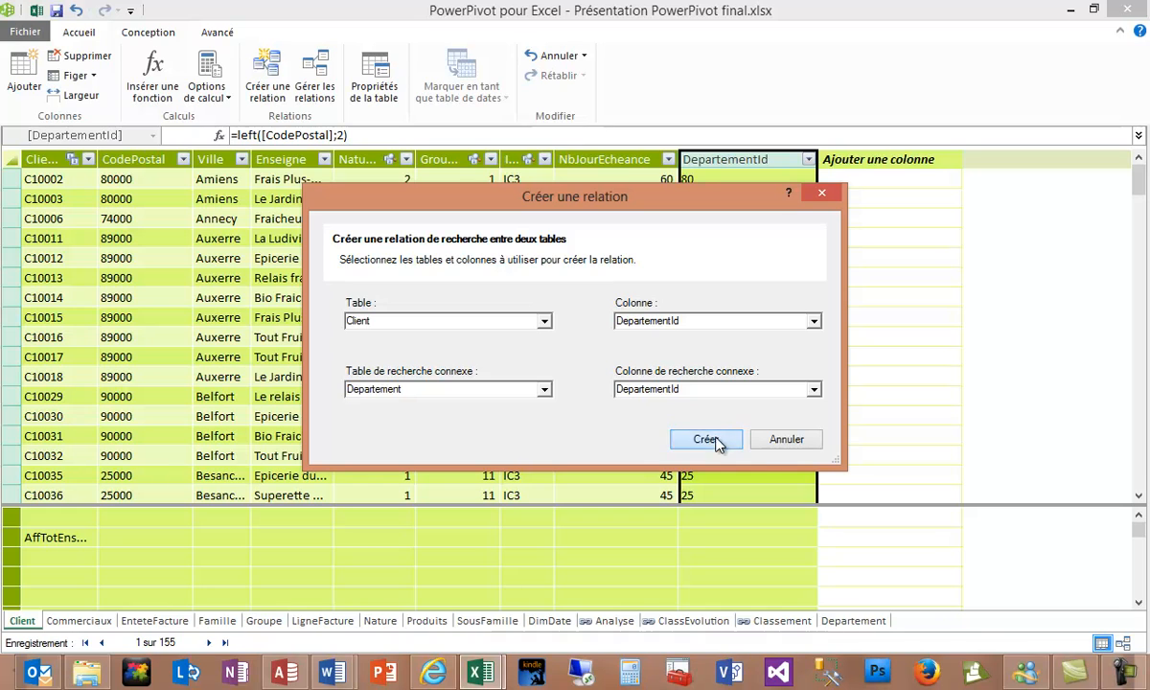
{"action": "left_click", "coordinate": [718, 442]}
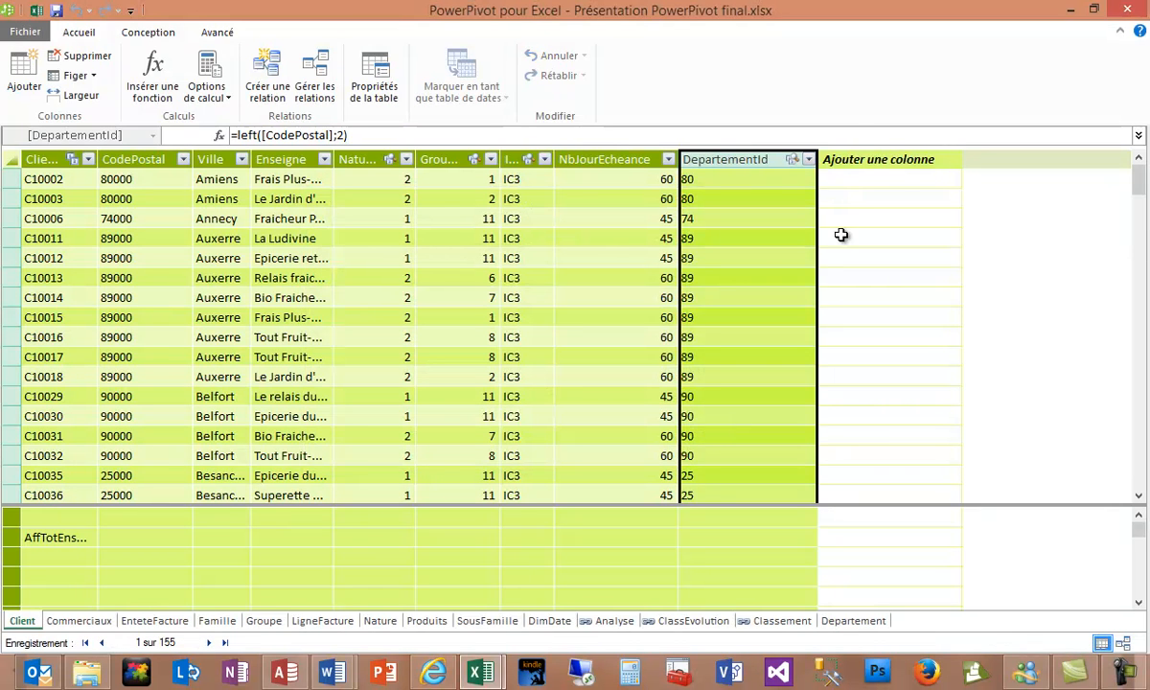
{"action": "left_click", "coordinate": [906, 211]}
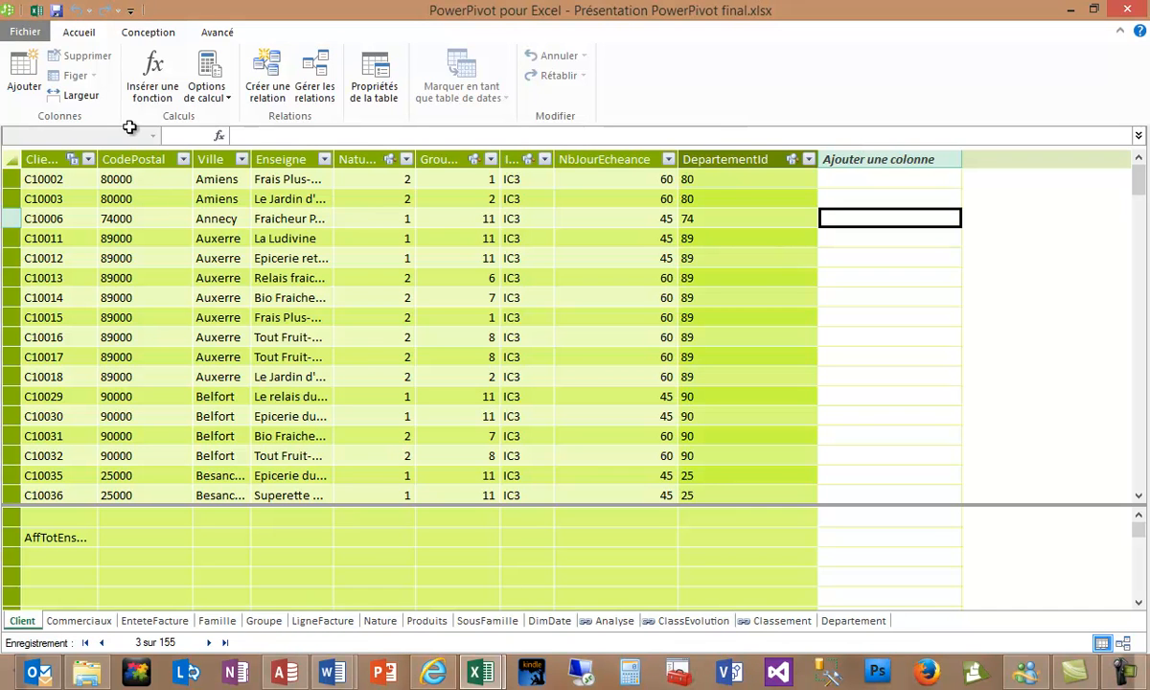
{"action": "left_click", "coordinate": [36, 13]}
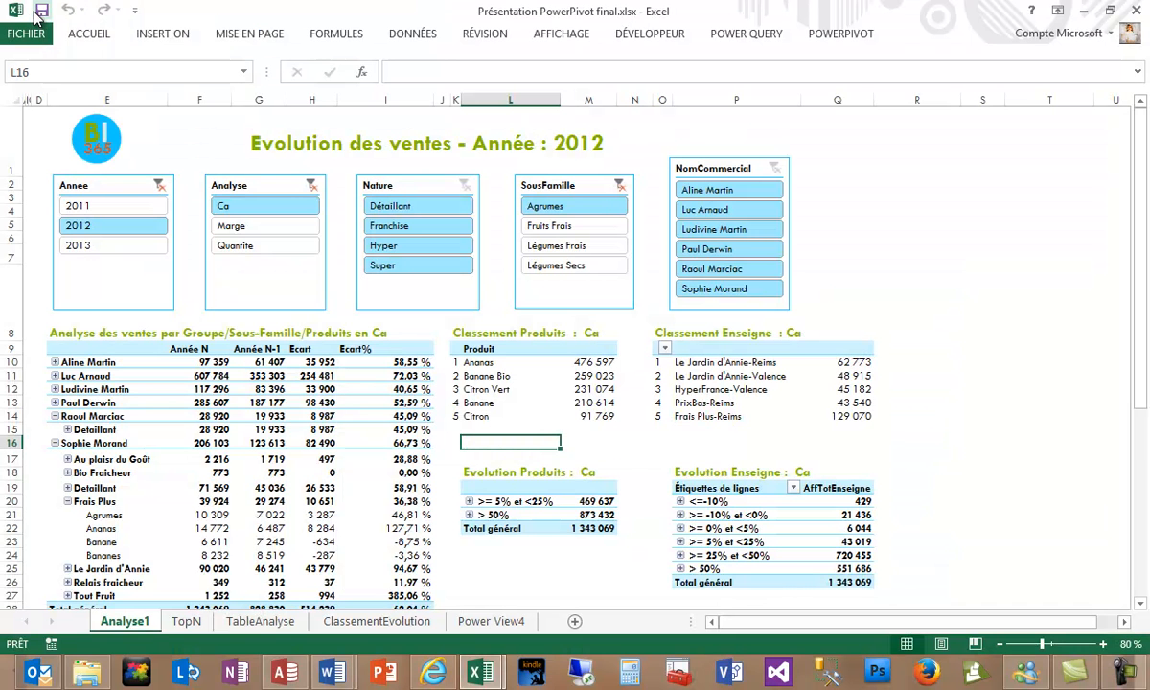
{"action": "left_click", "coordinate": [843, 35]}
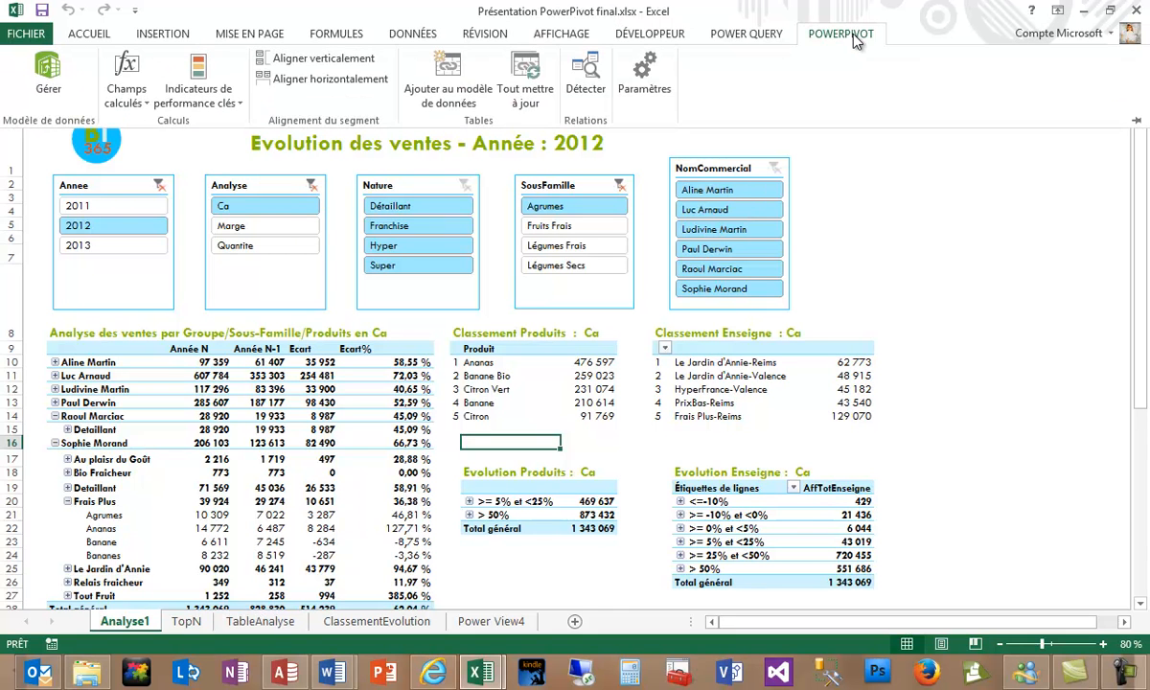
{"action": "left_click", "coordinate": [48, 77]}
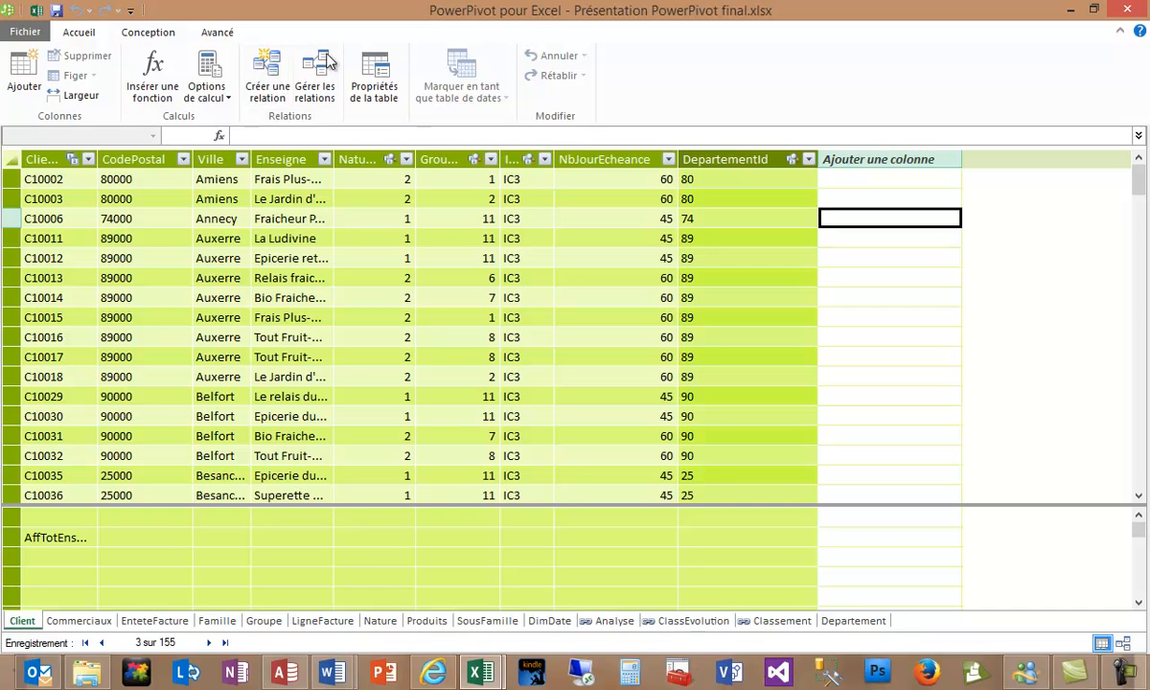
Create a pivot table from the data model on a new worksheet.
{"action": "left_click", "coordinate": [80, 36]}
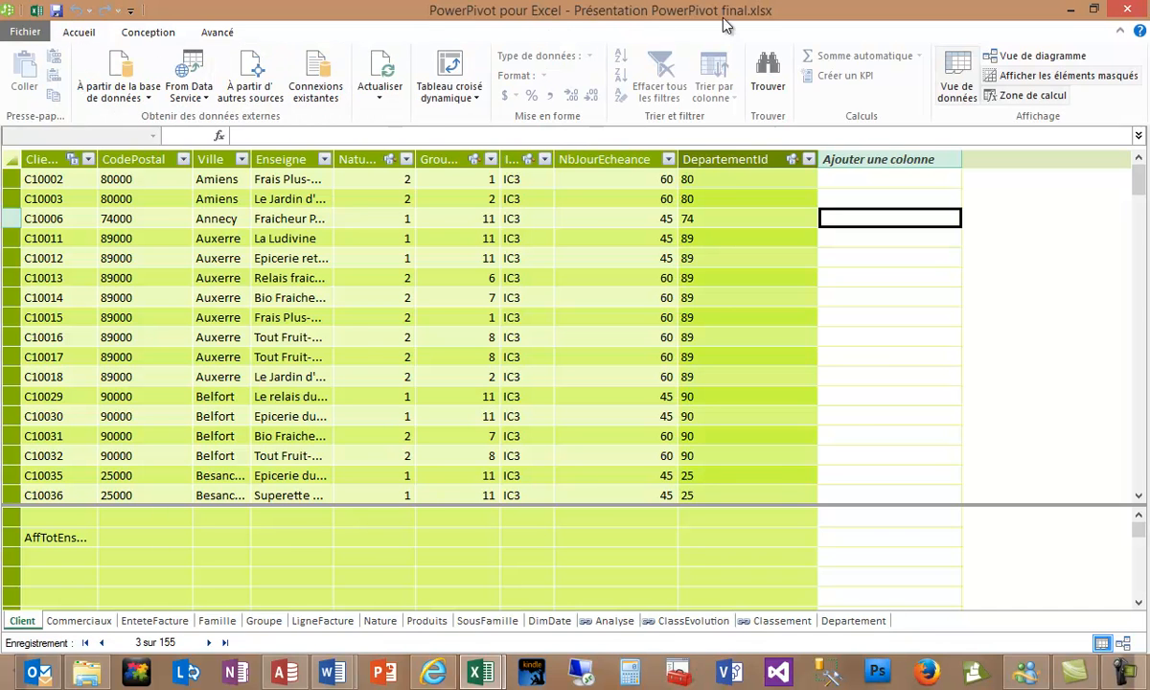
{"action": "left_click", "coordinate": [451, 71]}
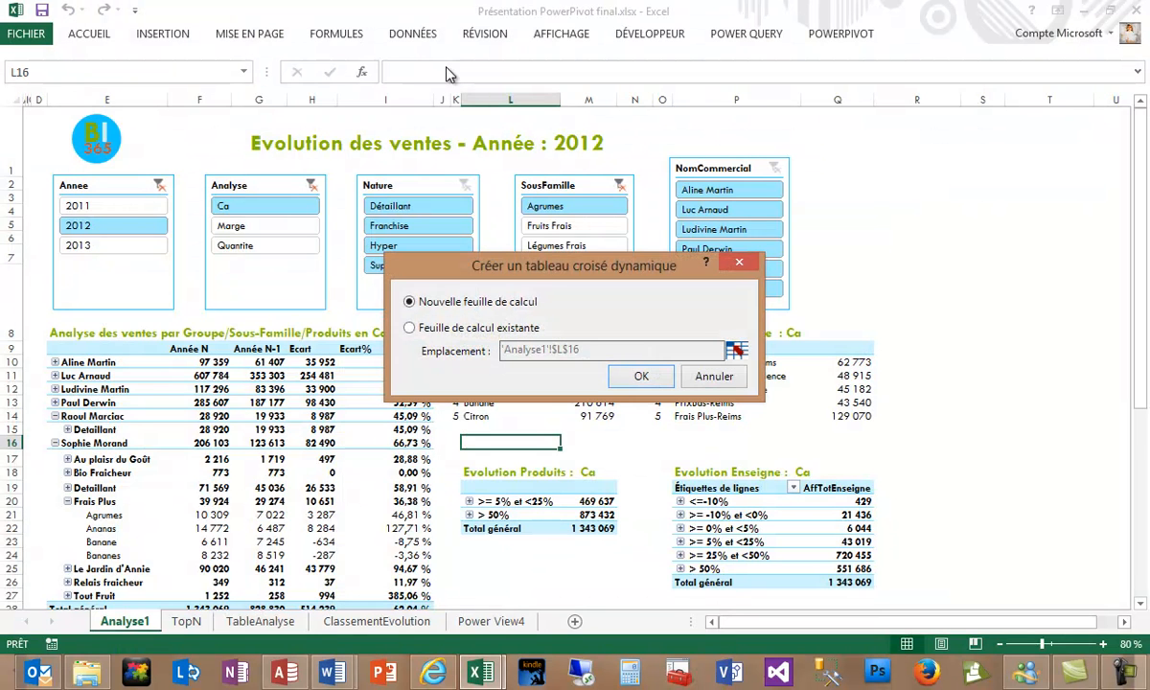
{"action": "left_click", "coordinate": [641, 375]}
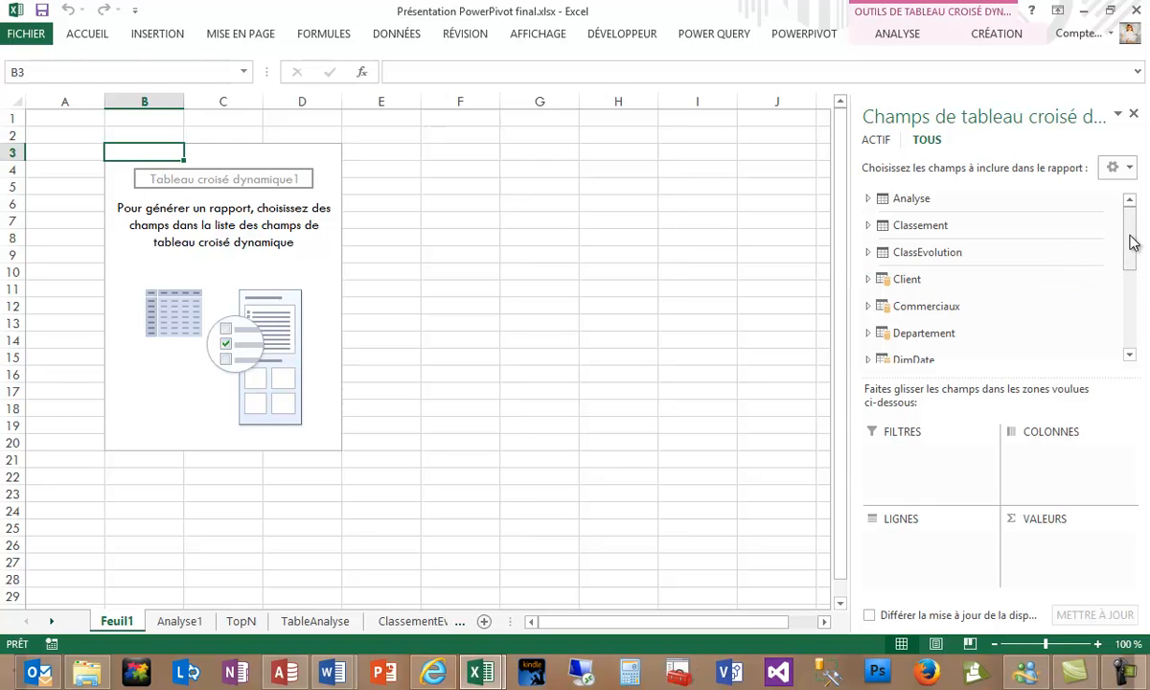
Add the CA calculated field from the LigneFacture table to the pivot table's values.
{"action": "left_click_drag", "start_coordinate": [1134, 249], "coordinate": [1140, 359]}
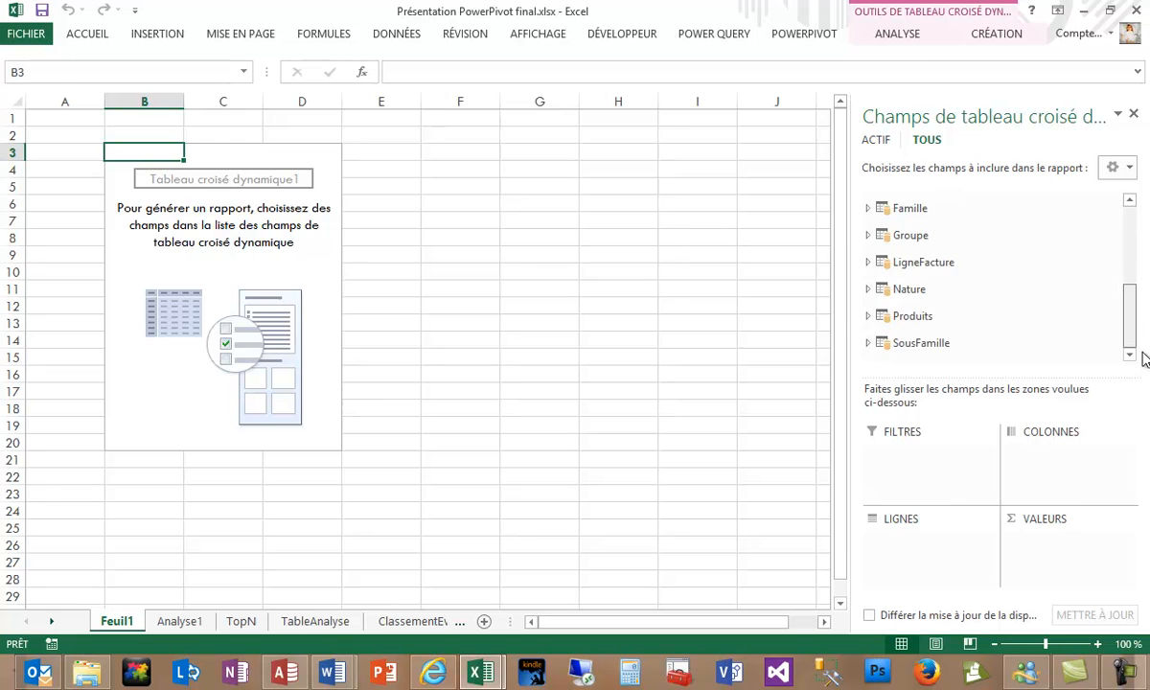
{"action": "left_click", "coordinate": [869, 266]}
{"action": "left_click_drag", "start_coordinate": [1129, 276], "coordinate": [1130, 331]}
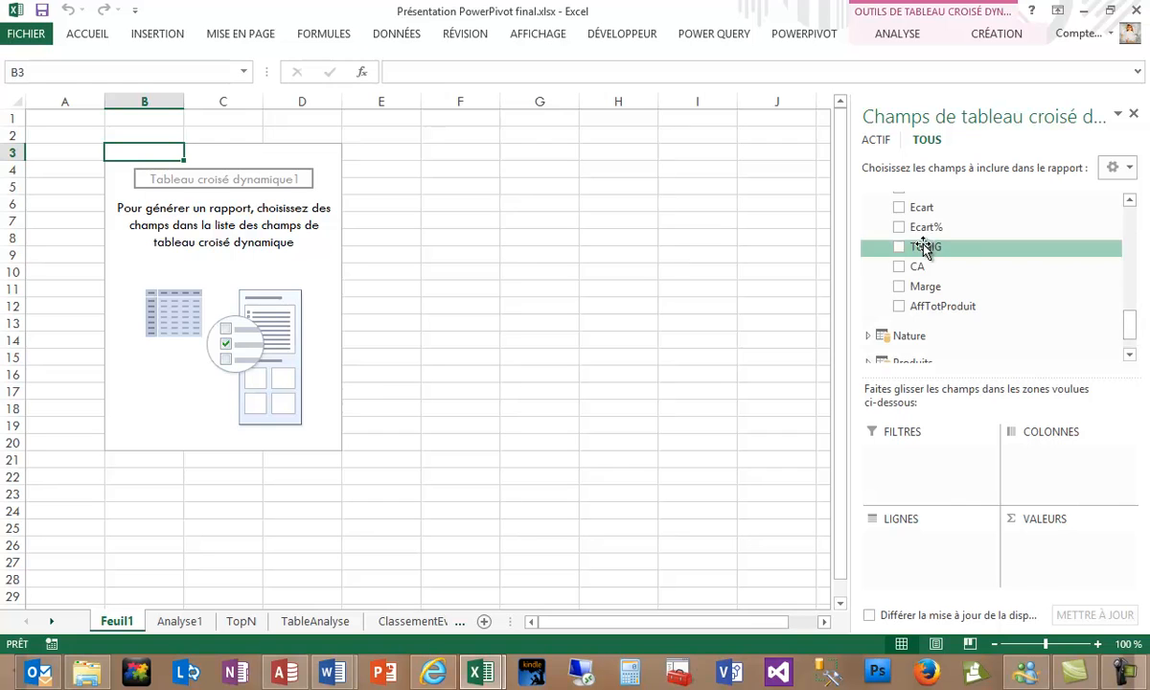
{"action": "left_click_drag", "start_coordinate": [920, 268], "coordinate": [1047, 565]}
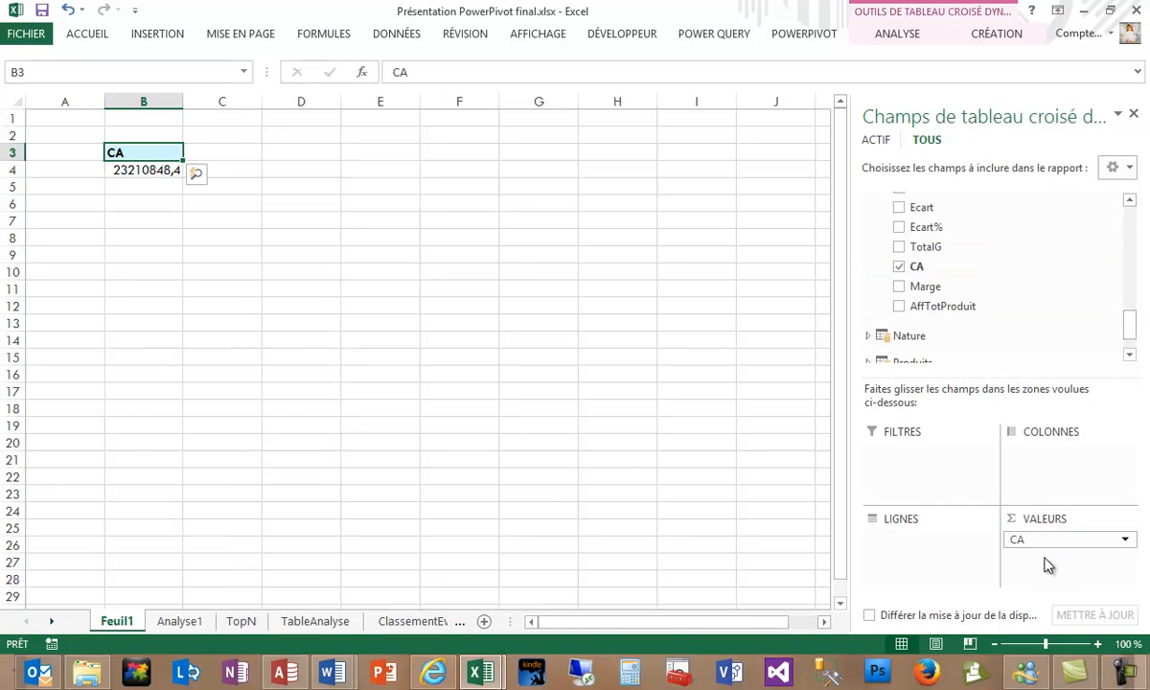
Group the pivot table rows by Région and then Nom, both from the Departement table.
{"action": "left_click_drag", "start_coordinate": [1132, 334], "coordinate": [1130, 230]}
{"action": "left_click", "coordinate": [869, 291]}
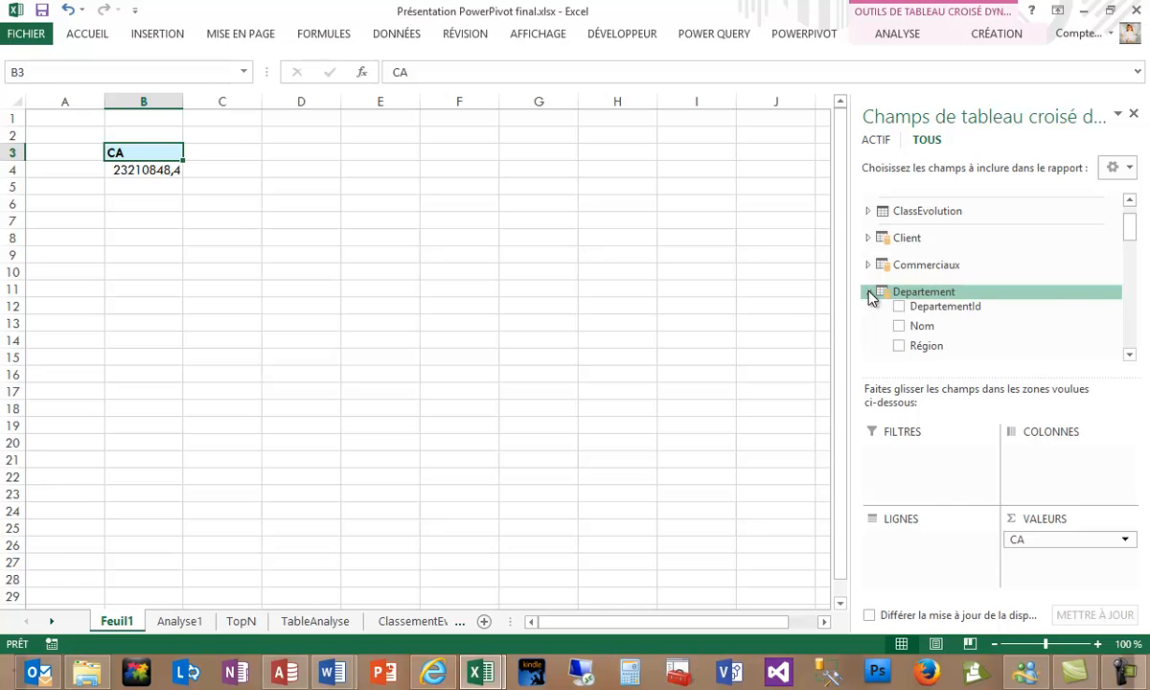
{"action": "left_click_drag", "start_coordinate": [919, 326], "coordinate": [928, 570]}
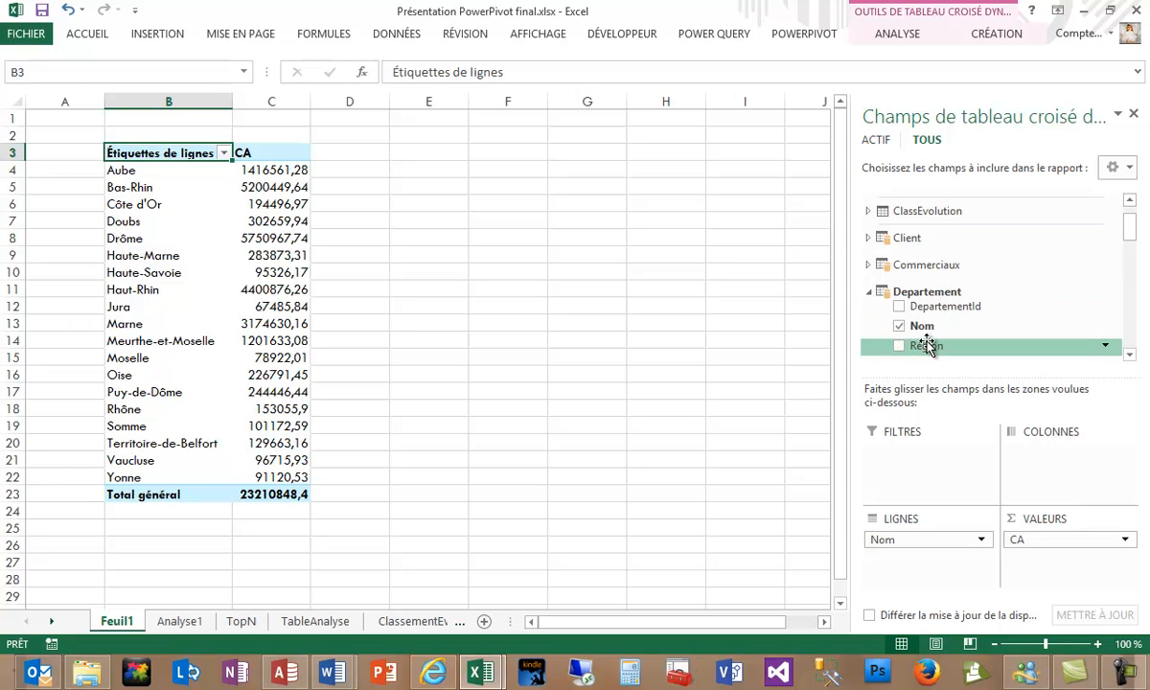
{"action": "left_click_drag", "start_coordinate": [925, 347], "coordinate": [918, 538]}
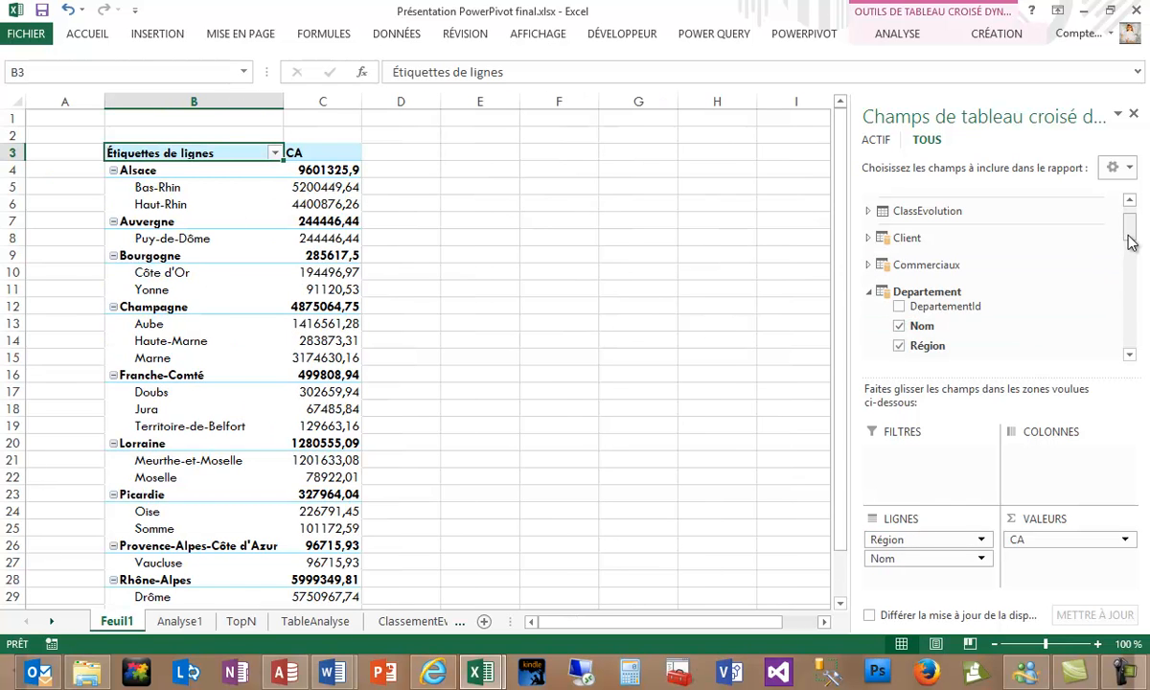
Insert a slicer for the Date field of the DimDate table.
{"action": "left_click_drag", "start_coordinate": [1129, 242], "coordinate": [1131, 211]}
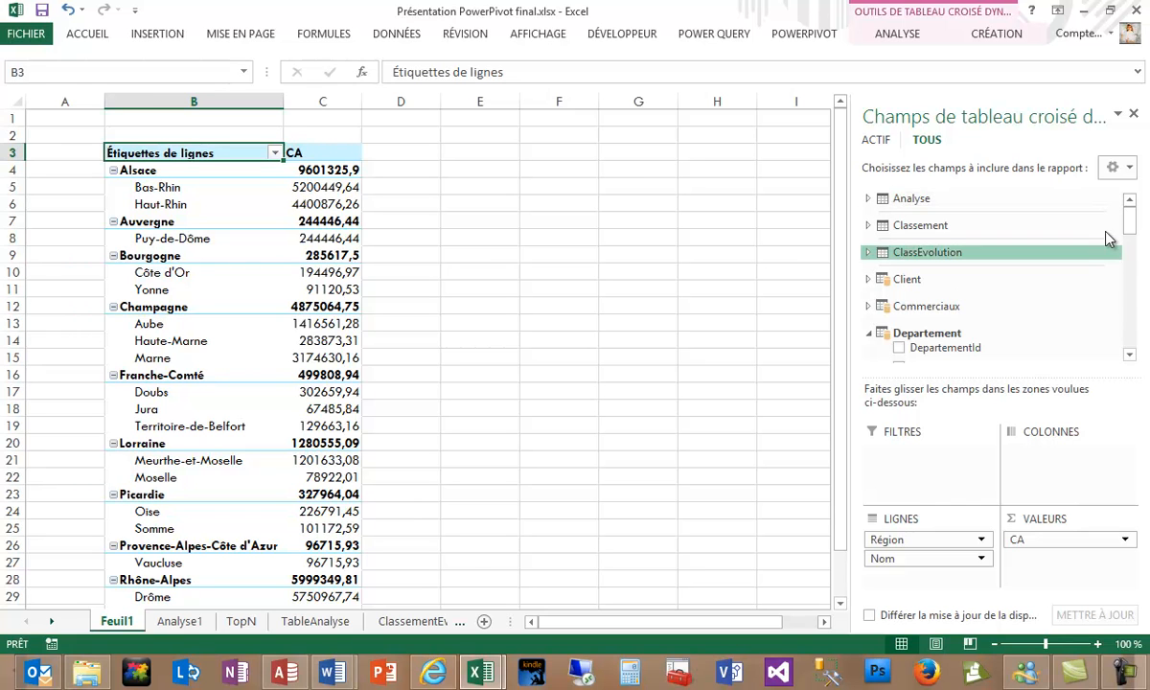
{"action": "left_click_drag", "start_coordinate": [1132, 230], "coordinate": [1137, 267]}
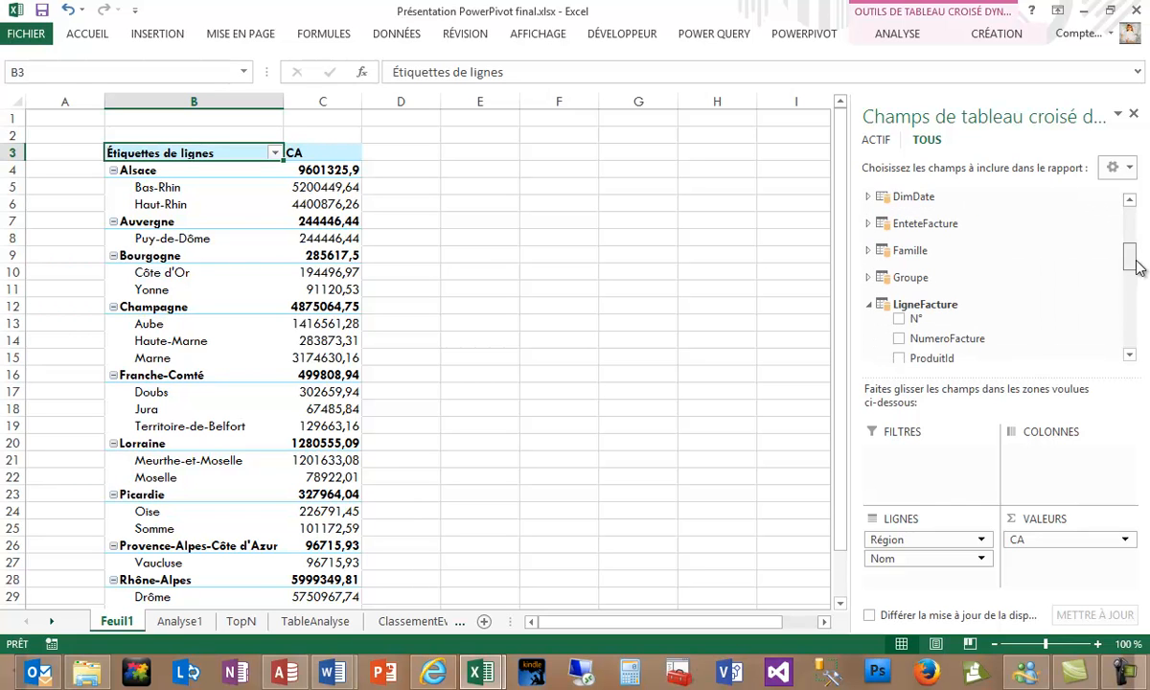
{"action": "left_click", "coordinate": [869, 196]}
{"action": "right_click", "coordinate": [918, 237]}
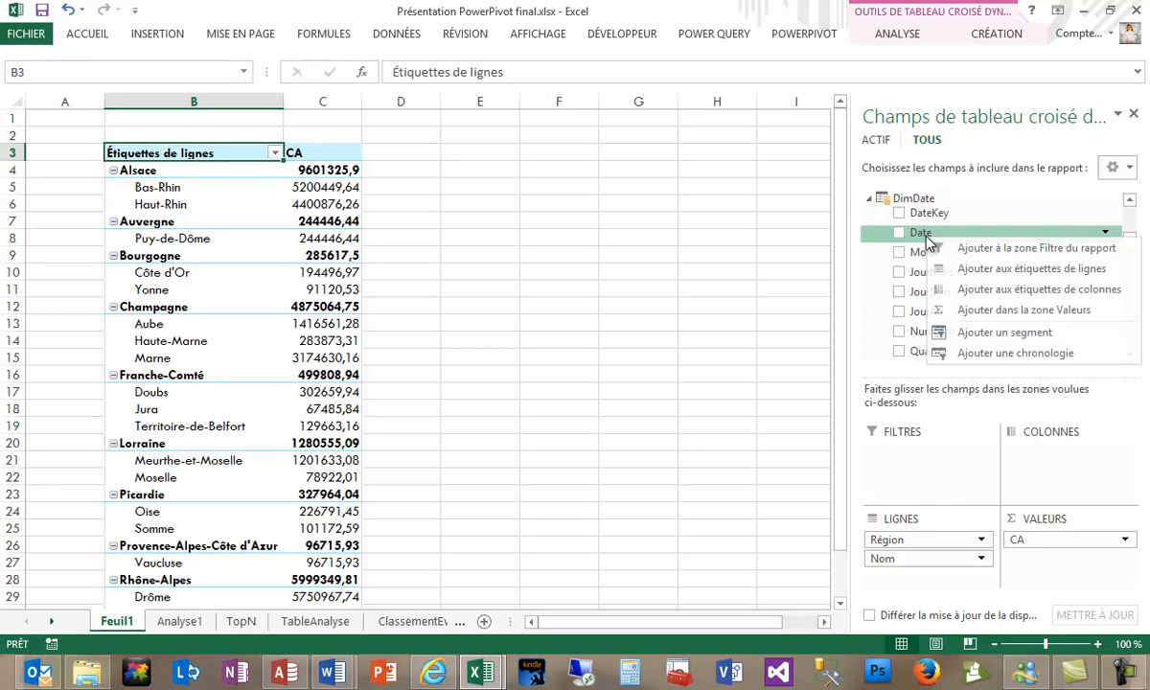
{"action": "left_click", "coordinate": [1004, 332]}
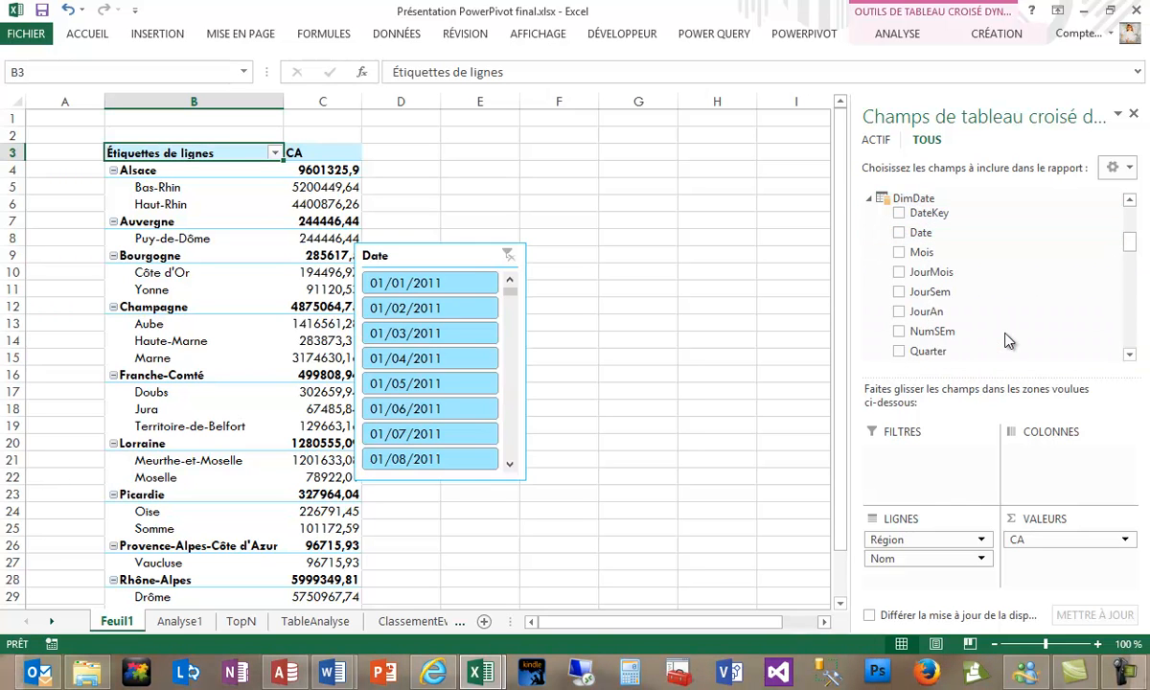
Replace the Date slicer with a slicer for the Annee field of the DimDate table.
{"action": "right_click", "coordinate": [496, 250]}
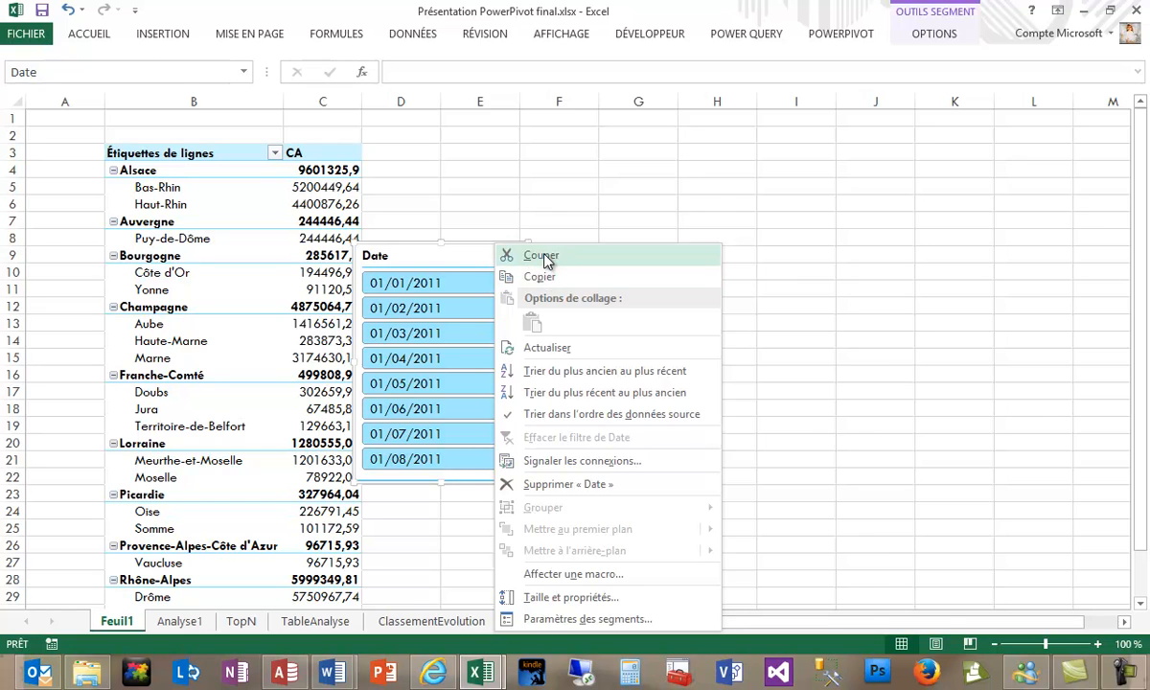
{"action": "left_click", "coordinate": [543, 256]}
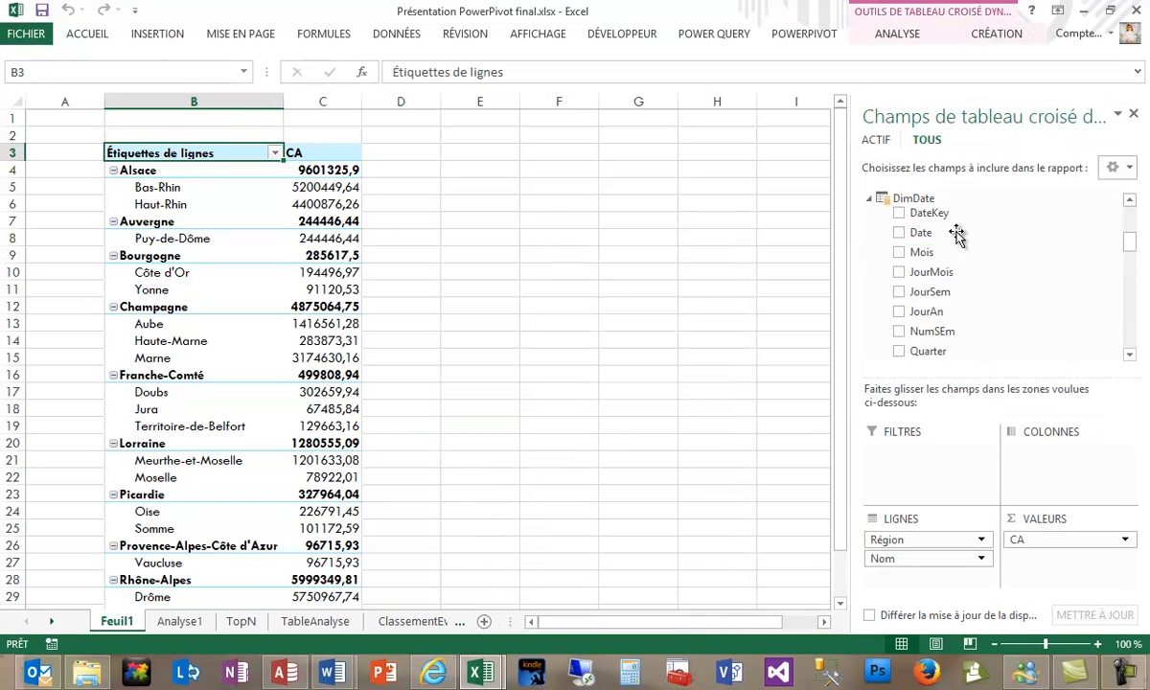
{"action": "scroll", "coordinate": [1131, 251], "scroll_direction": "down", "scroll_amount": 2}
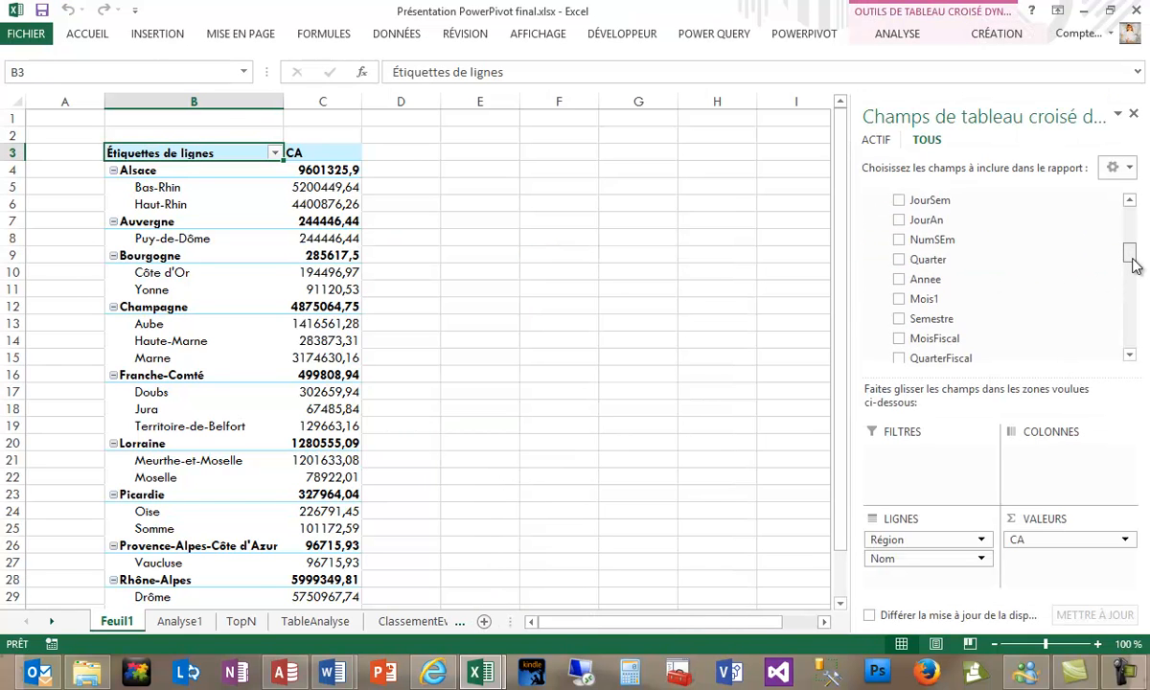
{"action": "right_click", "coordinate": [915, 275]}
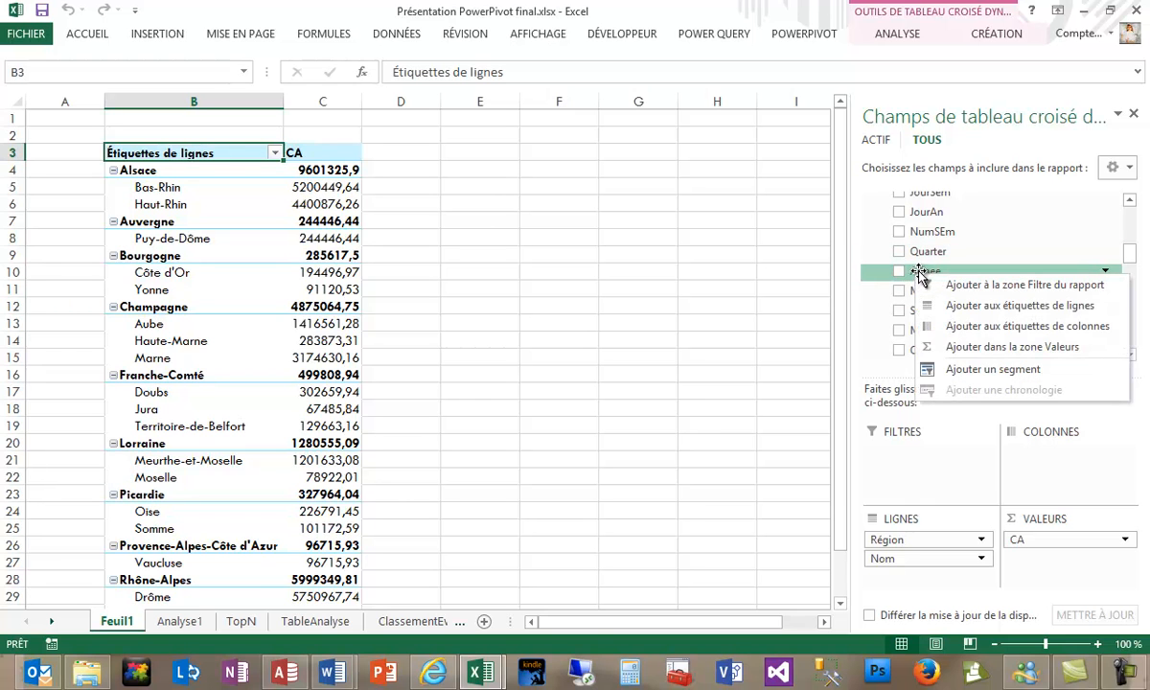
{"action": "left_click", "coordinate": [954, 367]}
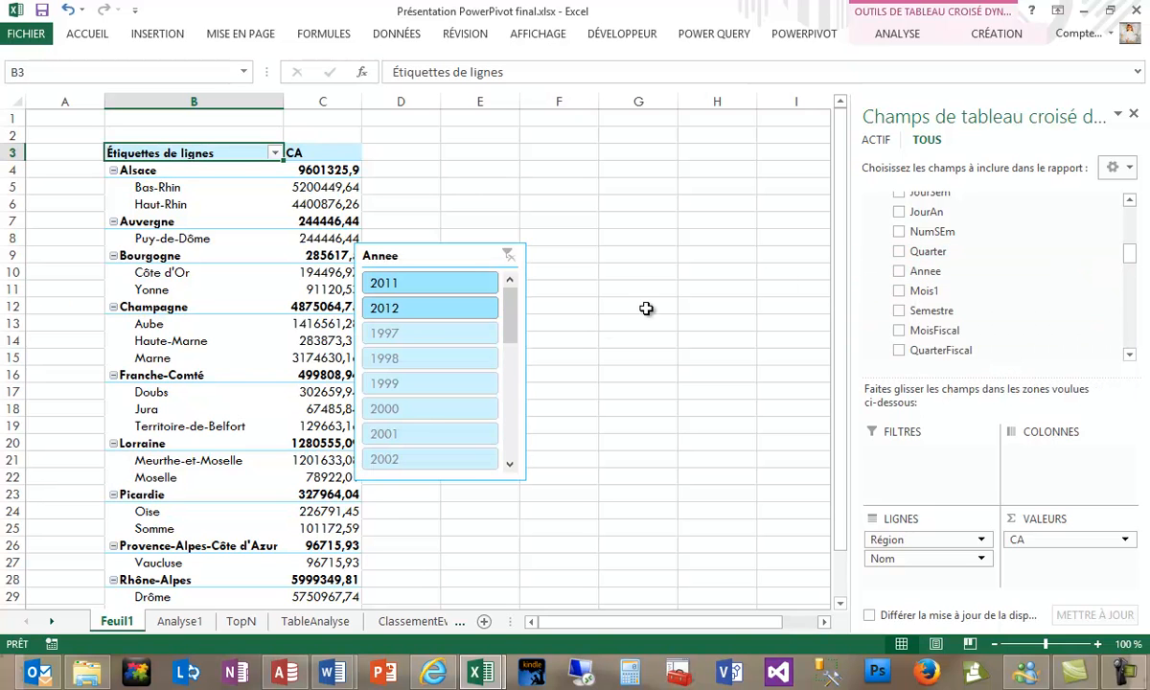
Move the Annee slicer clear of the pivot table and compare 2011 with 2012, leaving the table filtered on 2012.
{"action": "left_click", "coordinate": [427, 308]}
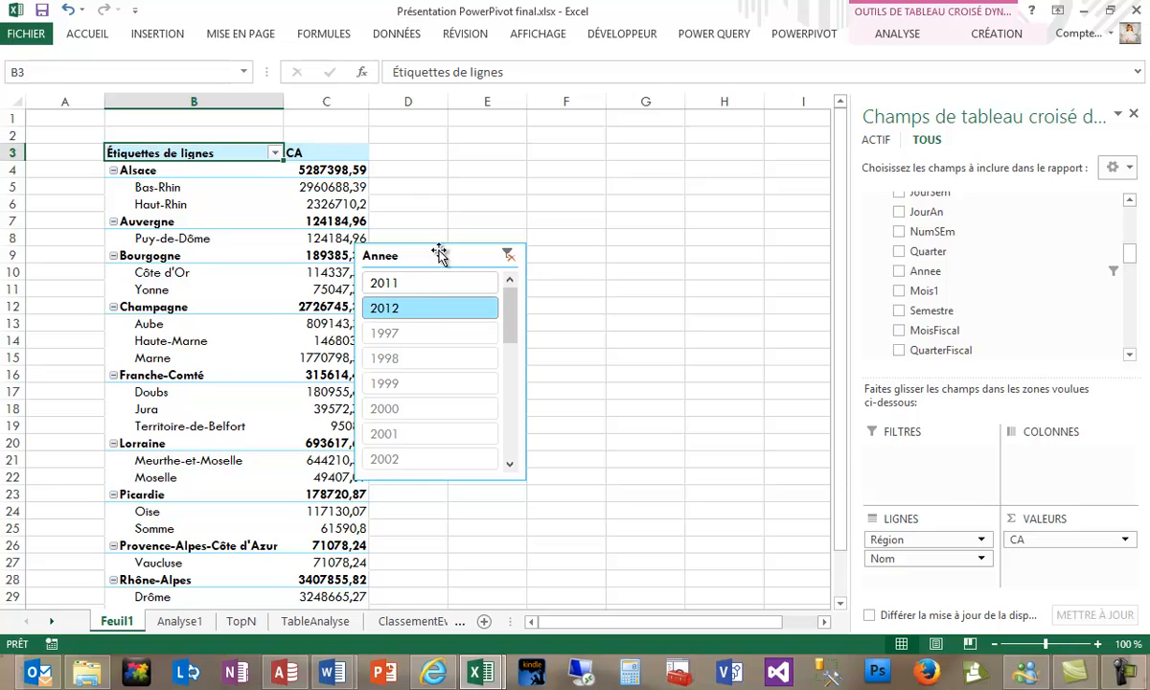
{"action": "left_click_drag", "start_coordinate": [441, 248], "coordinate": [532, 140]}
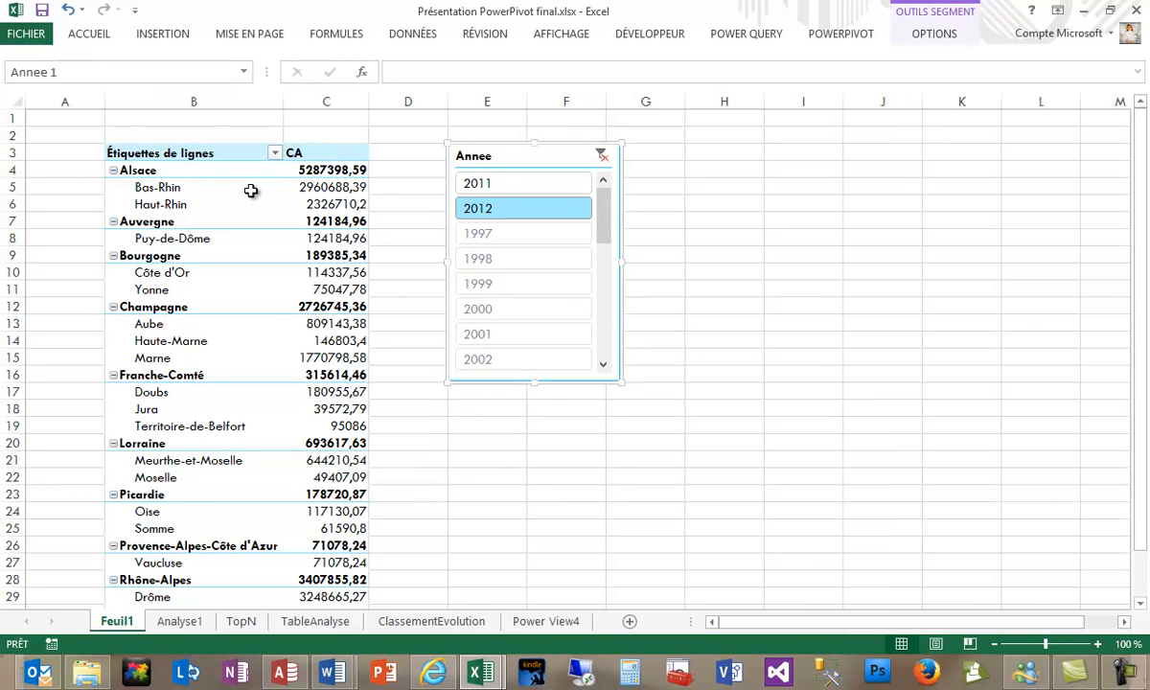
{"action": "left_click", "coordinate": [511, 191]}
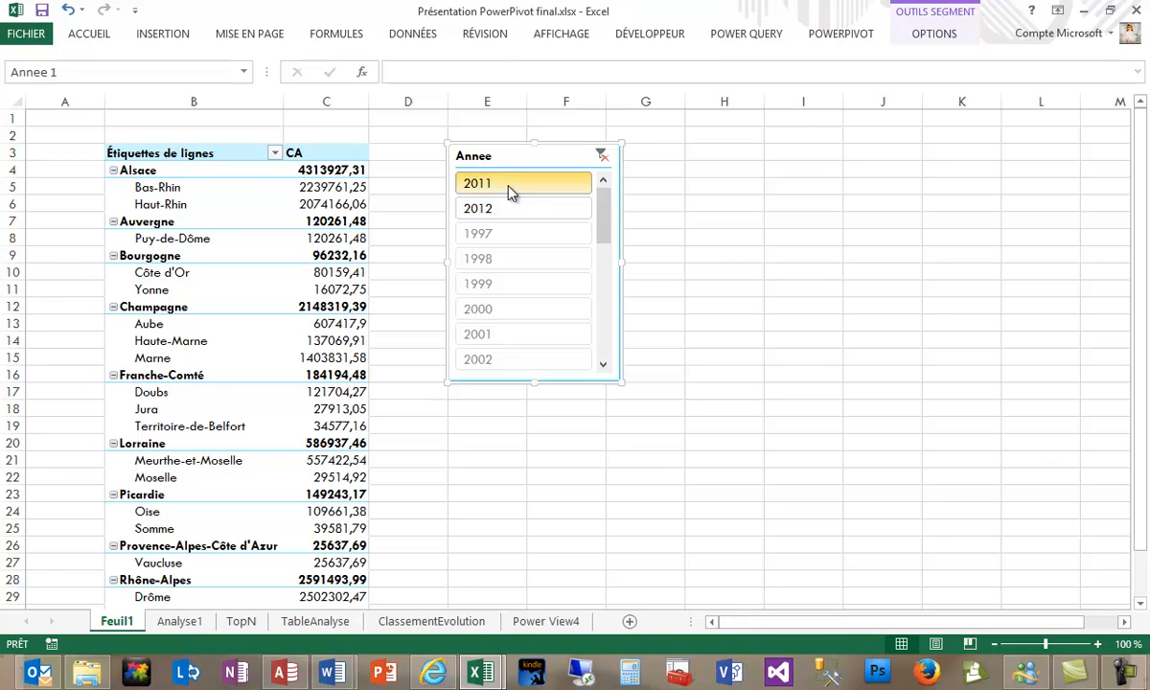
{"action": "left_click", "coordinate": [511, 208]}
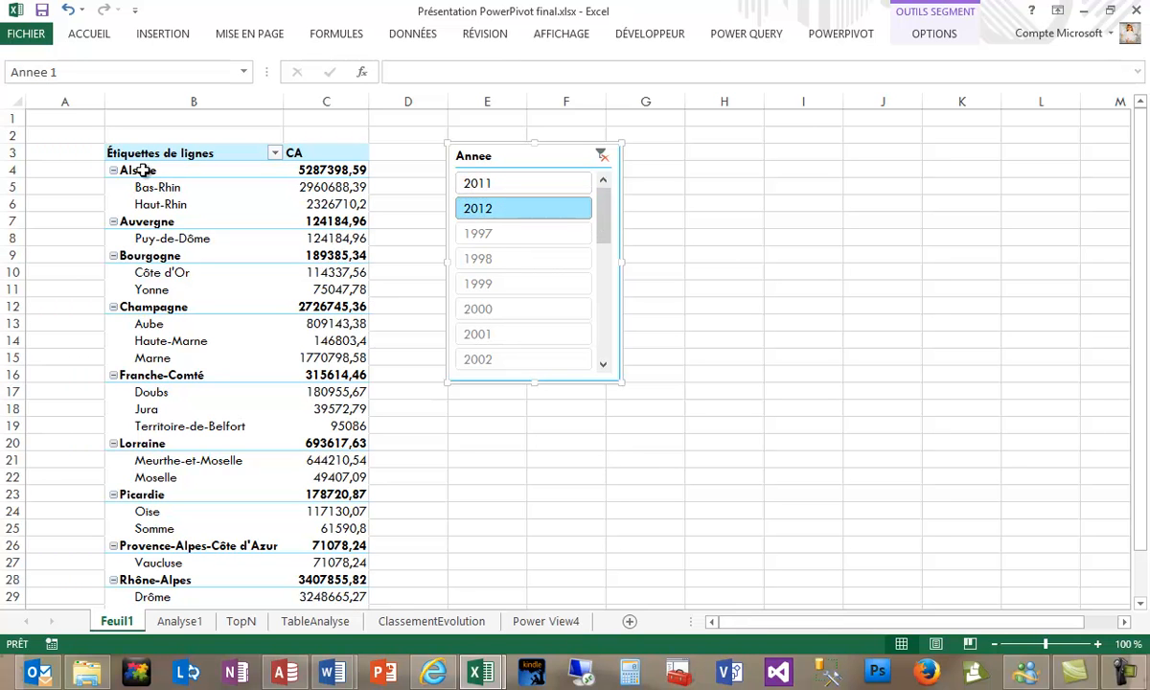
Split the pivot table columns by the Nature field of the Nature table and move the Annee slicer clear of the widened table.
{"action": "left_click", "coordinate": [180, 266]}
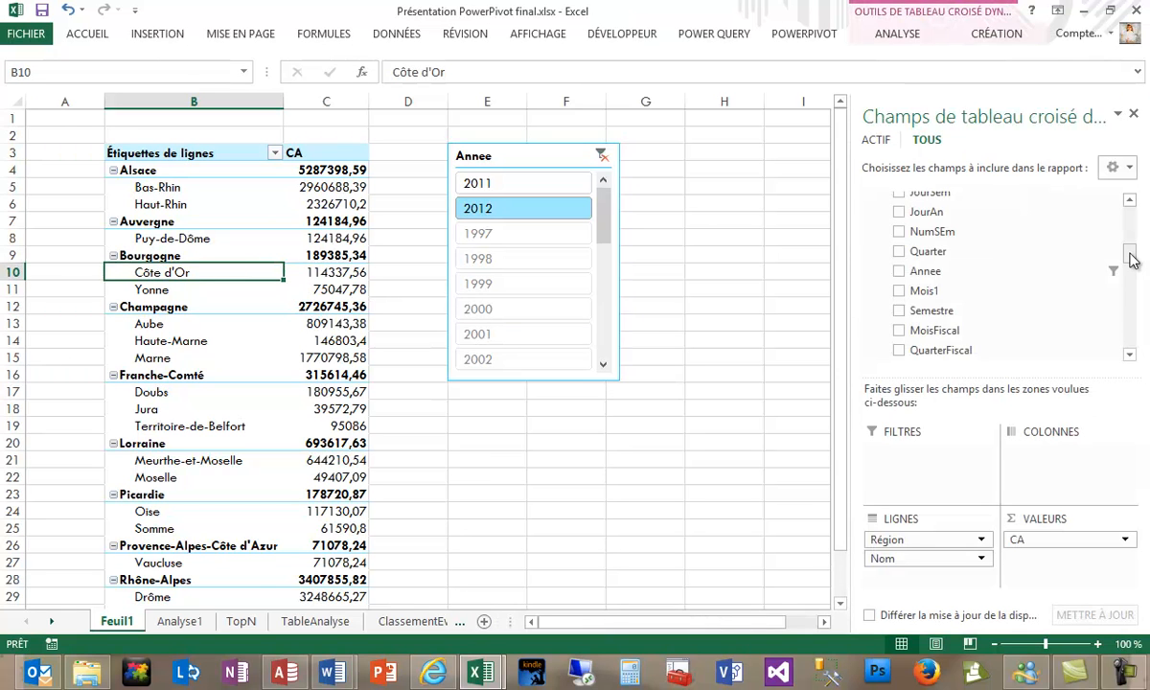
{"action": "left_click_drag", "start_coordinate": [1130, 254], "coordinate": [1130, 333]}
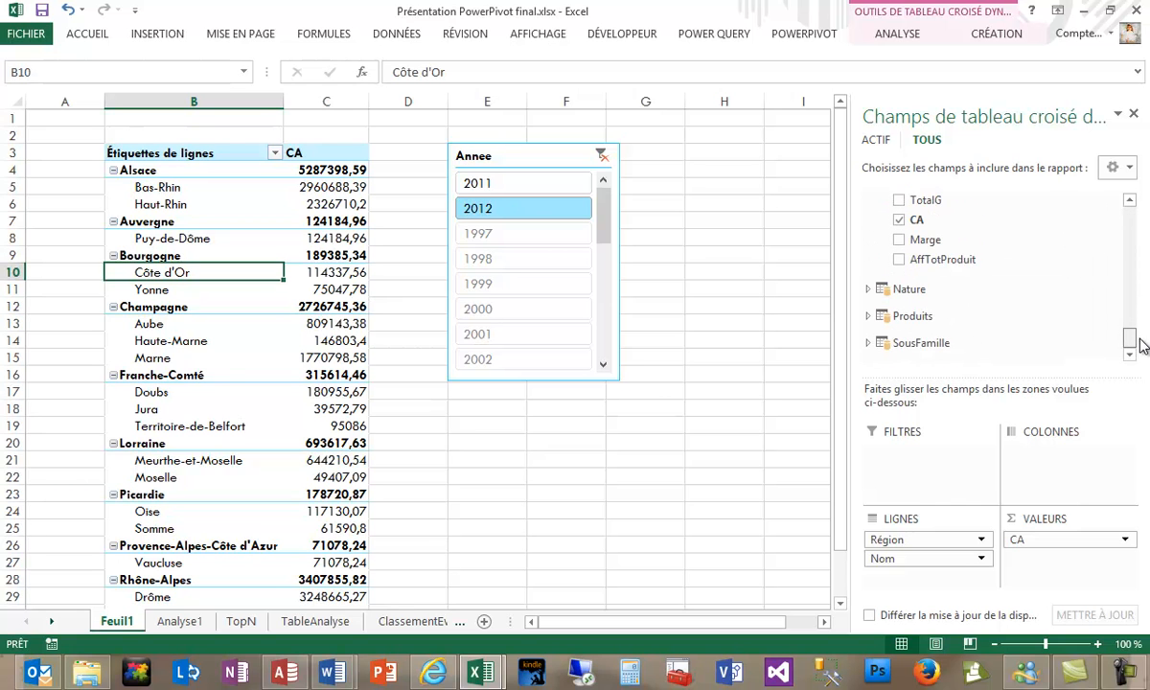
{"action": "left_click", "coordinate": [868, 289]}
{"action": "left_click_drag", "start_coordinate": [922, 324], "coordinate": [1030, 458]}
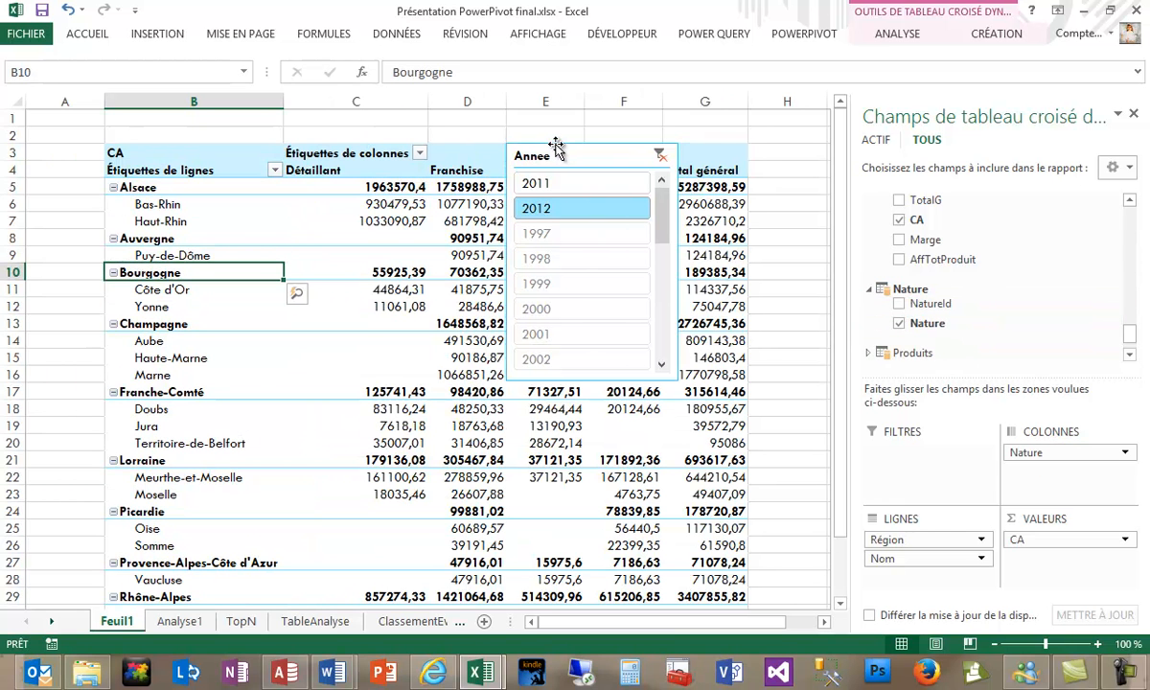
{"action": "left_click_drag", "start_coordinate": [556, 144], "coordinate": [809, 142]}
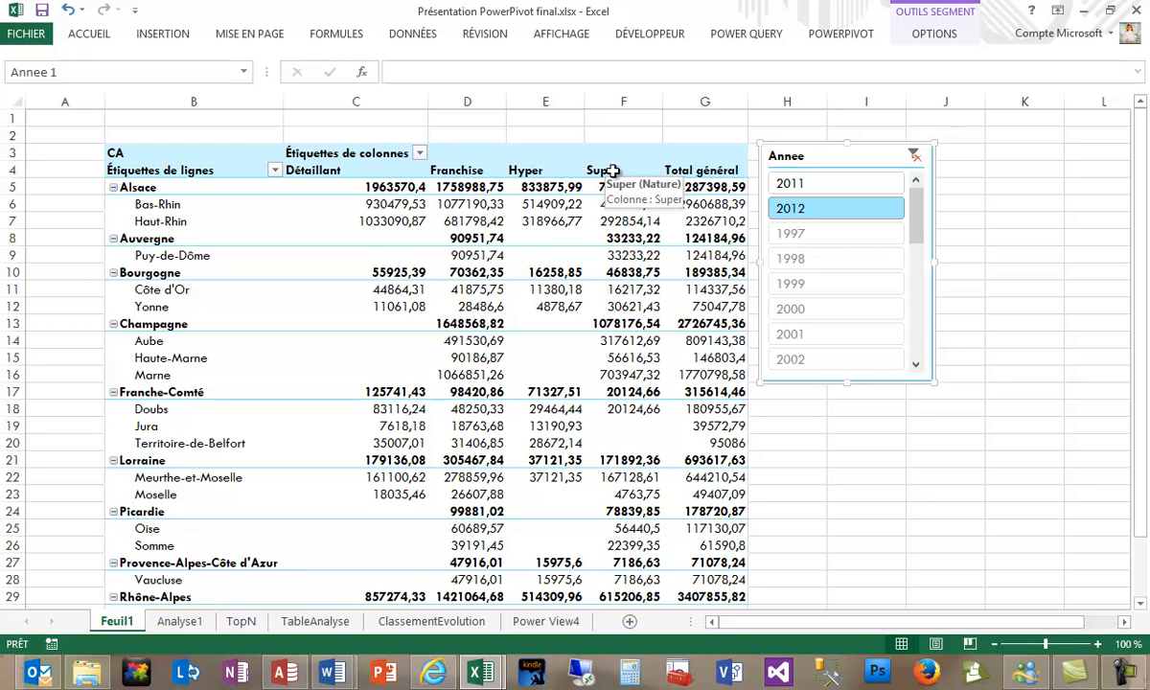
Examine the CA by region and Nature in the pivot table, selecting Aube's Franchise cell and checking Alsace's Super value.
{"action": "left_click", "coordinate": [477, 341]}
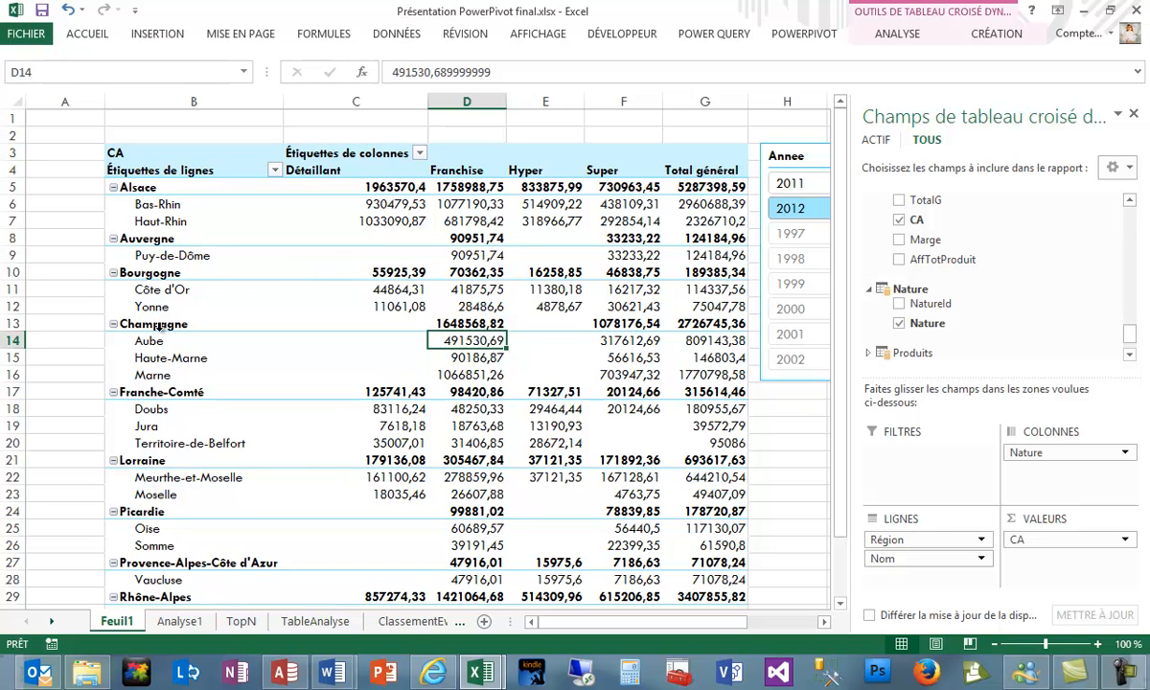
{"action": "mouse_move", "coordinate": [561, 365]}
{"action": "mouse_move", "coordinate": [592, 189]}
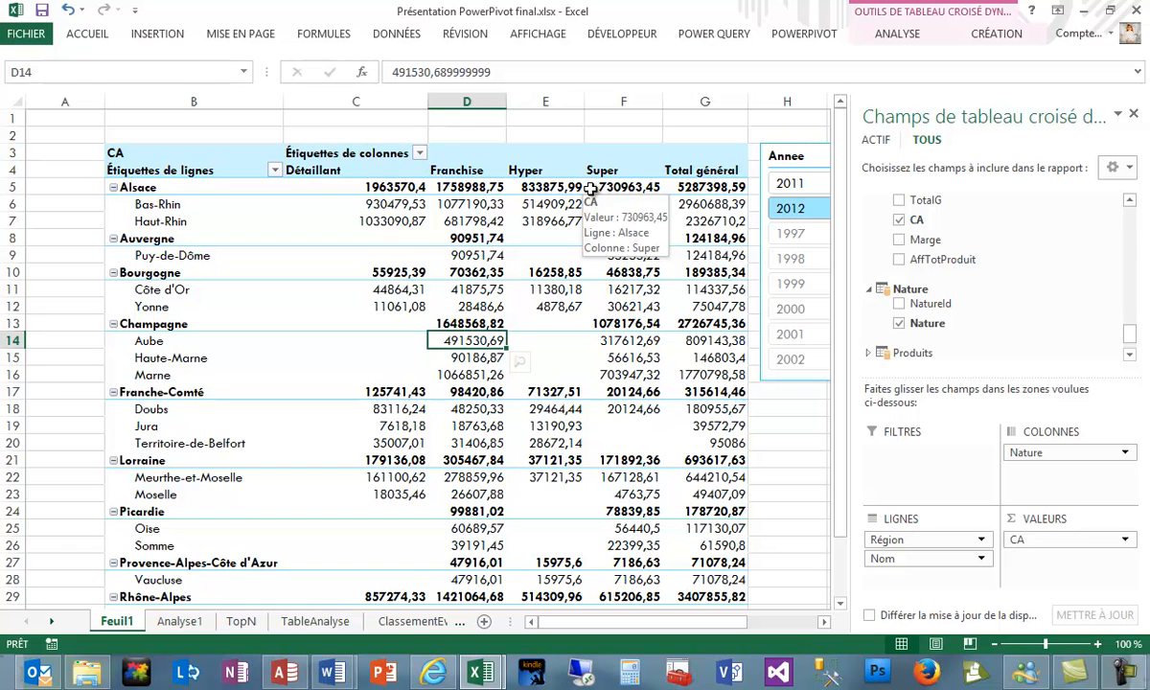